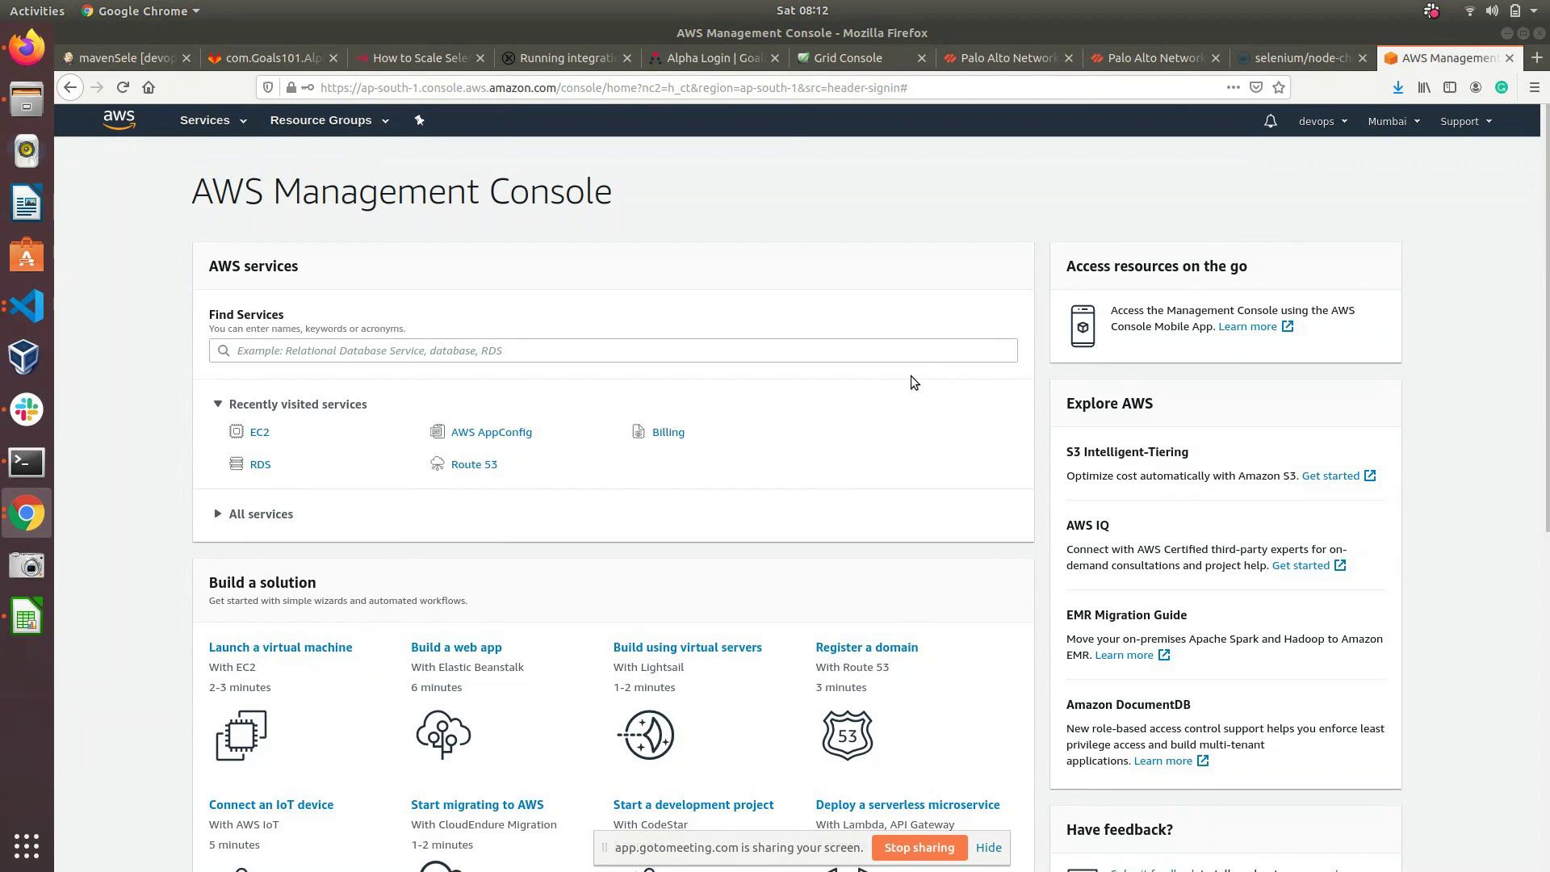
pyautogui.press('XF86AudioRaiseVolume')
pyautogui.click(911, 376)
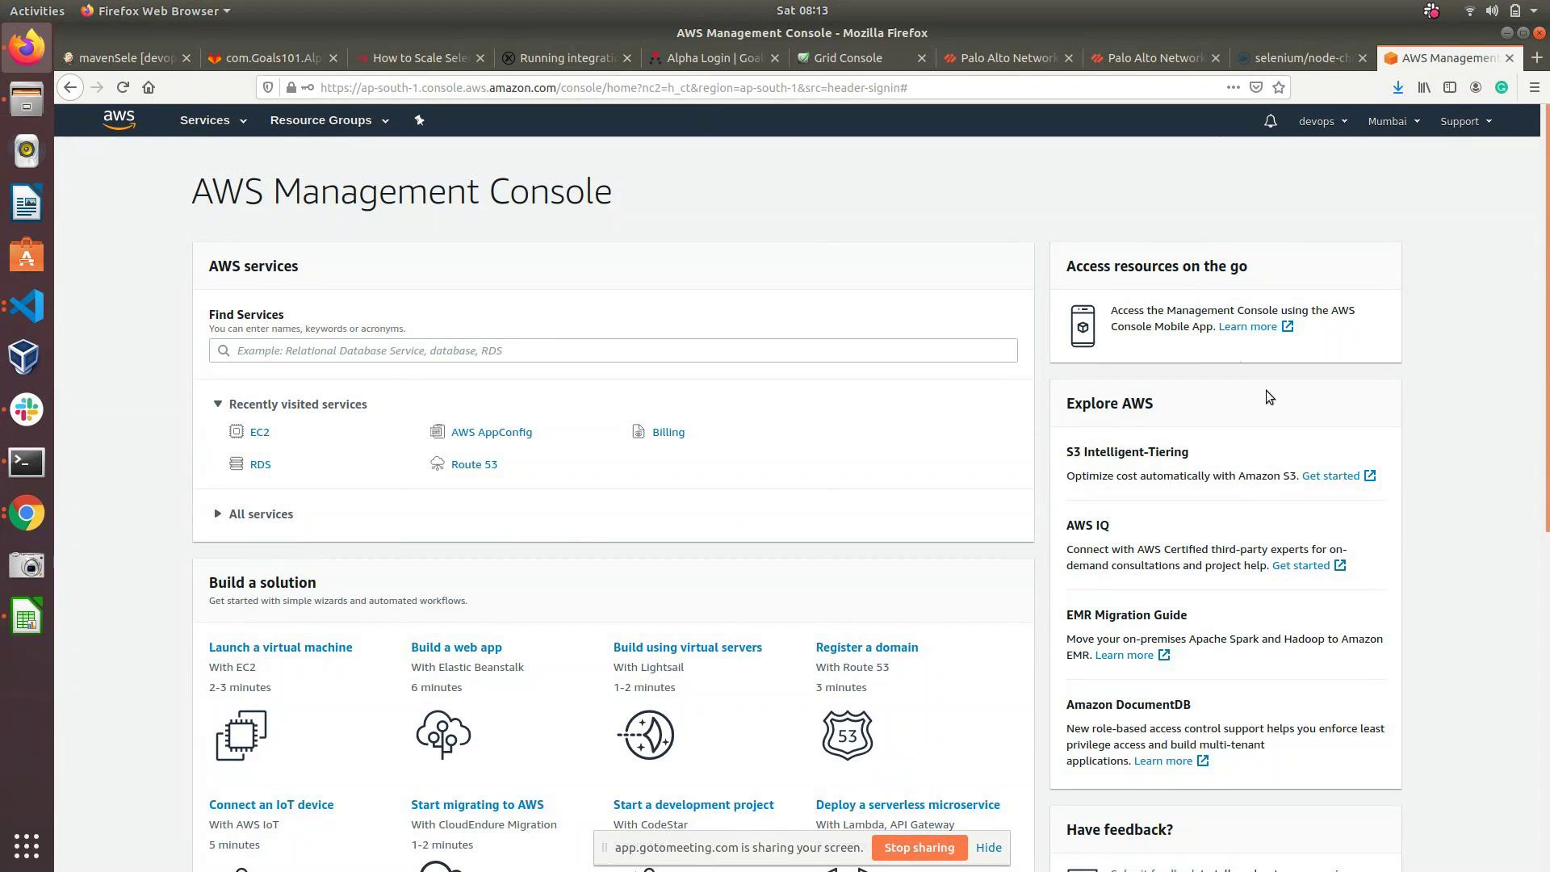
pyautogui.click(999, 853)
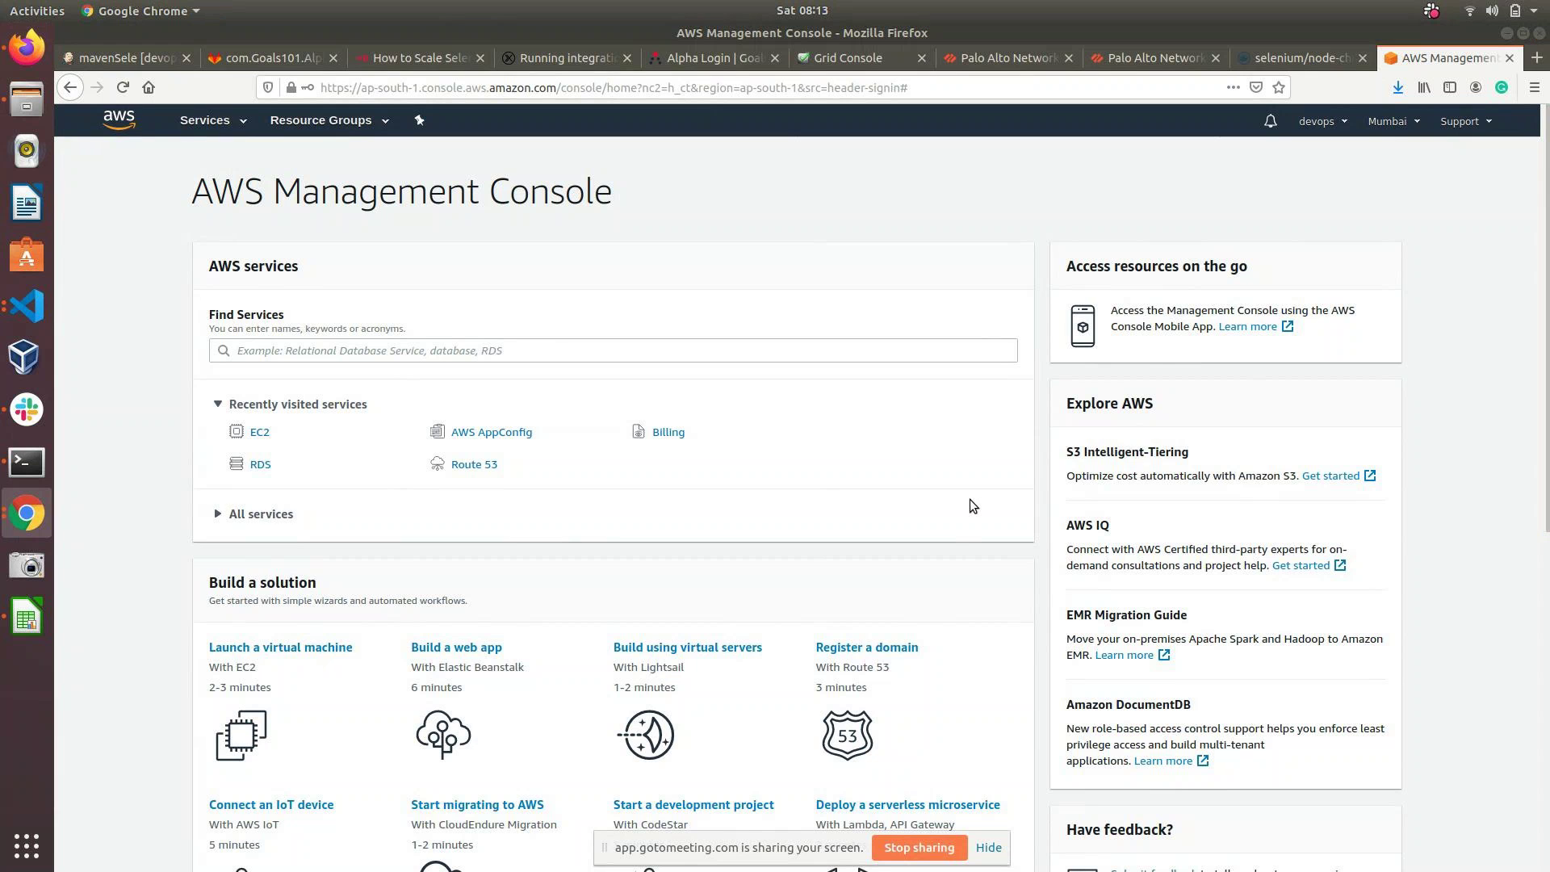
pyautogui.hotkey('alt', 'Tab')
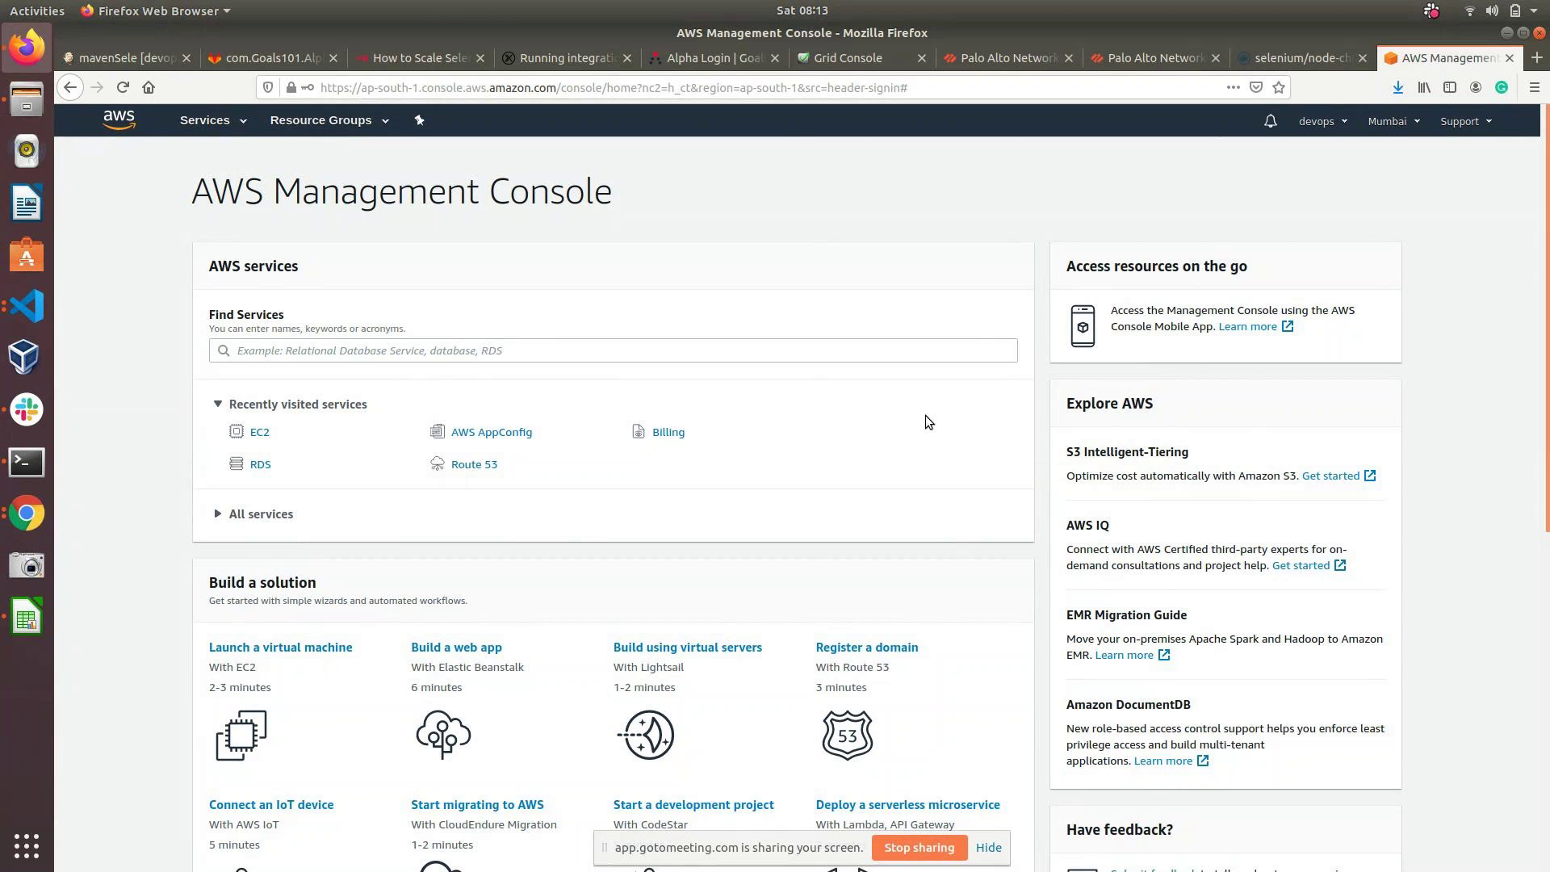
pyautogui.hotkey('alt', 'Tab')
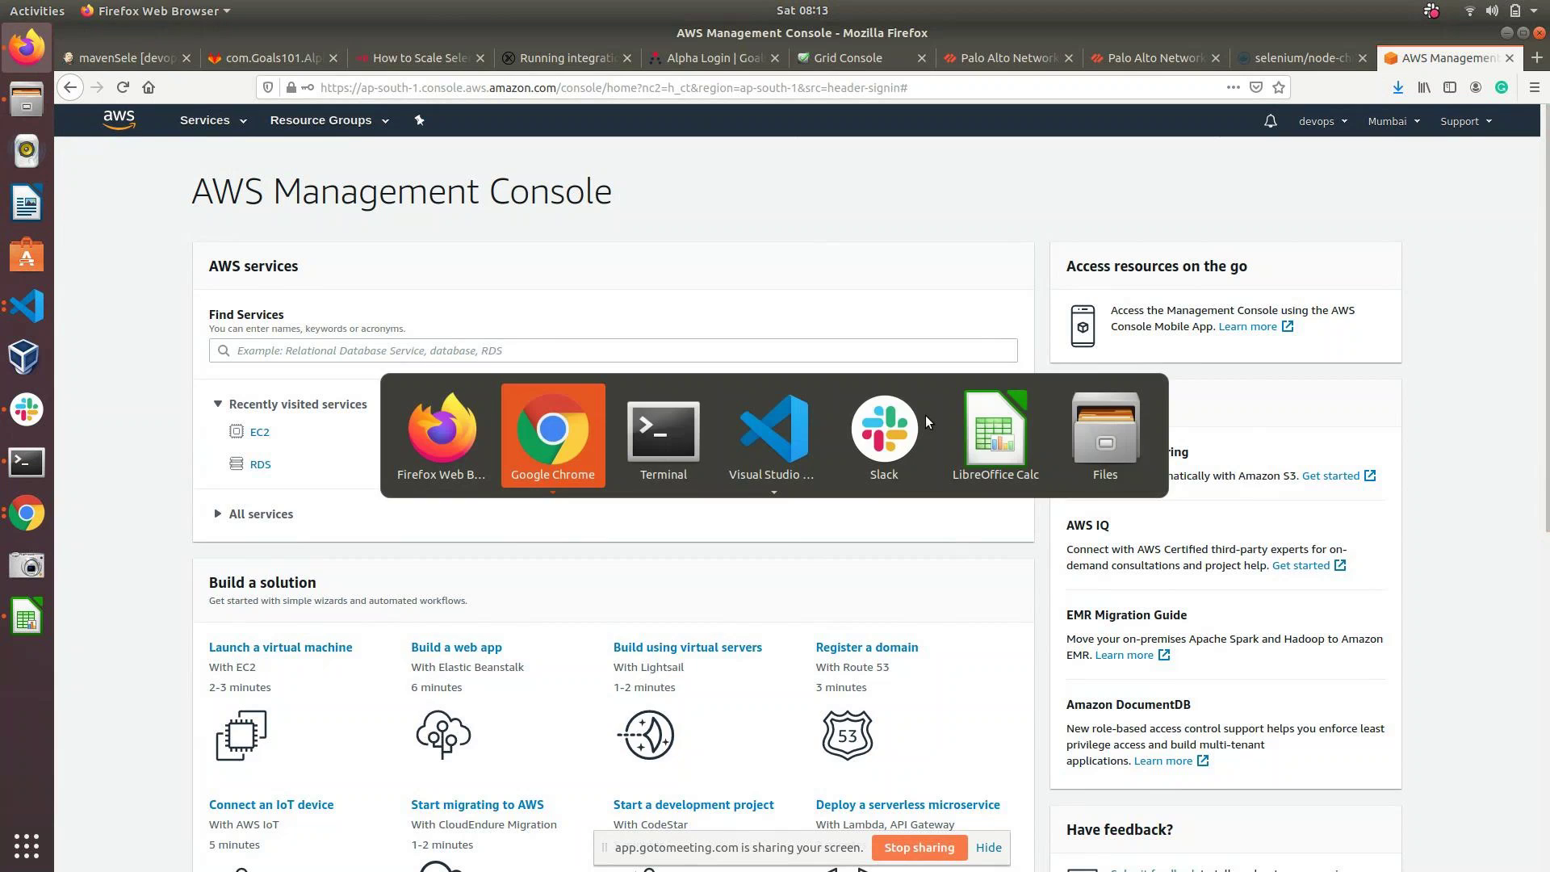
pyautogui.hotkey('alt', 'Tab')
pyautogui.hotkey('alt', 'Tab')
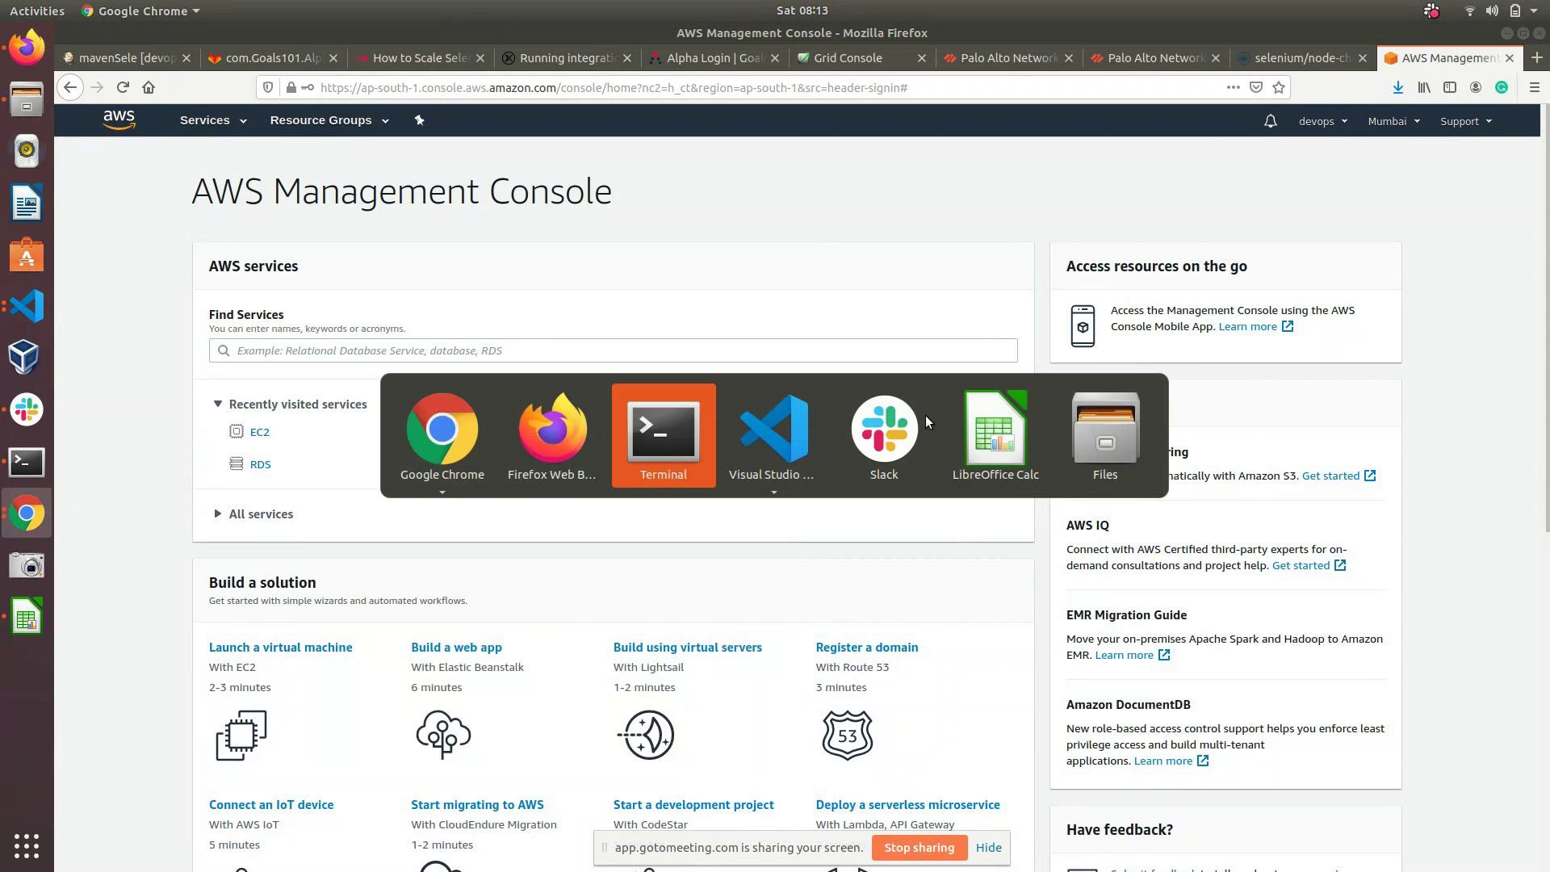
pyautogui.hotkey('alt', 'shift', 'Tab')
pyautogui.hotkey('alt', 'shift', 'Tab')
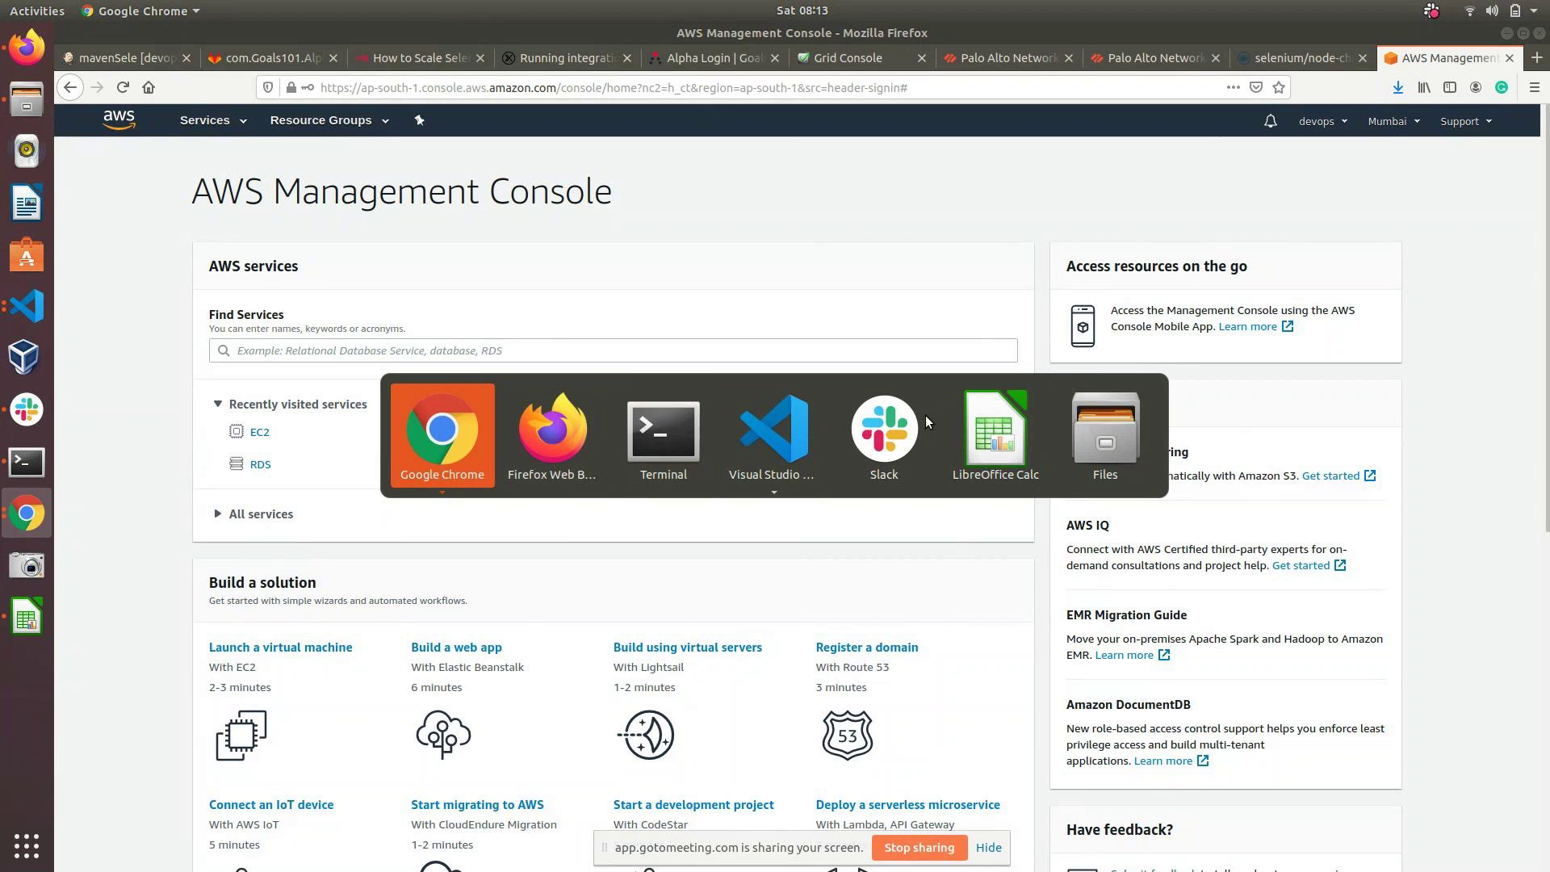
pyautogui.hotkey('alt', '`')
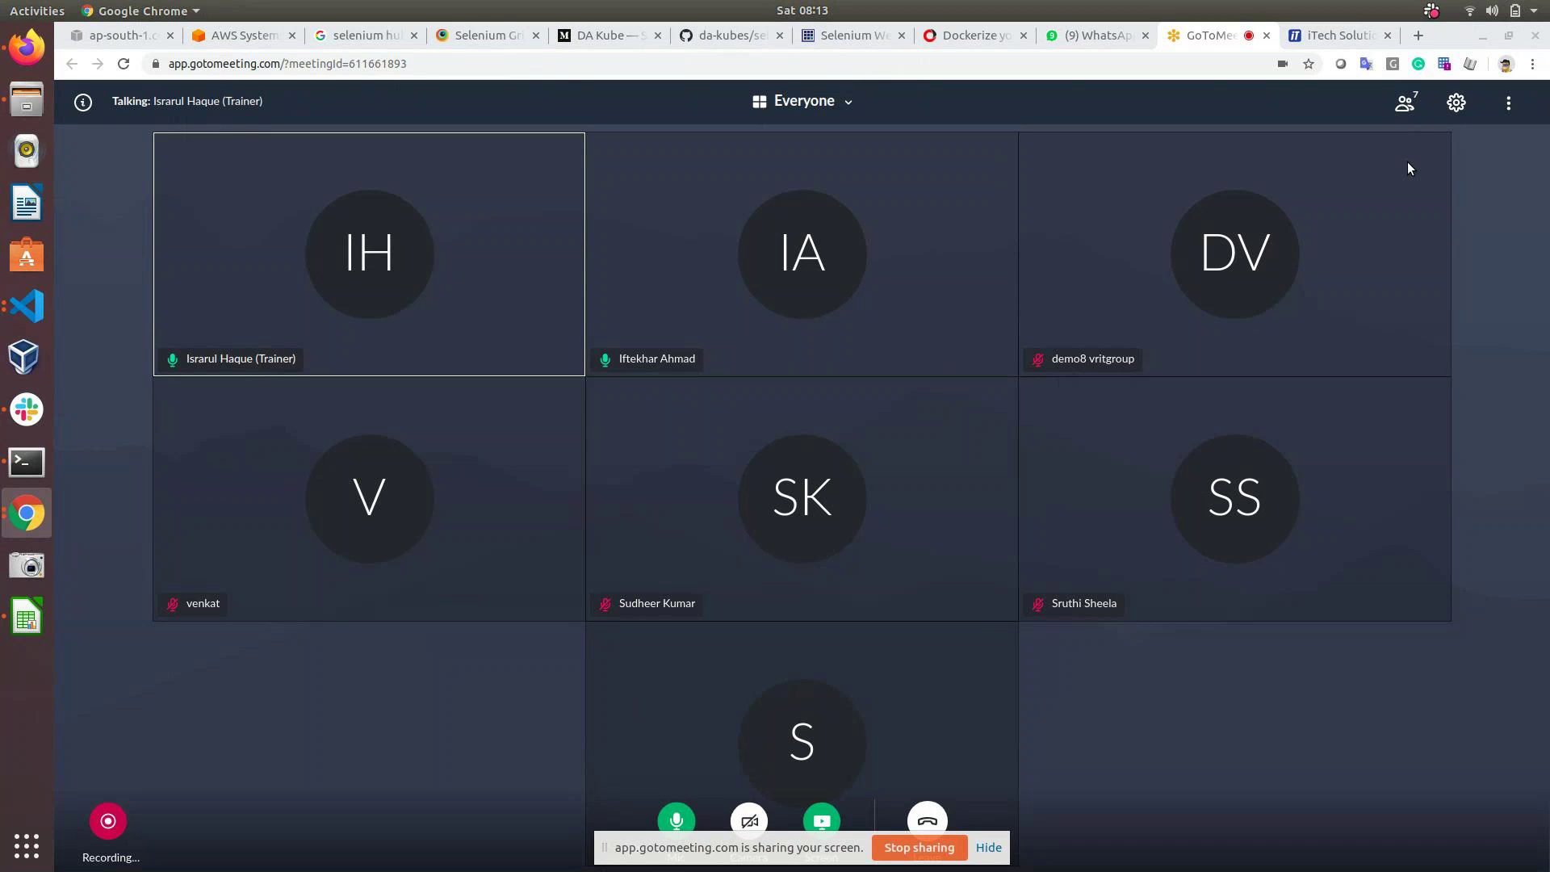
pyautogui.hotkey('alt', 'Tab')
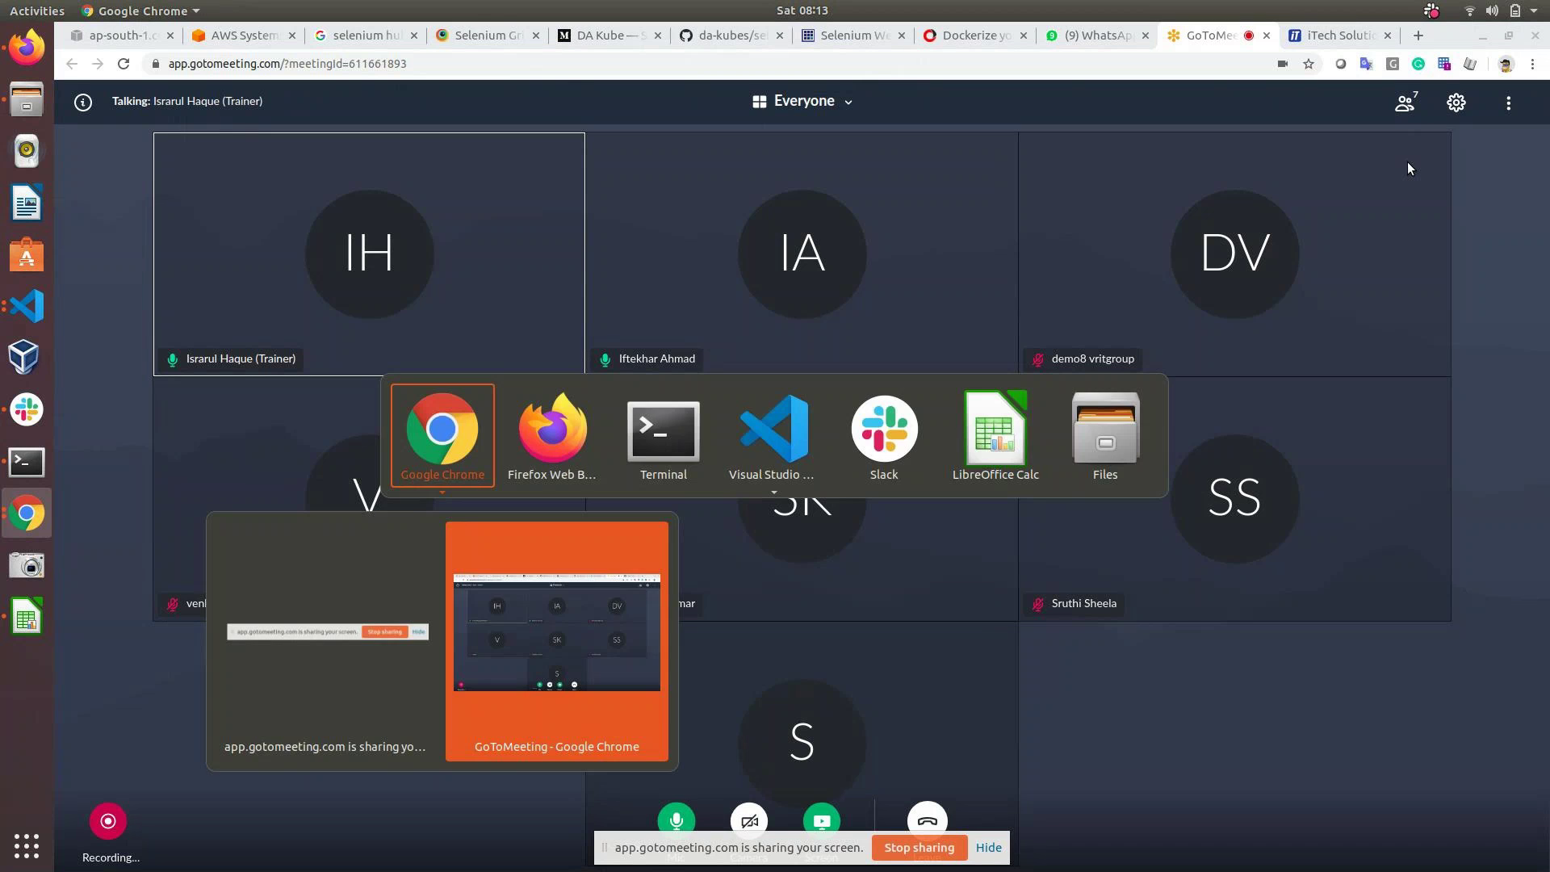
pyautogui.hotkey('alt', '`')
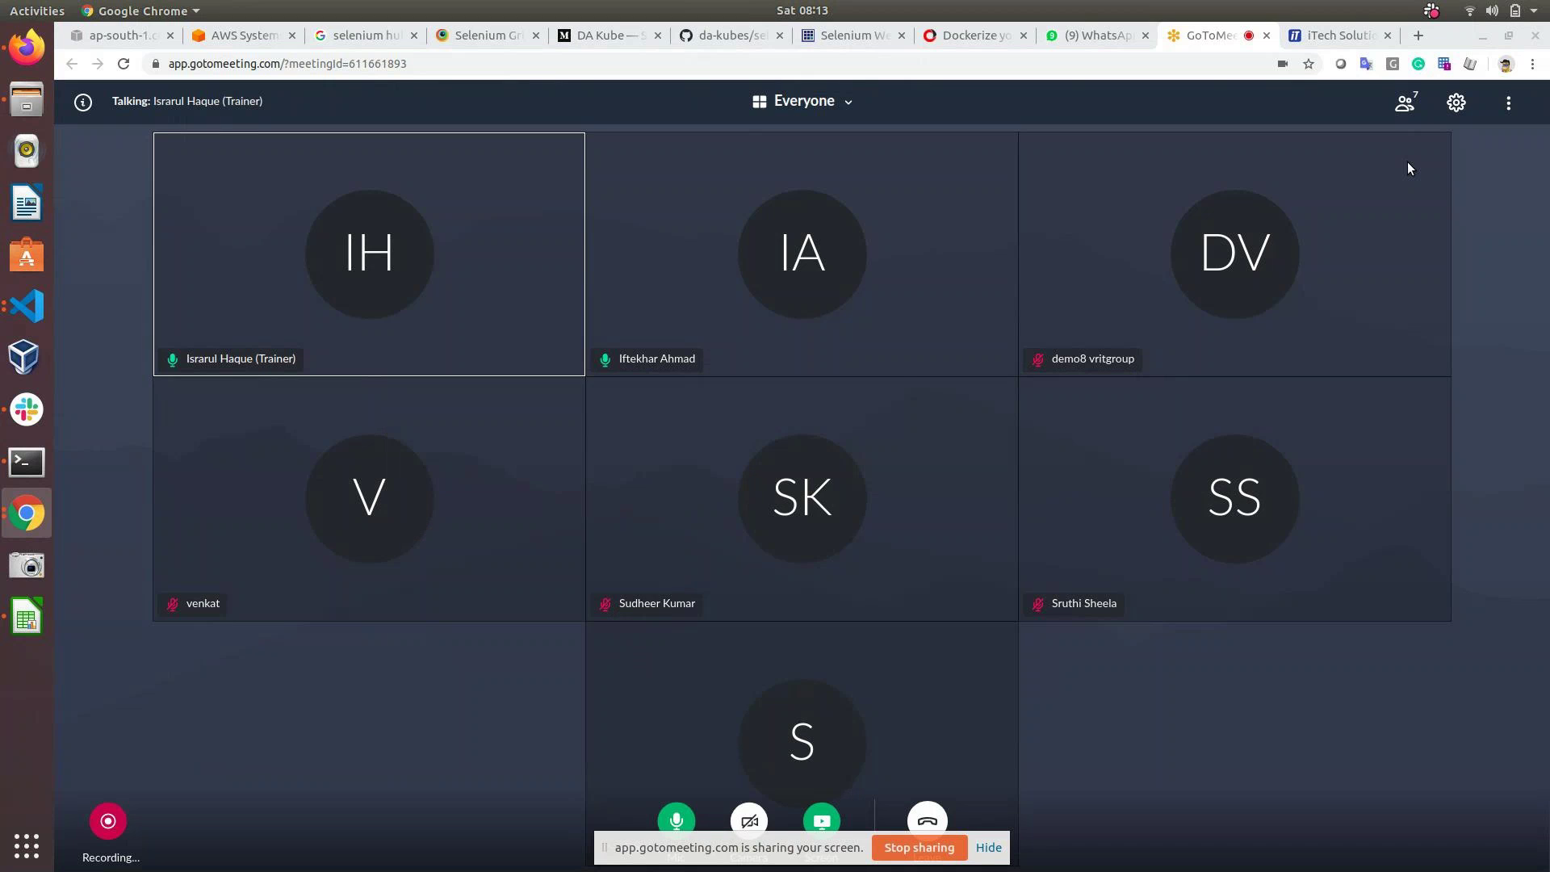
pyautogui.hotkey('alt', 'Tab')
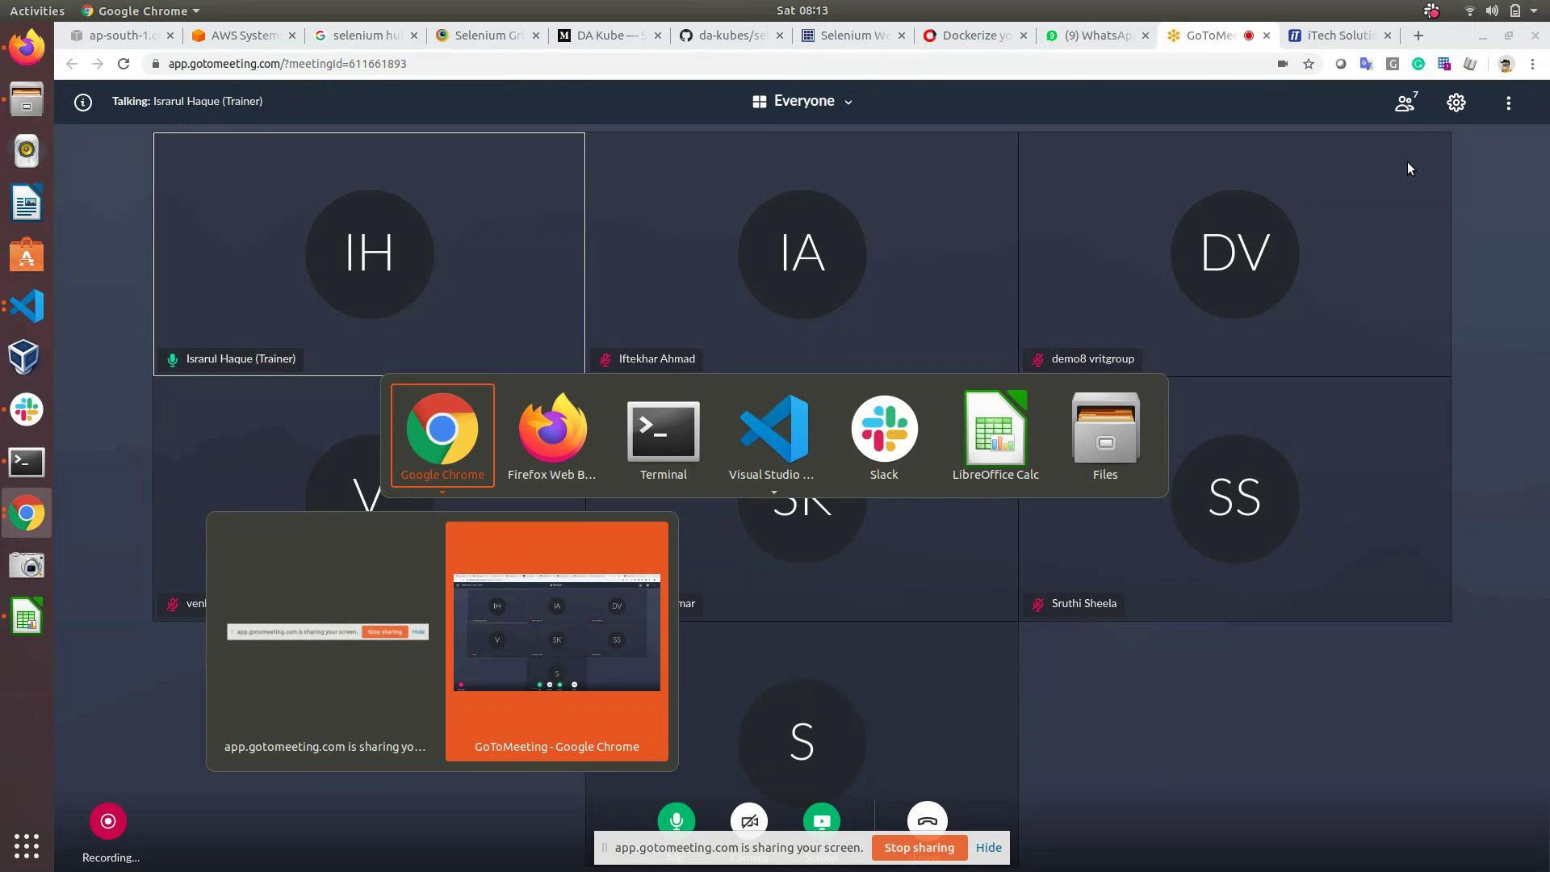
pyautogui.hotkey('alt', '`')
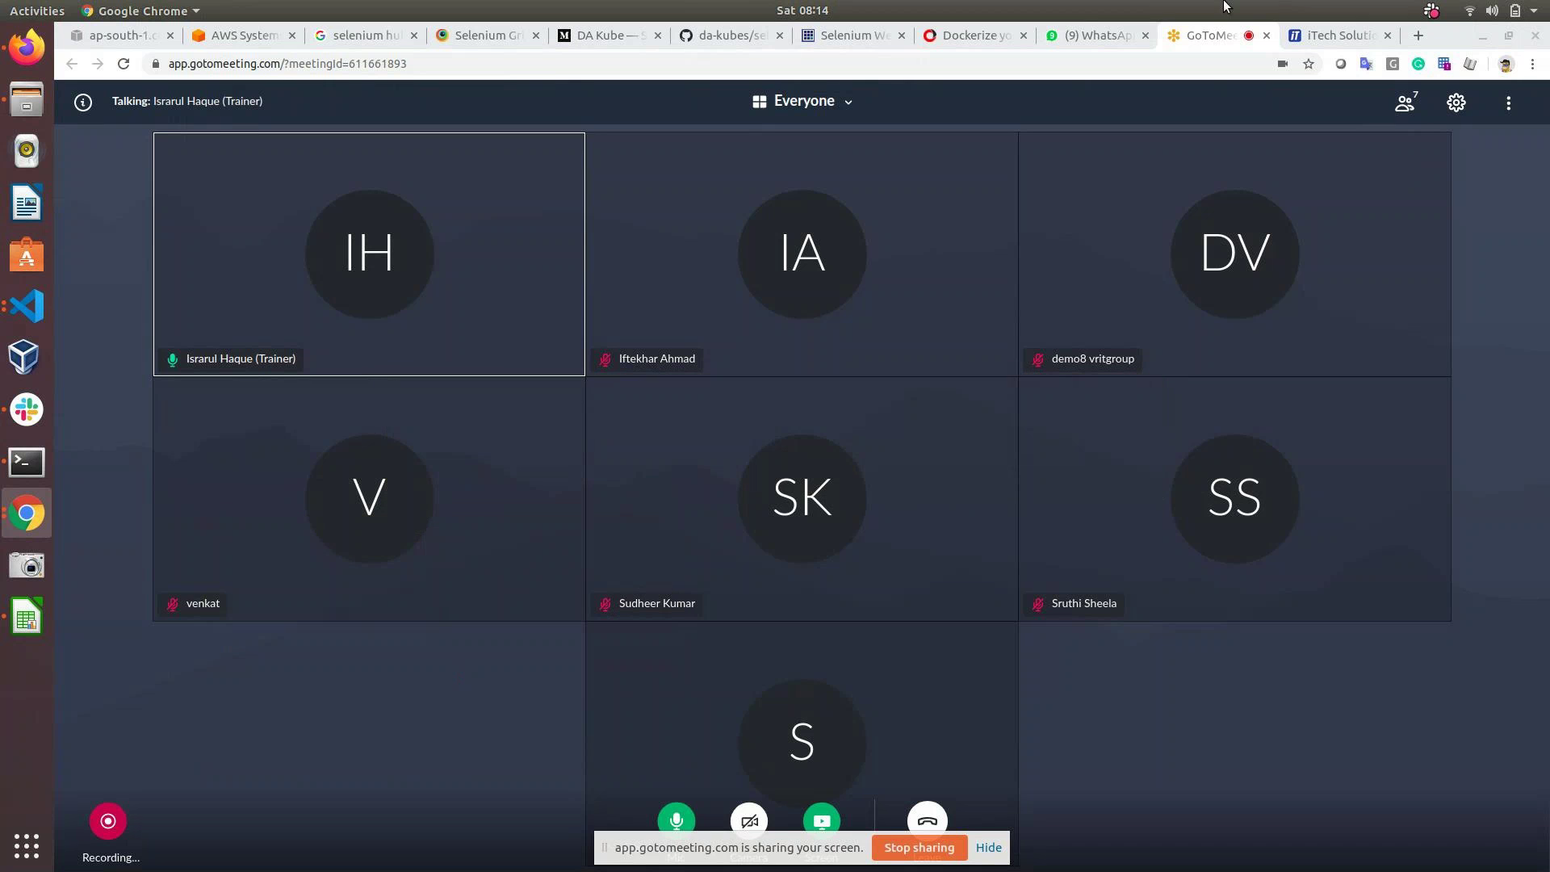
pyautogui.click(25, 48)
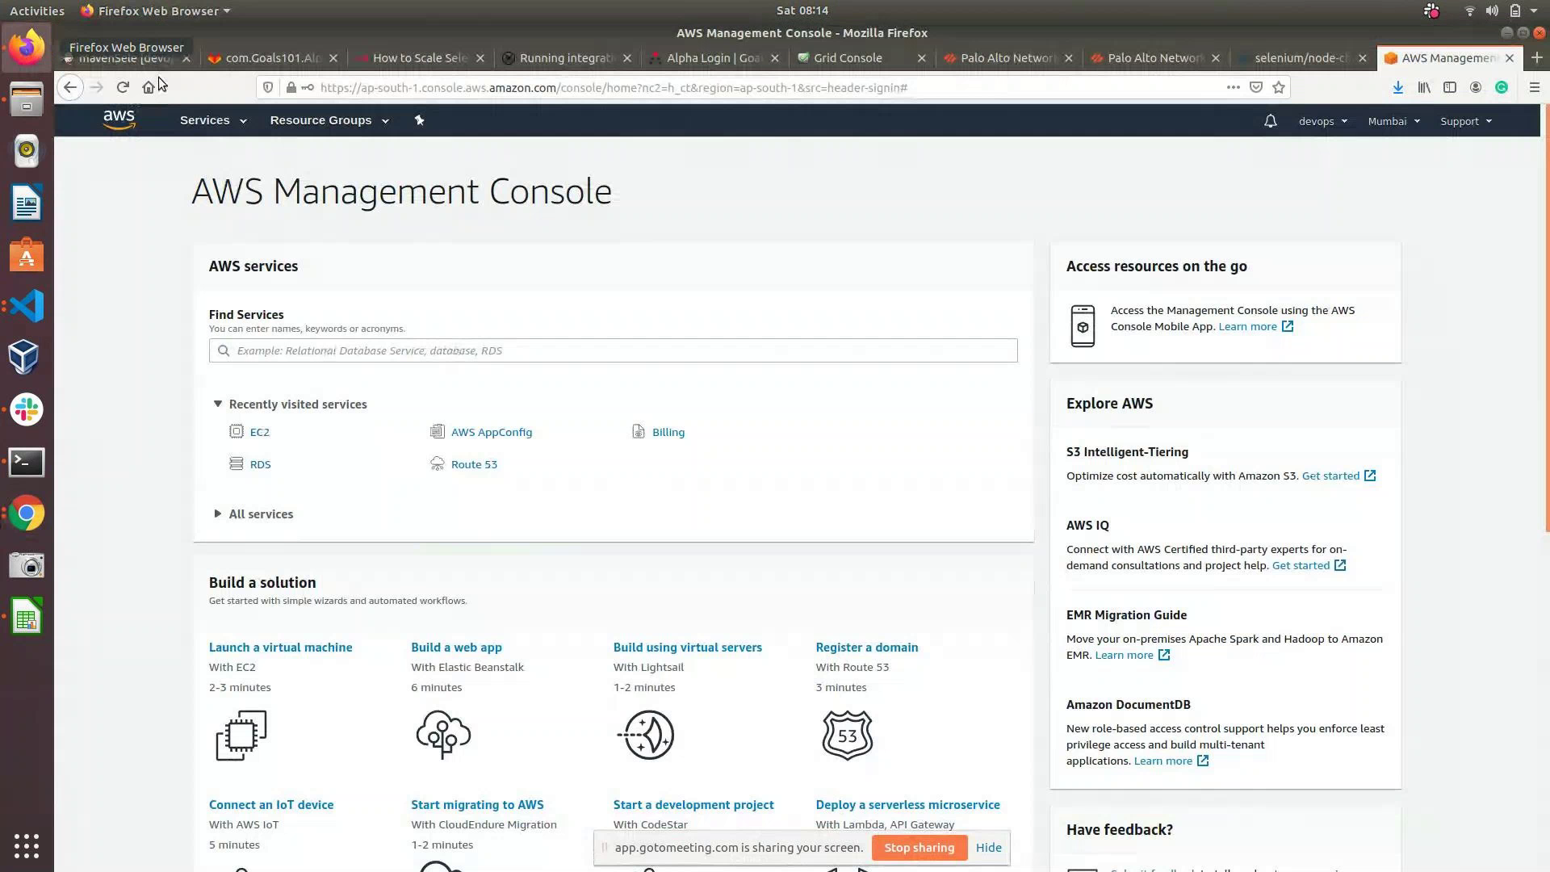
# Step: Open the EC2 service's instances list and start launching a new instance
pyautogui.click(403, 353)
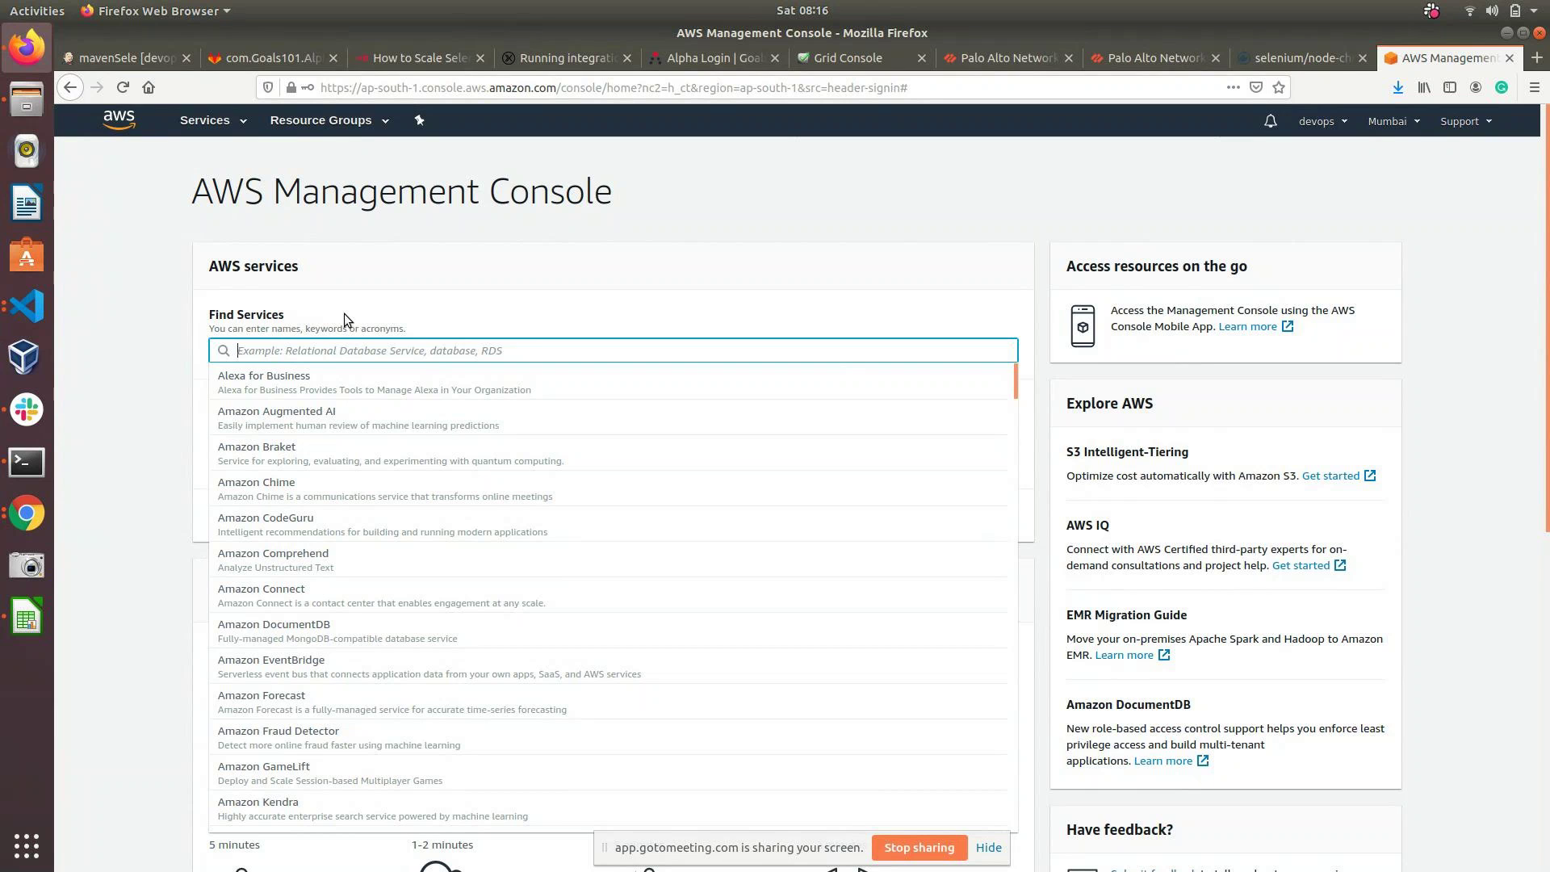
pyautogui.click(206, 120)
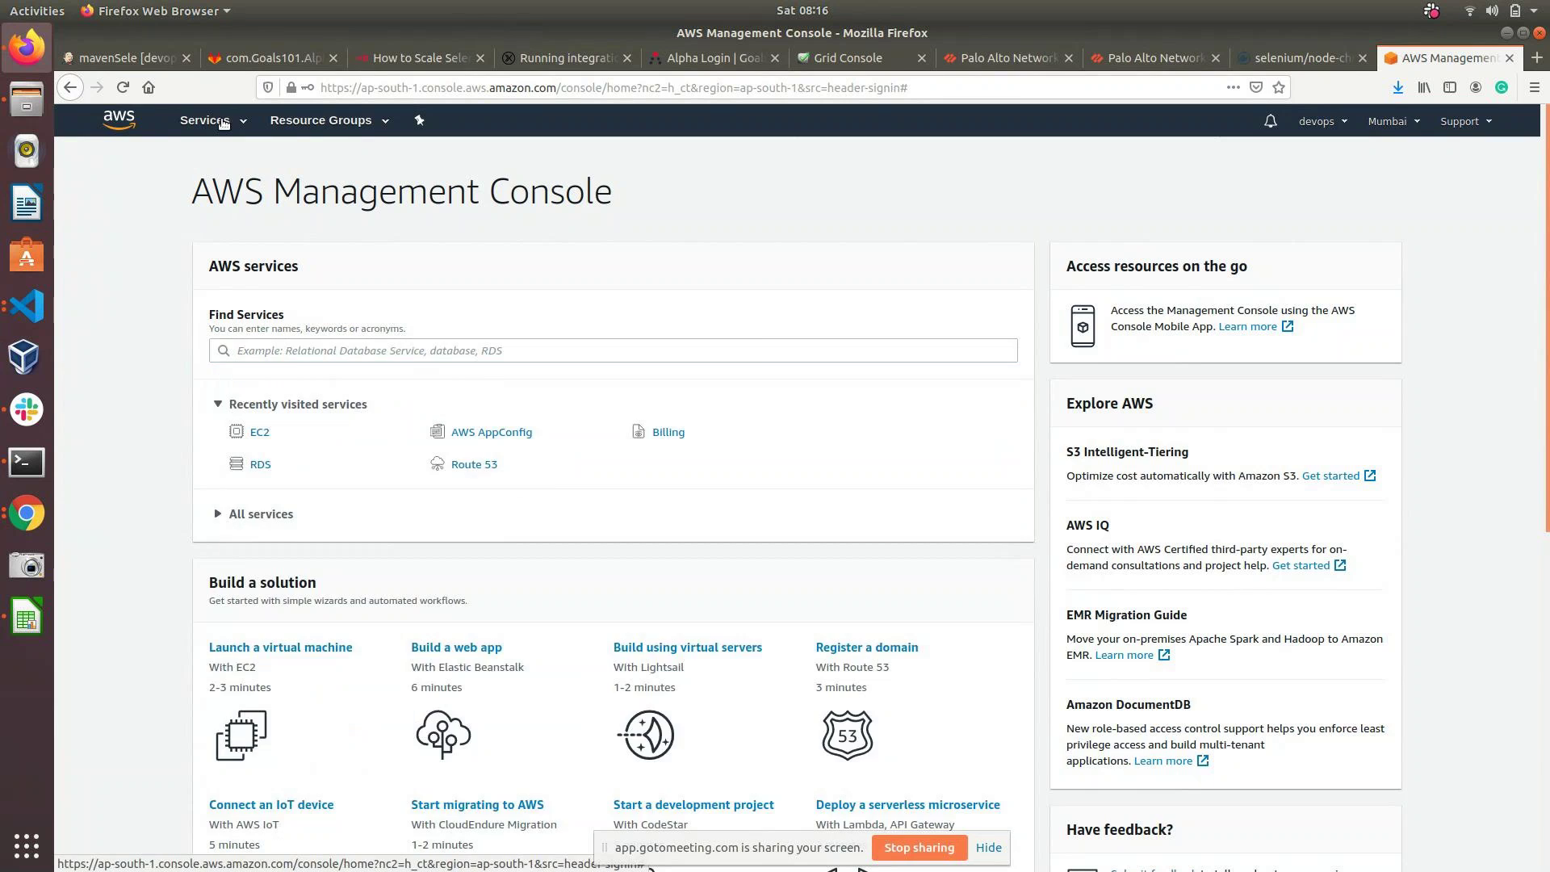
pyautogui.click(307, 245)
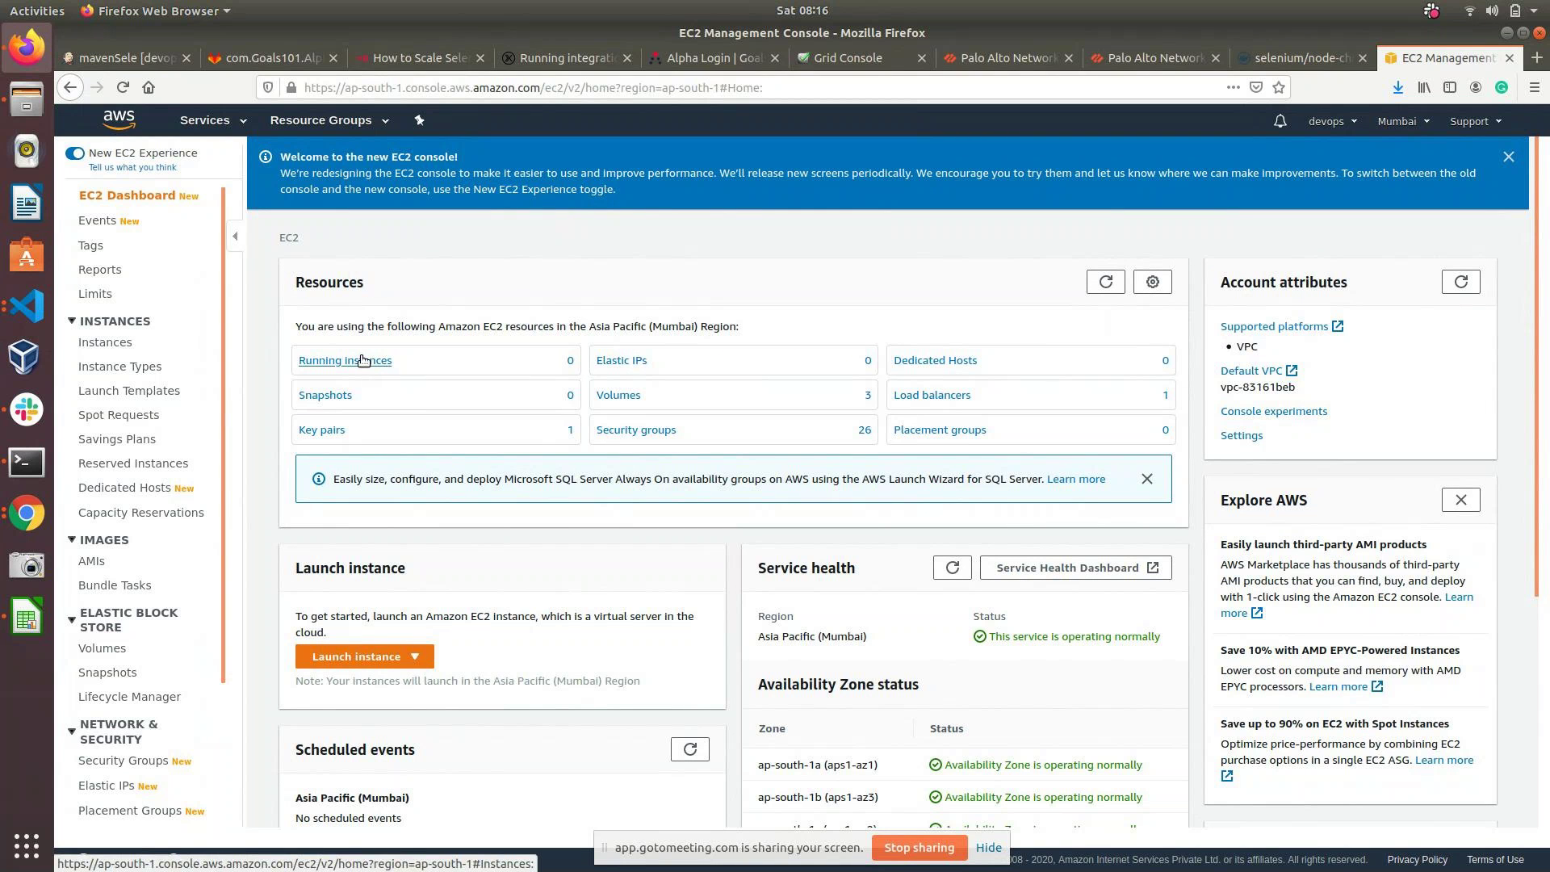
pyautogui.click(361, 654)
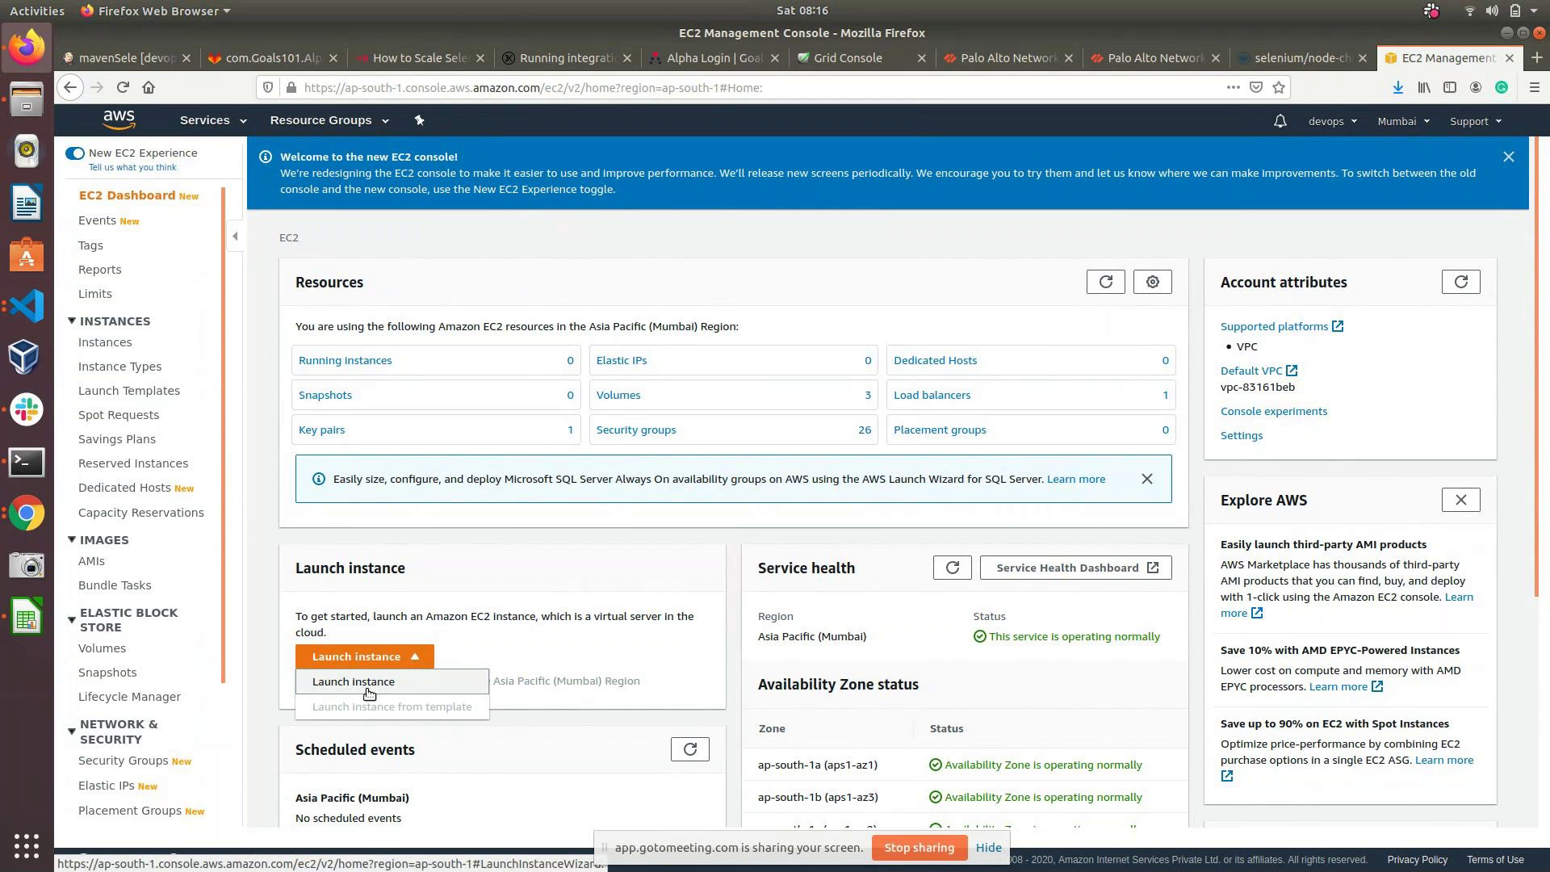
pyautogui.click(105, 343)
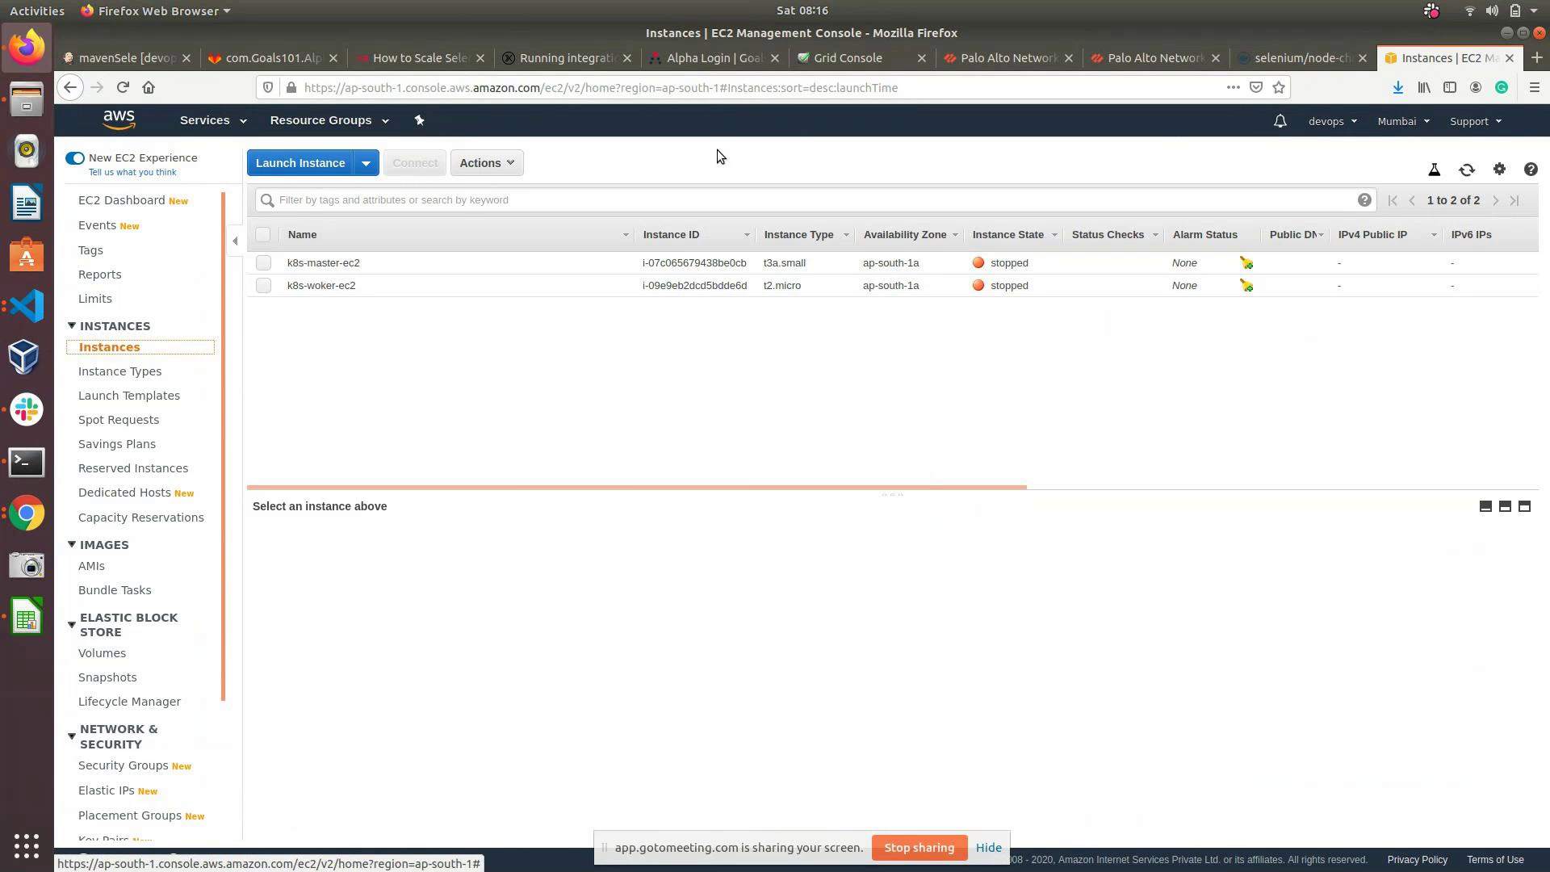
pyautogui.click(295, 165)
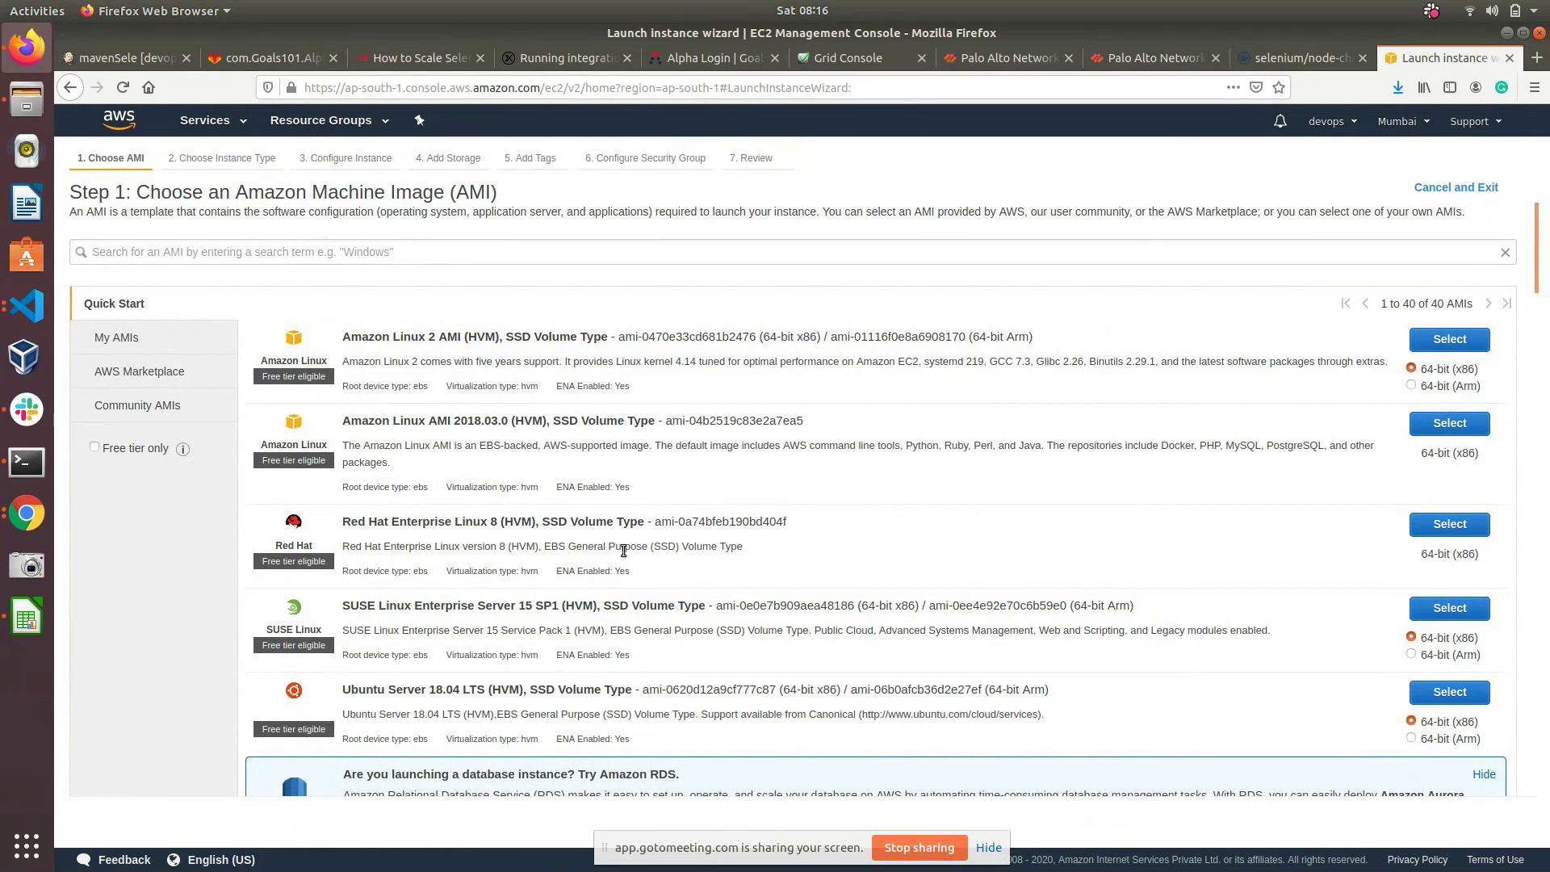
# Step: Search the Amazon Machine Images for "redhat 7"
pyautogui.click(428, 243)
pyautogui.write('redhat')
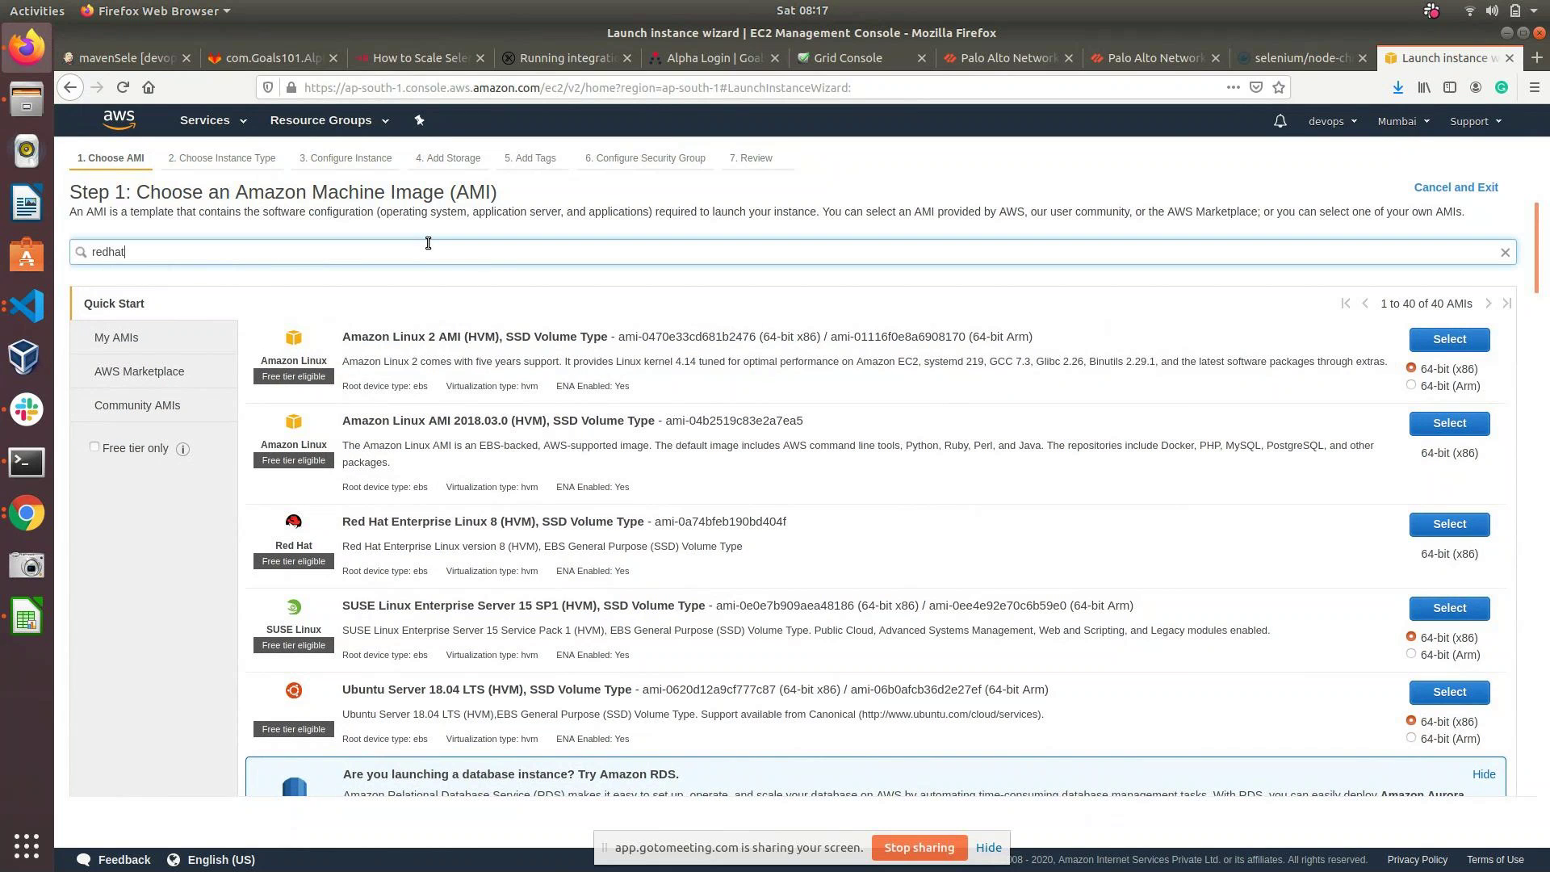
pyautogui.write(' 7')
pyautogui.press('Return')
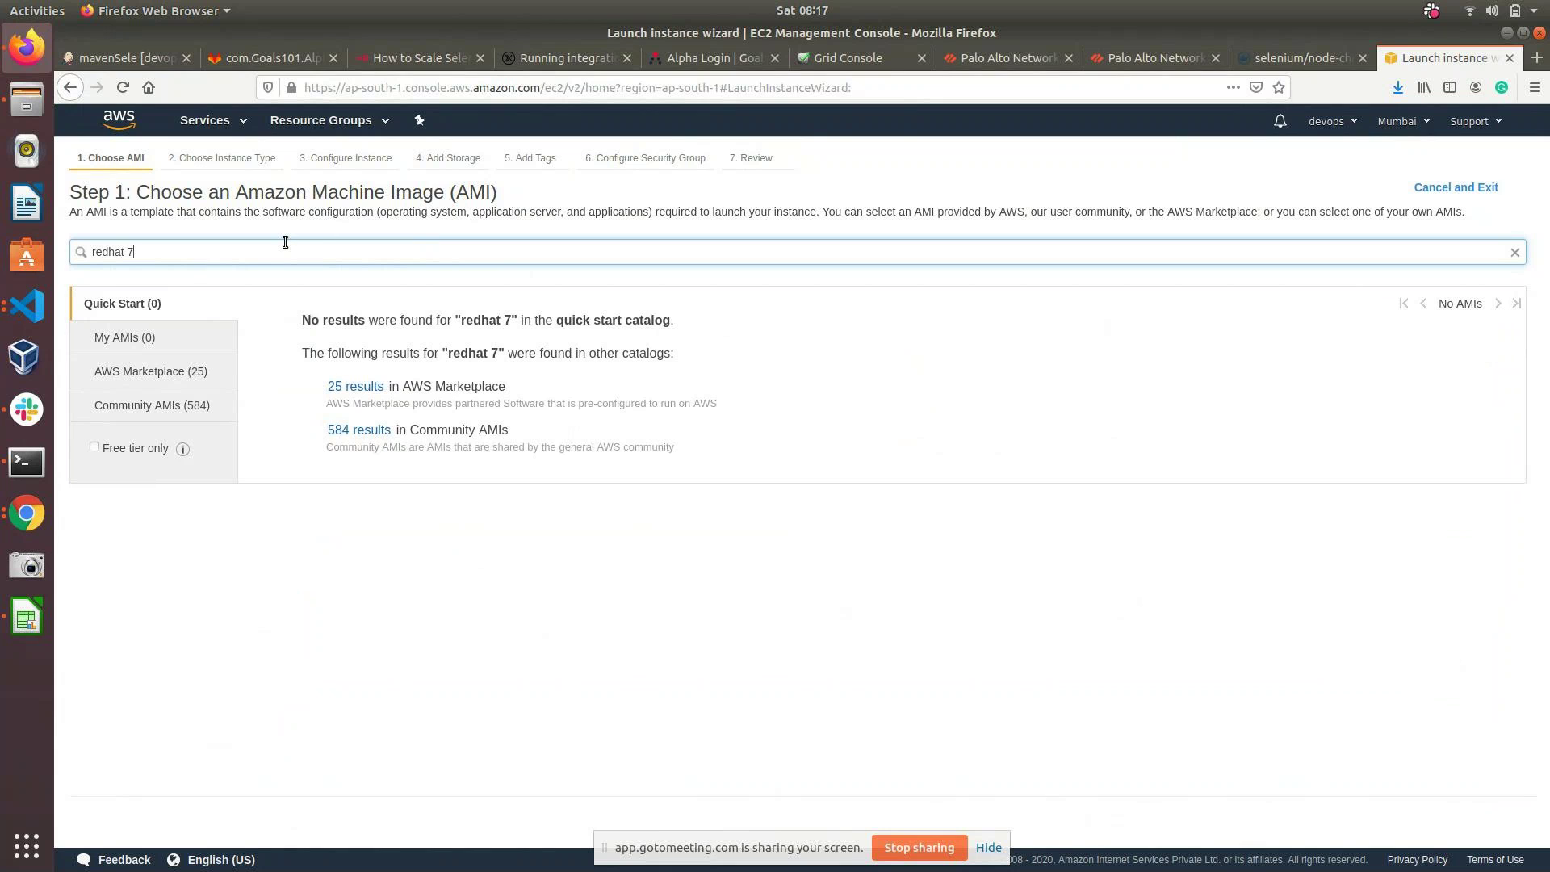
# Step: Search the images for "rhel 7" and select the community AMI RHEL-7.7_HVM-20191028-x86_64-1-Hourly2-GP2
pyautogui.hotkey('ctrl', 'a')
pyautogui.write('rhel 7')
pyautogui.press('Return')
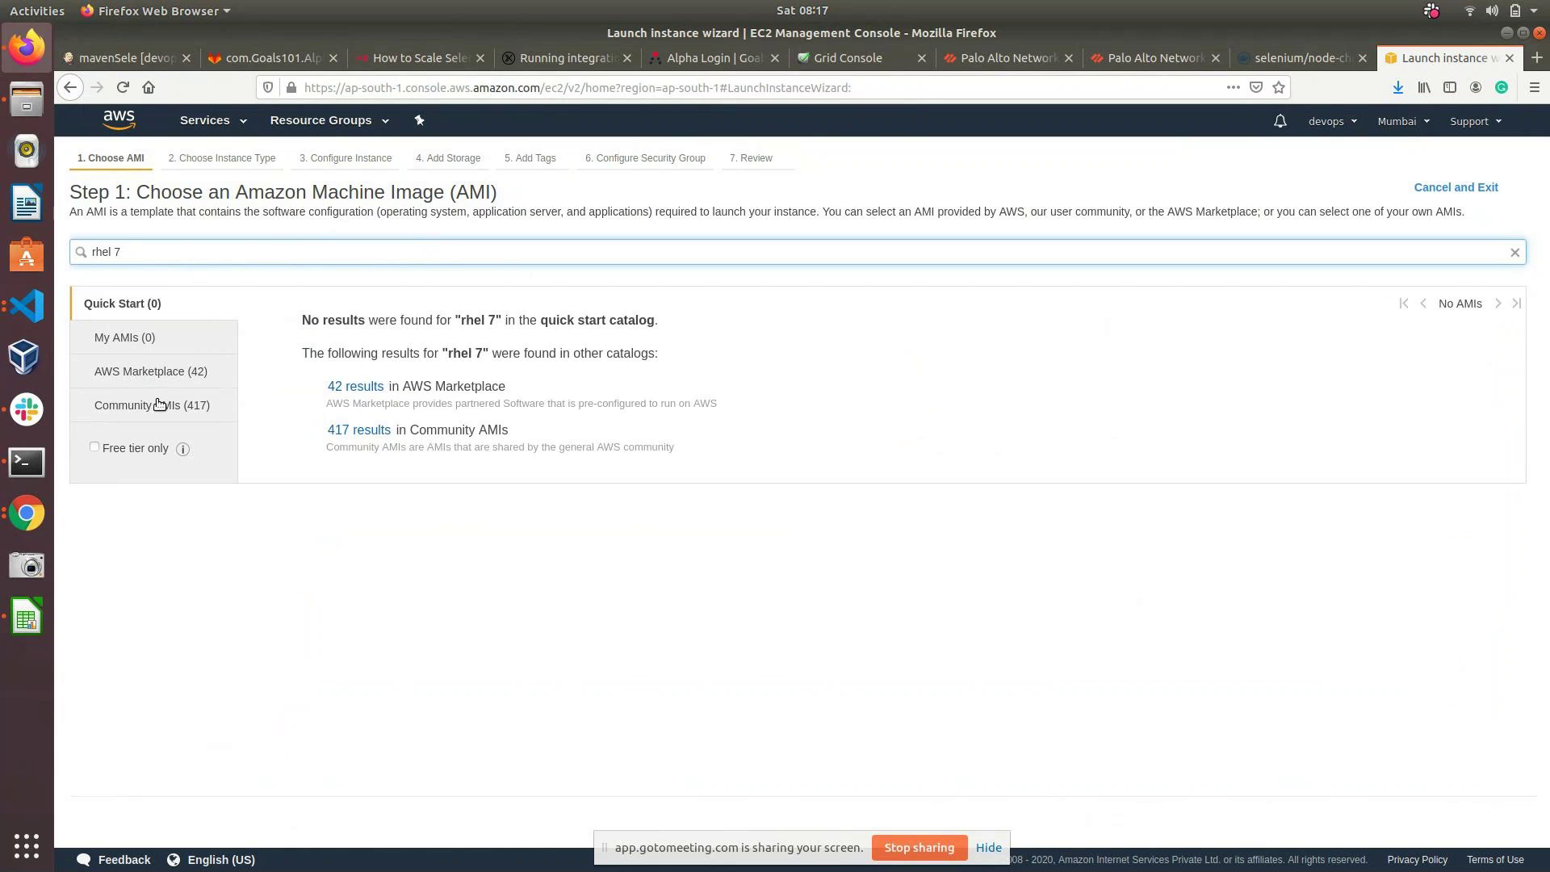
pyautogui.click(172, 414)
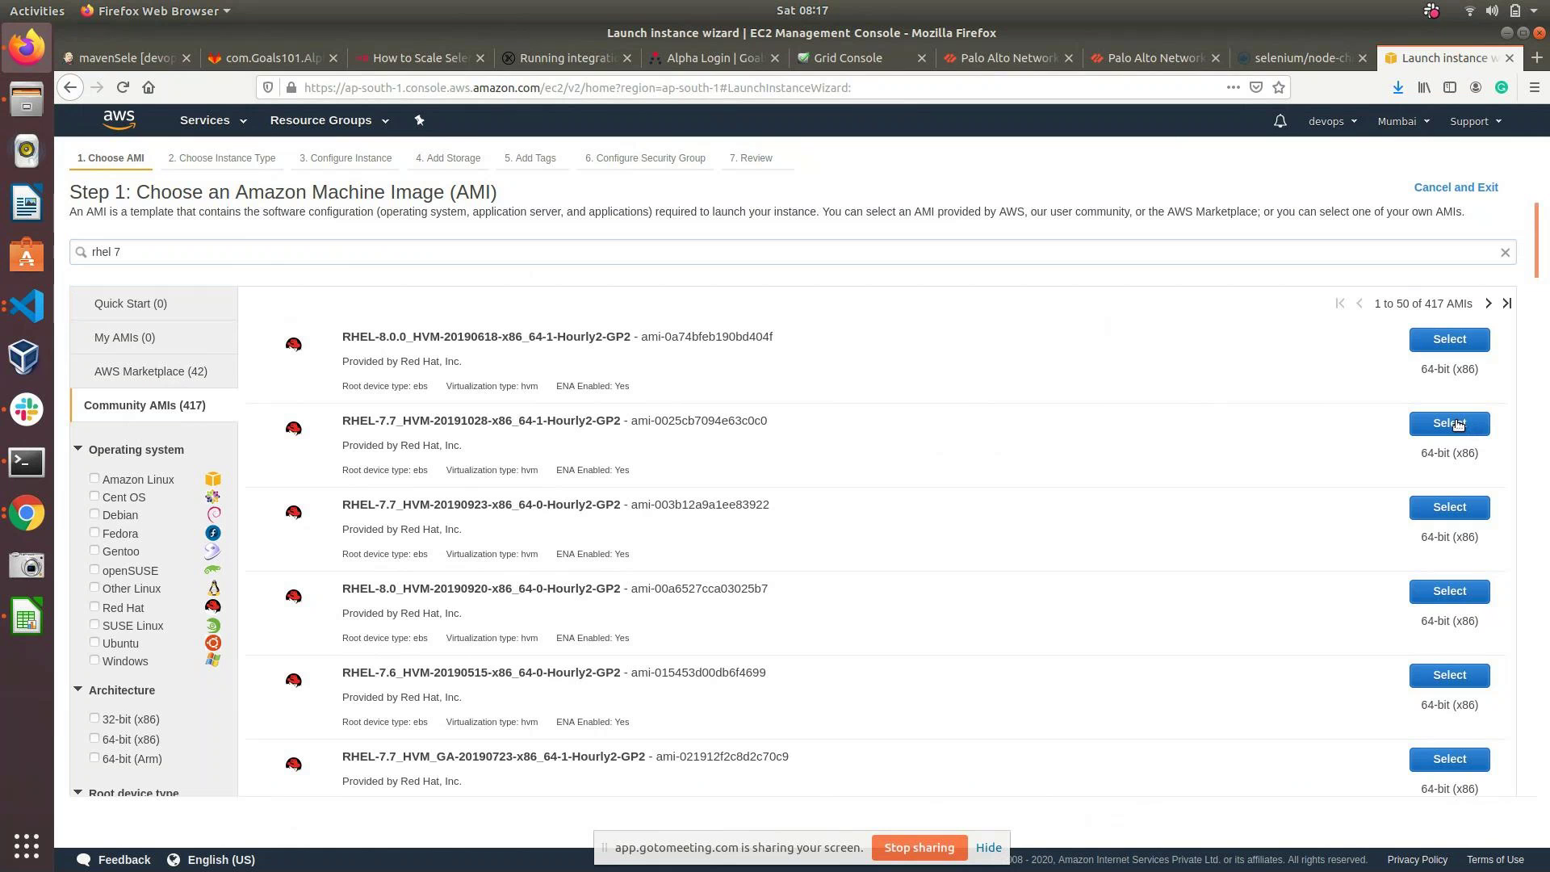
pyautogui.click(1457, 422)
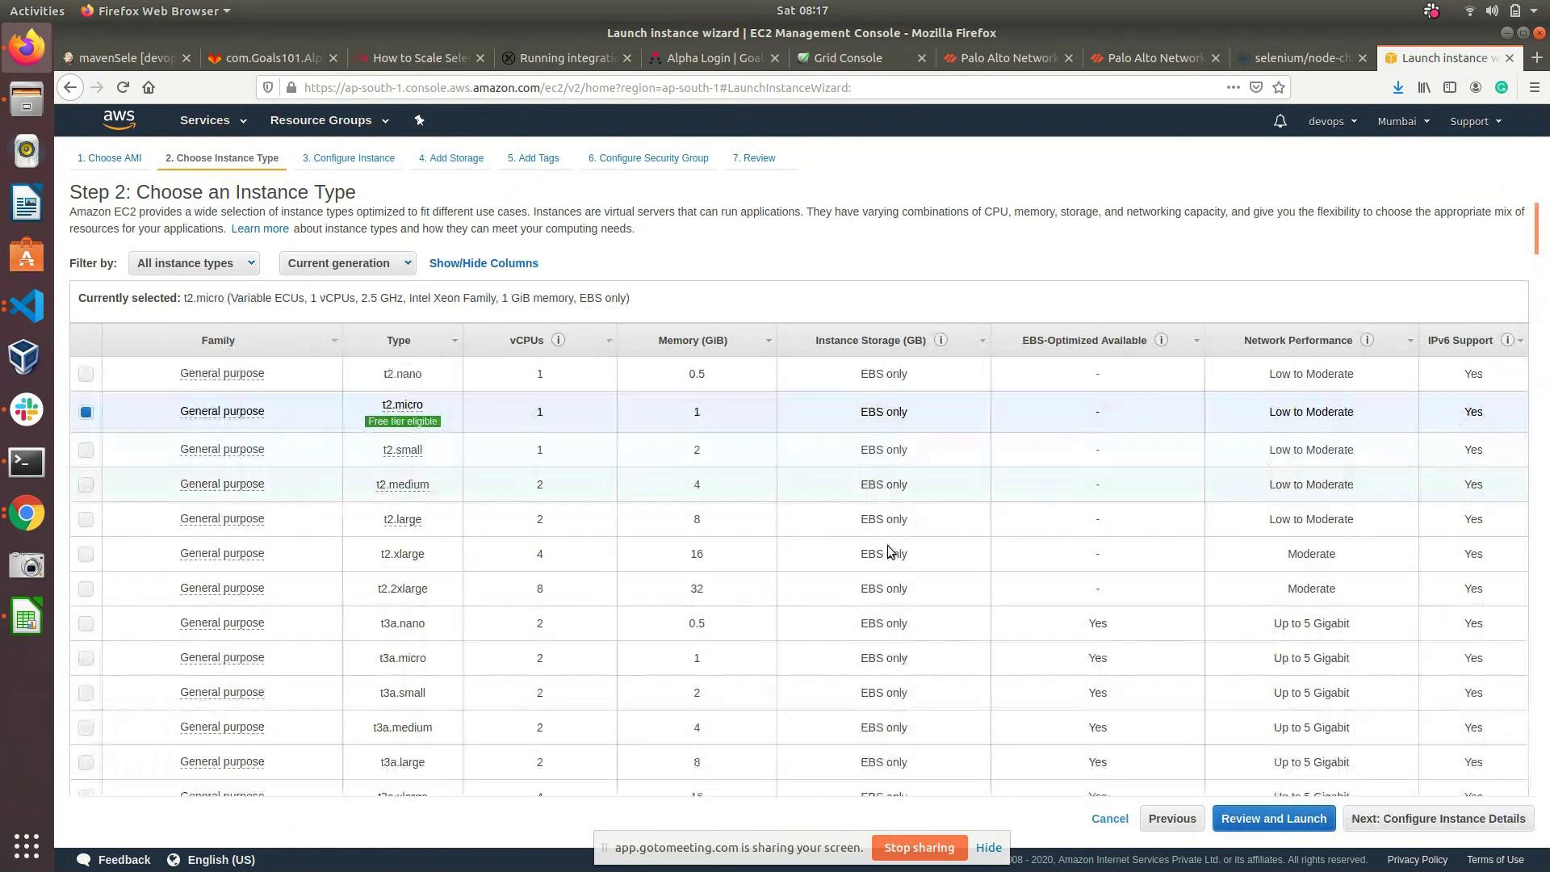
# Step: Keep the t2.micro instance type and proceed to the instance details configuration
pyautogui.moveTo(396, 486)
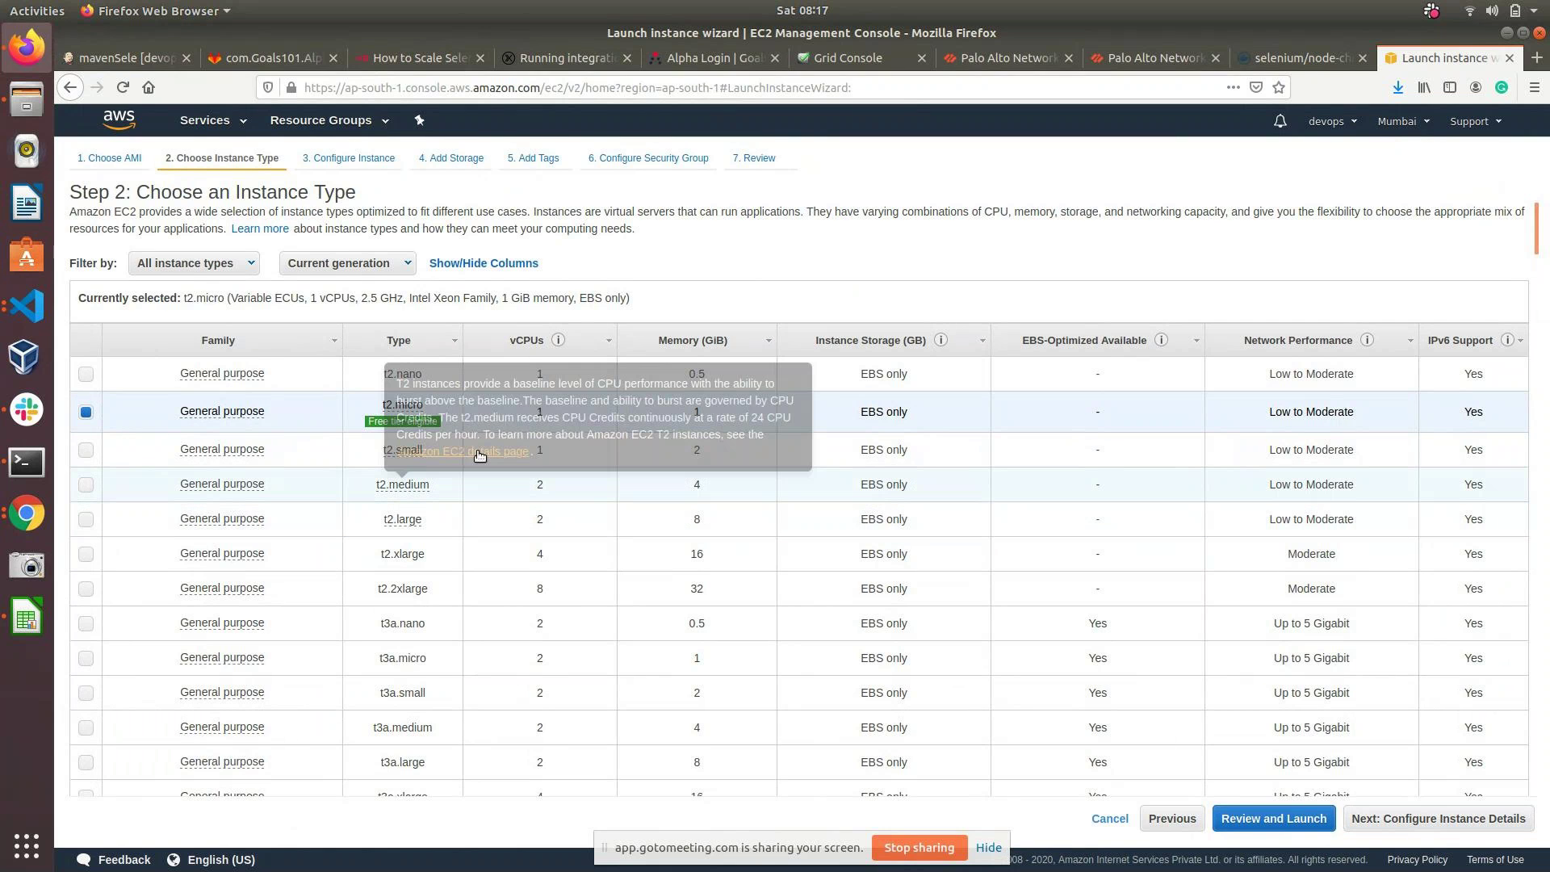
pyautogui.moveTo(405, 402)
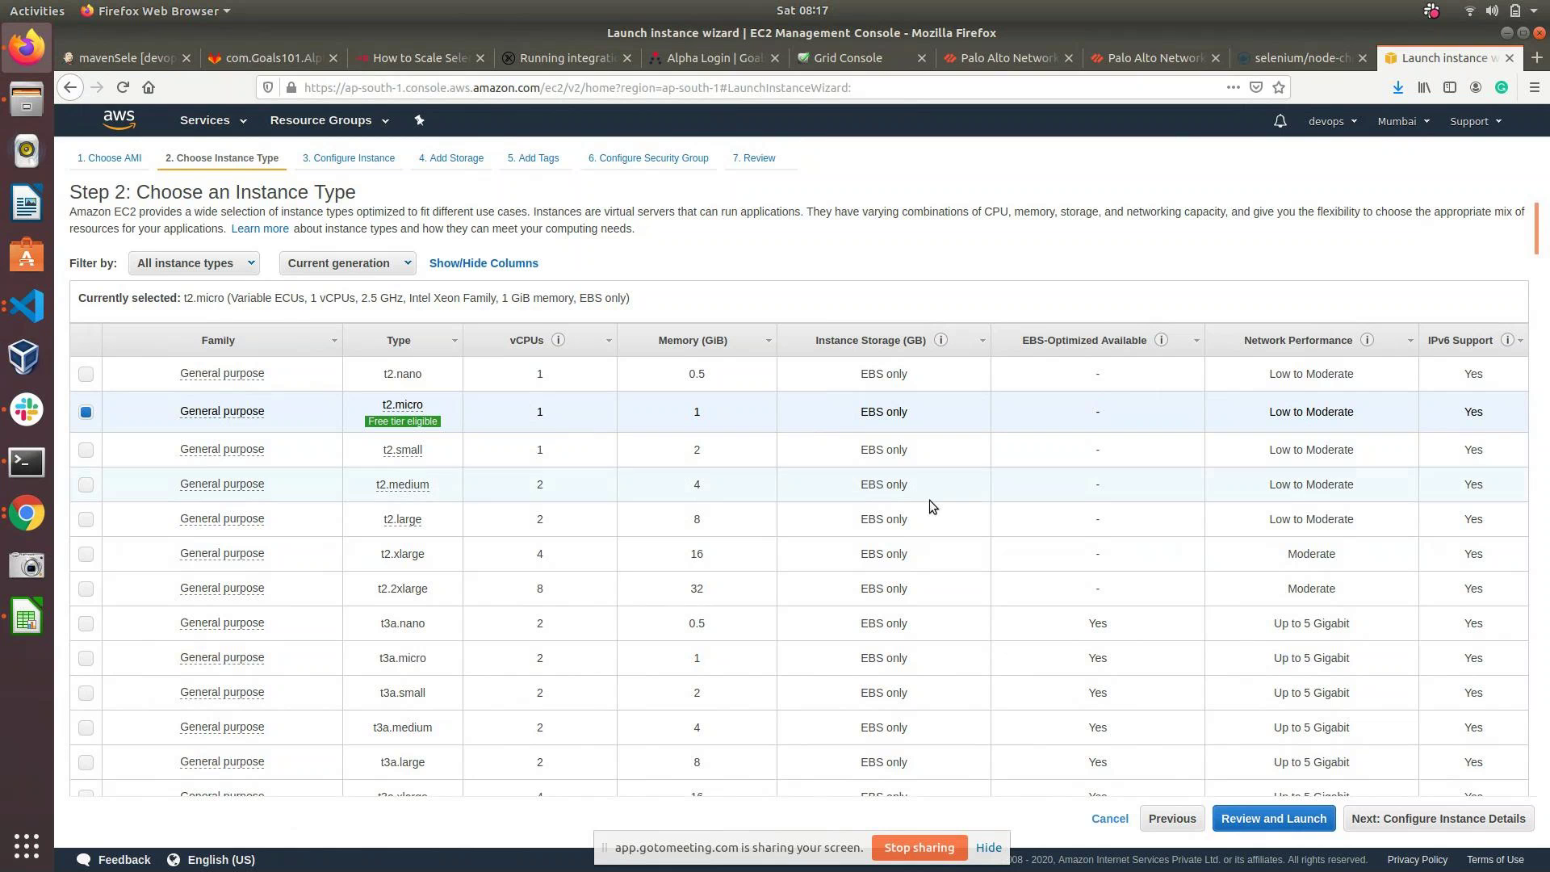
pyautogui.click(1456, 828)
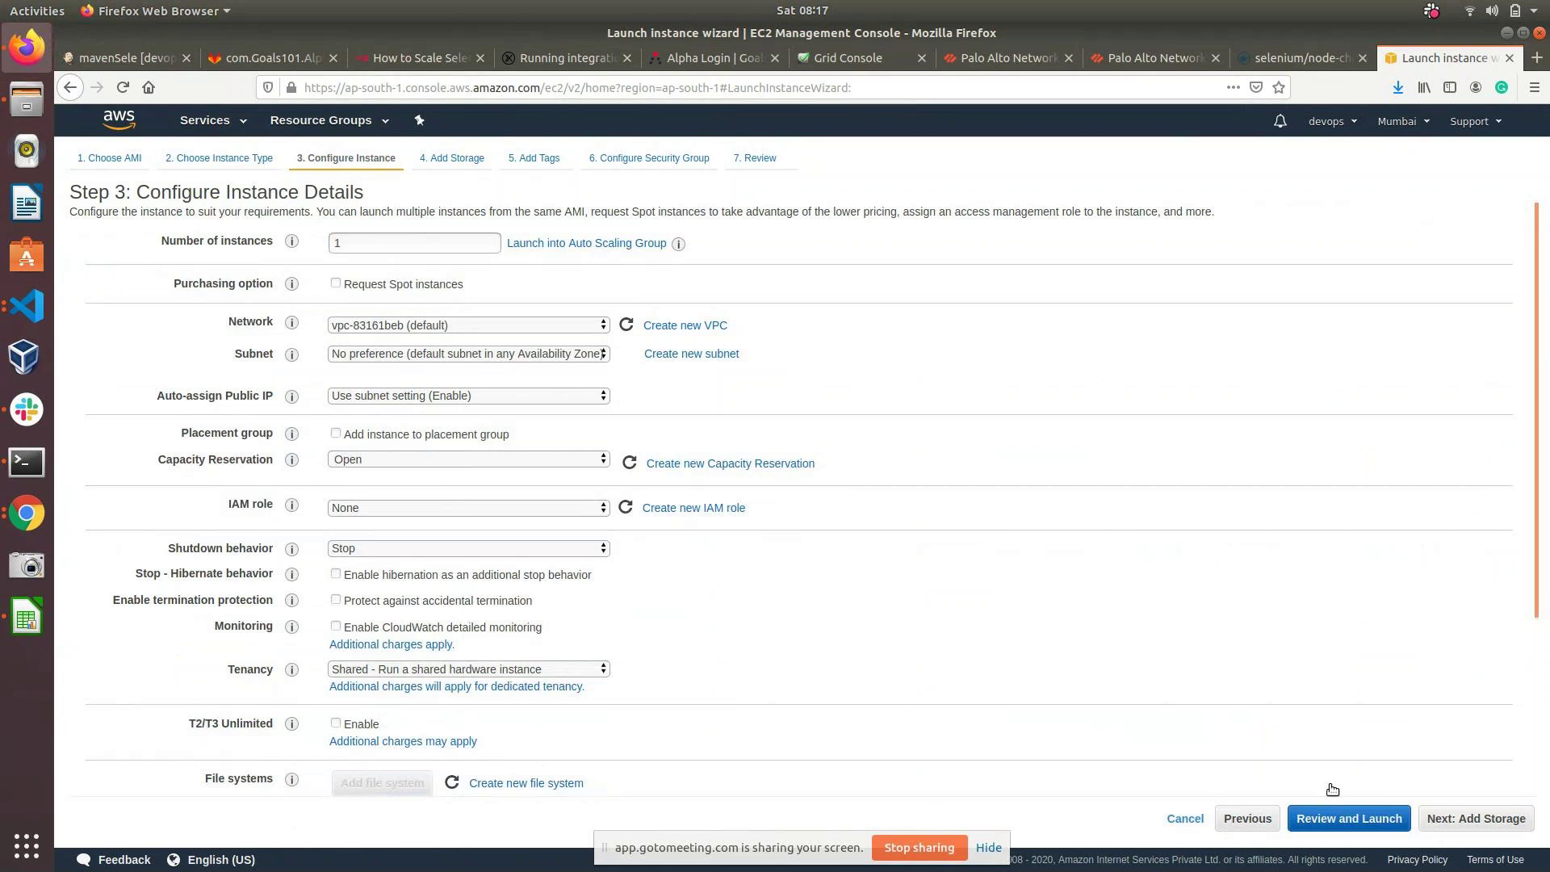
# Step: Begin the instance's user data script as text with the lines "#!/bin/bash" and "sudo yum install httpd -y"
pyautogui.scroll(-5, 1256, 648)
pyautogui.scroll(3, 1258, 647)
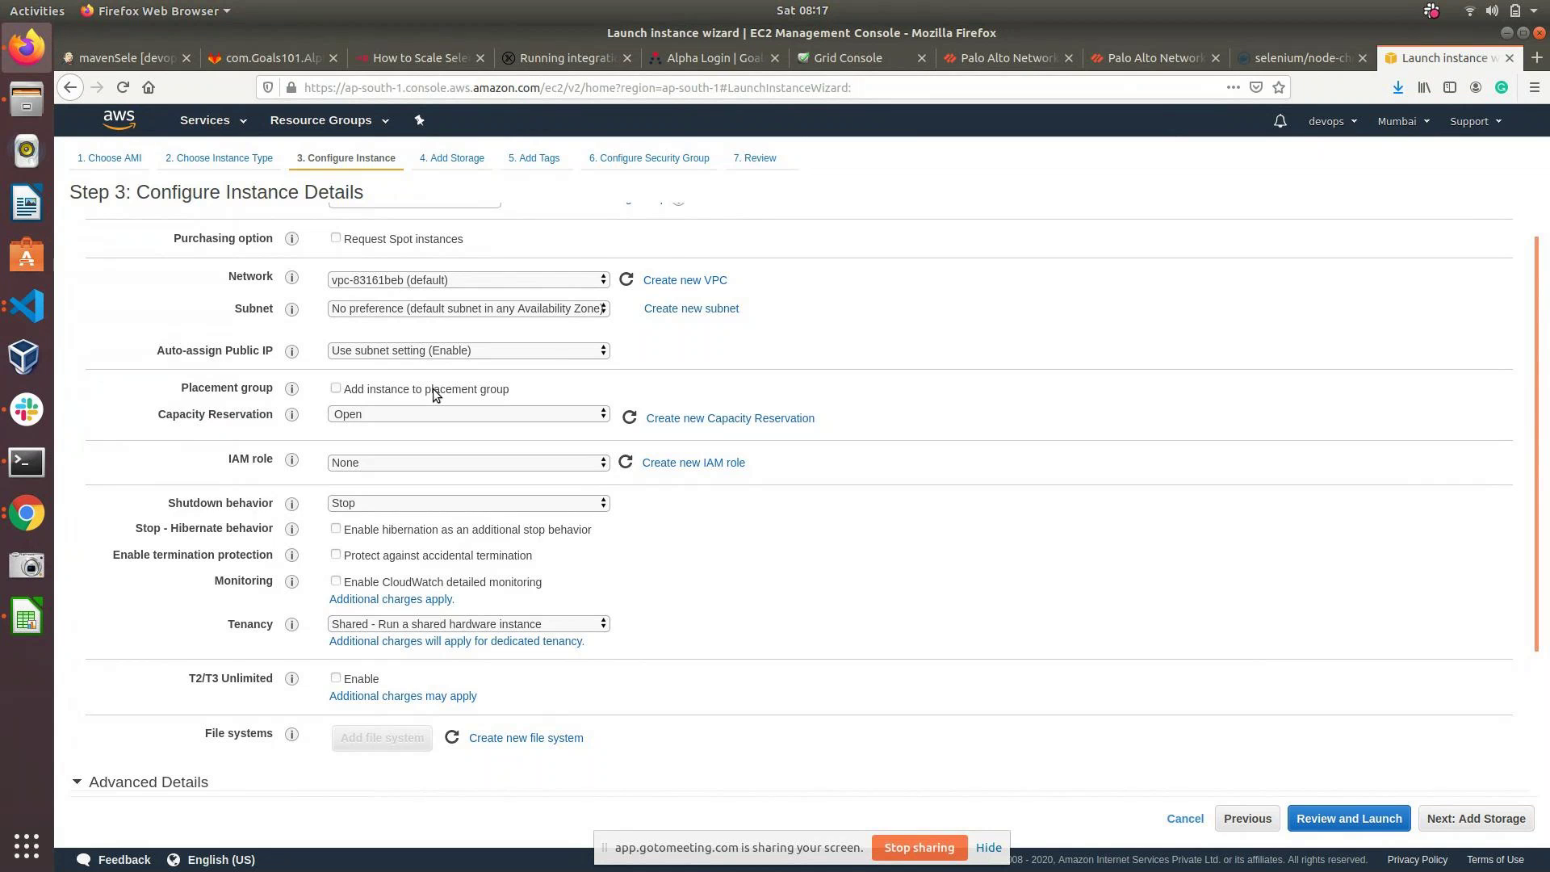
pyautogui.scroll(1, 436, 395)
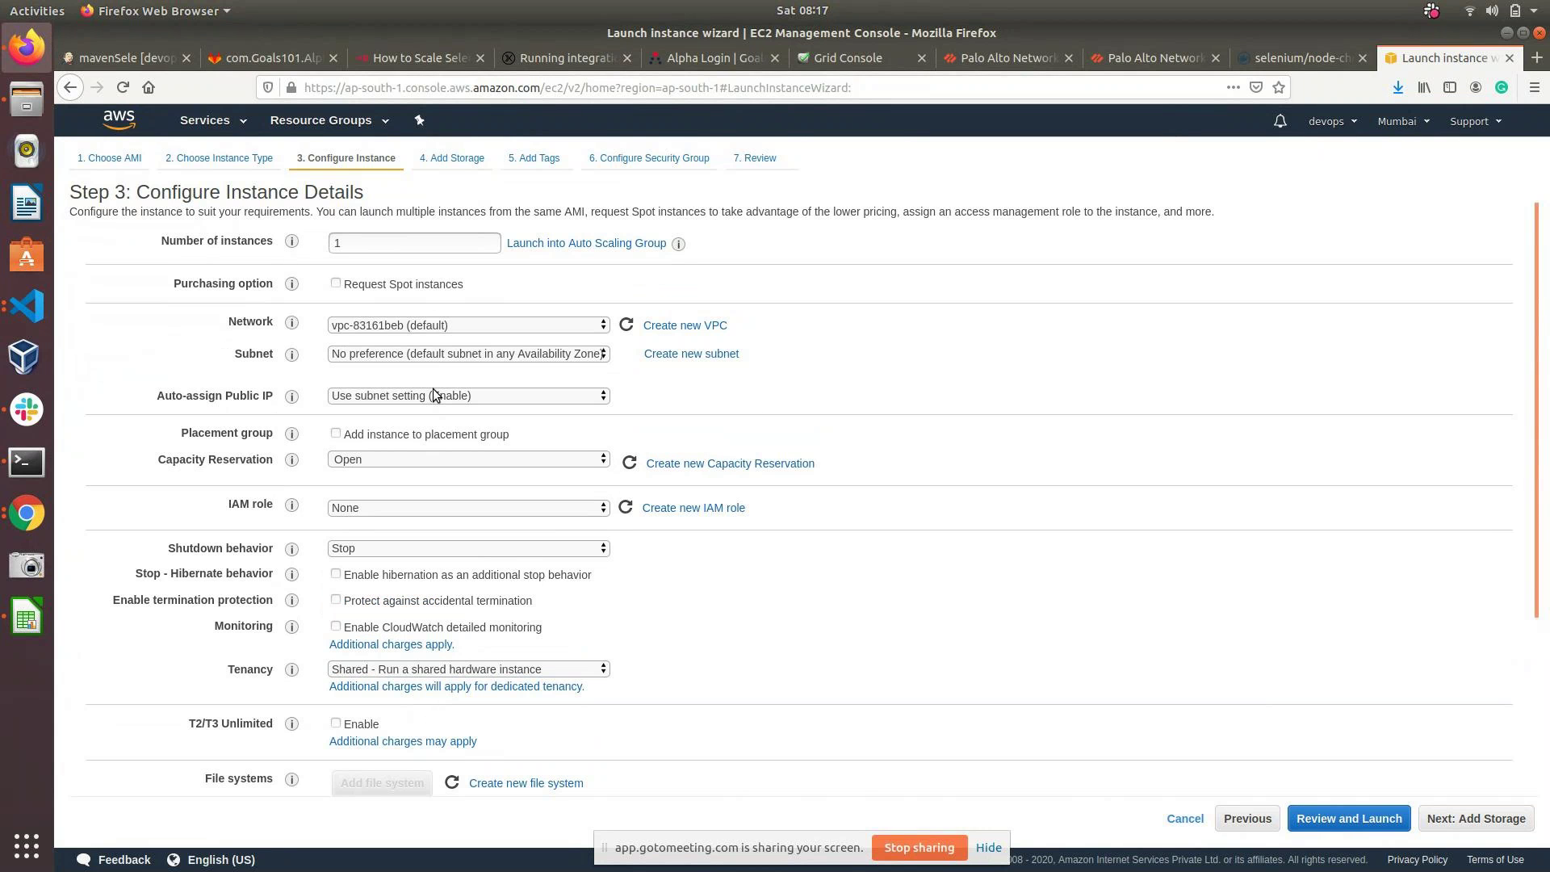
pyautogui.scroll(-2, 435, 395)
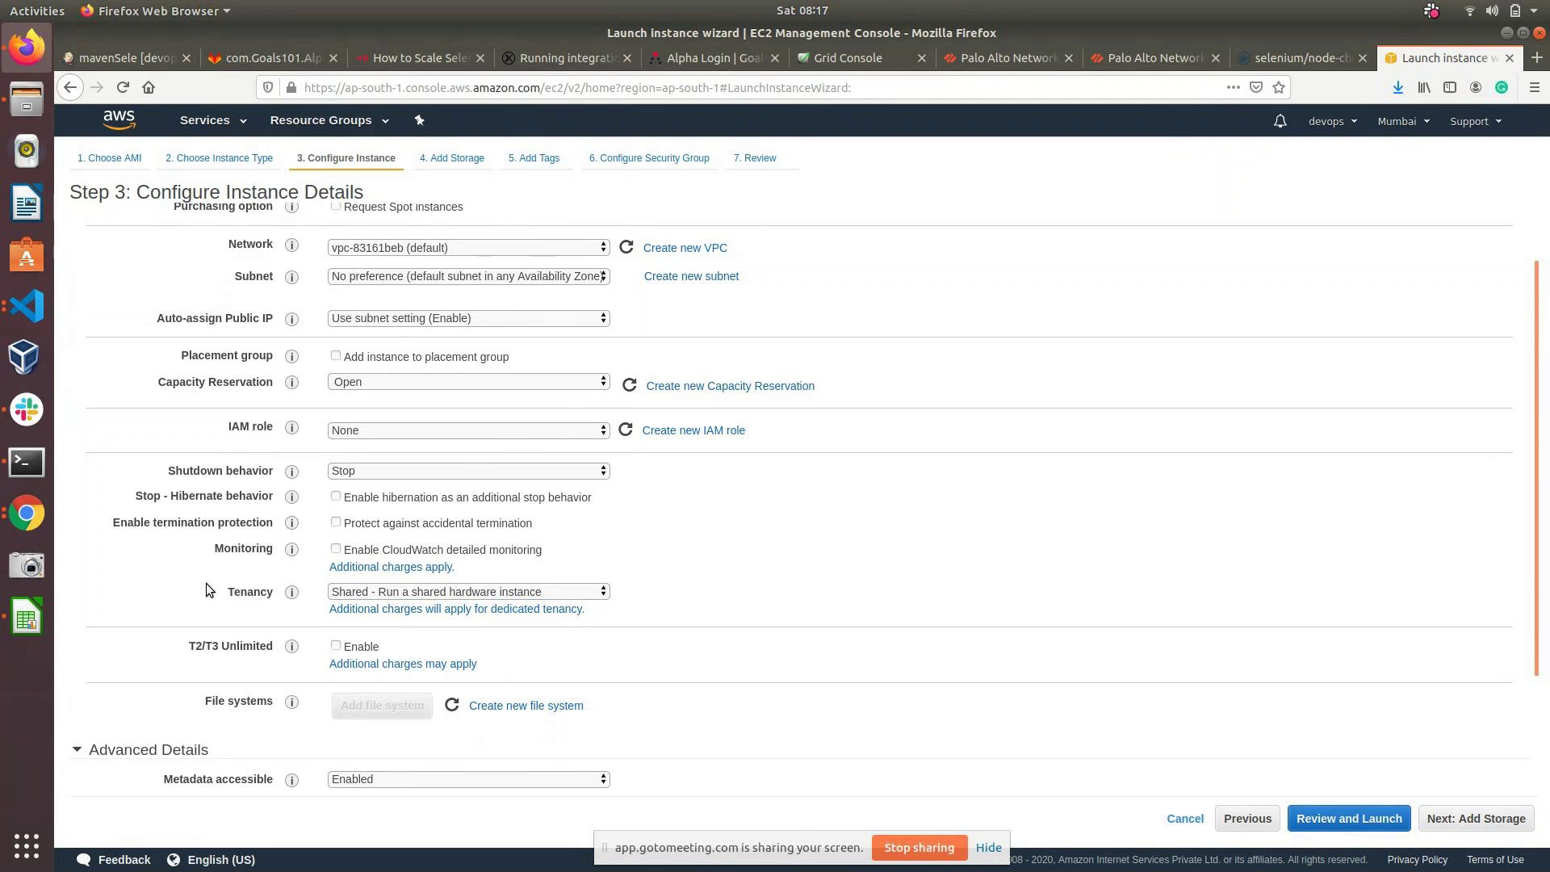
pyautogui.scroll(-4, 206, 583)
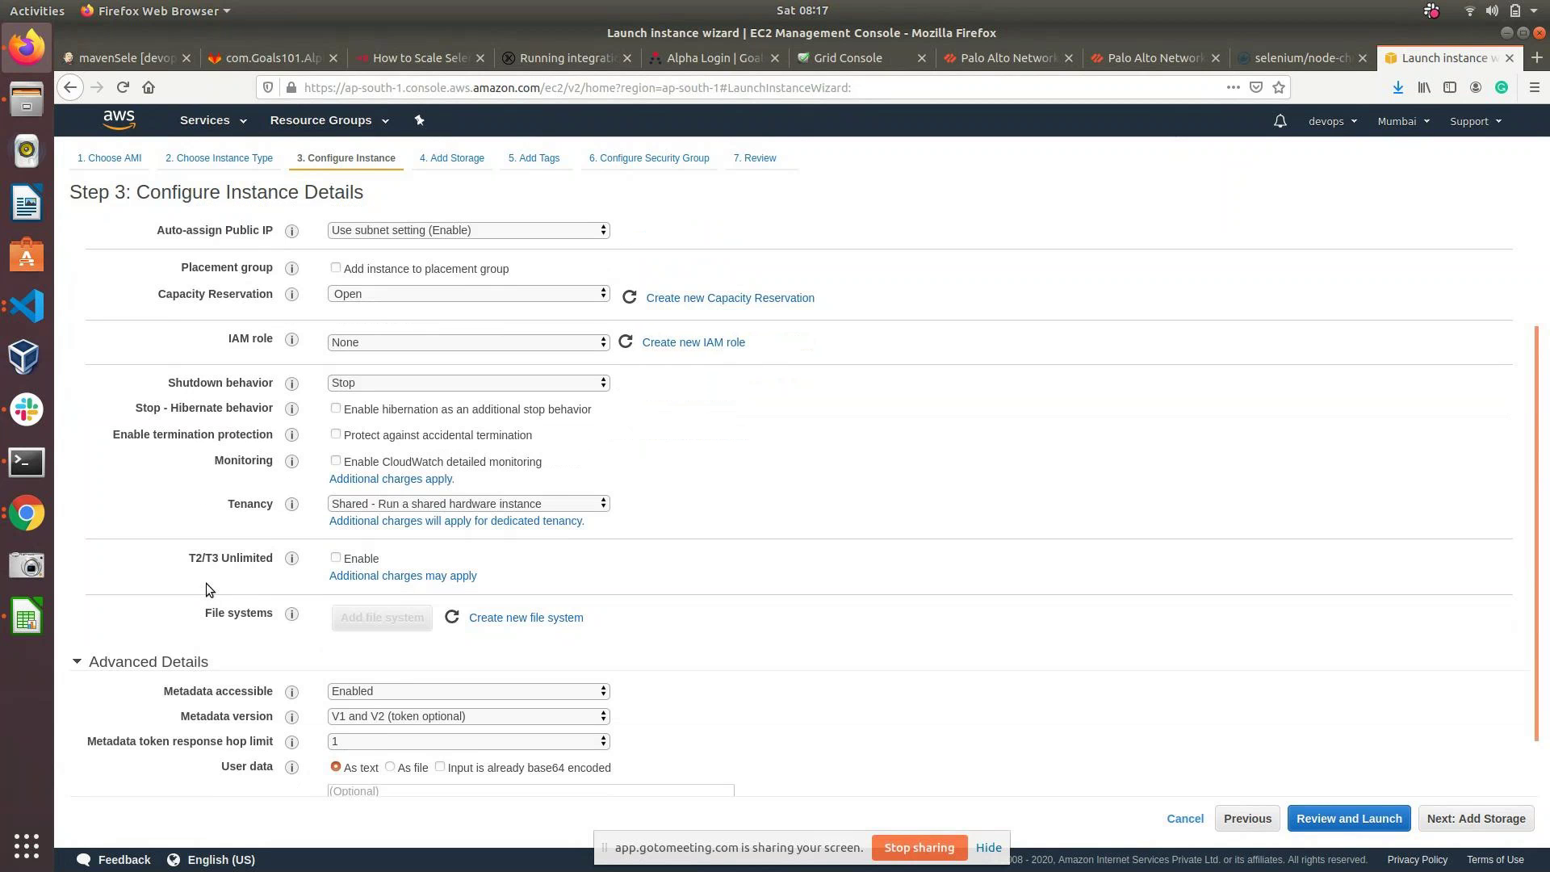
pyautogui.click(429, 743)
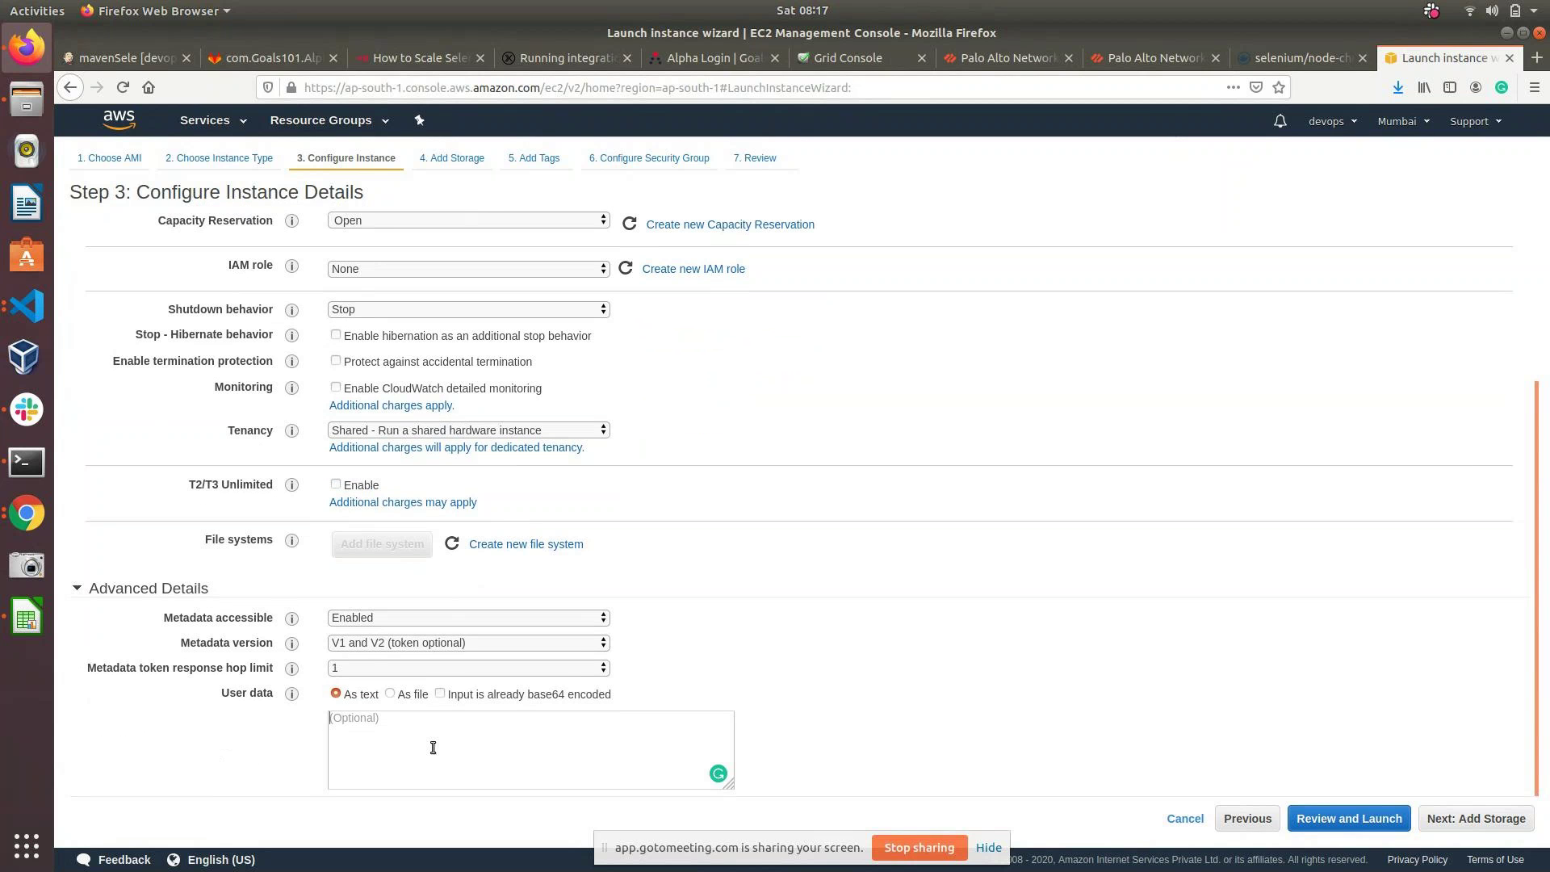
pyautogui.write('#!/bin/bash')
pyautogui.press('Return')
pyautogui.write('yum')
pyautogui.write(' install ')
pyautogui.write('httpd')
pyautogui.write(' -y')
pyautogui.write('sud')
pyautogui.write('o')
# Step: Add the lines "sudo systemctl start httpd" and "sudo systemctl enable httpd" to the user data script
pyautogui.write('su')
pyautogui.write('do syst')
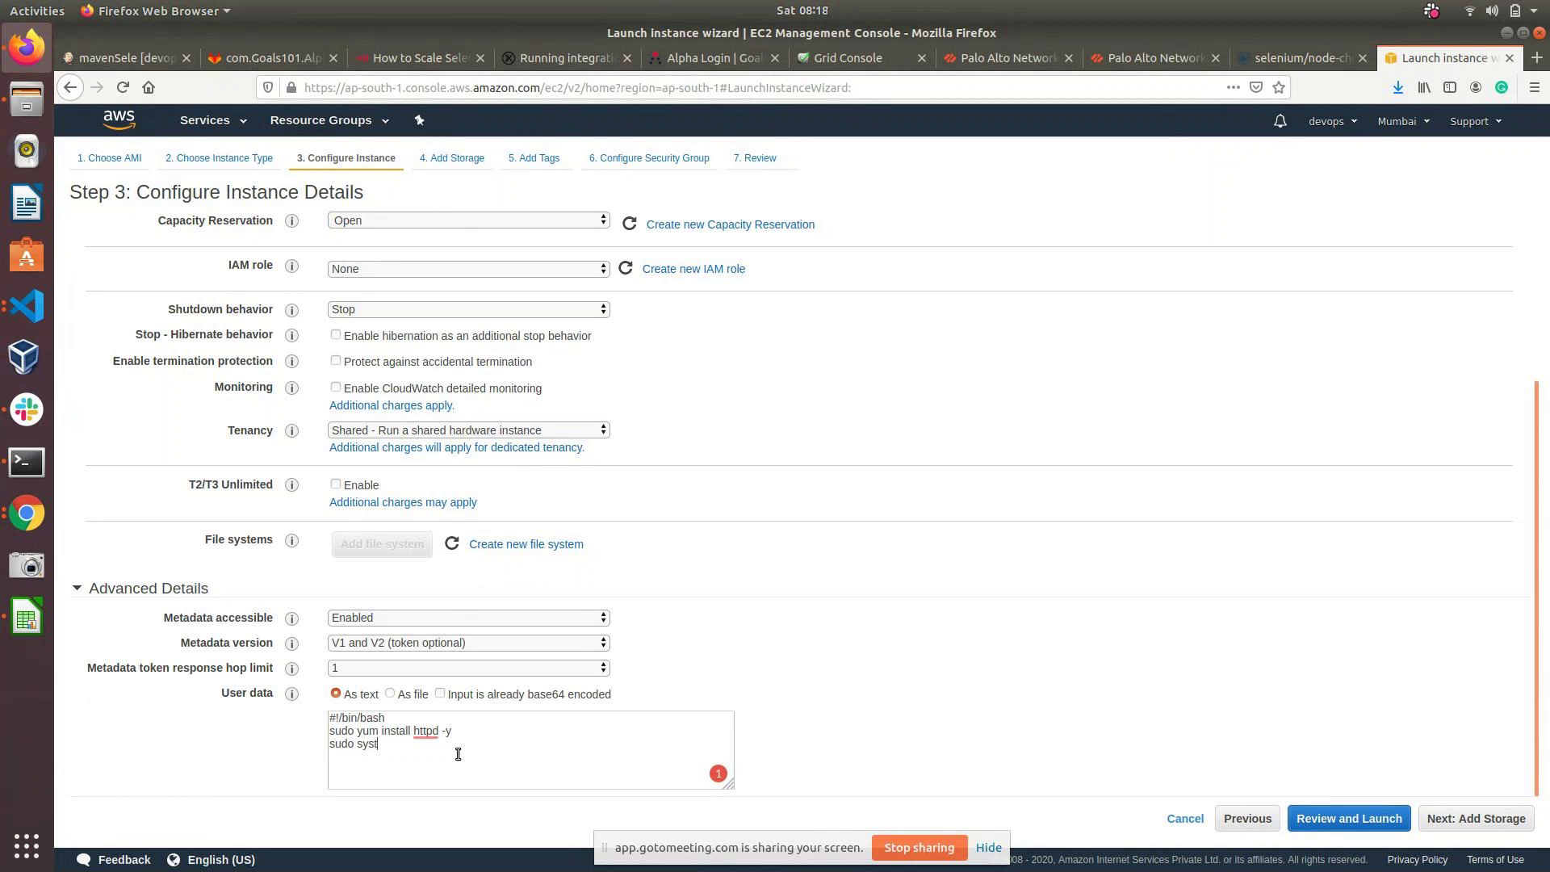
pyautogui.write('emctll start httpd')
pyautogui.press('BackSpace')
pyautogui.press('BackSpace')
pyautogui.press('BackSpace')
pyautogui.write('tpd s')
pyautogui.write('udo ')
pyautogui.write('system')
pyautogui.write('ctl enable ht')
pyautogui.write('tpd ')
# Step: Add the line echo "This is our demo" > /var/www/html/index.html to the user data script and proceed to the storage settings
pyautogui.write('echo')
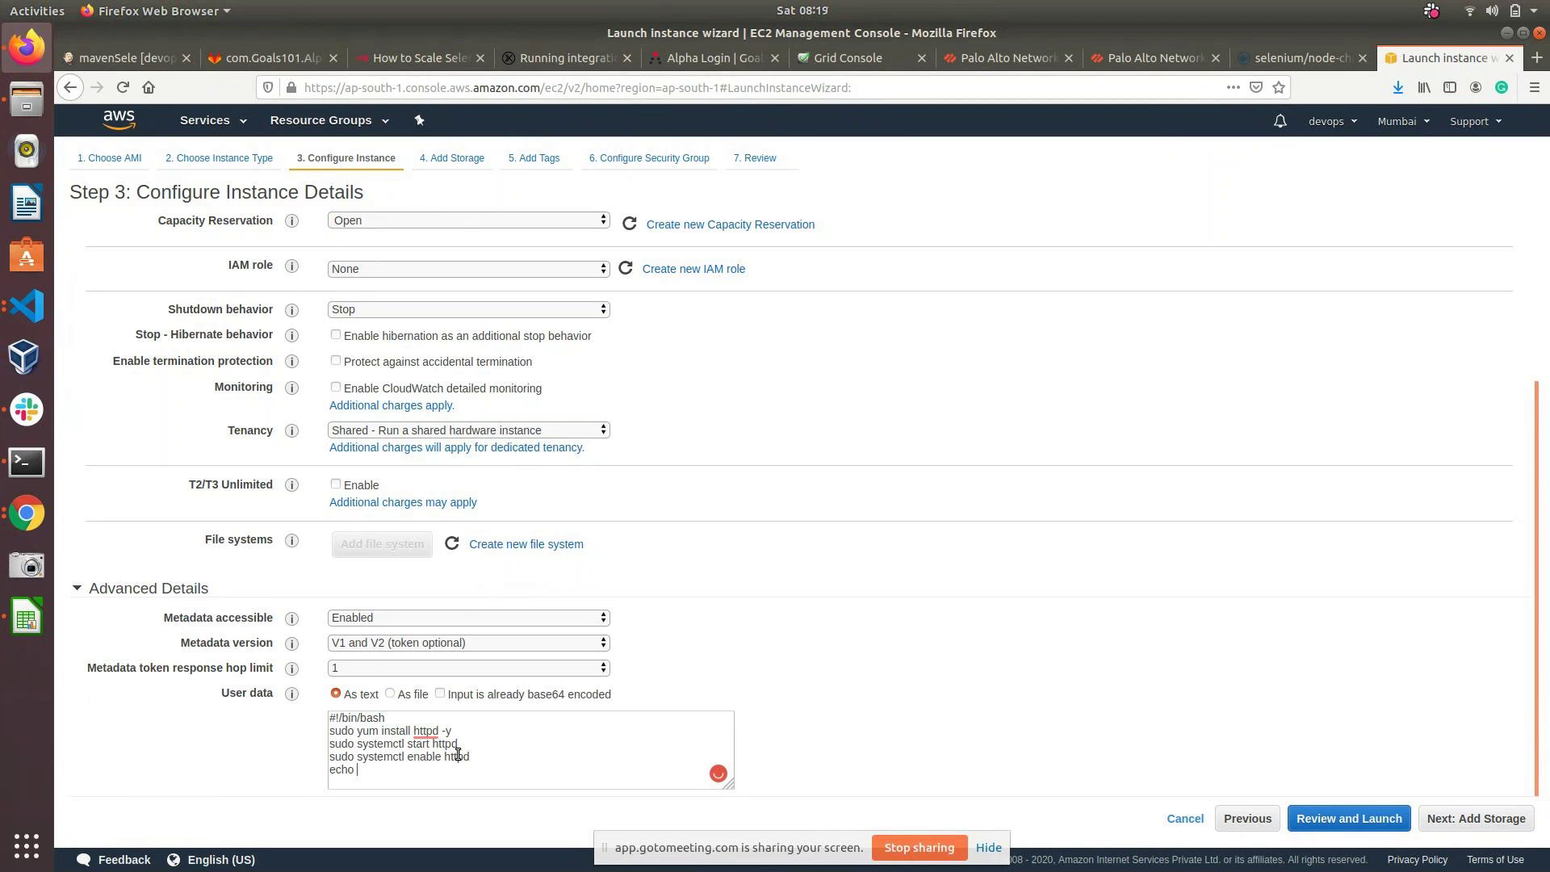
pyautogui.write(' "This is our demo"')
pyautogui.press('BackSpace')
pyautogui.write('> /var/www/html/inde')
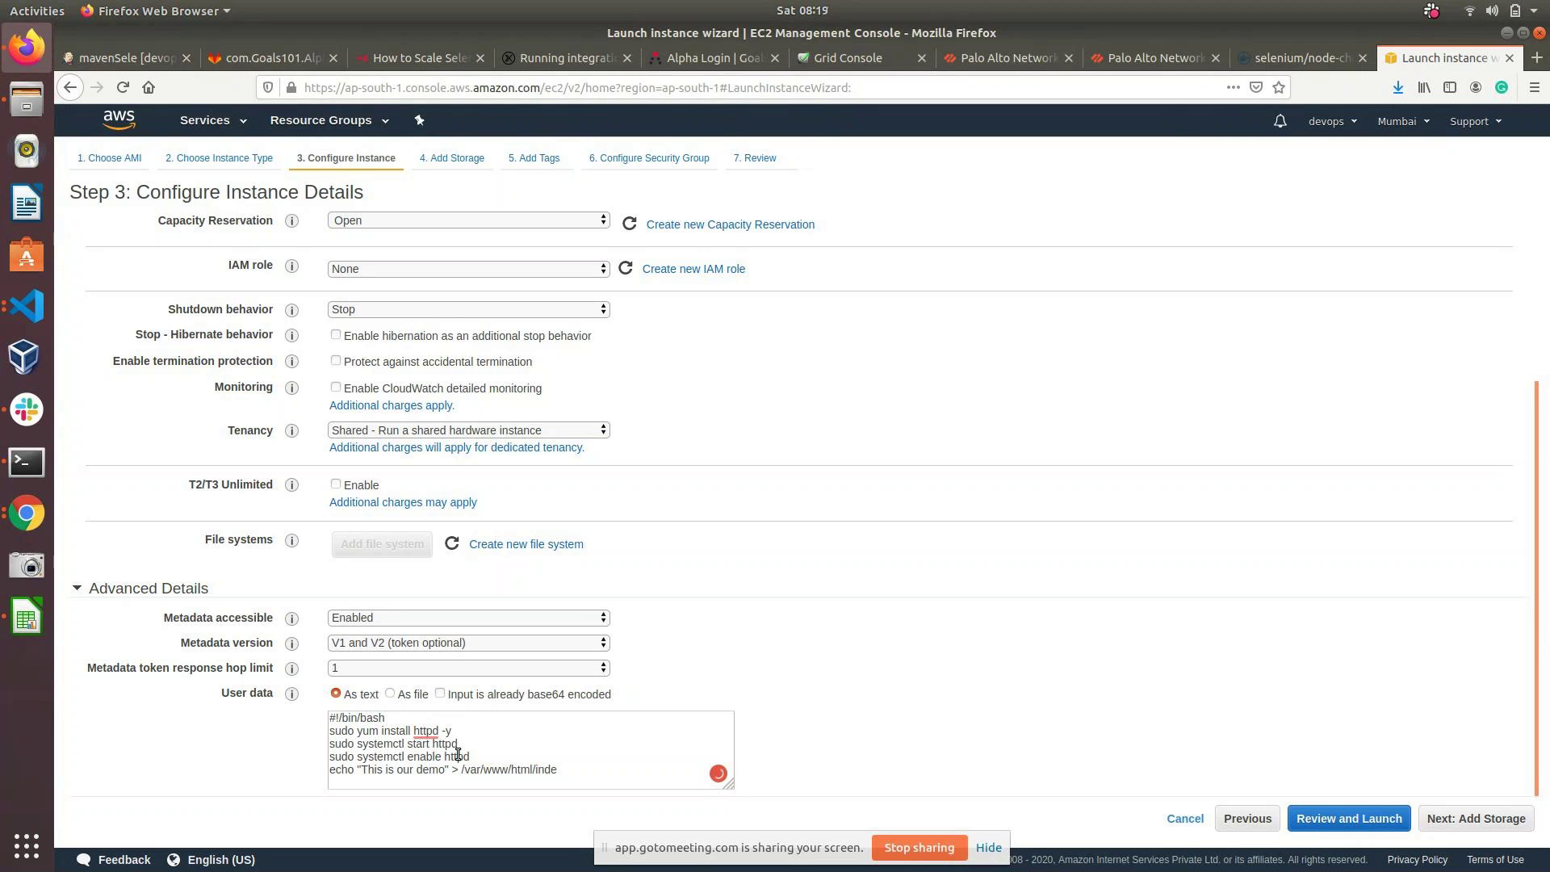
pyautogui.write('x.html')
pyautogui.click(1495, 831)
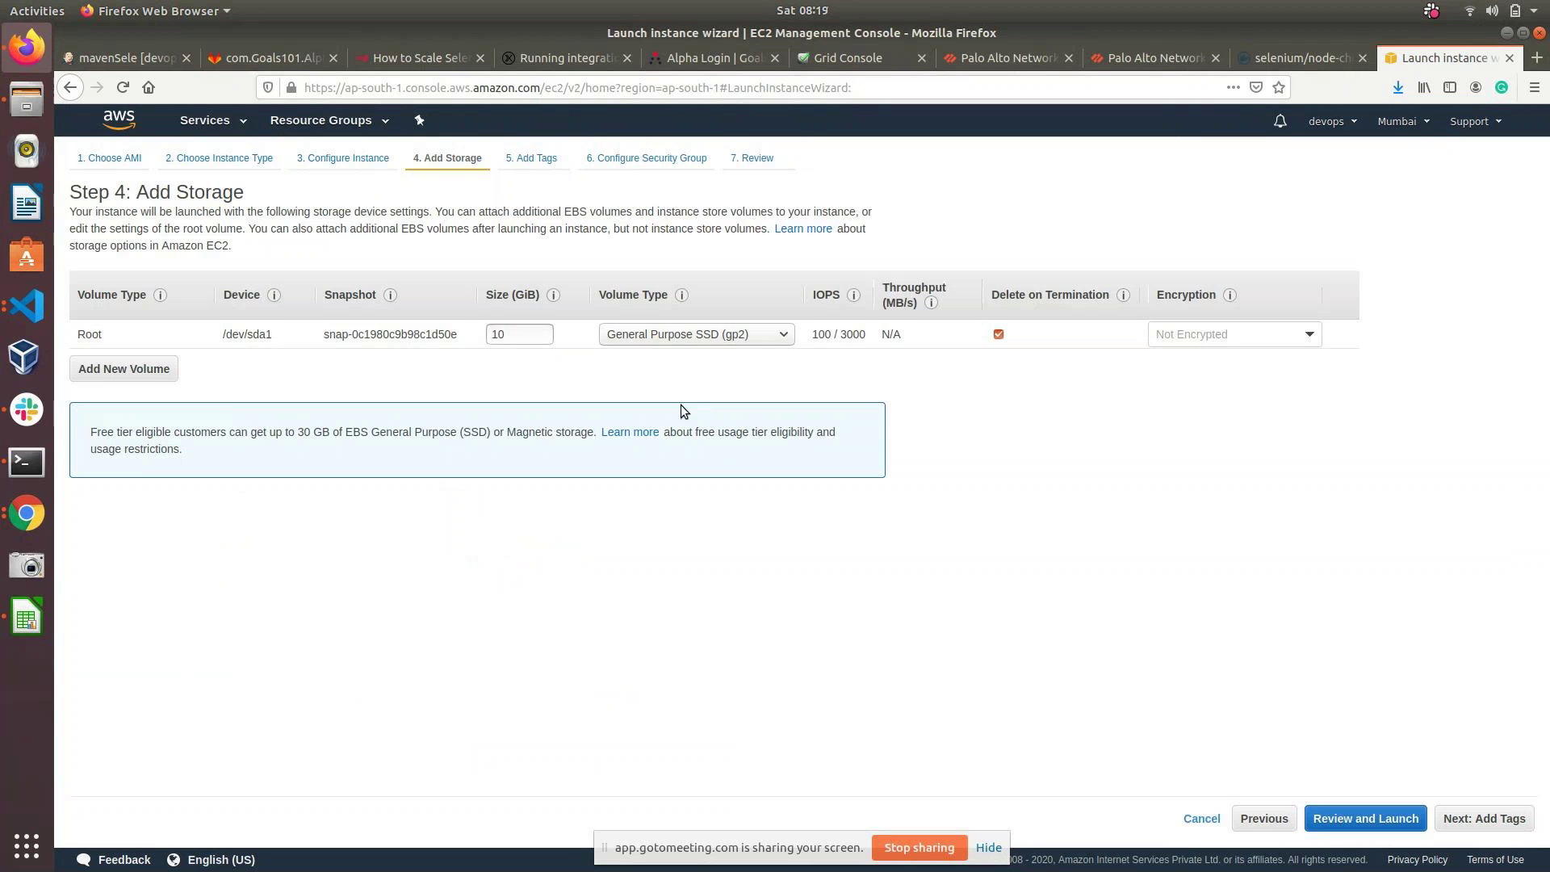
# Step: Set the root volume size to 8 GiB
pyautogui.doubleClick(537, 334)
pyautogui.write('8')
# Step: Proceed to the tags, add a tag with key Name and value Demo, and continue to the security group configuration
pyautogui.click(1486, 822)
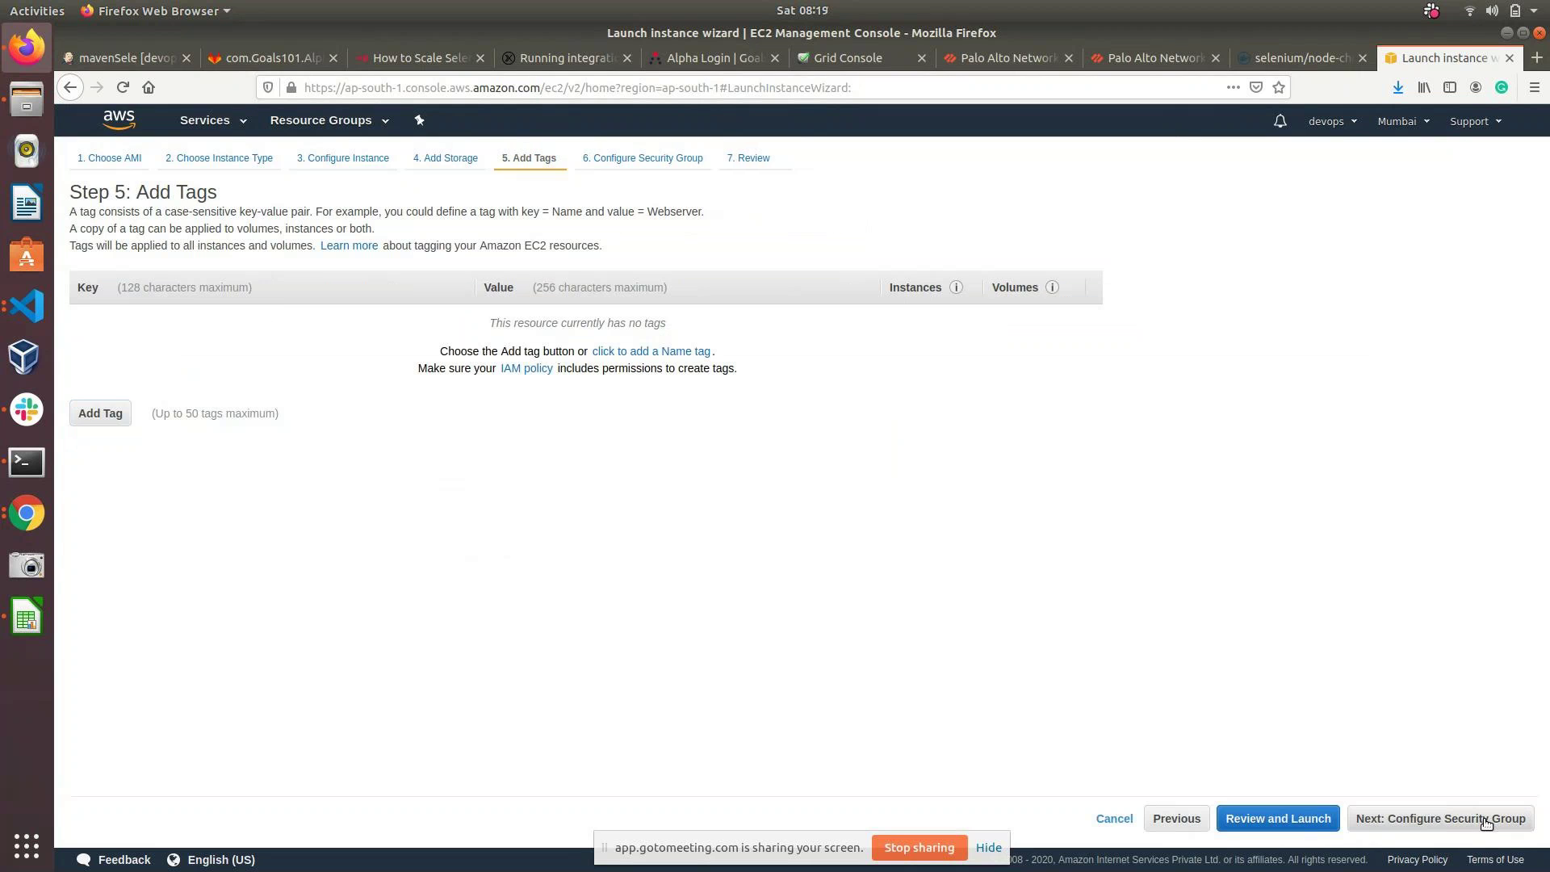
pyautogui.click(113, 418)
pyautogui.write('Name')
pyautogui.press('Tab')
pyautogui.write('Demo')
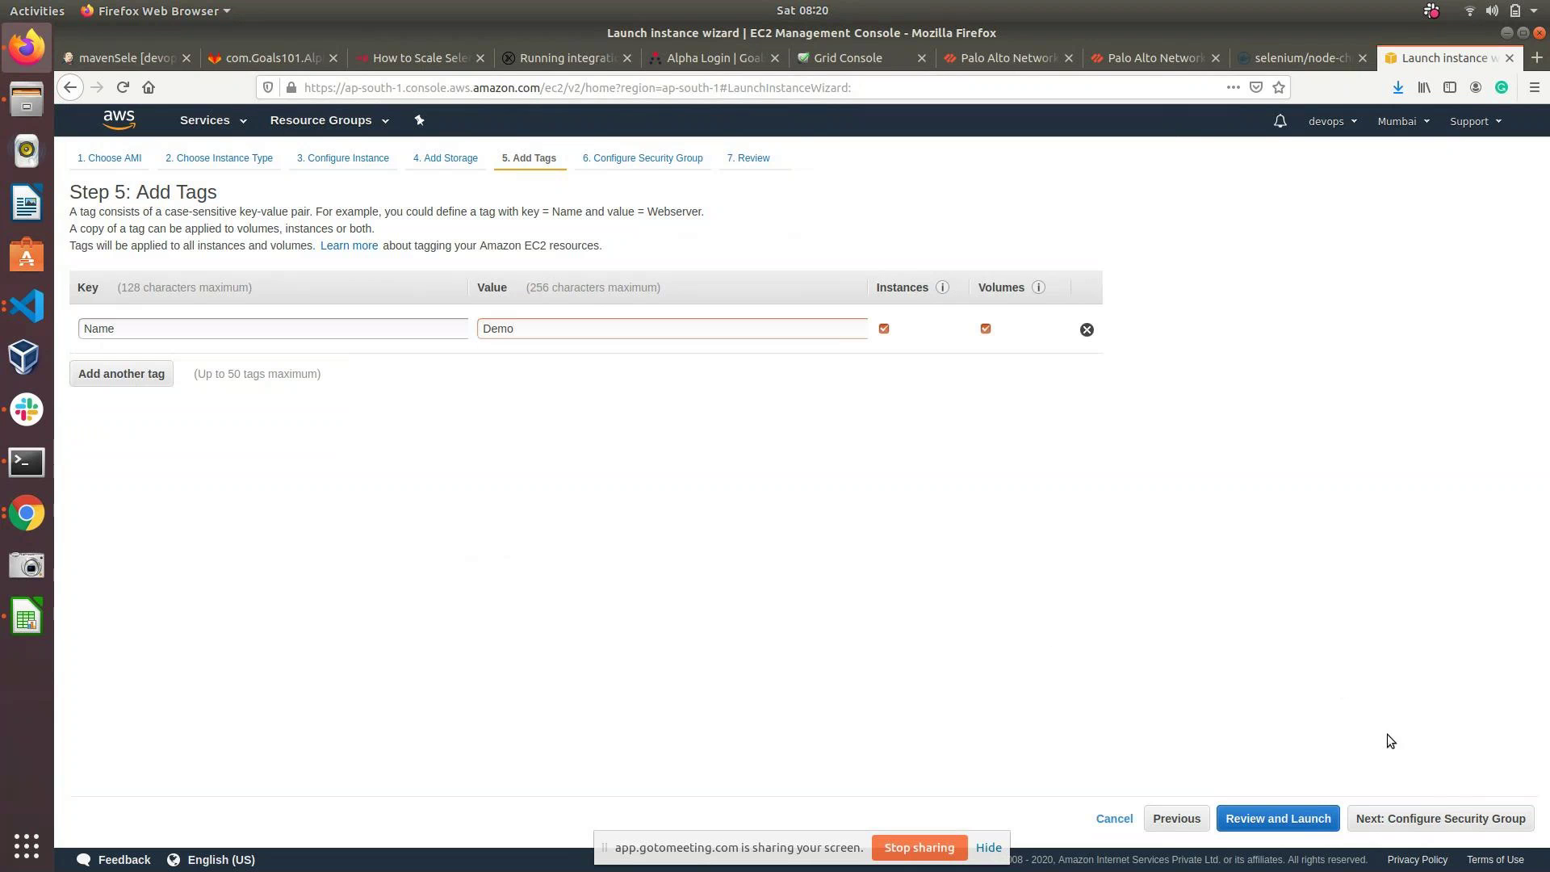
pyautogui.click(1486, 820)
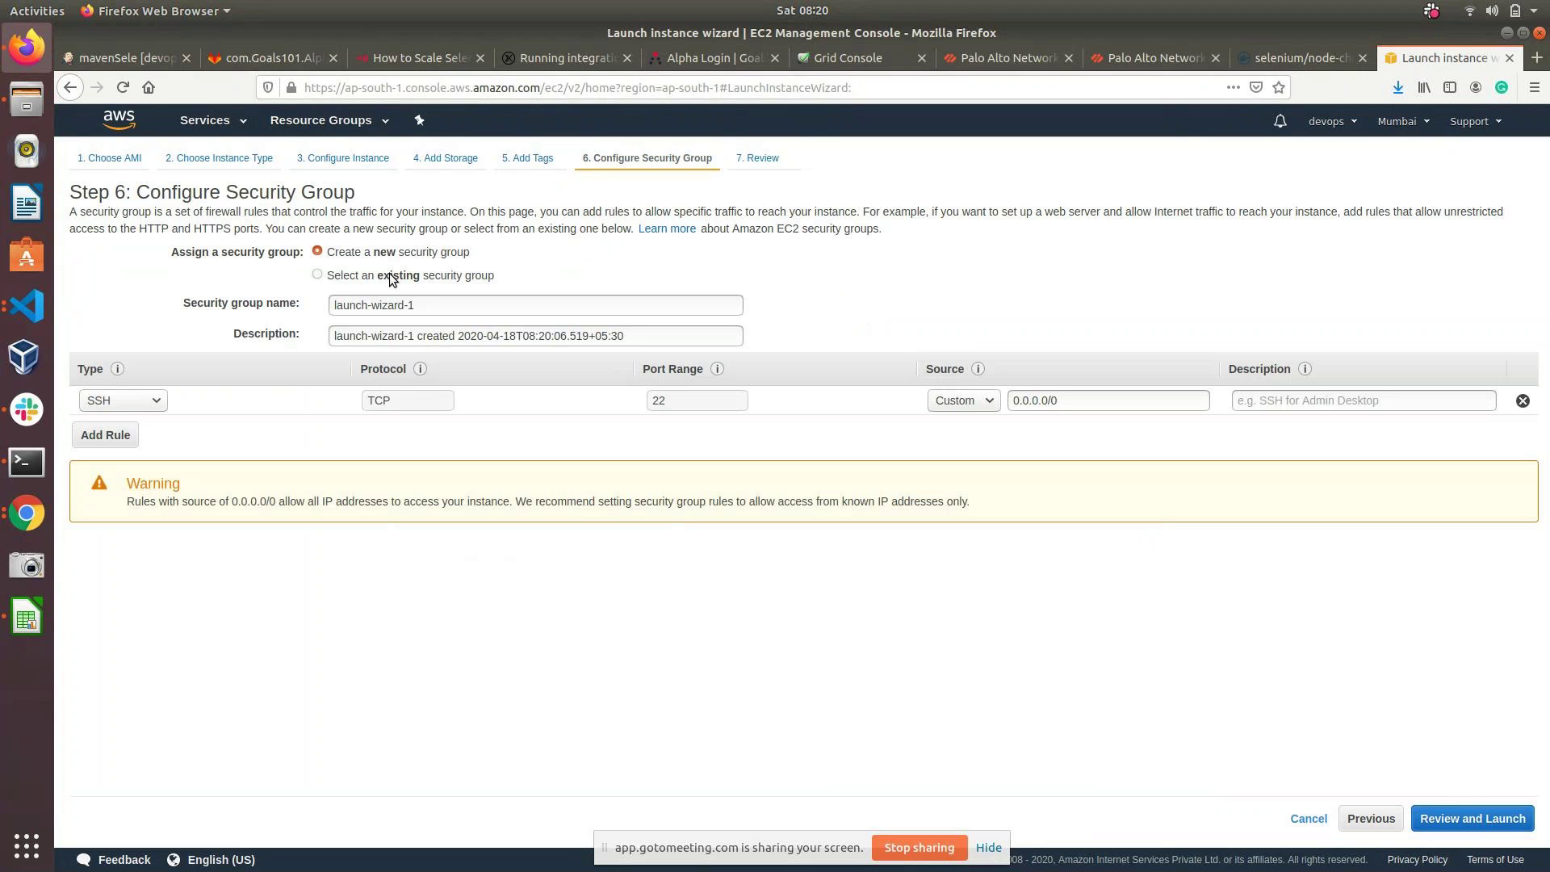
# Step: Name the new security group "demo" and use "demo" as its description as well
pyautogui.click(468, 306)
pyautogui.hotkey('ctrl', 'a')
pyautogui.write('demo')
pyautogui.hotkey('ctrl', 'a')
pyautogui.hotkey('ctrl', 'c')
pyautogui.press('Tab')
pyautogui.hotkey('ctrl', 'v')
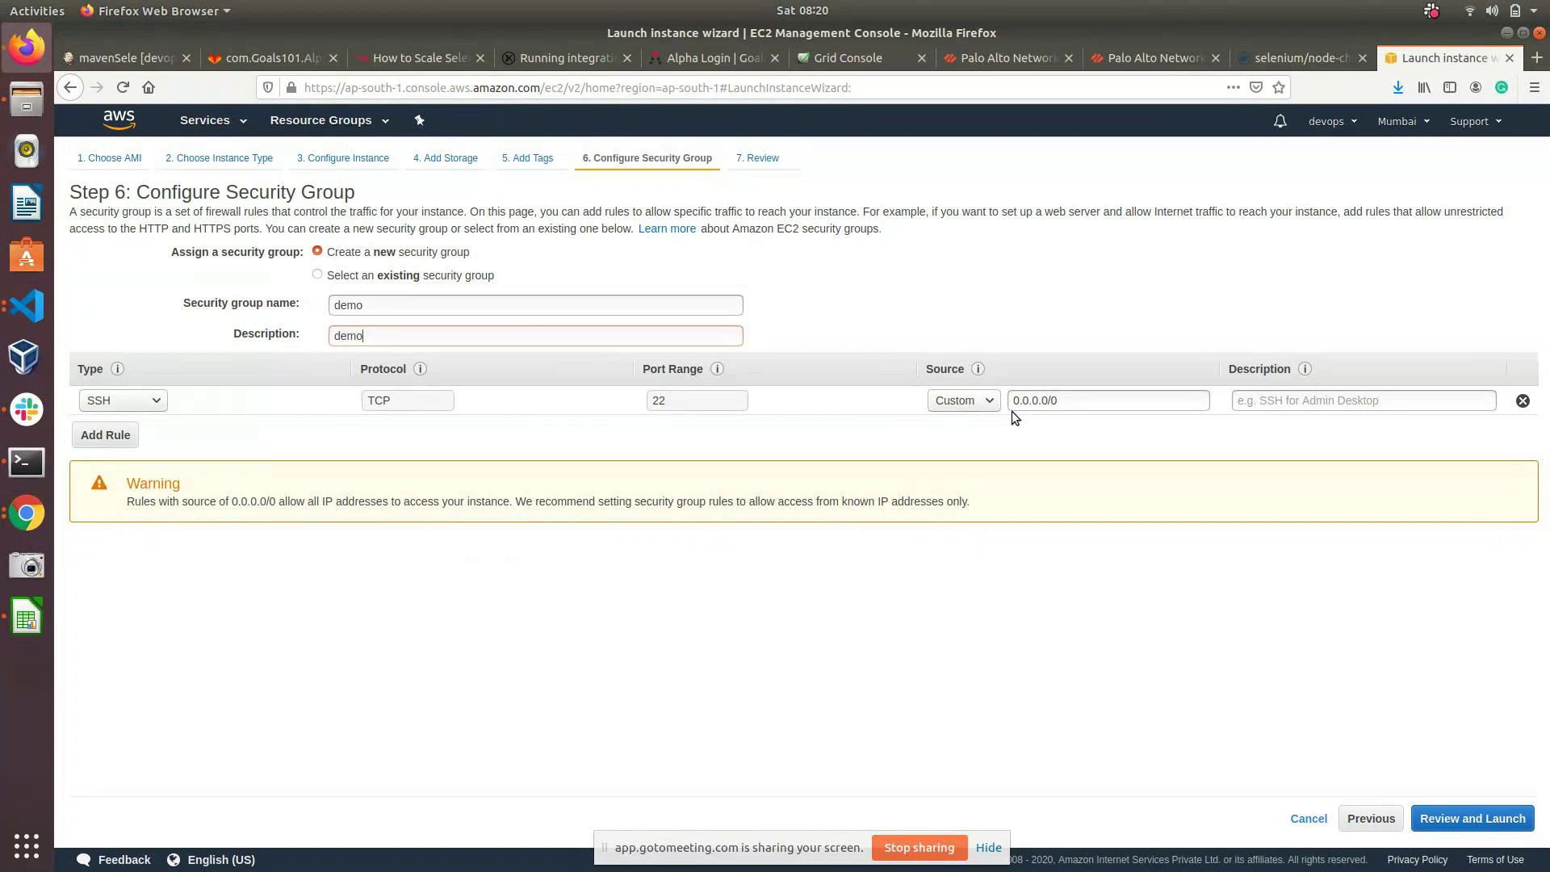
# Step: Restrict the security group's SSH rule to the My IP source and add an HTTP rule
pyautogui.click(966, 402)
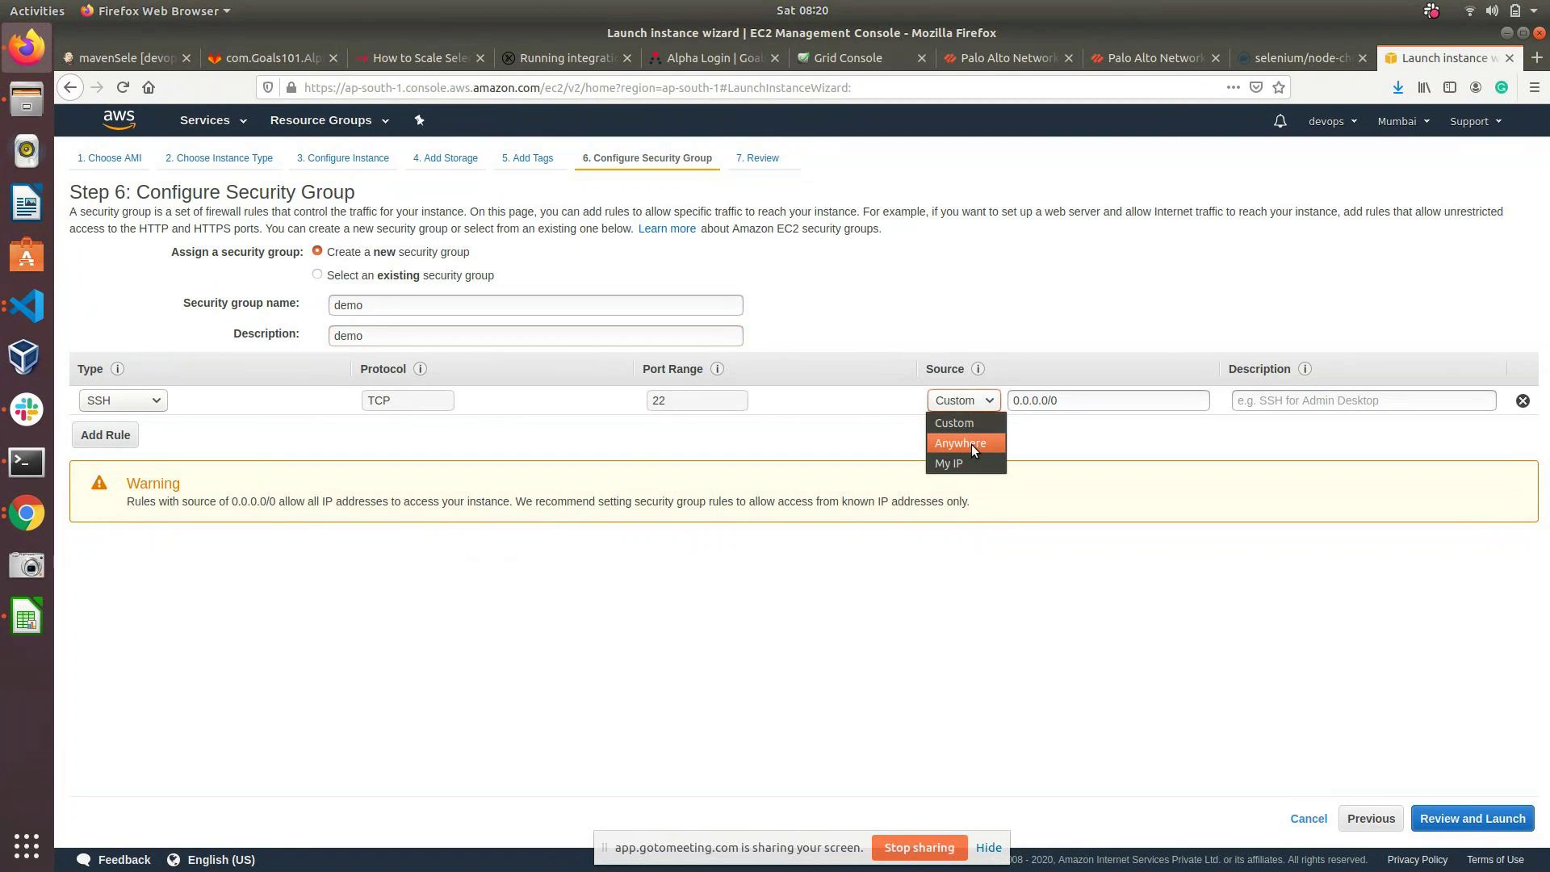
pyautogui.click(971, 457)
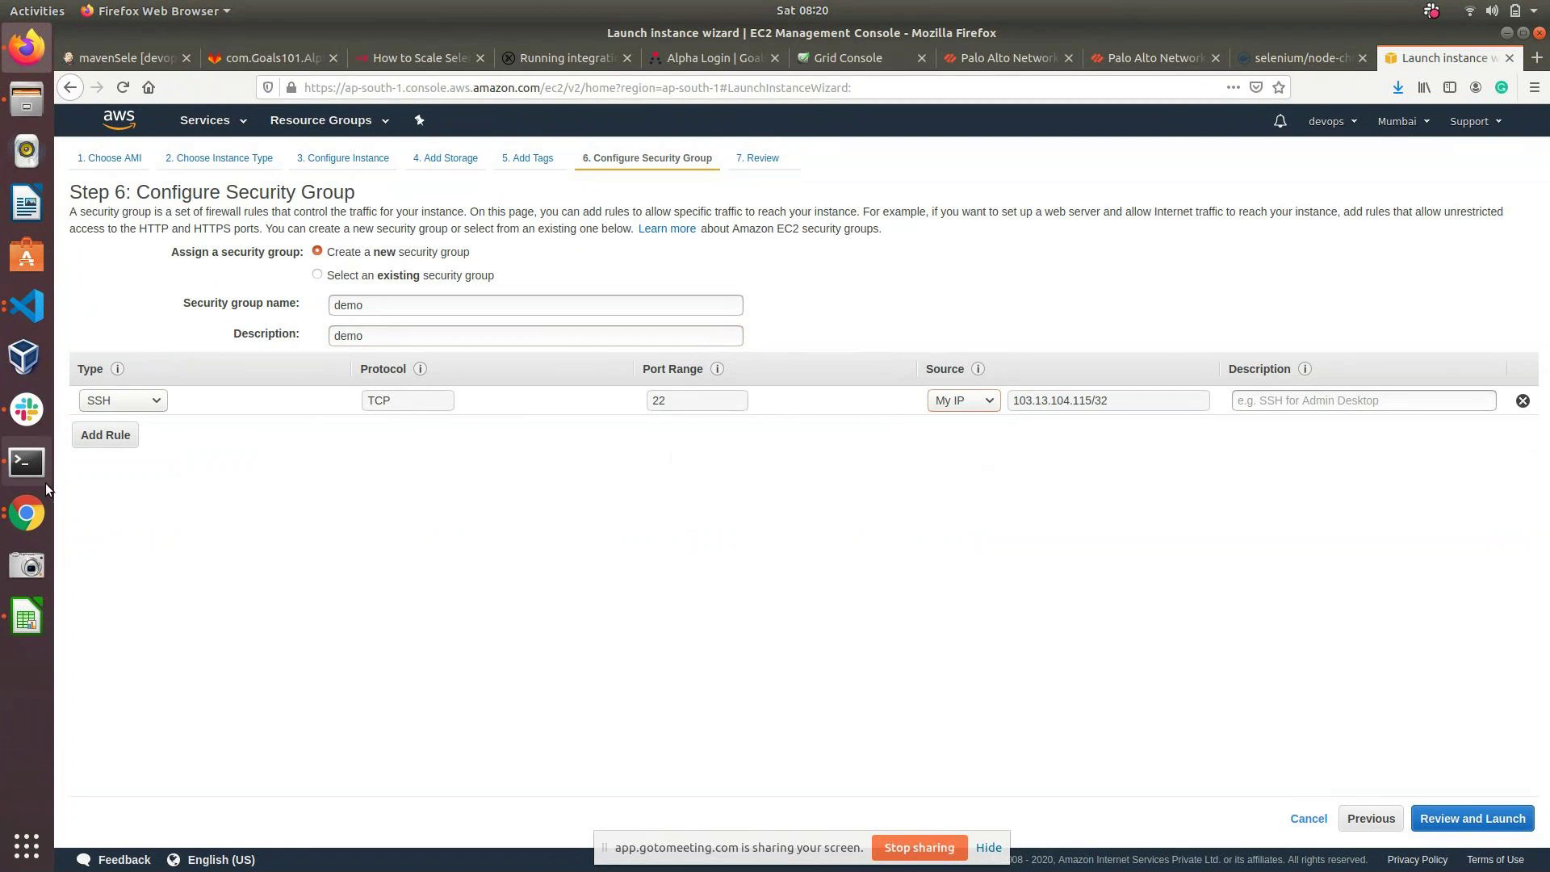
pyautogui.click(104, 440)
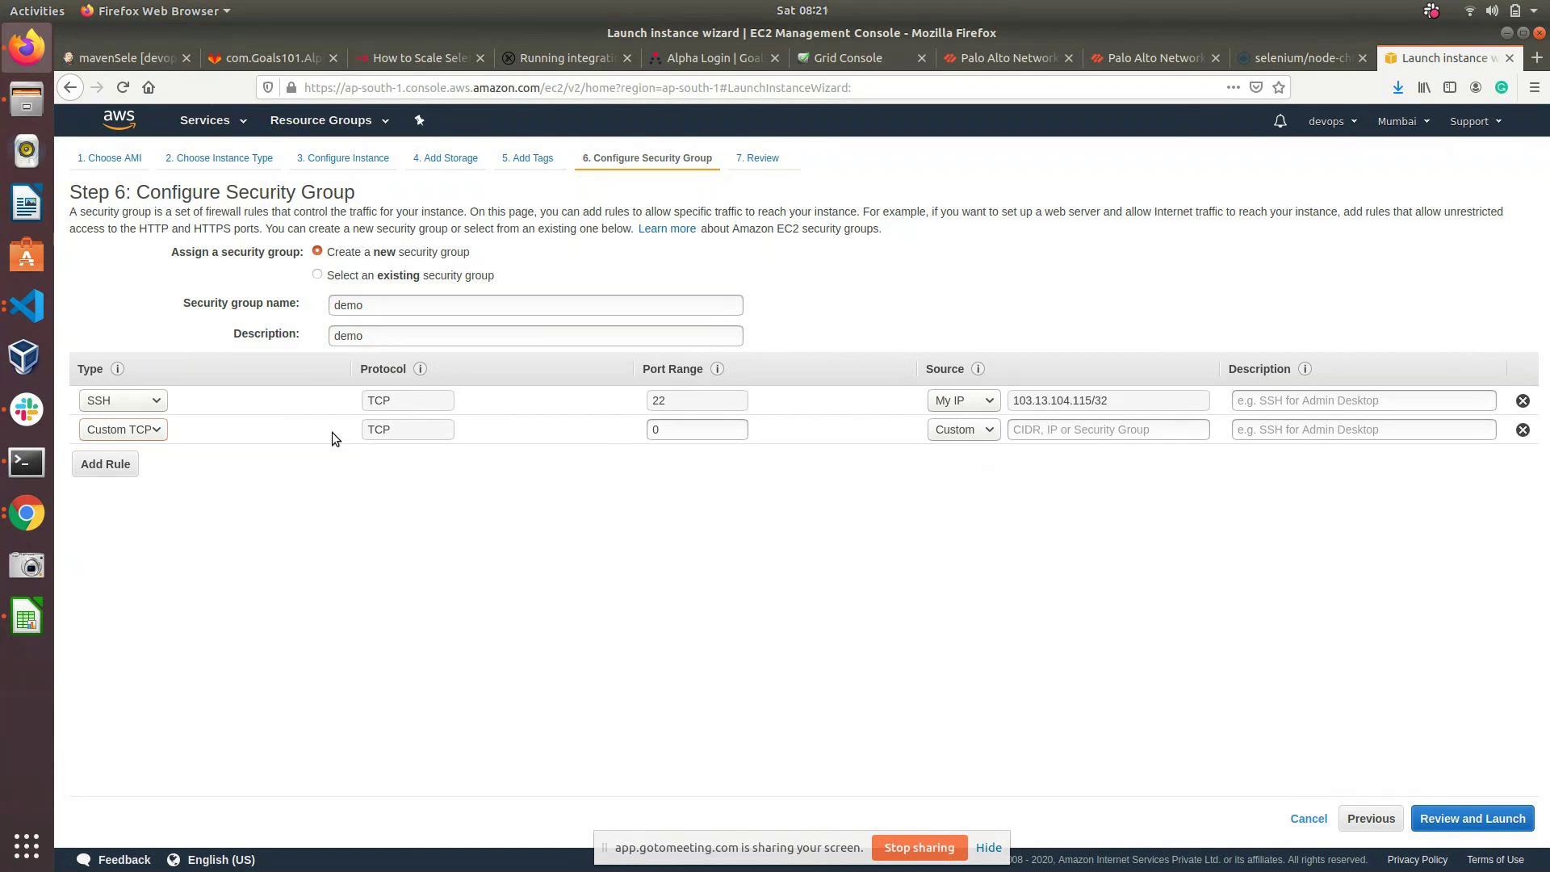
pyautogui.click(133, 433)
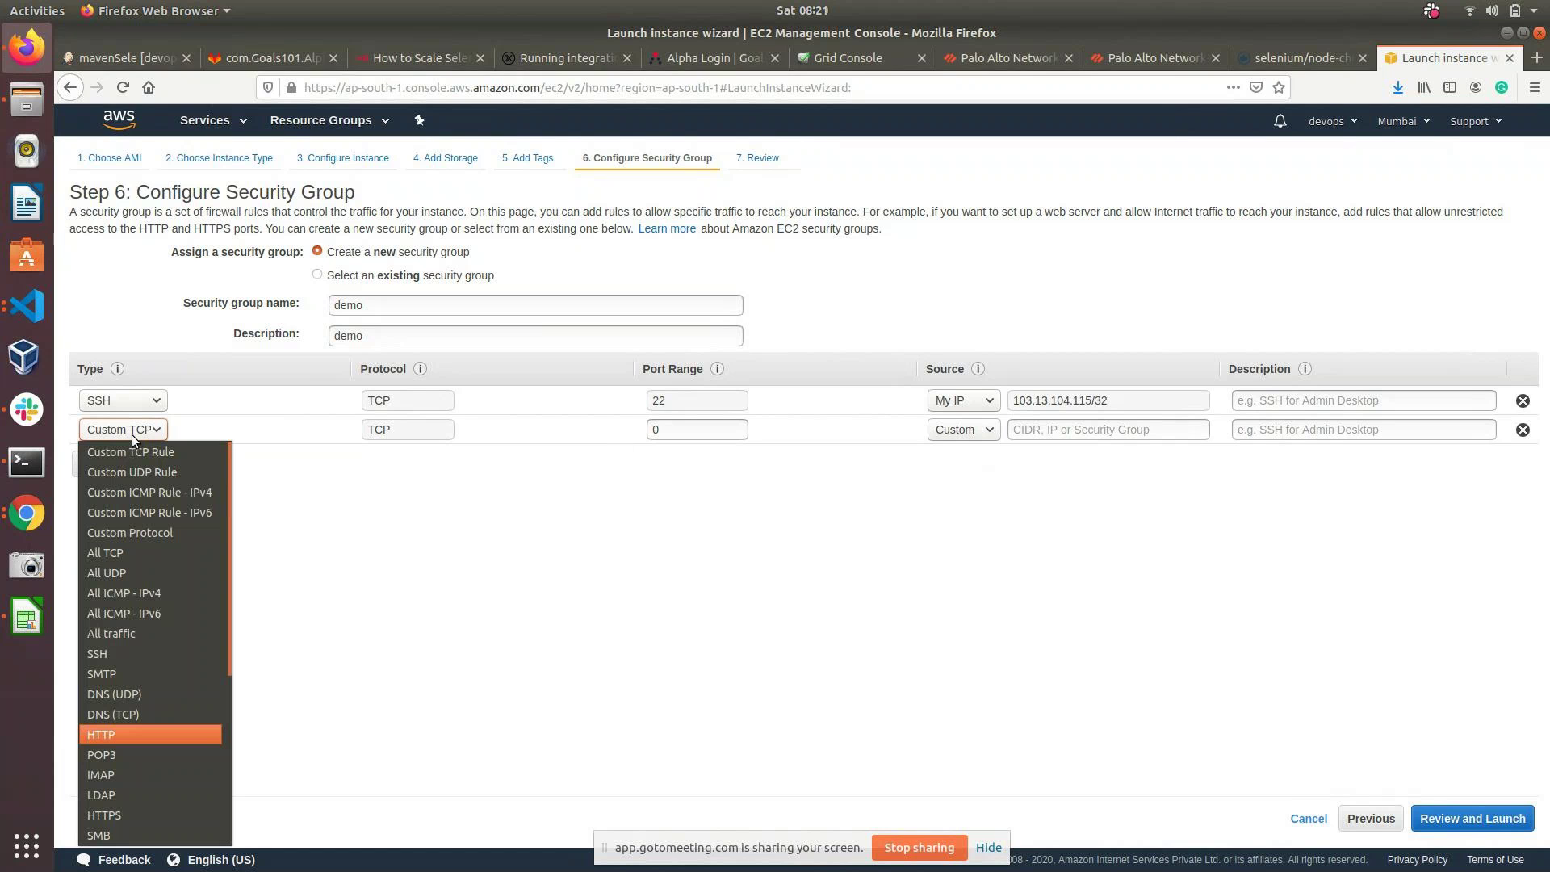
pyautogui.press('Return')
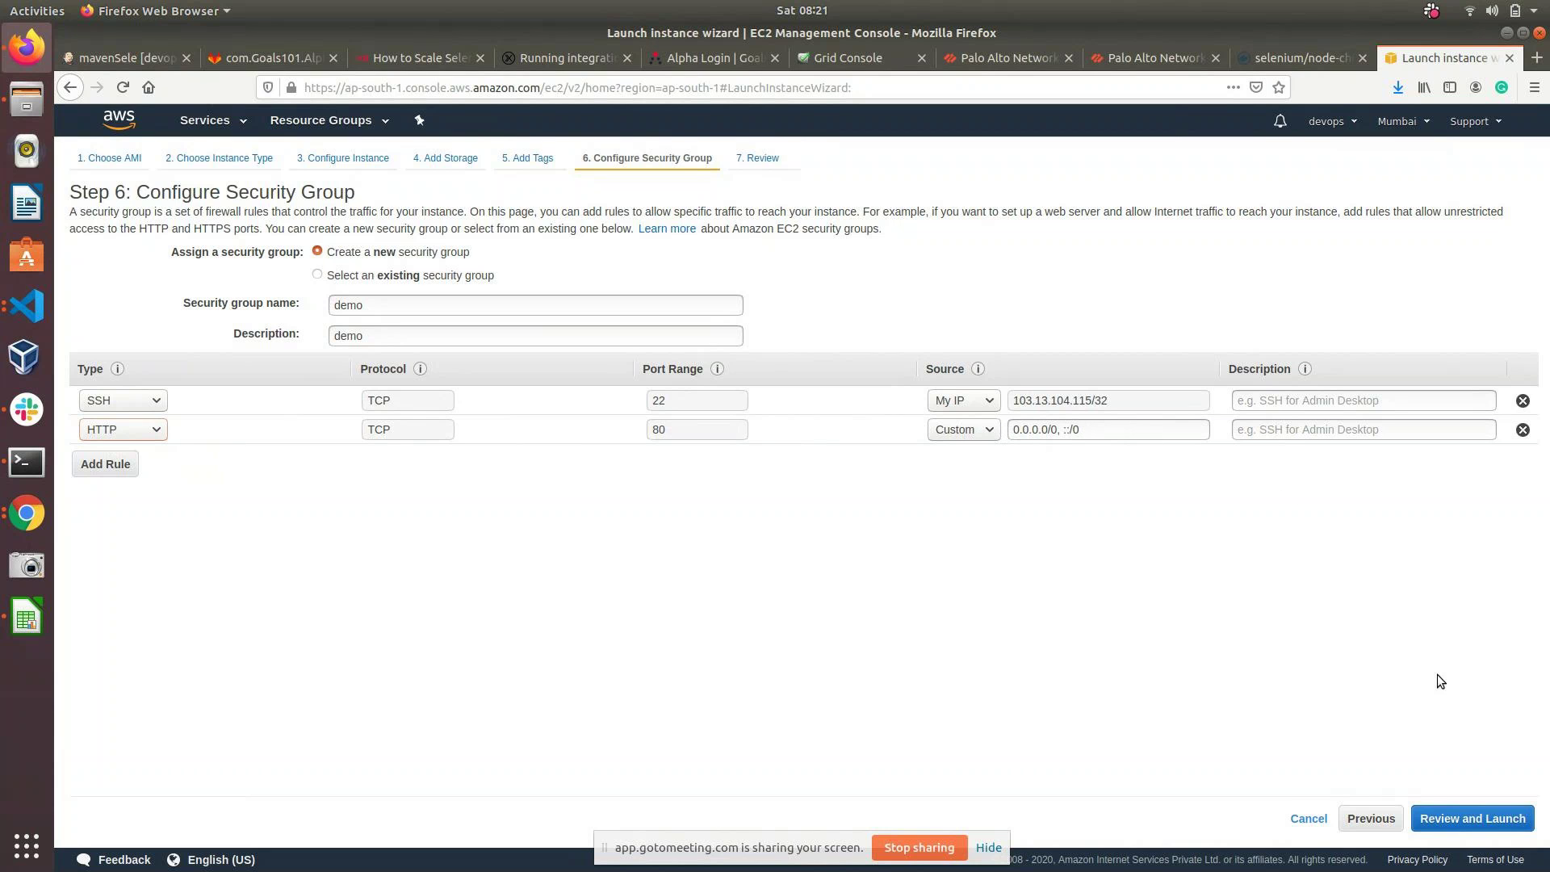
# Step: Proceed through the launch review and choose to create a new key pair named "demo"
pyautogui.click(1498, 819)
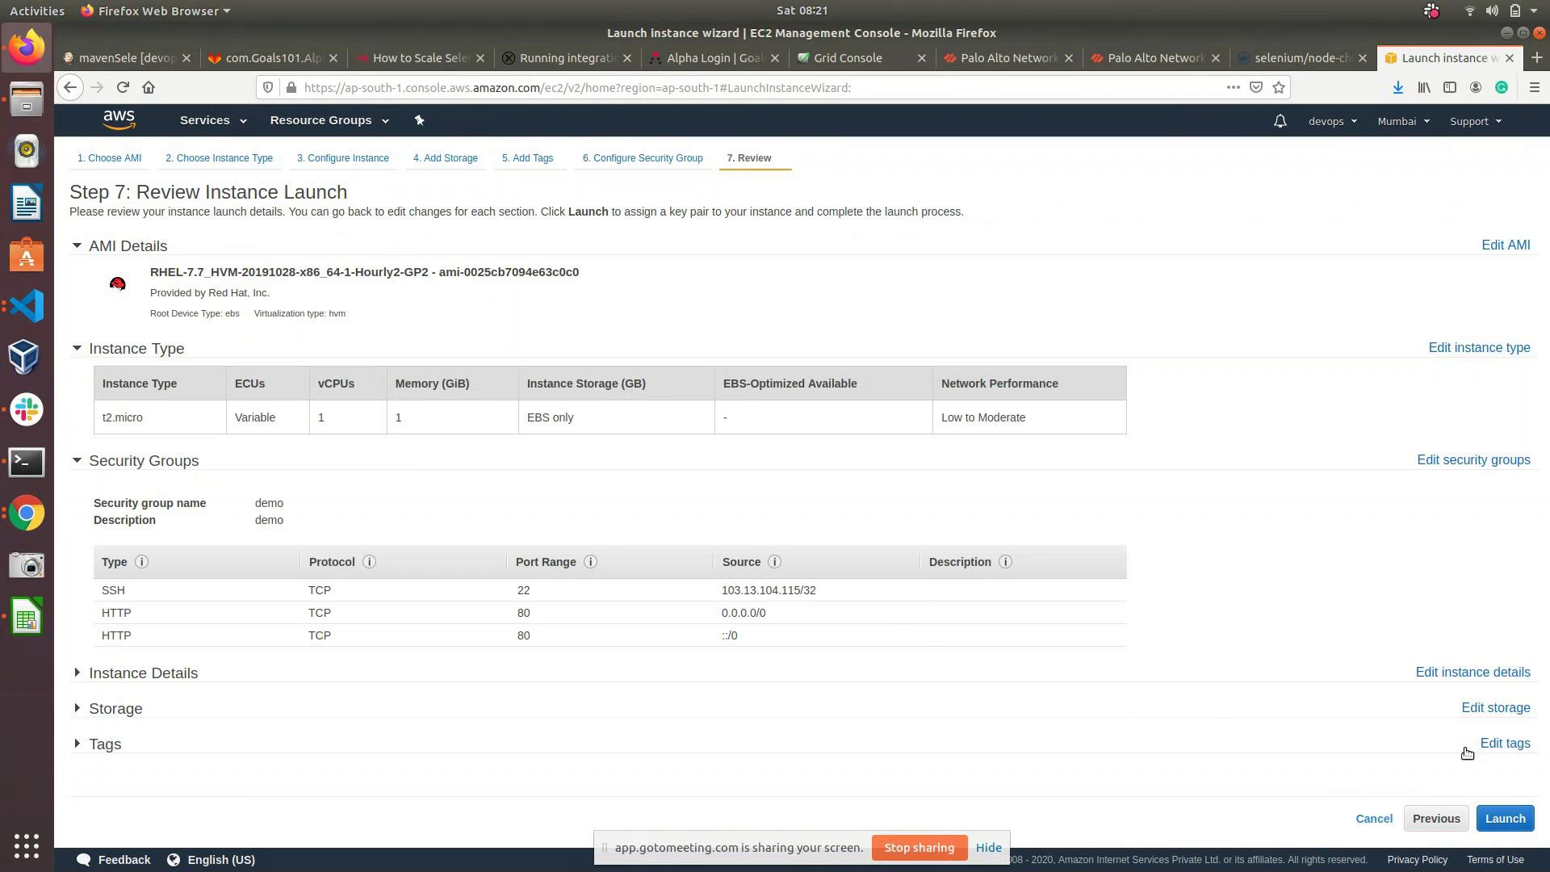
pyautogui.click(1530, 822)
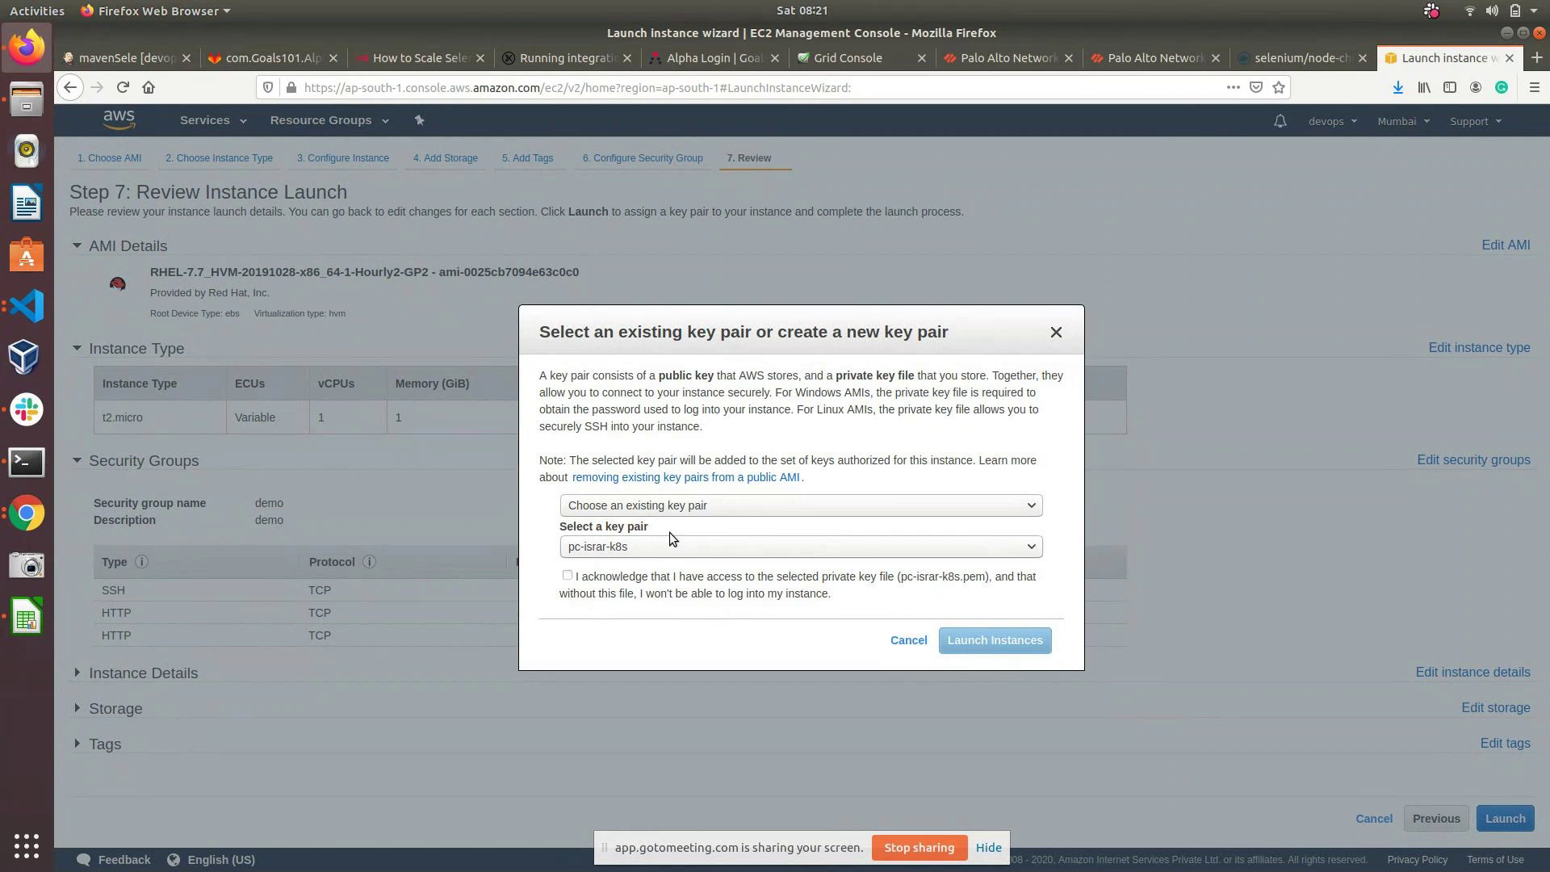
pyautogui.click(628, 506)
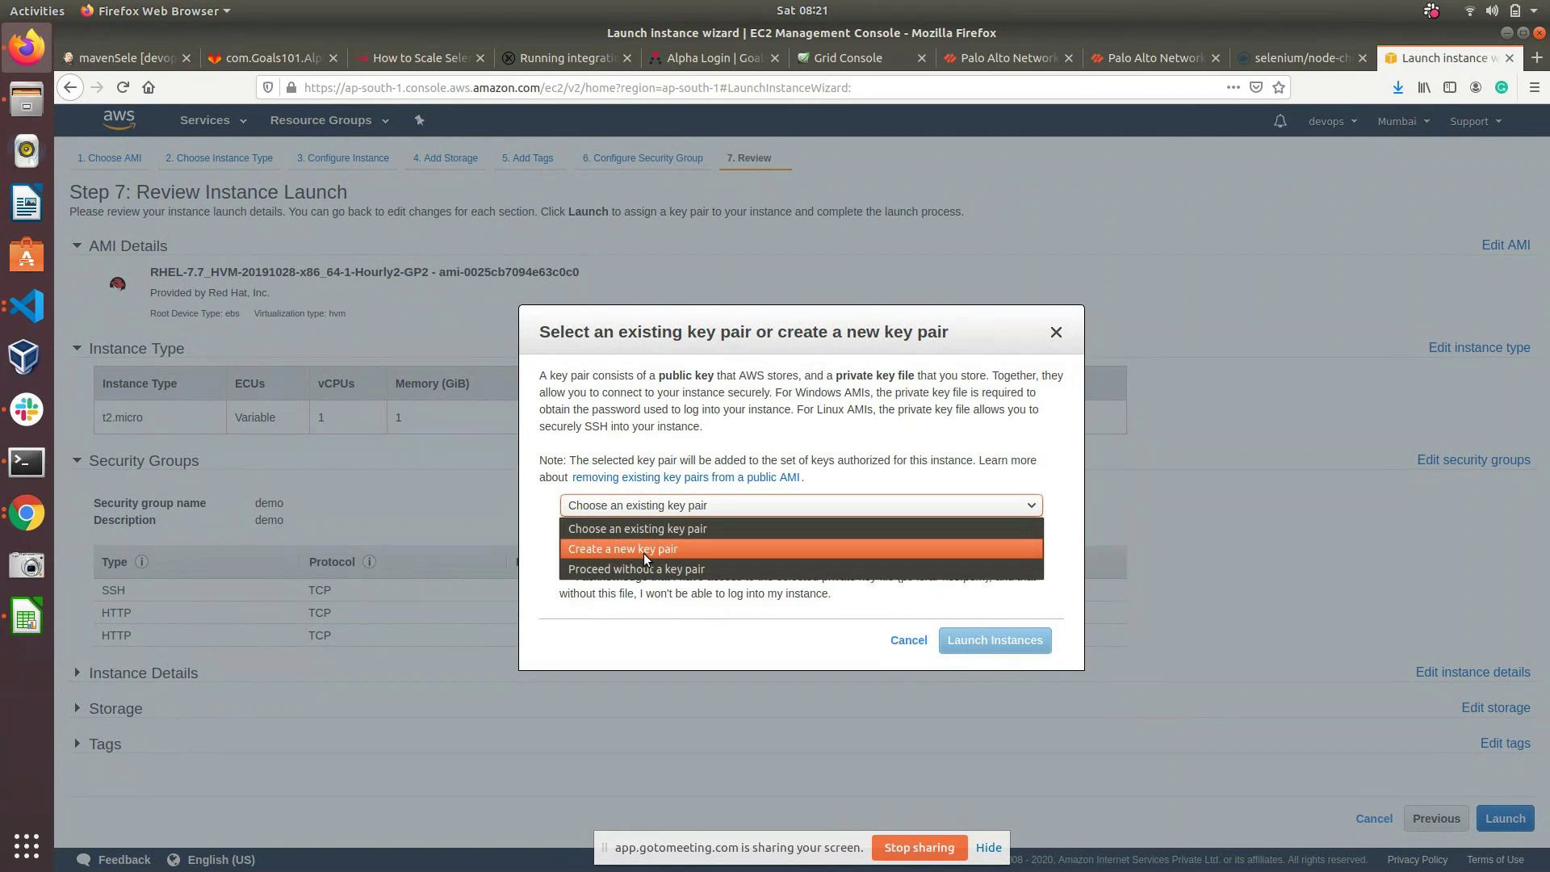
pyautogui.click(643, 554)
pyautogui.click(747, 544)
pyautogui.write('demo')
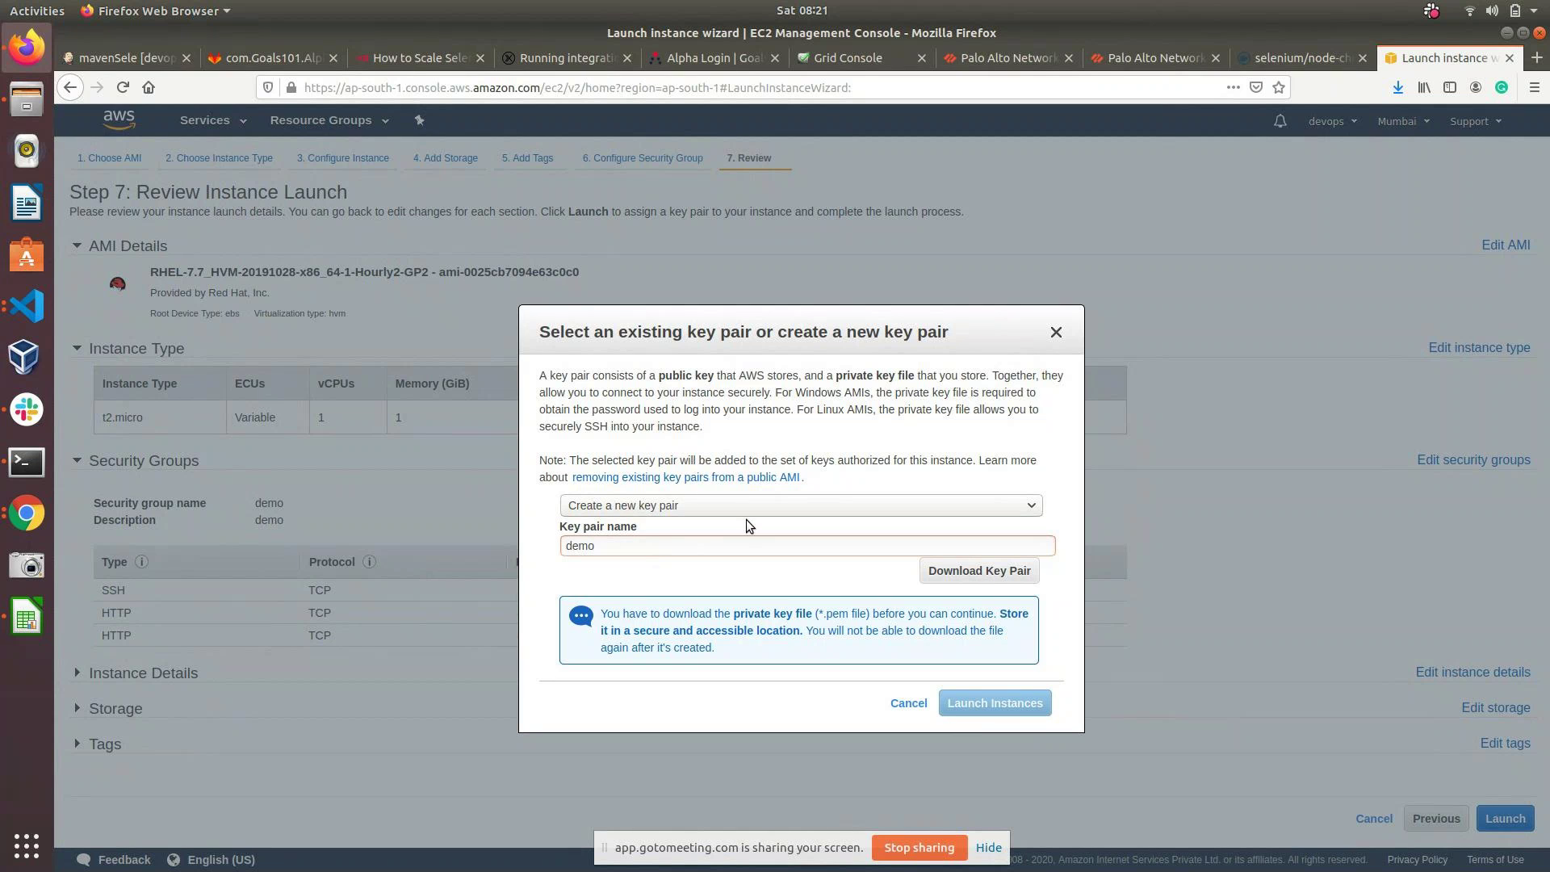
# Step: Download the key pair as demo.pem into the Downloads folder and try to launch the instance
pyautogui.click(992, 572)
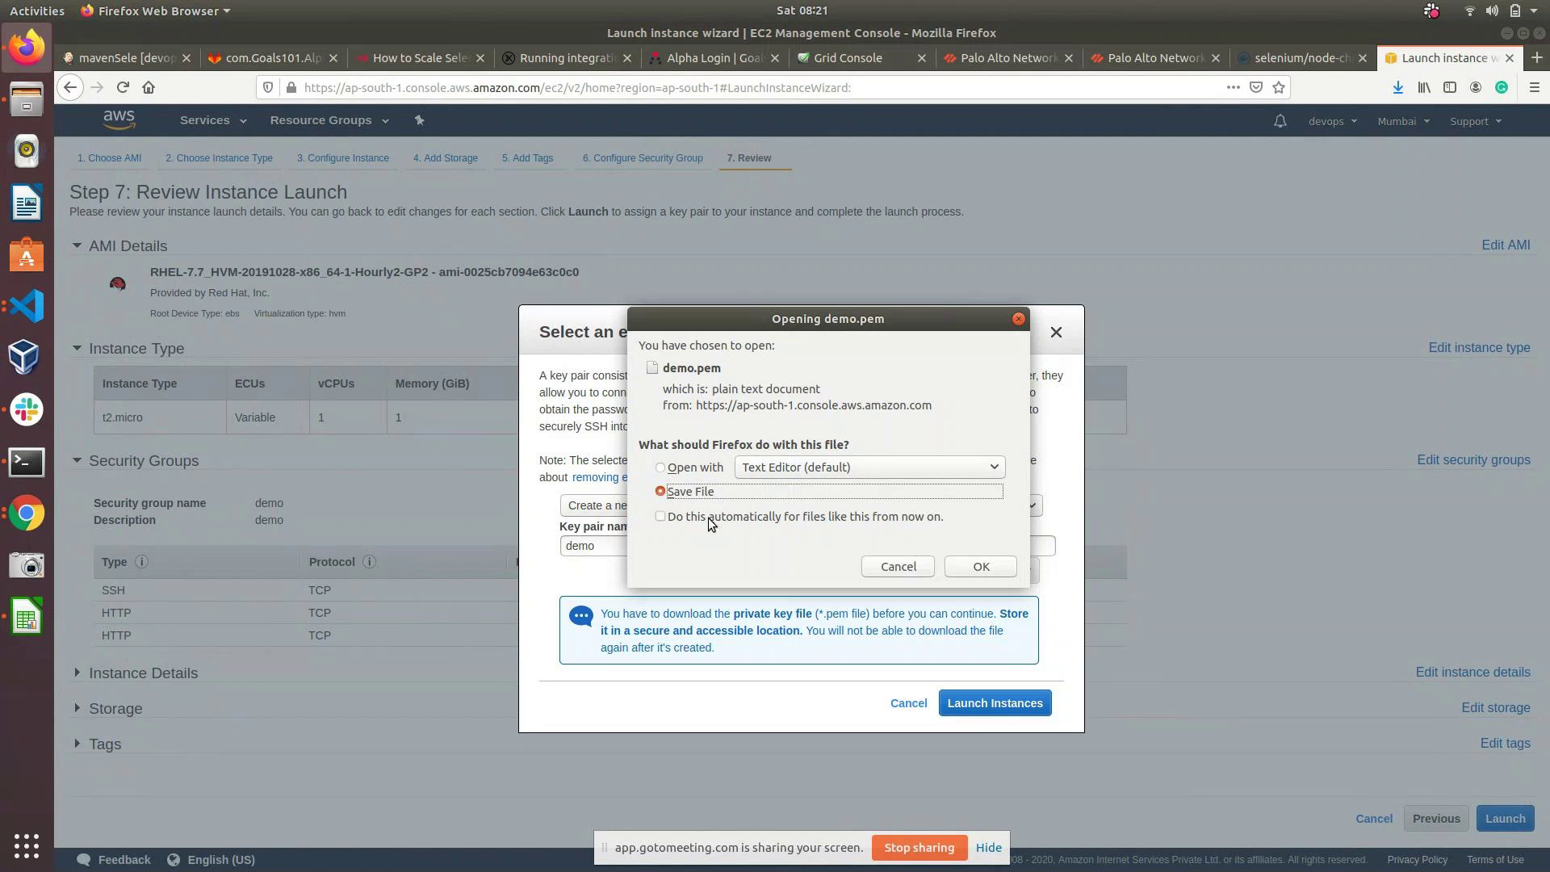
pyautogui.click(986, 569)
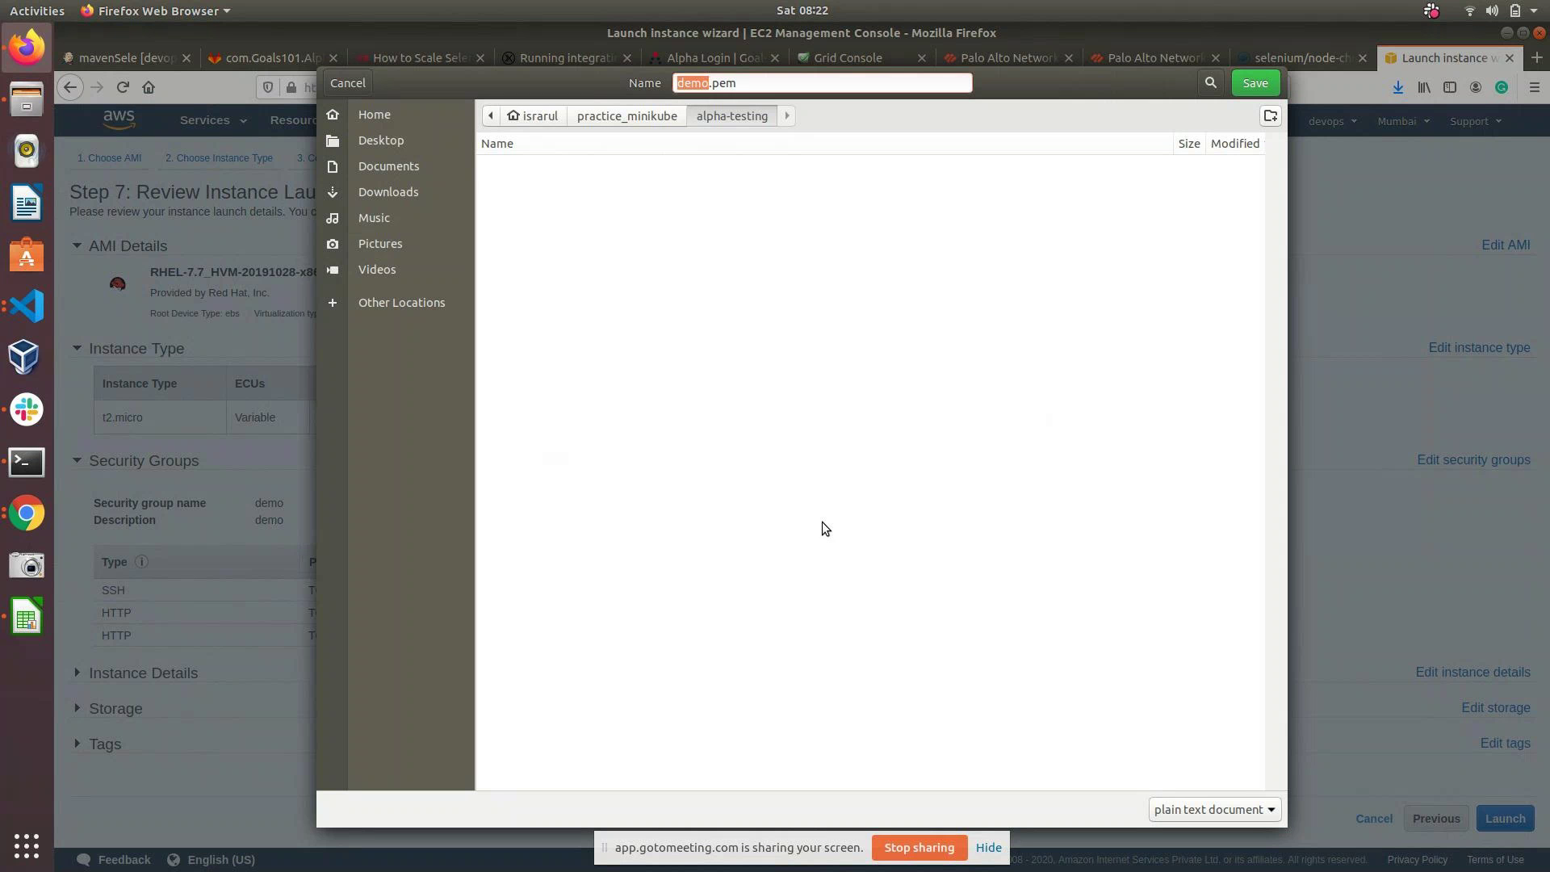
pyautogui.click(403, 196)
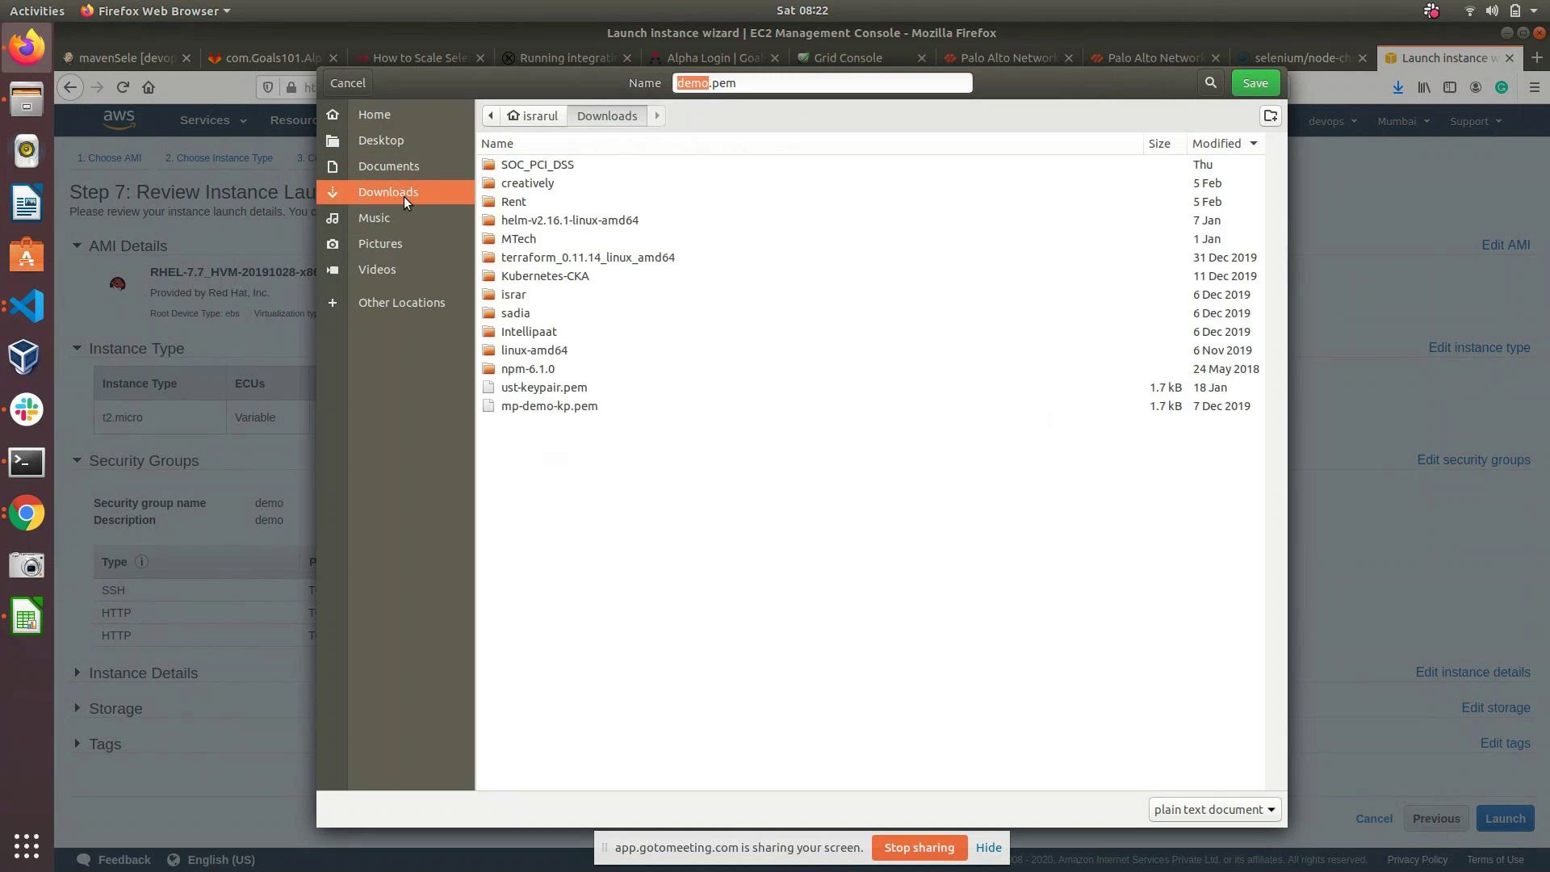
pyautogui.click(1256, 82)
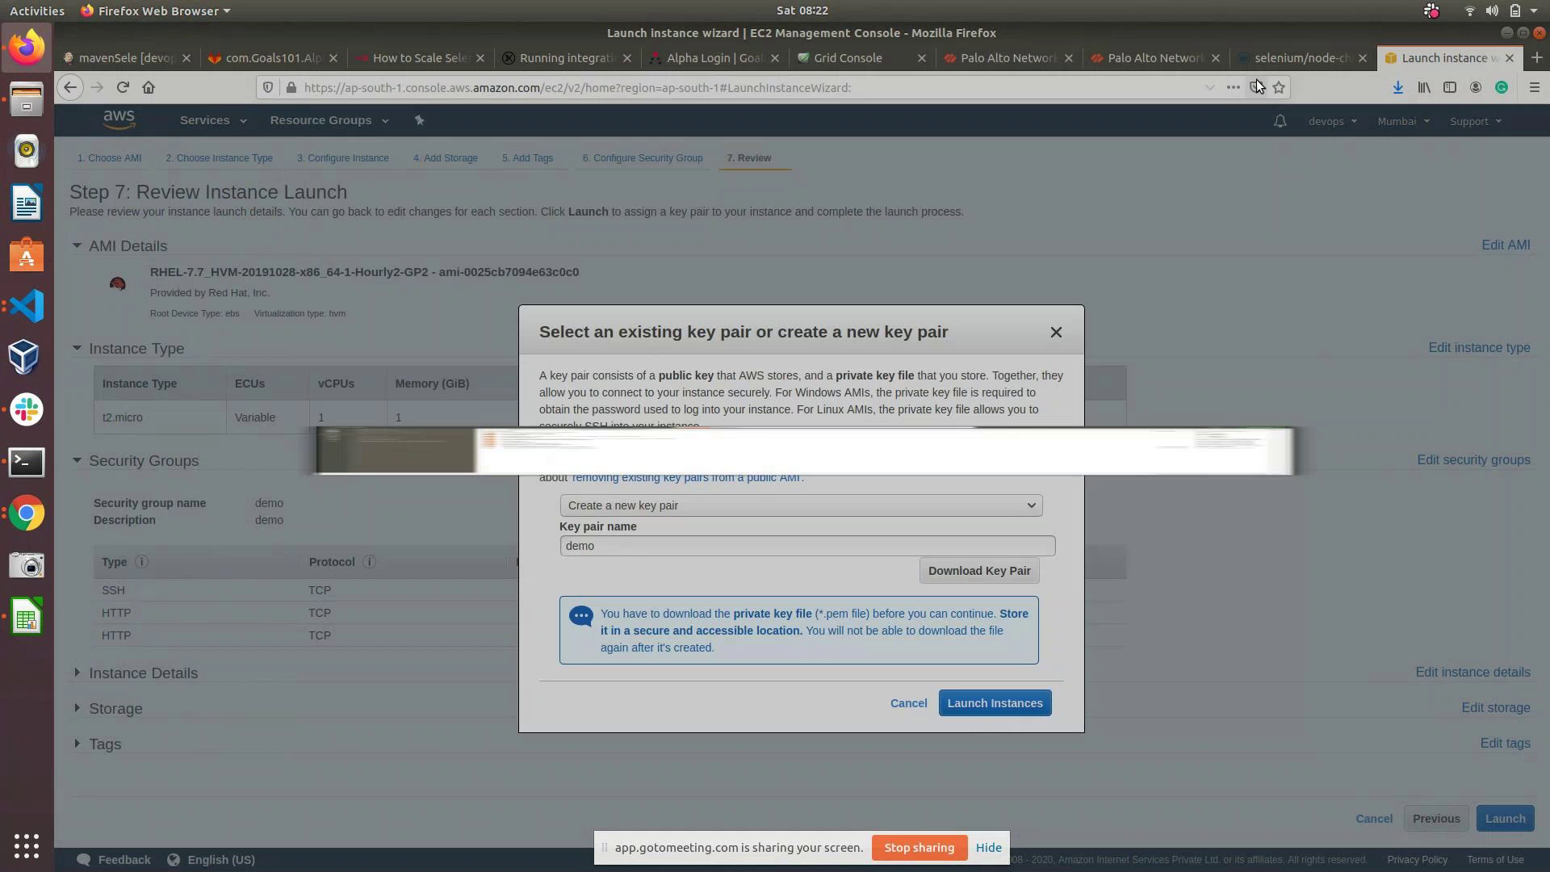
pyautogui.click(995, 703)
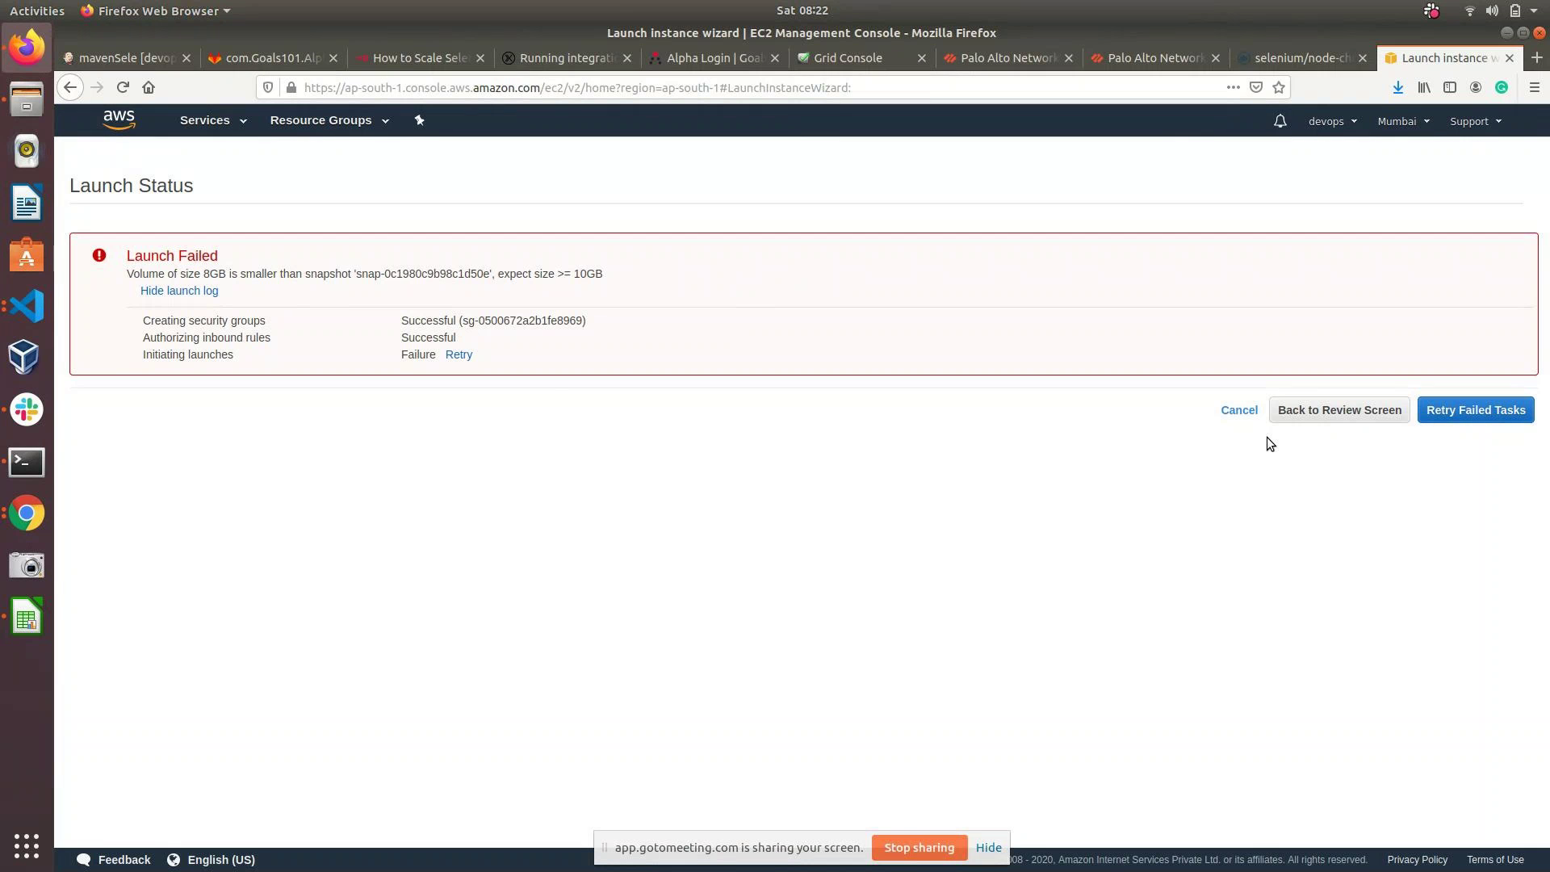
# Step: Return to the storage settings from the launch status page, set the root volume size to 10 GiB, and continue to the tags
pyautogui.click(1315, 409)
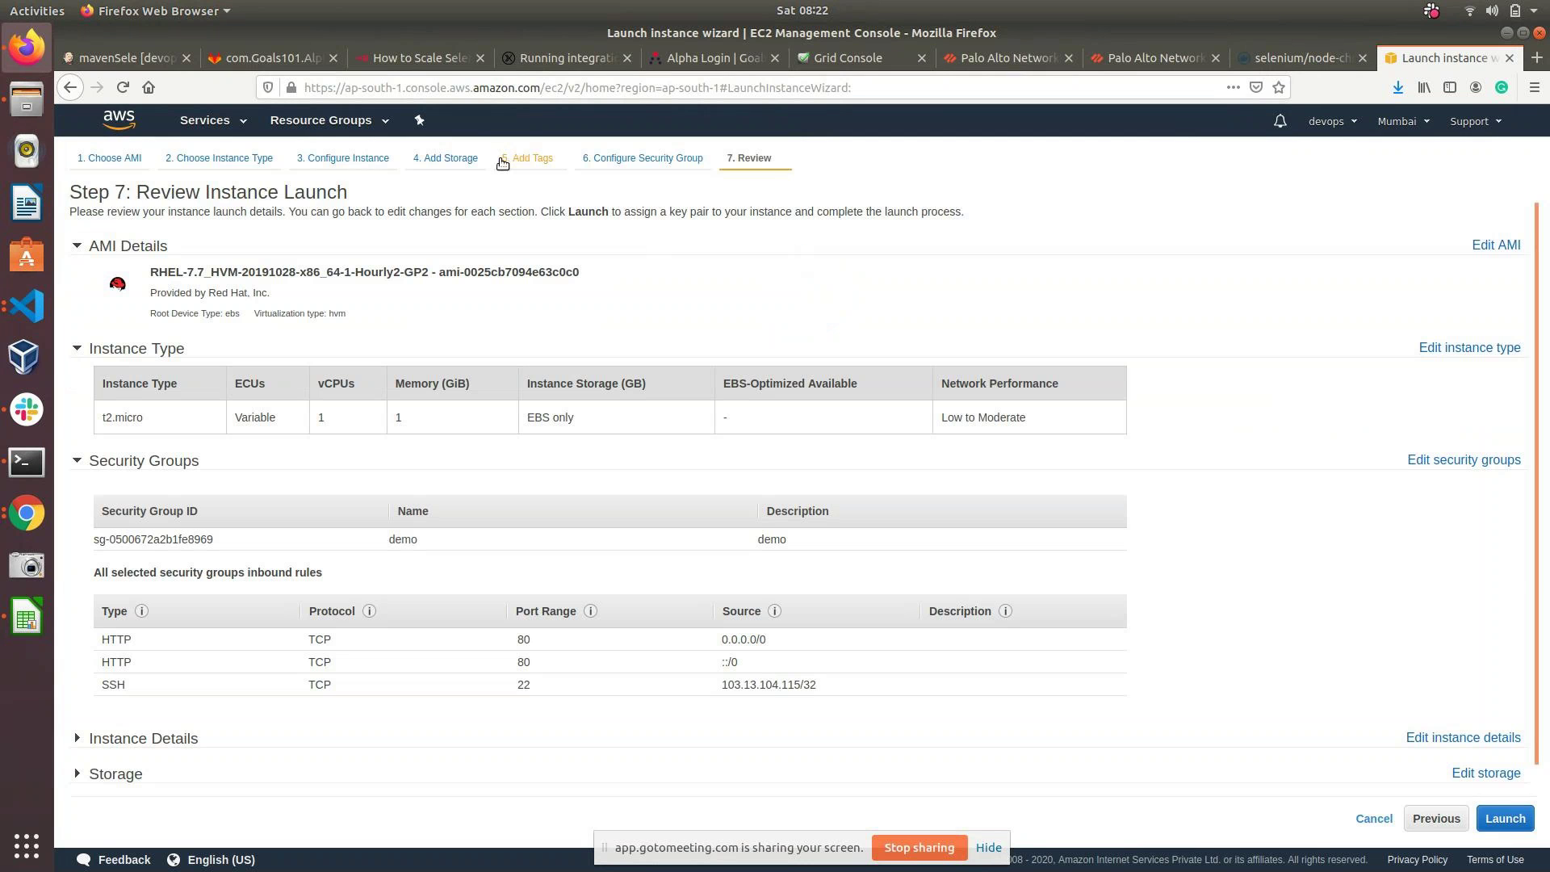
pyautogui.click(457, 170)
pyautogui.doubleClick(534, 340)
pyautogui.write('10')
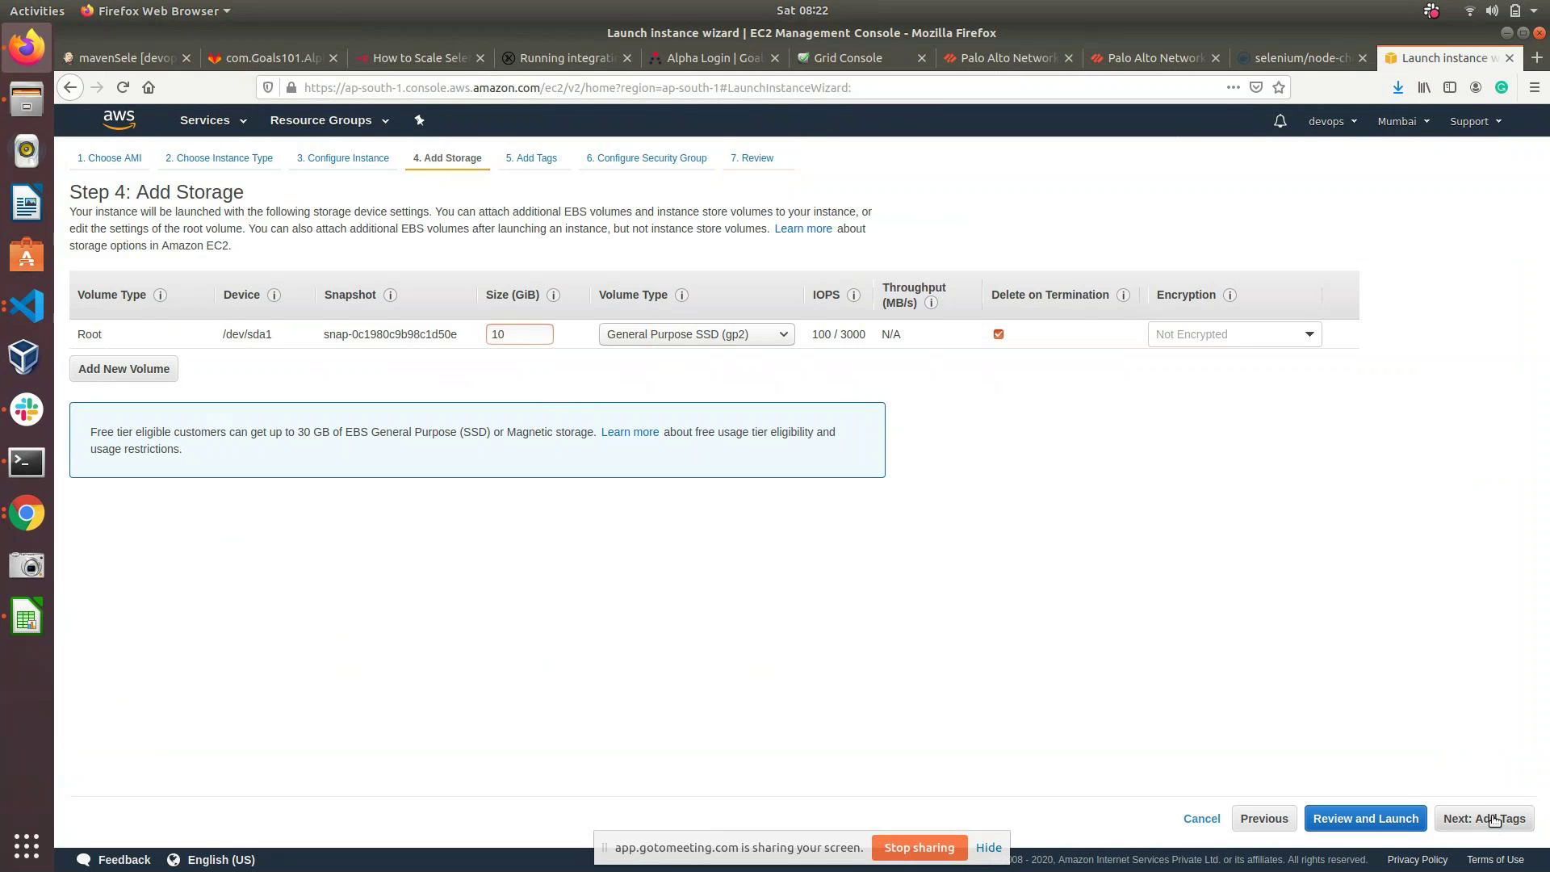
pyautogui.moveTo(323, 334); pyautogui.dragTo(460, 340)
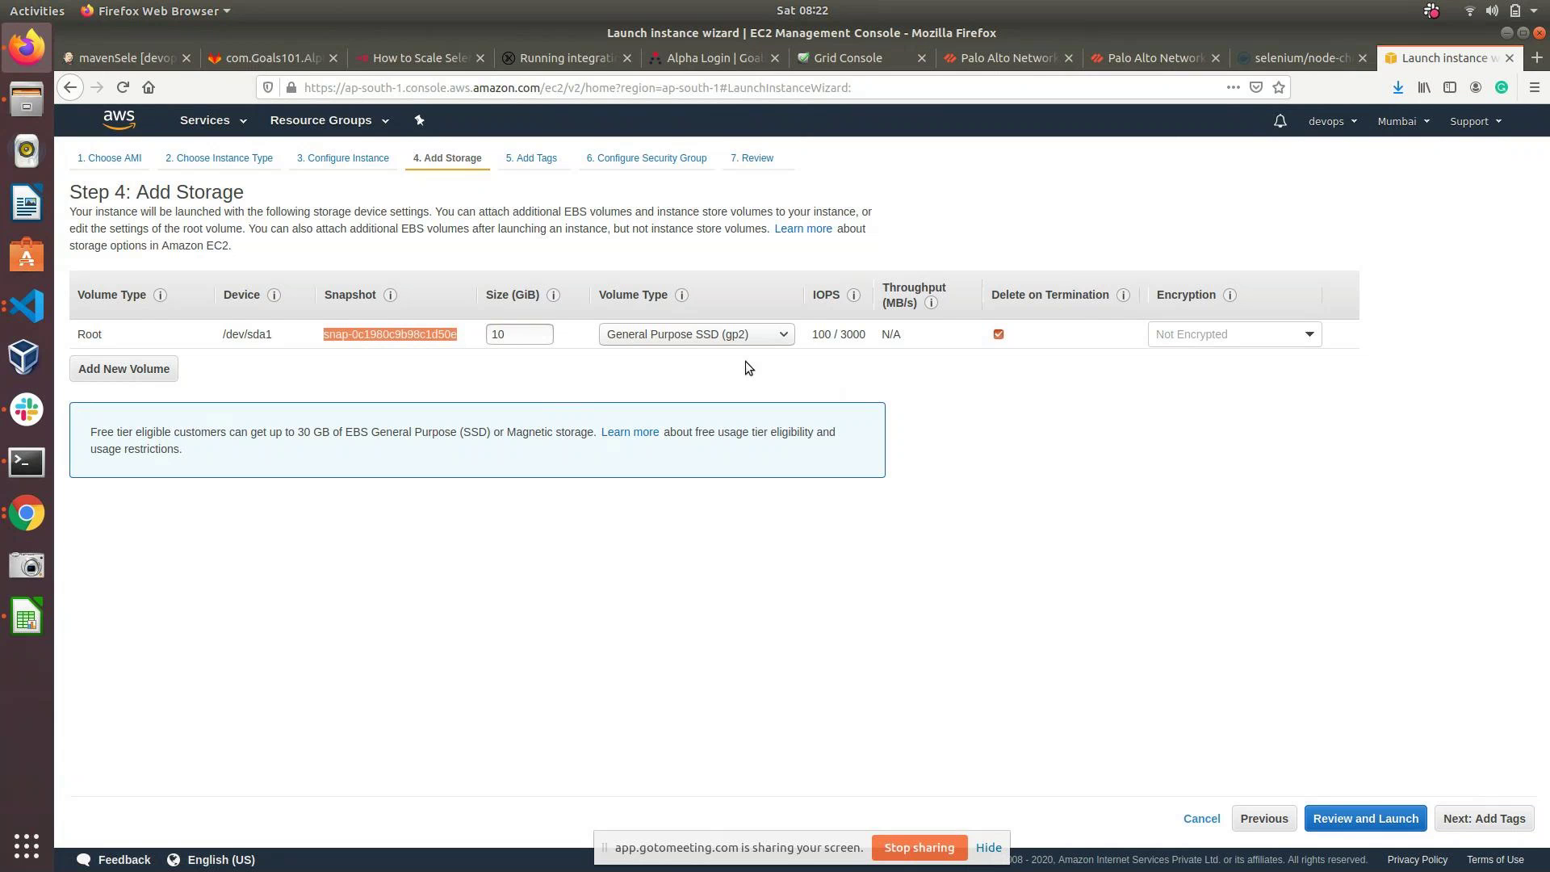
pyautogui.click(1491, 820)
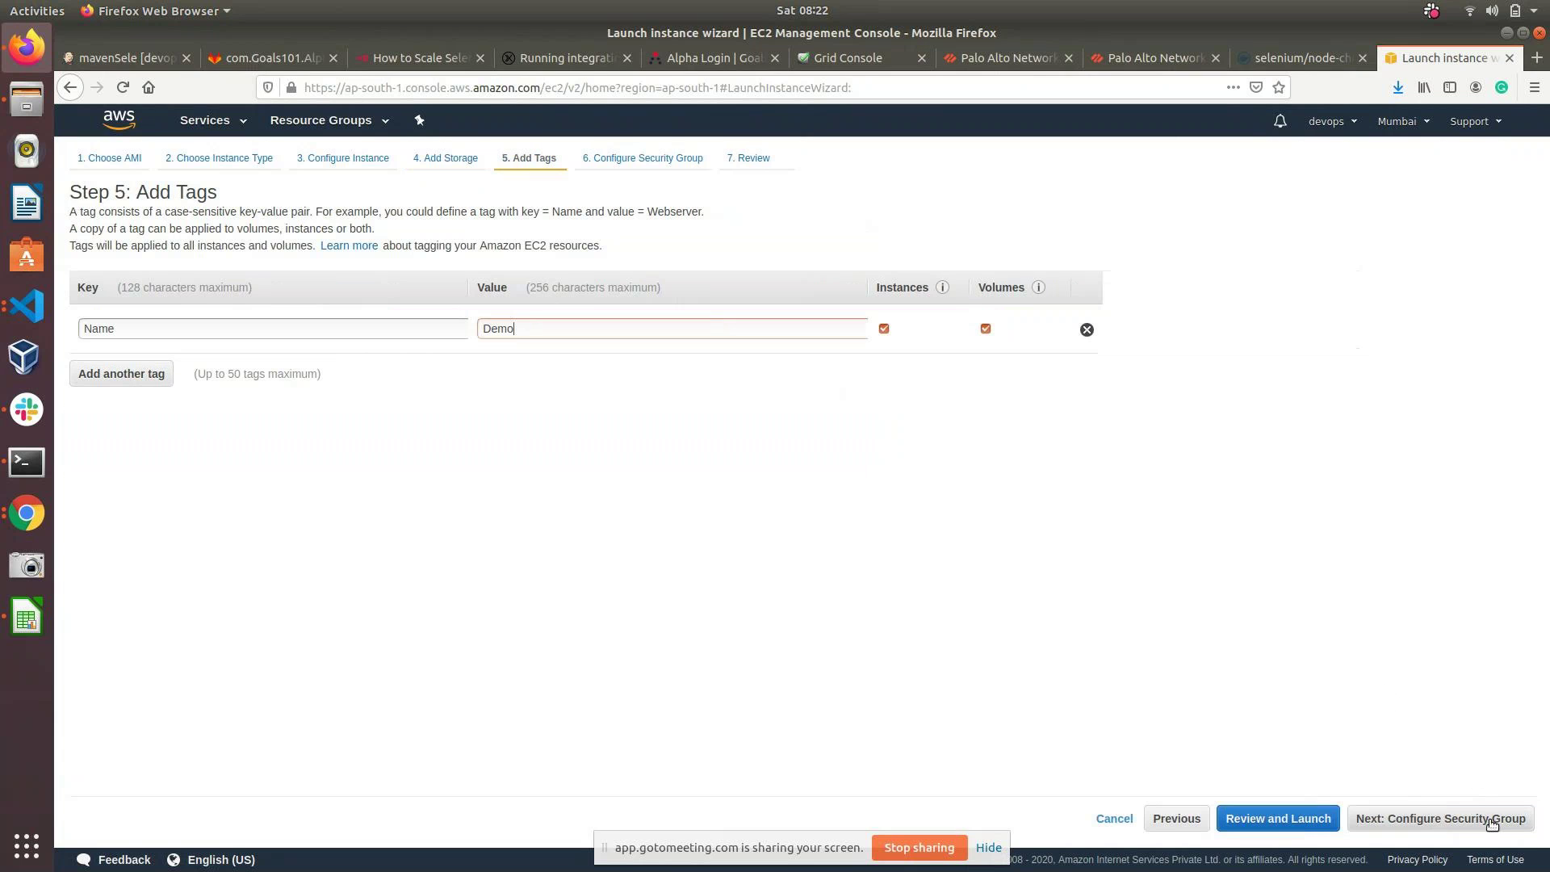
# Step: Review and launch the instance with the existing "demo" key pair, acknowledging access to its private key file
pyautogui.click(1302, 820)
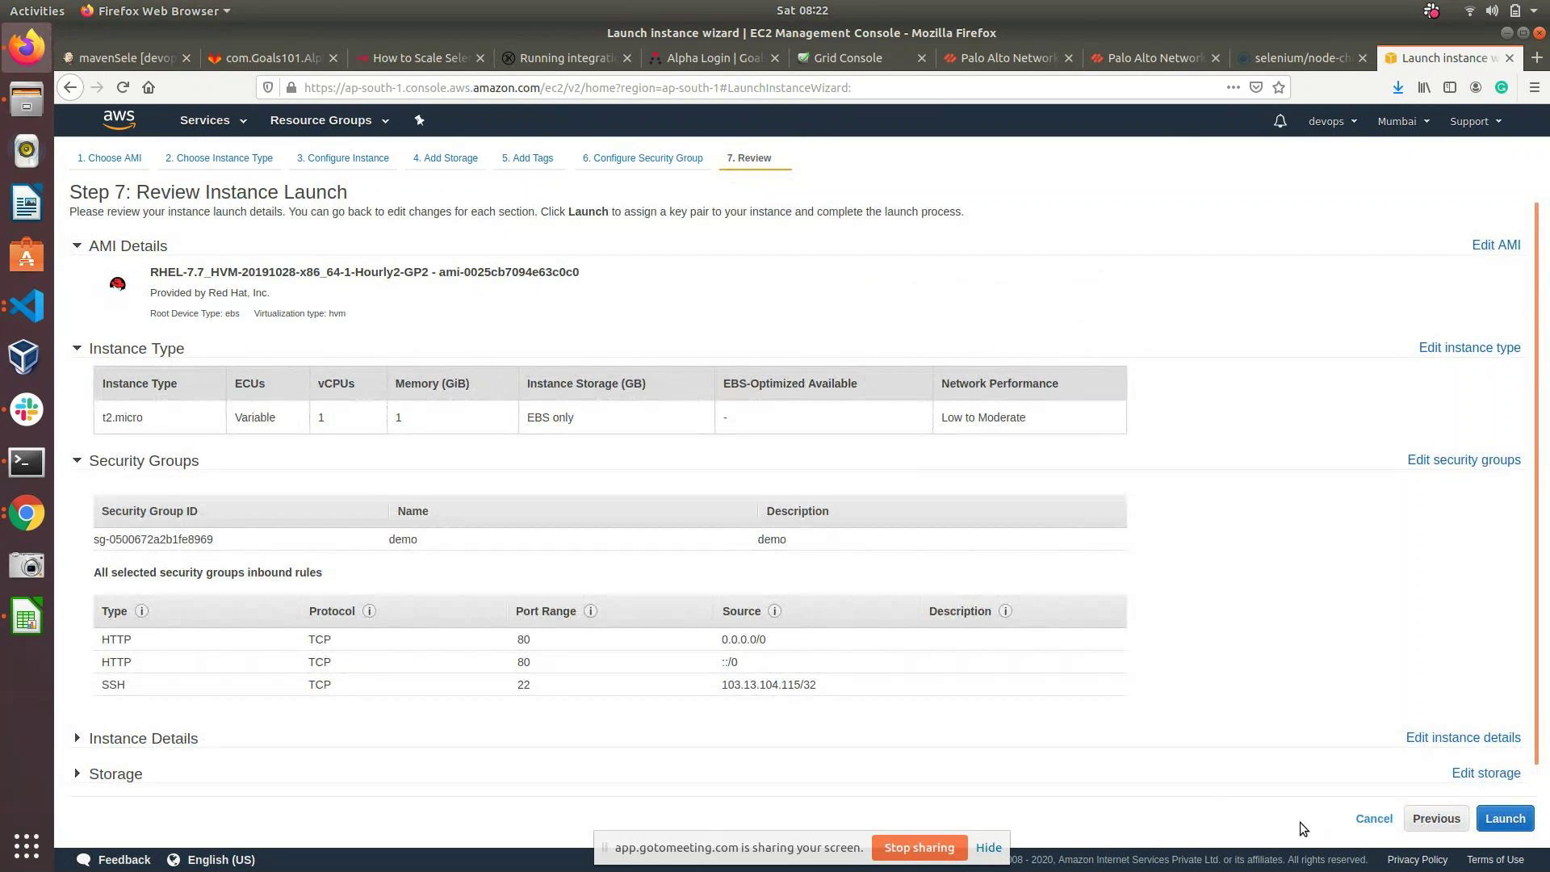
pyautogui.click(1506, 818)
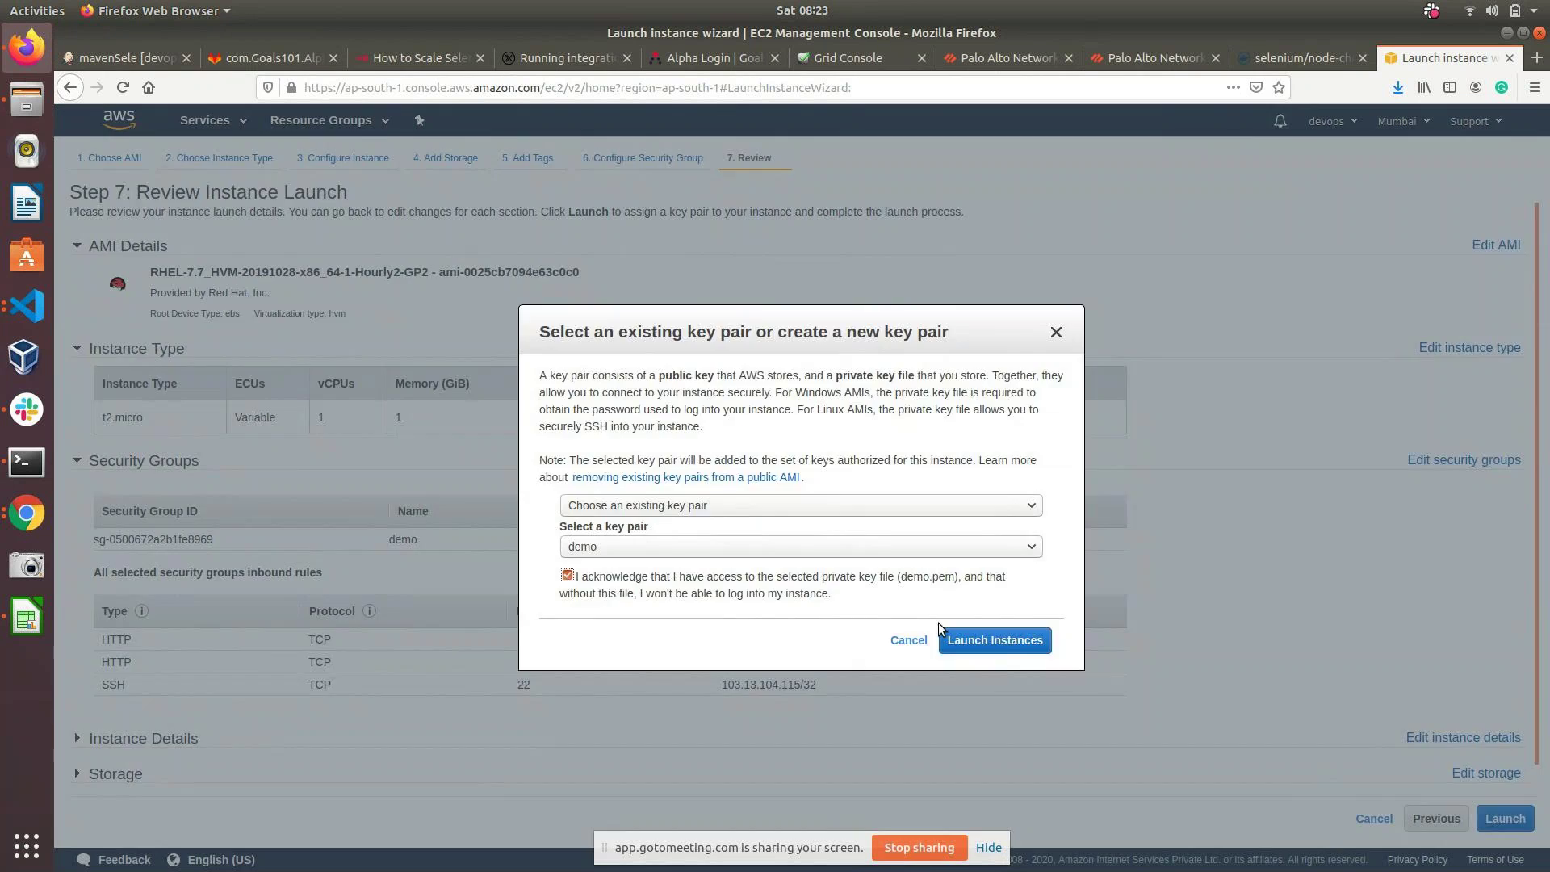
pyautogui.click(1000, 638)
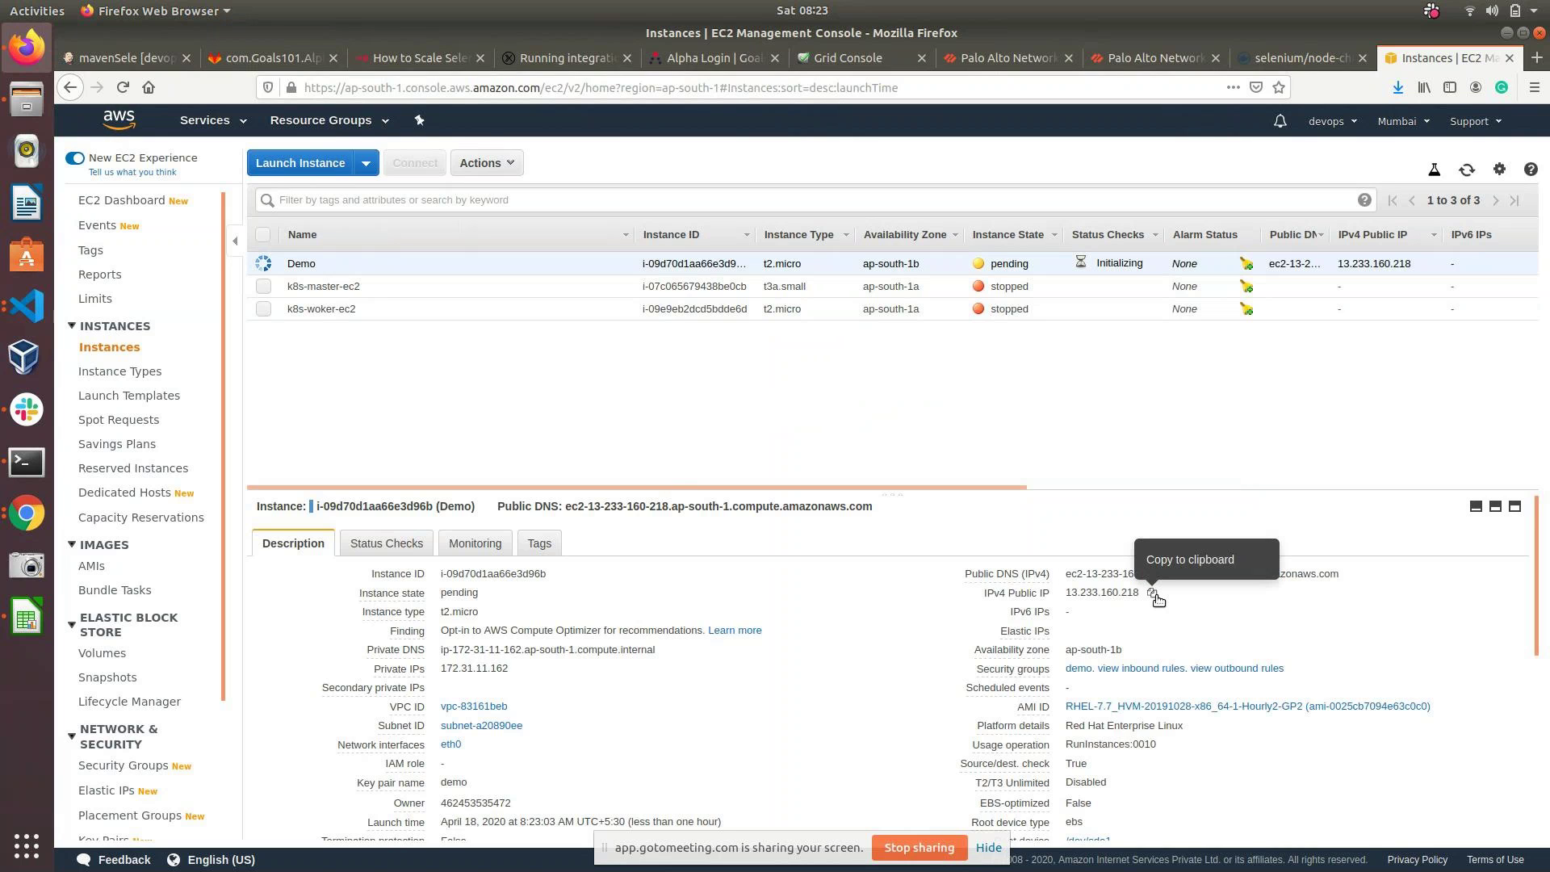
# Step: Copy the Demo instance's IPv4 public IP and open that address in a new browser tab
pyautogui.click(1153, 594)
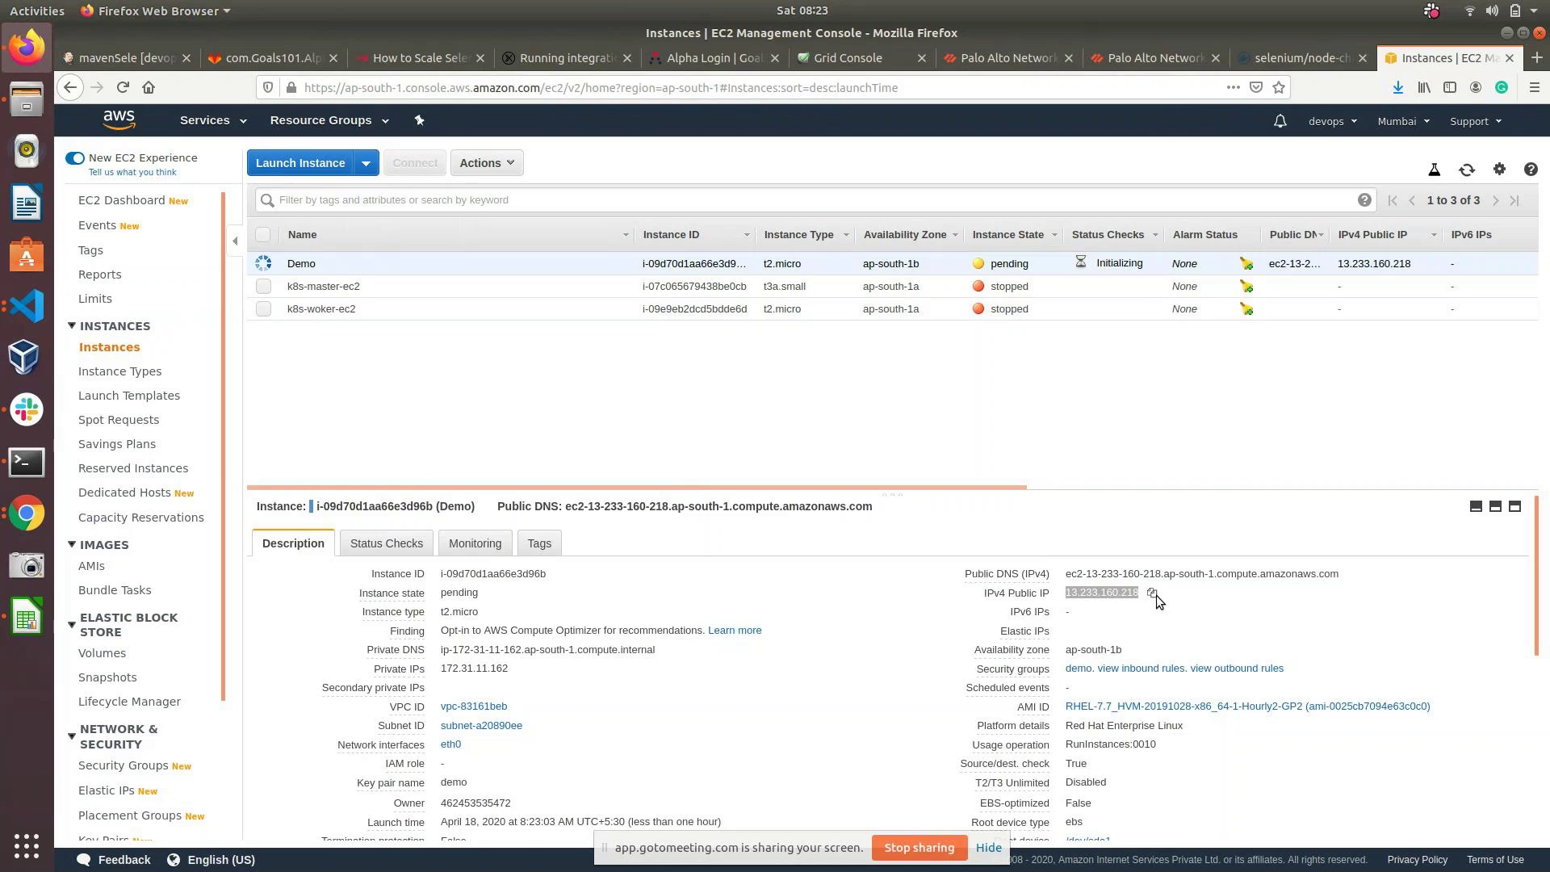
pyautogui.hotkey('ctrl', 't')
pyautogui.hotkey('ctrl', 'v')
pyautogui.press('Return')
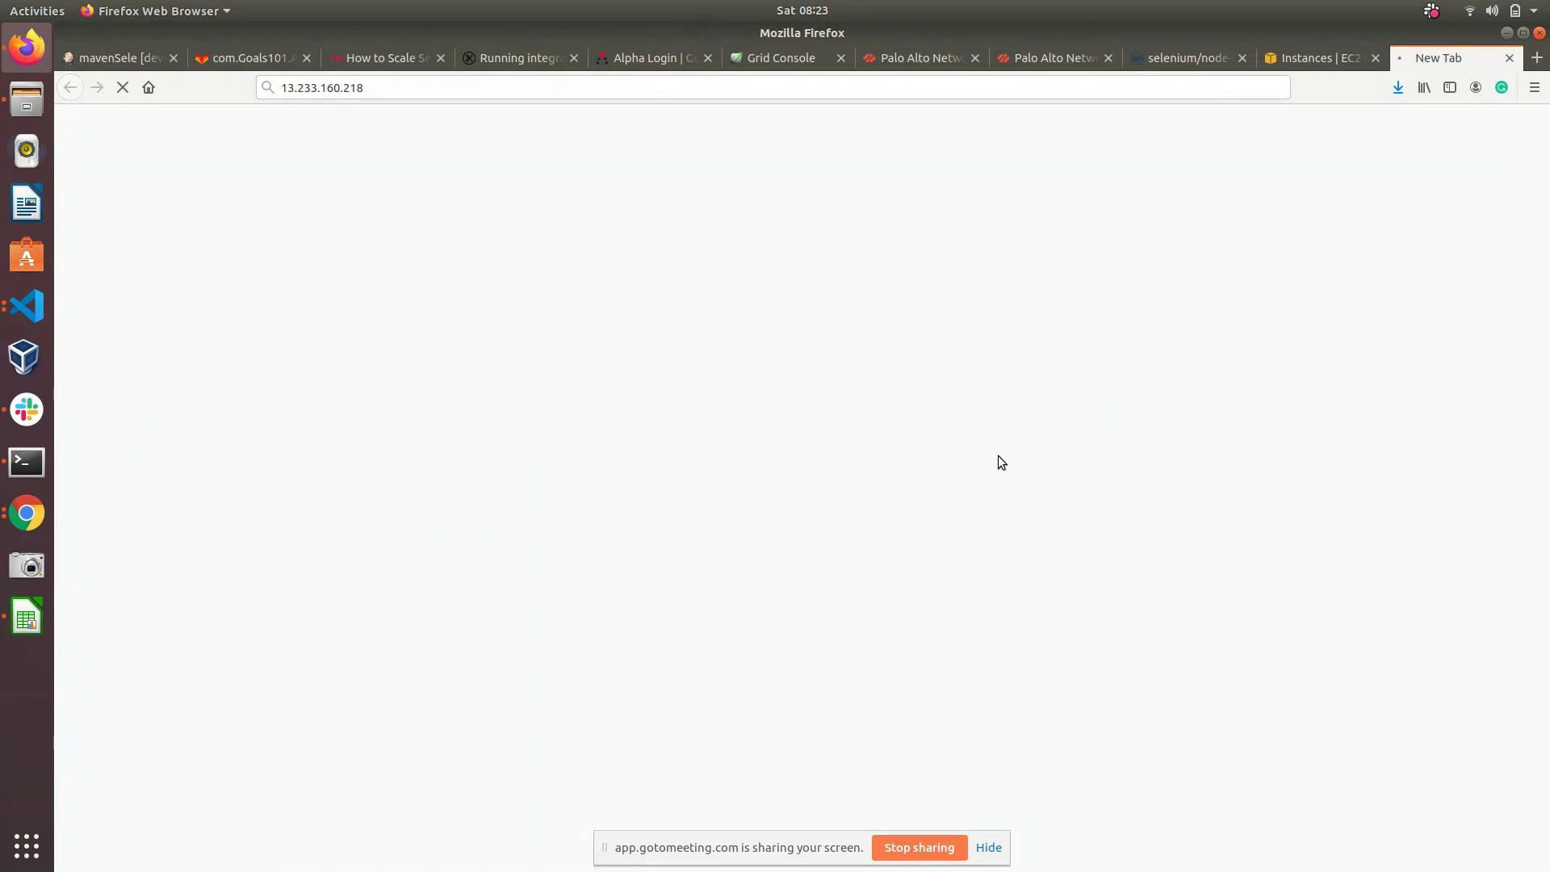
# Step: Return to the EC2 instances list and refresh it to check the Demo instance's state and status checks
pyautogui.click(1307, 63)
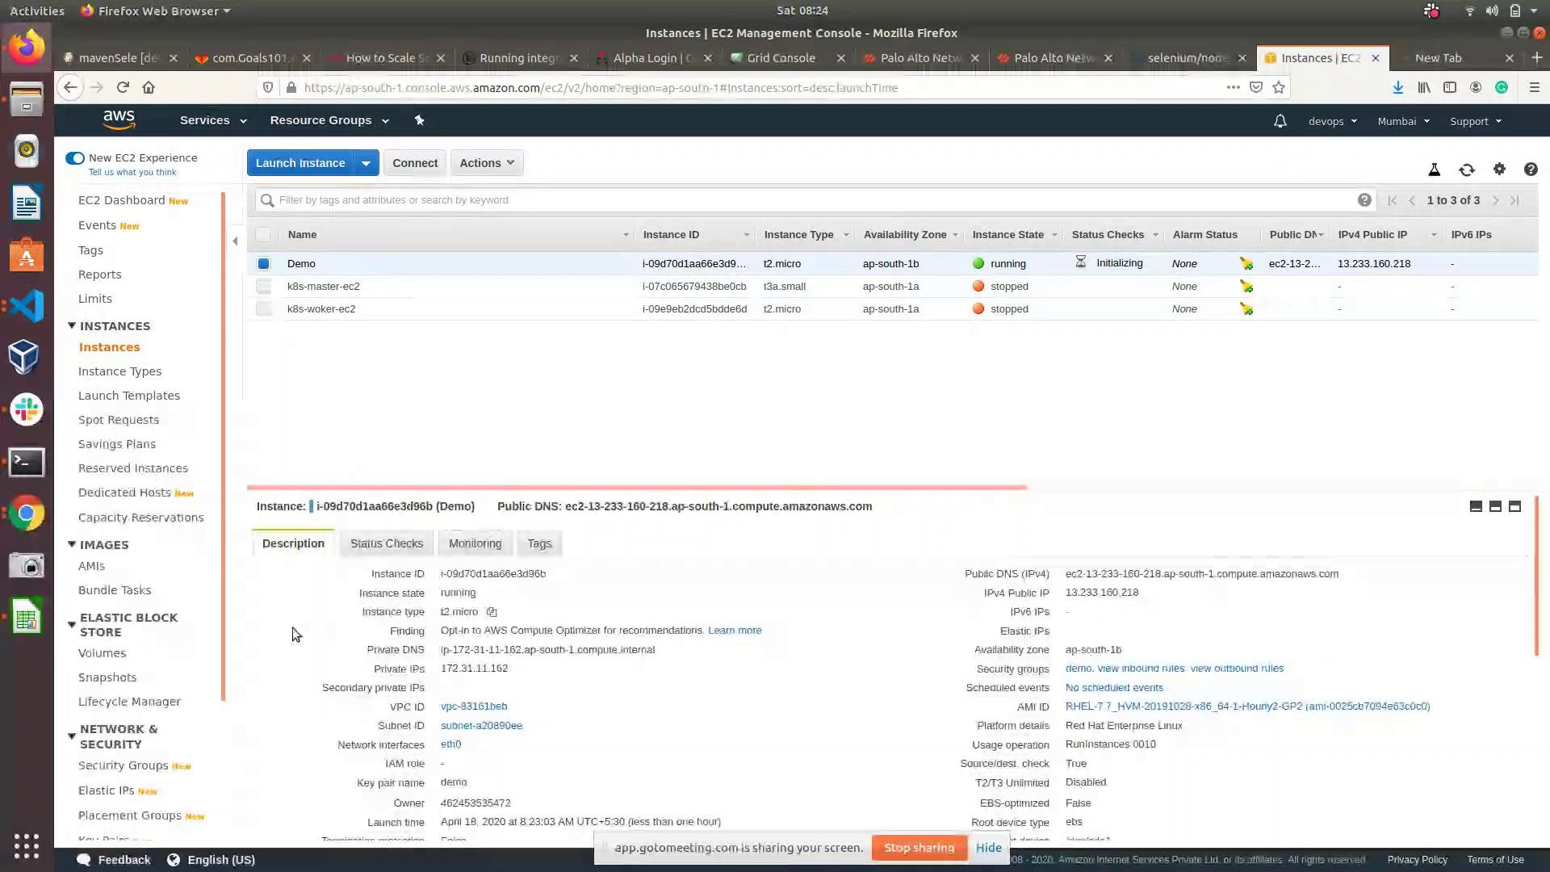
pyautogui.scroll(-1, 162, 762)
pyautogui.scroll(-4, 163, 762)
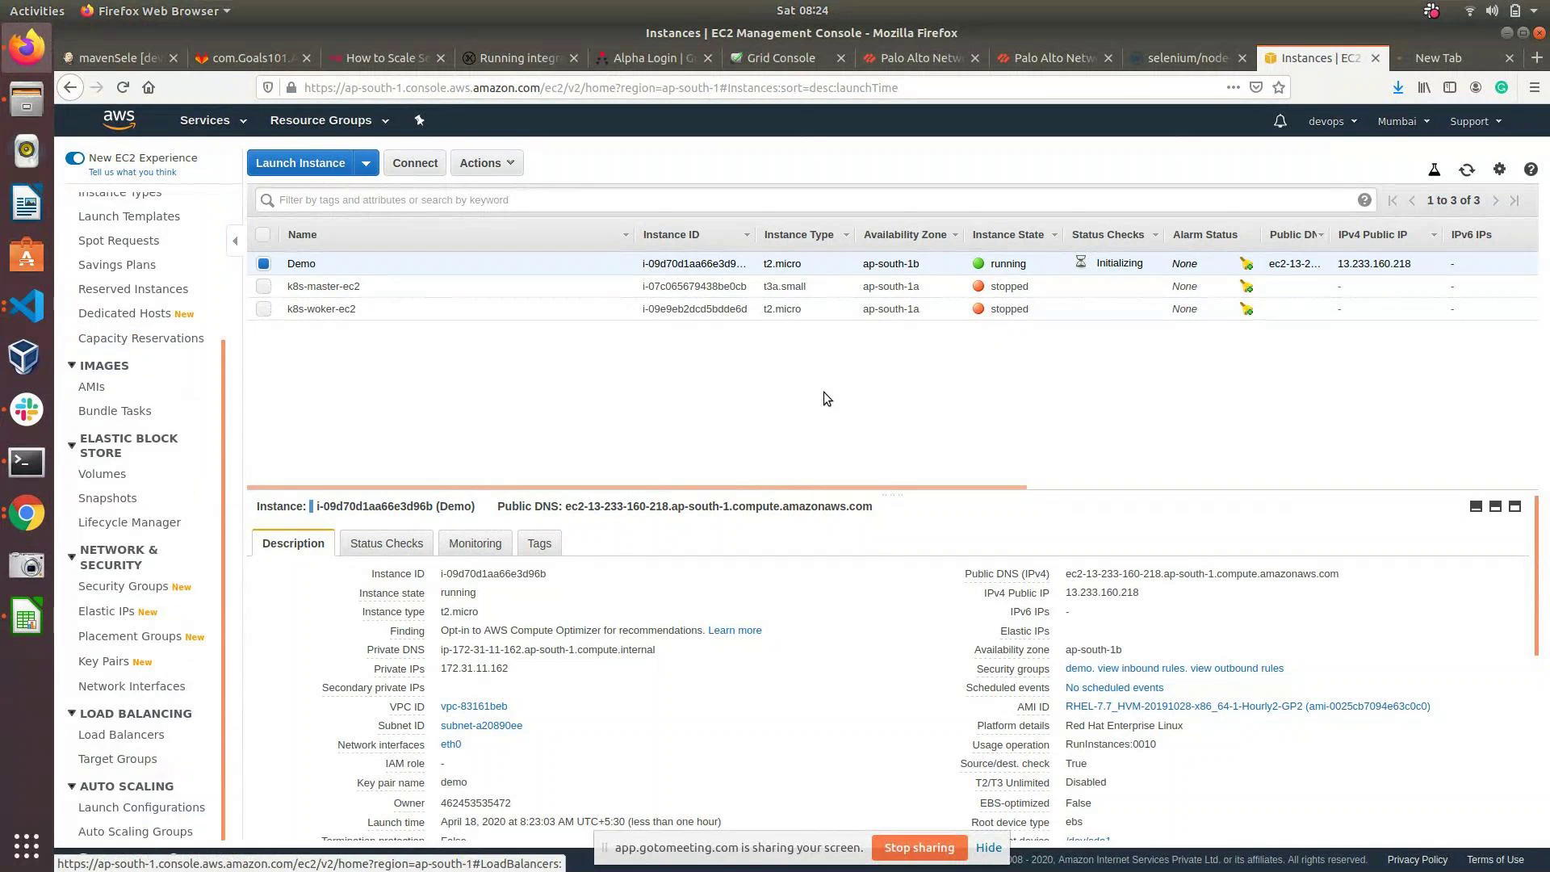
pyautogui.click(1465, 170)
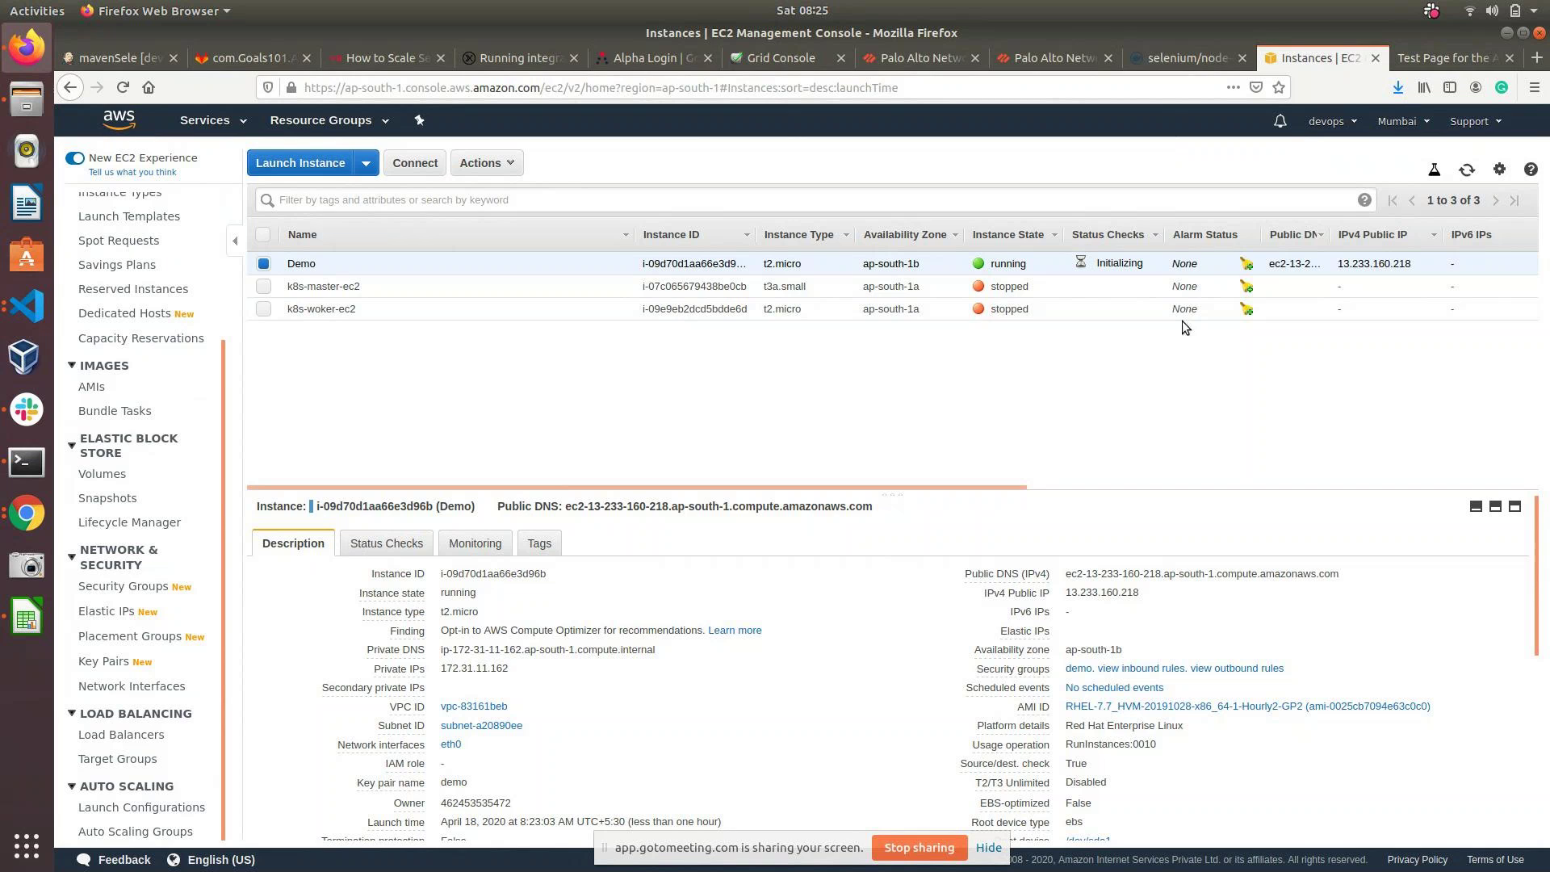
pyautogui.click(1467, 169)
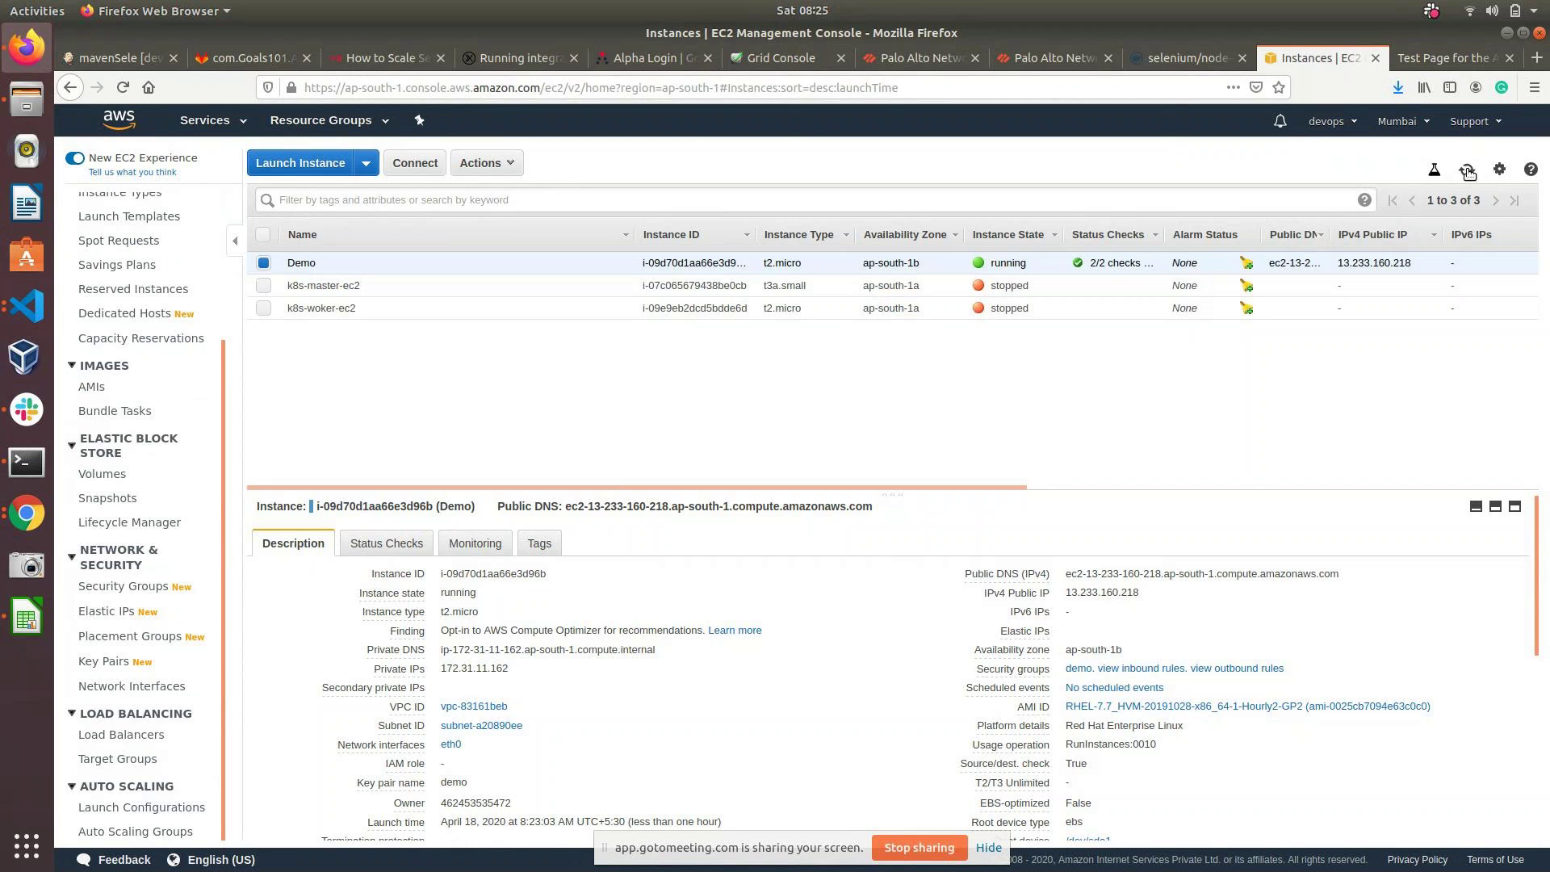
# Step: Copy the address 13.233.160.218 from the Apache test page, load it in a new private browser window, and highlight the page text
pyautogui.moveTo(1020, 565)
pyautogui.click(1434, 63)
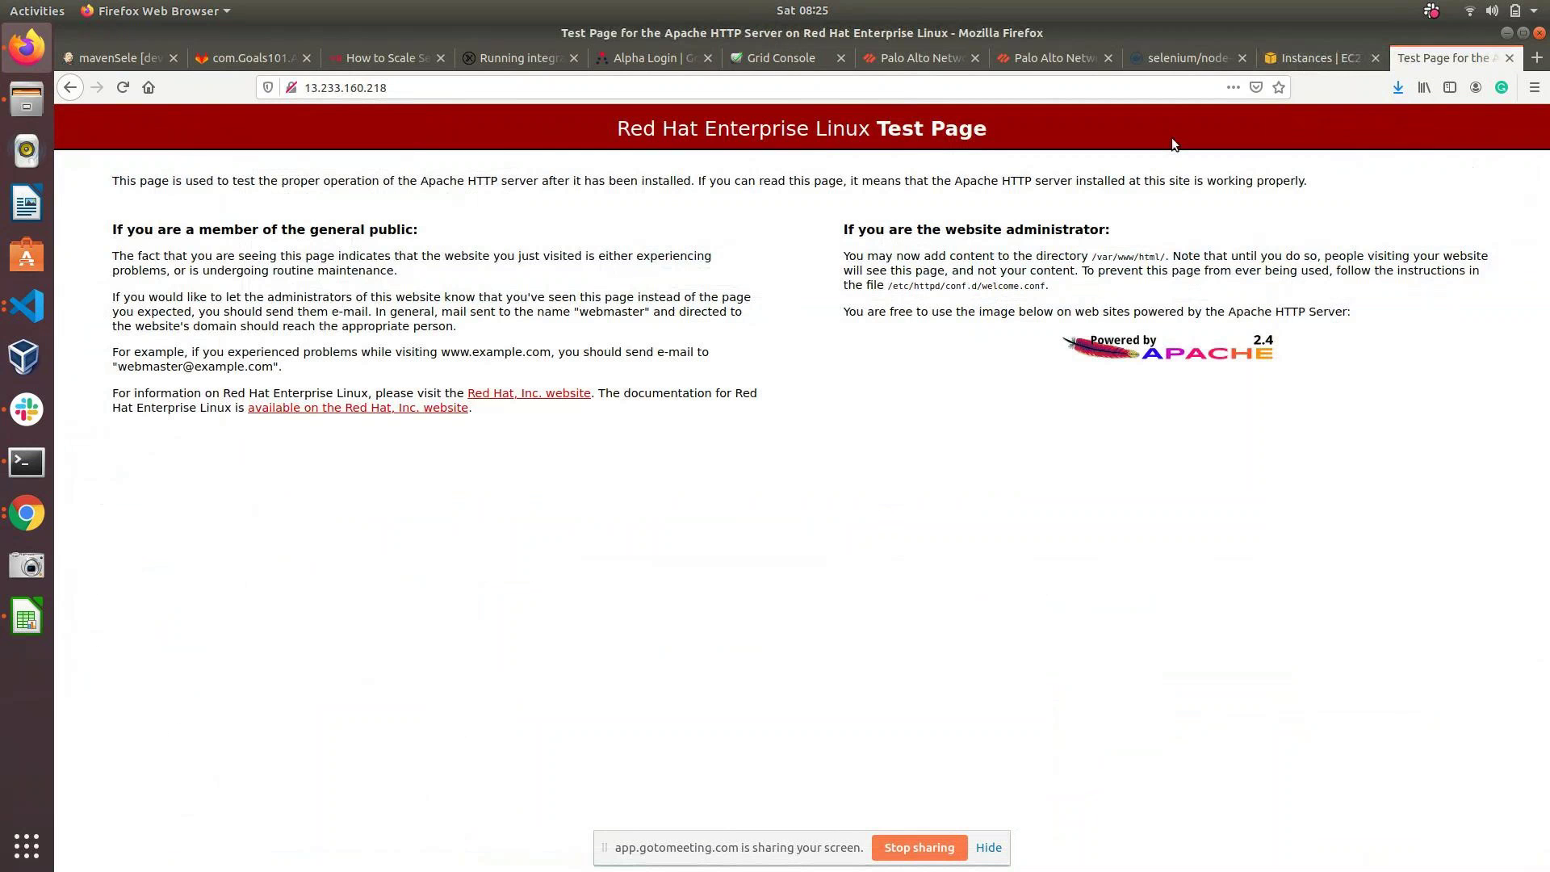
pyautogui.click(413, 81)
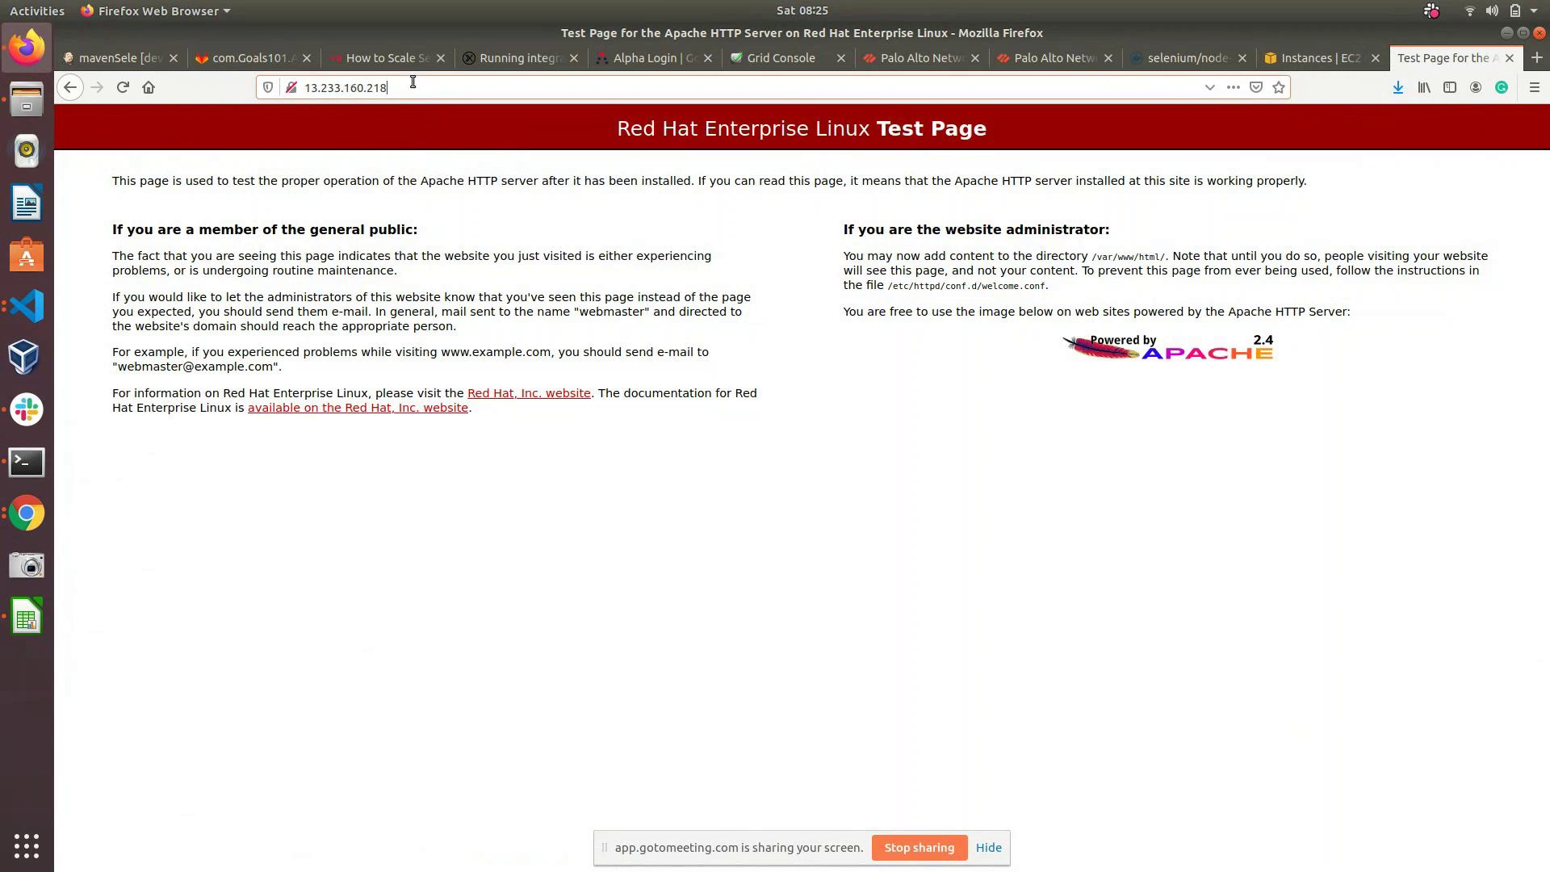
pyautogui.hotkey('ctrl', 'a')
pyautogui.hotkey('ctrl', 'shift', 'p')
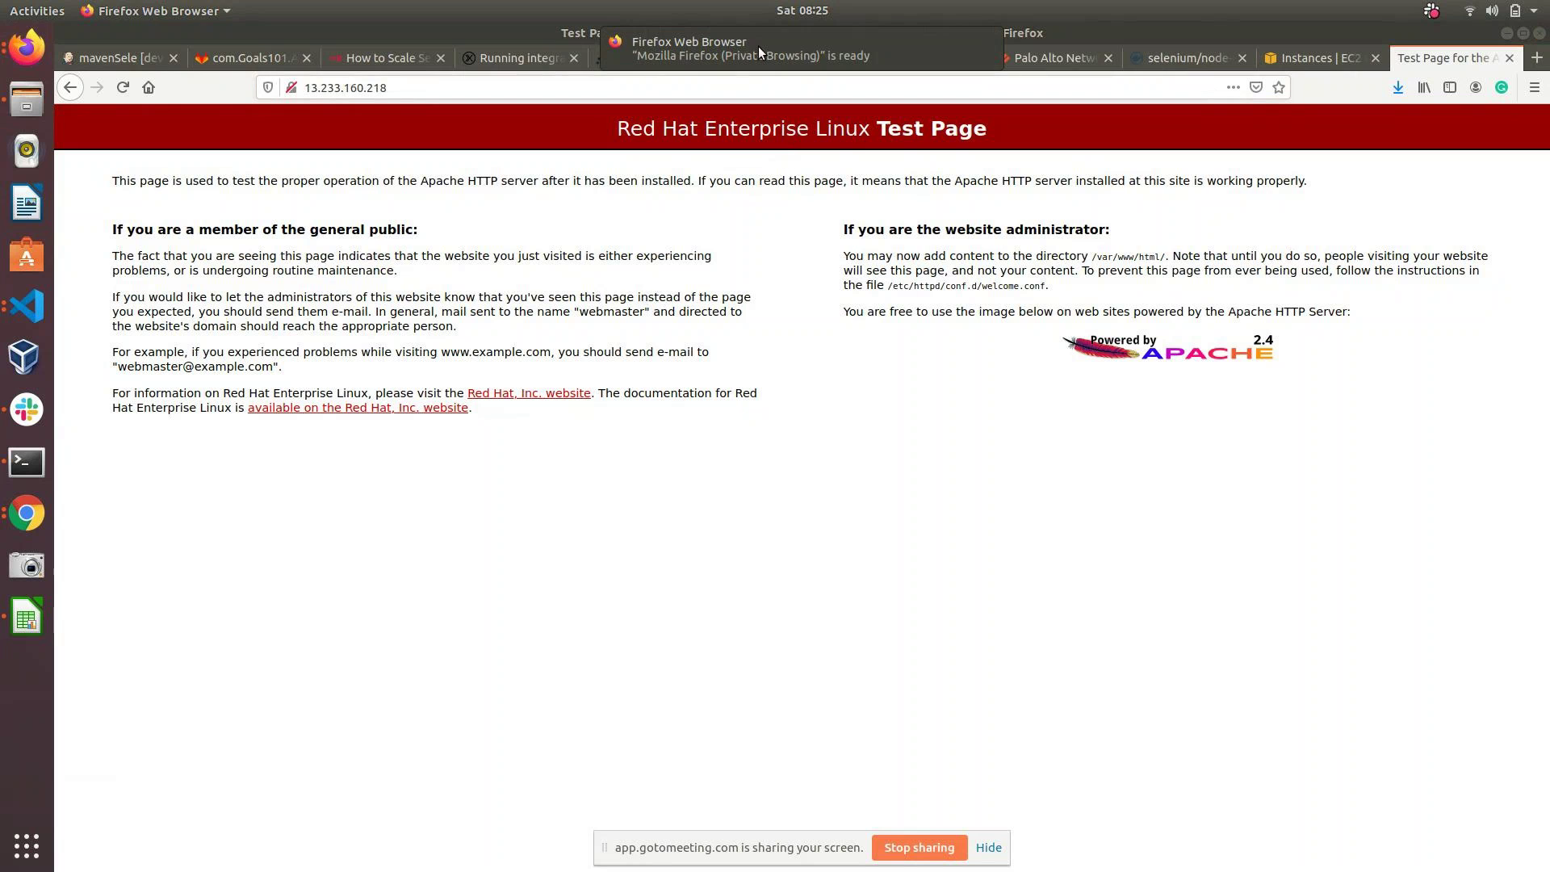
pyautogui.hotkey('alt', 'Tab')
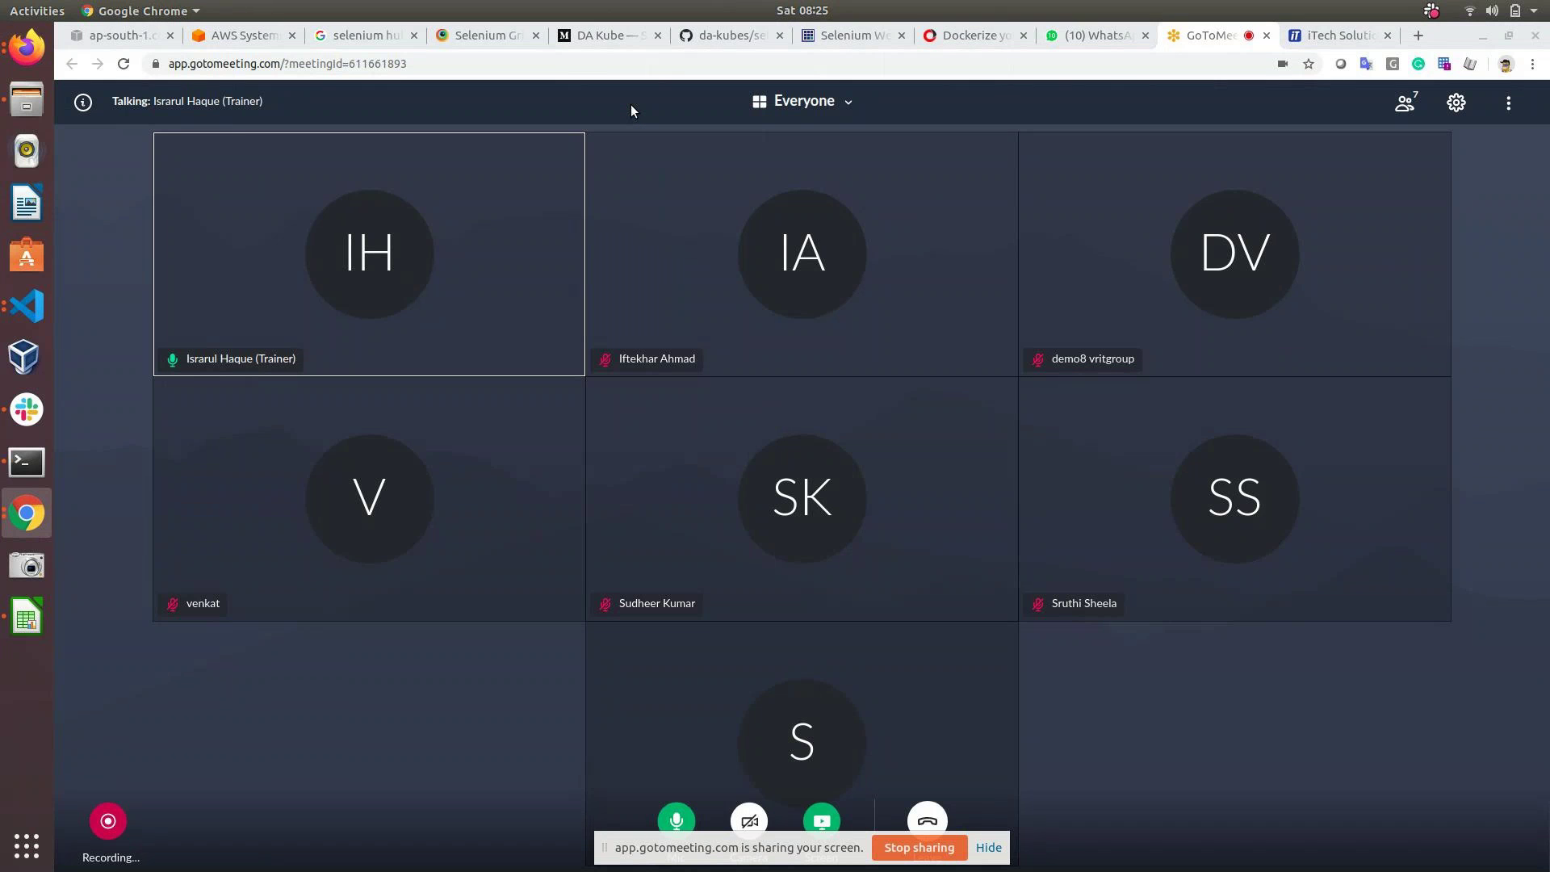
pyautogui.hotkey('alt', 'Tab')
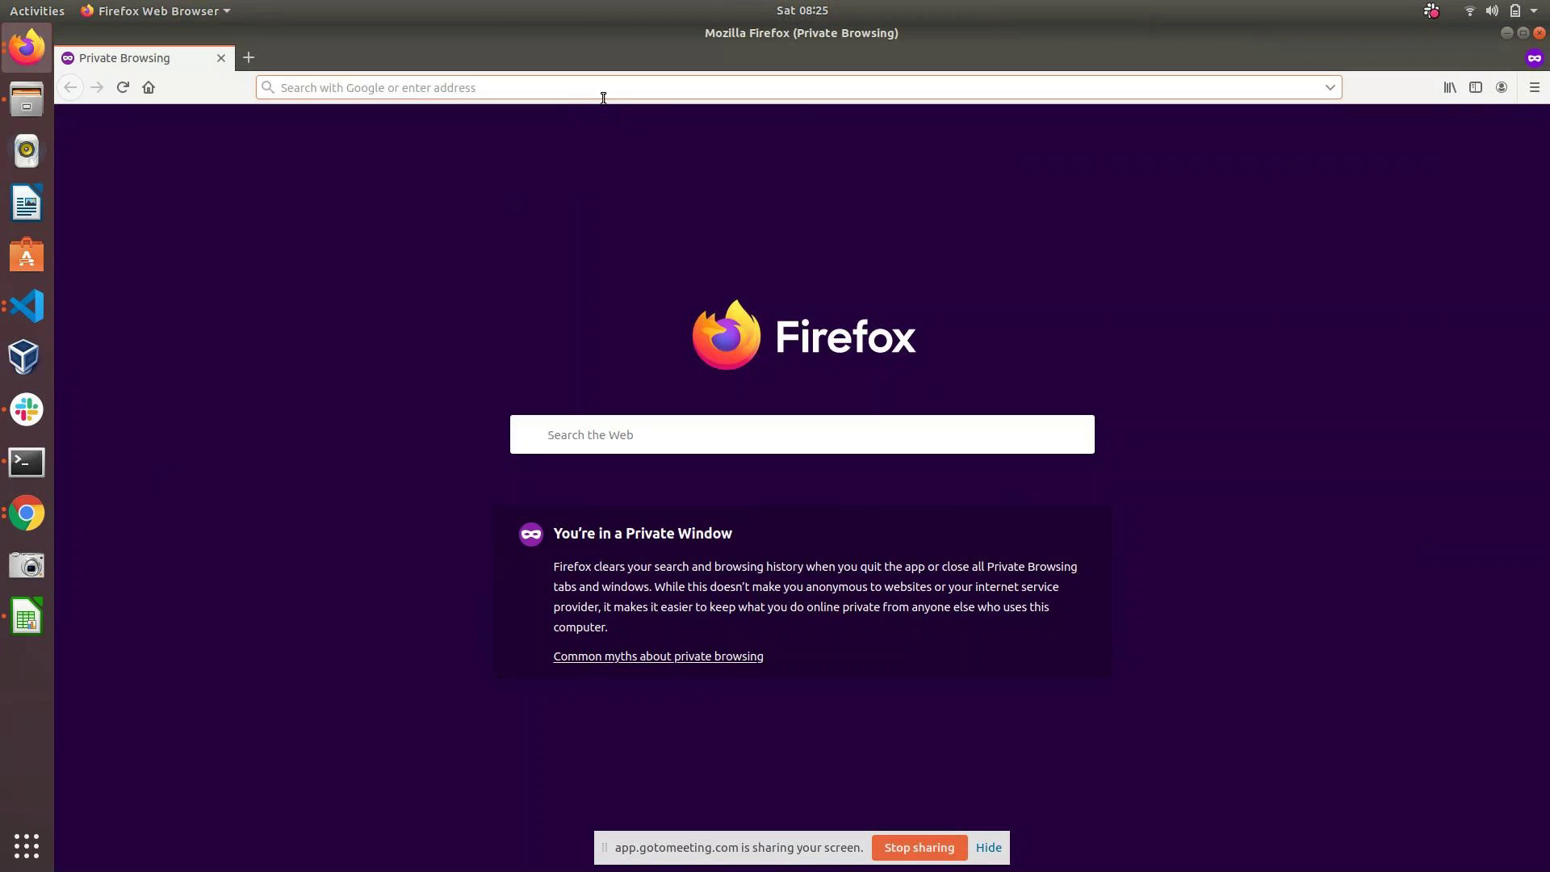
pyautogui.hotkey('ctrl', 'v')
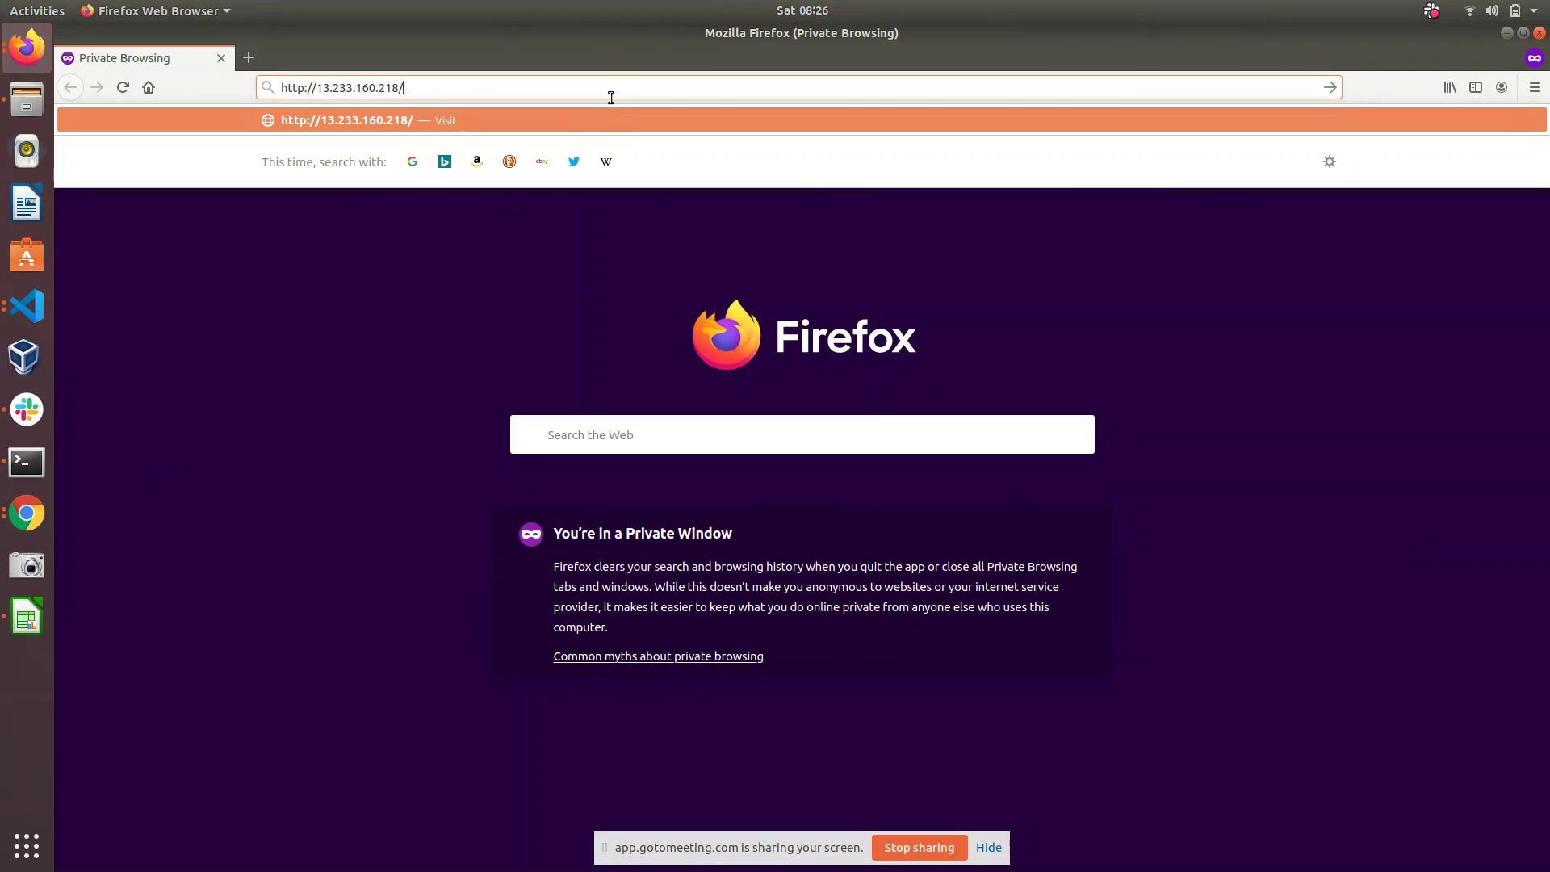
pyautogui.press('Return')
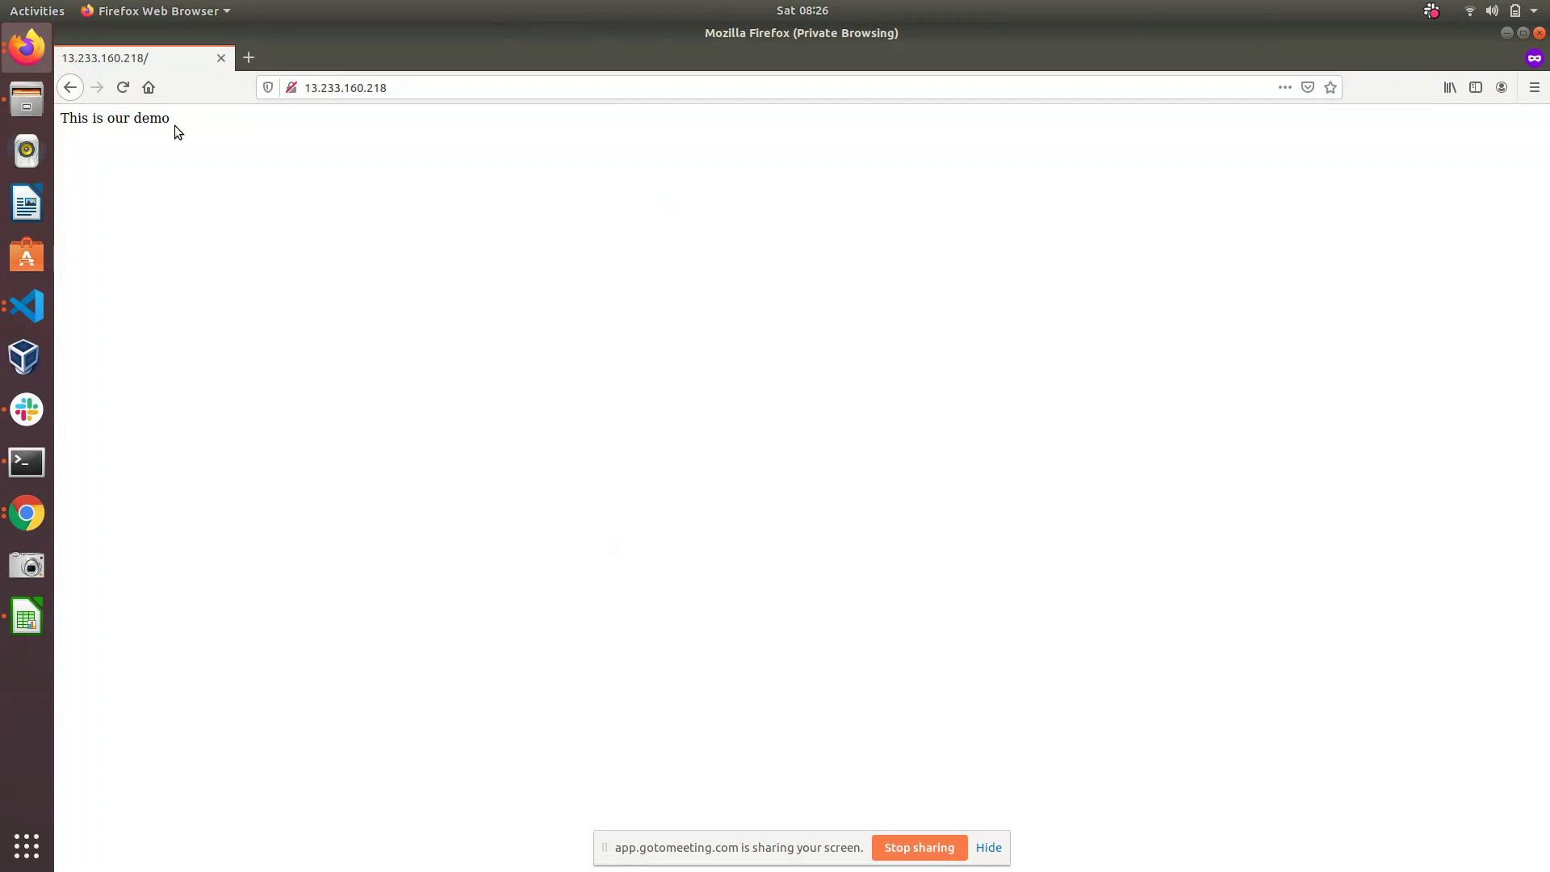
pyautogui.tripleClick(71, 127)
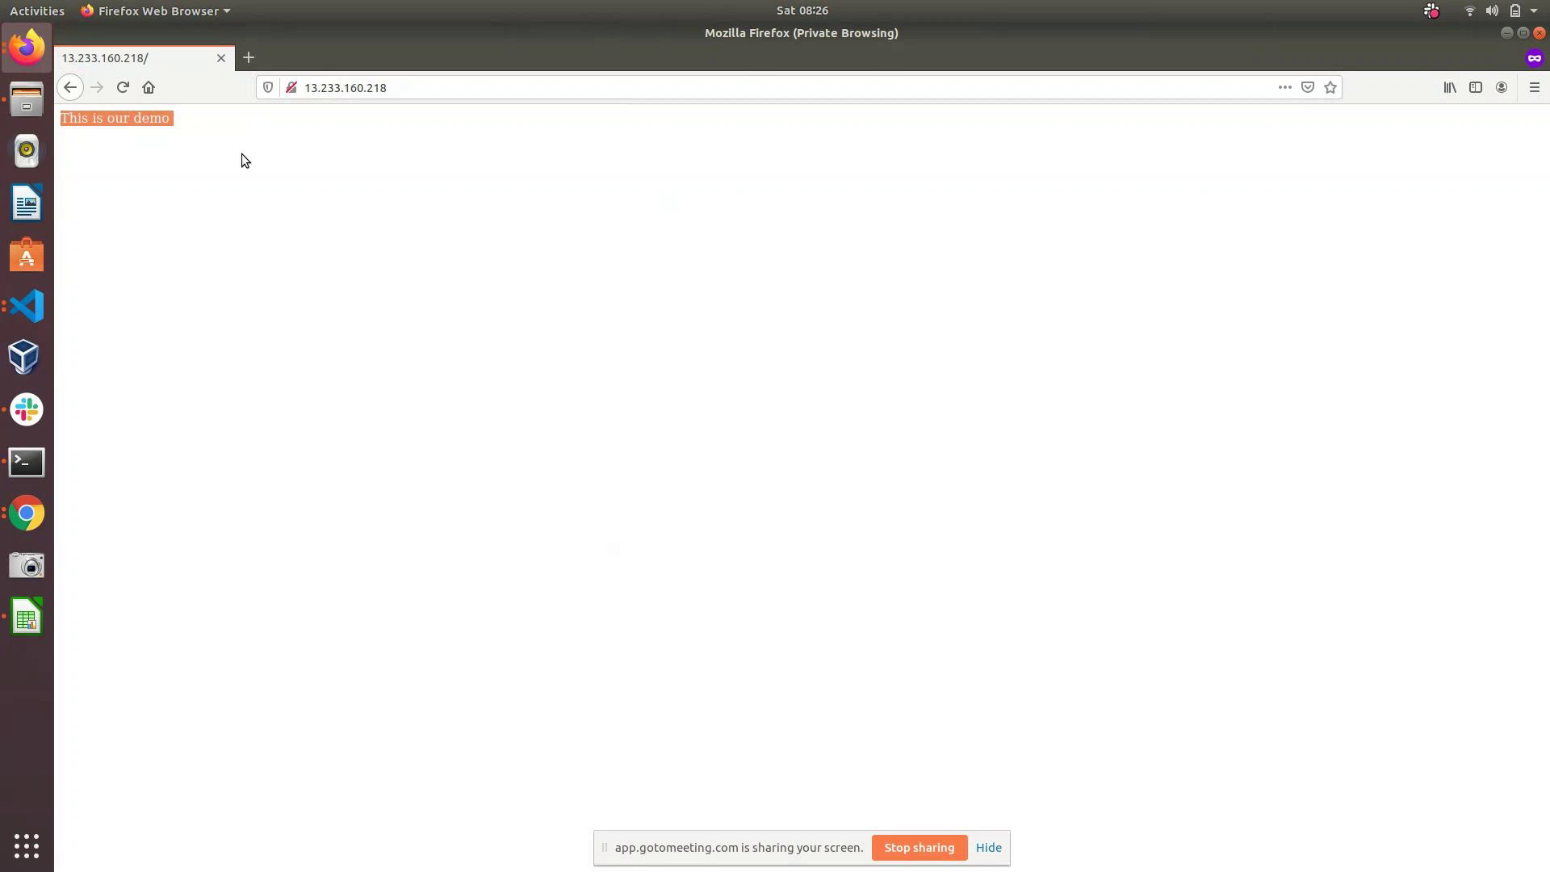
# Step: Return to the regular browser window and close the Apache test page to get back to the EC2 instances list
pyautogui.hotkey('alt', 'Tab')
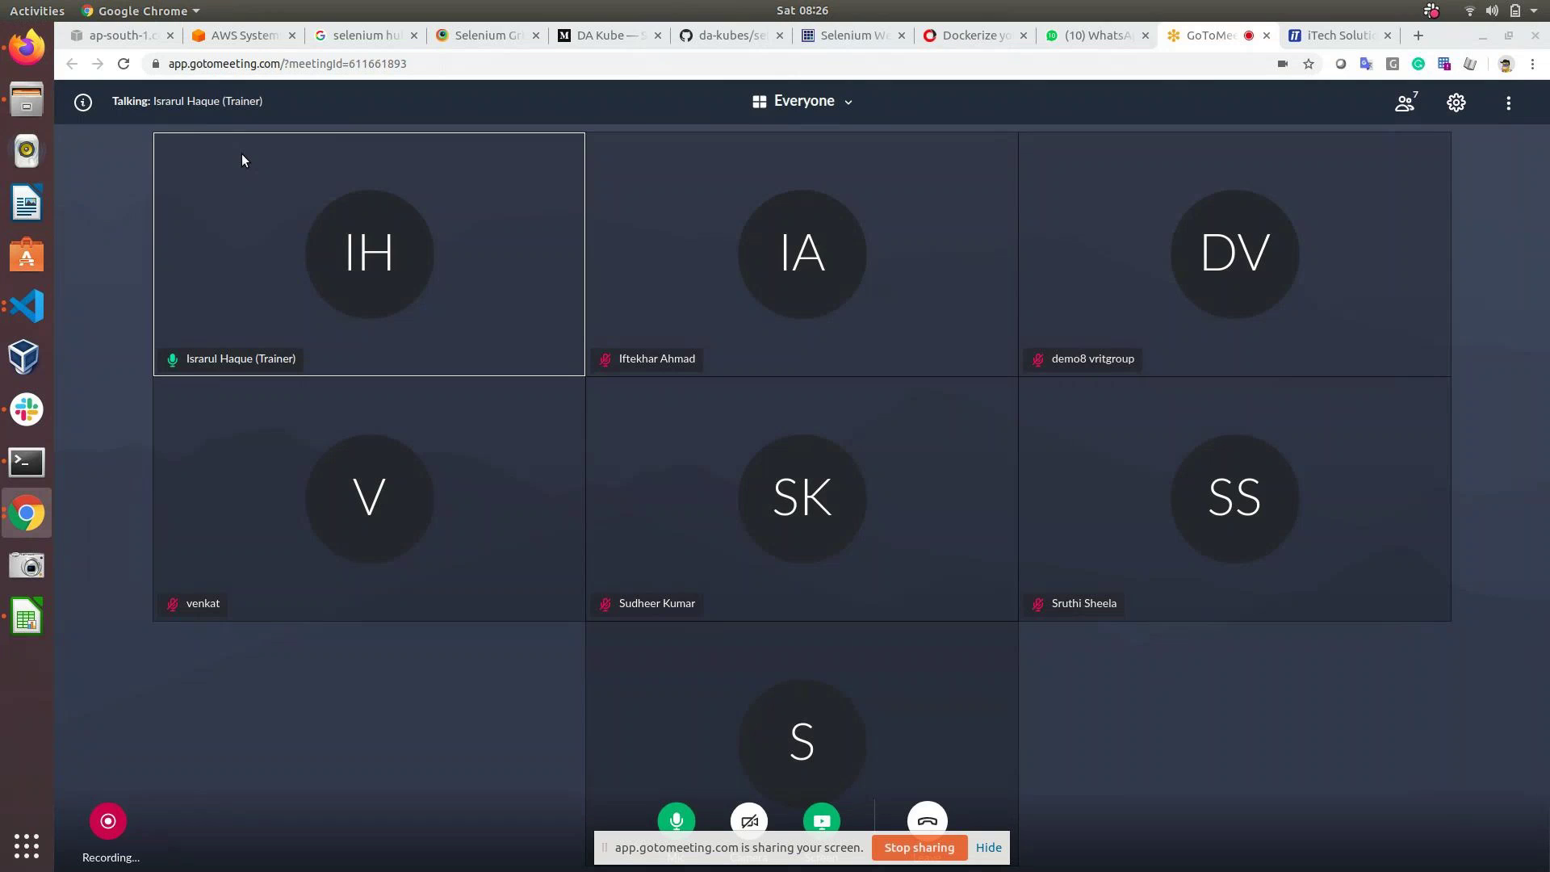
pyautogui.hotkey('alt', 'Tab')
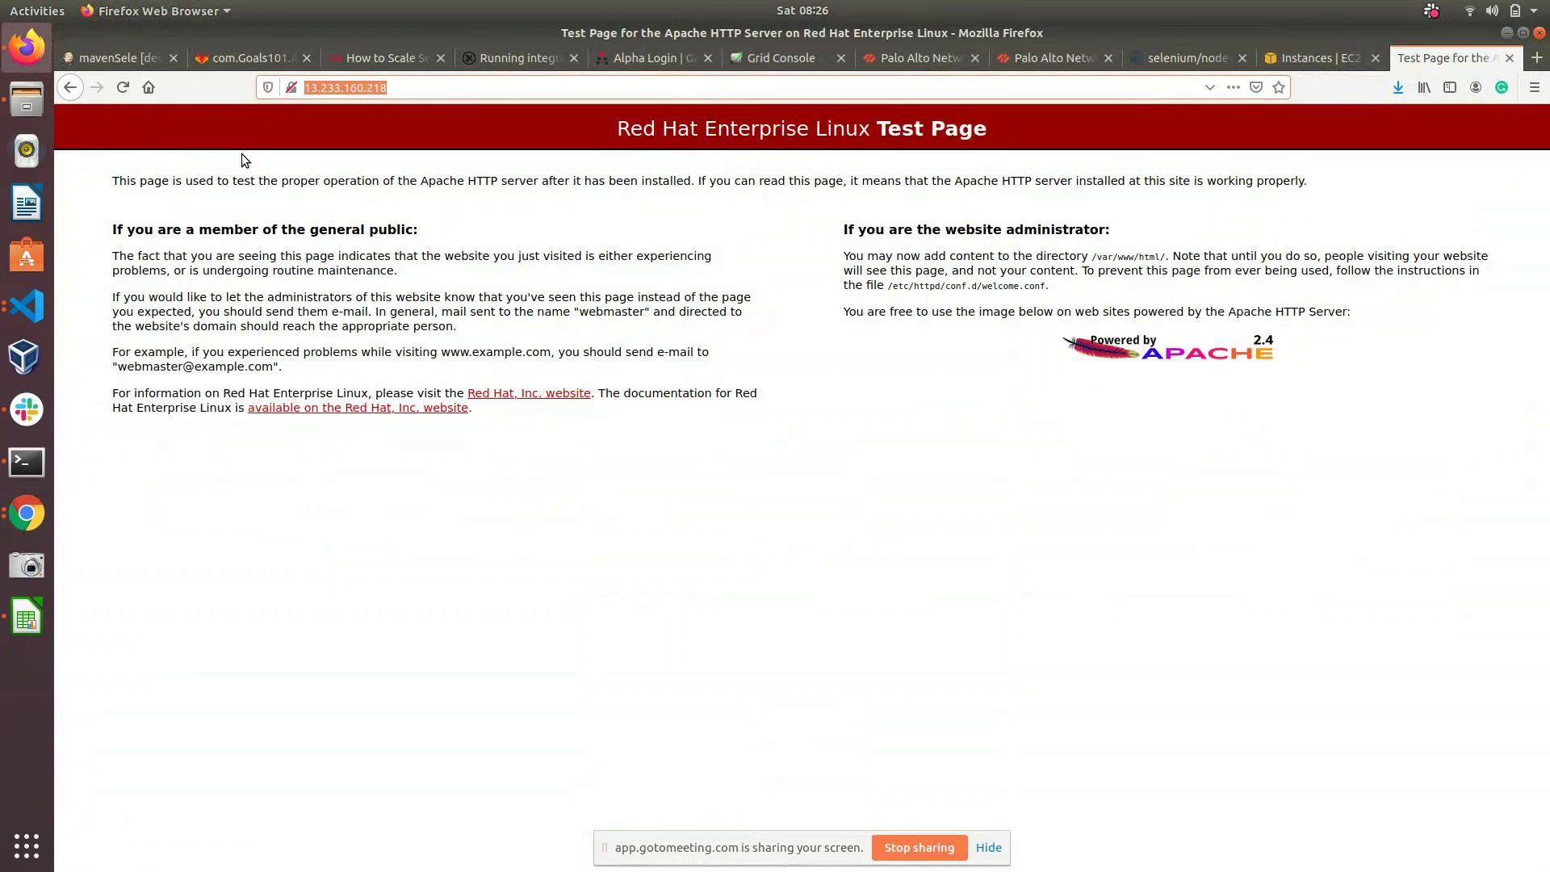
pyautogui.hotkey('ctrl', 'w')
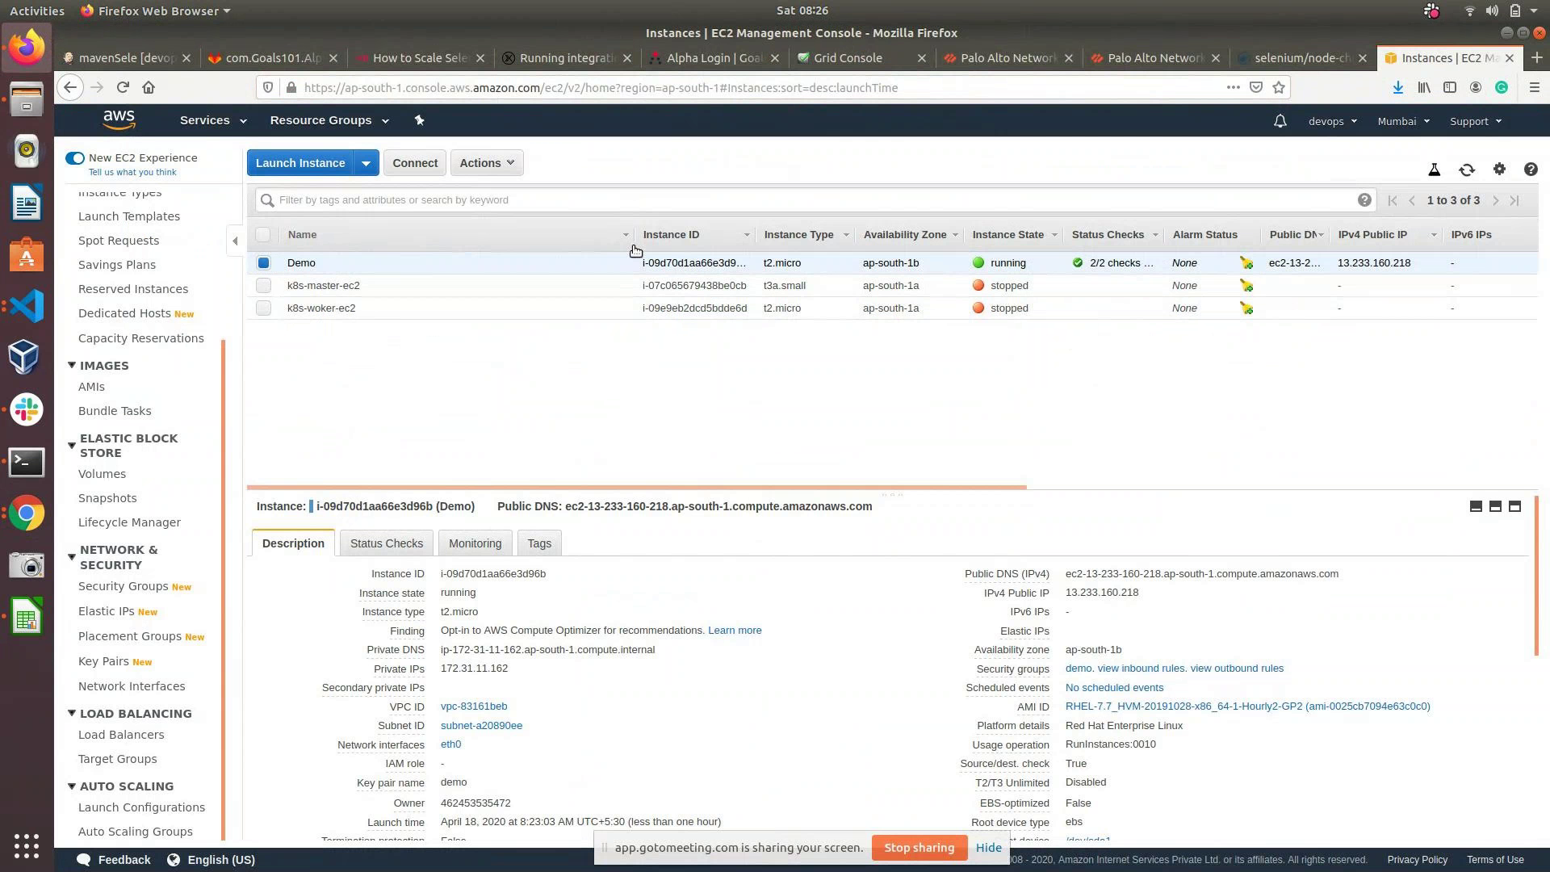
pyautogui.click(494, 166)
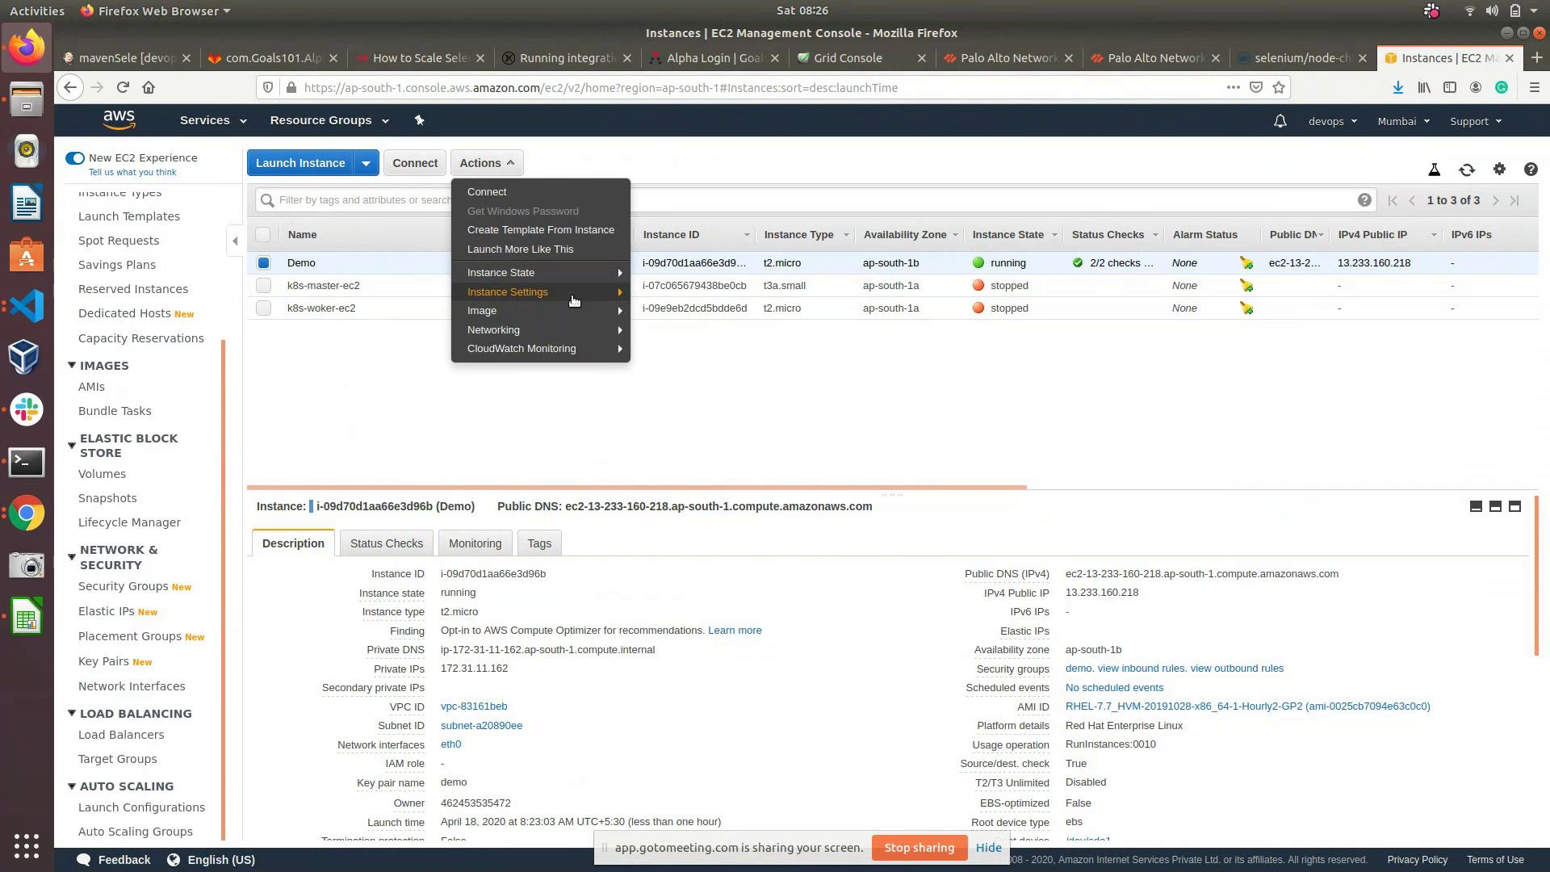
pyautogui.moveTo(555, 280)
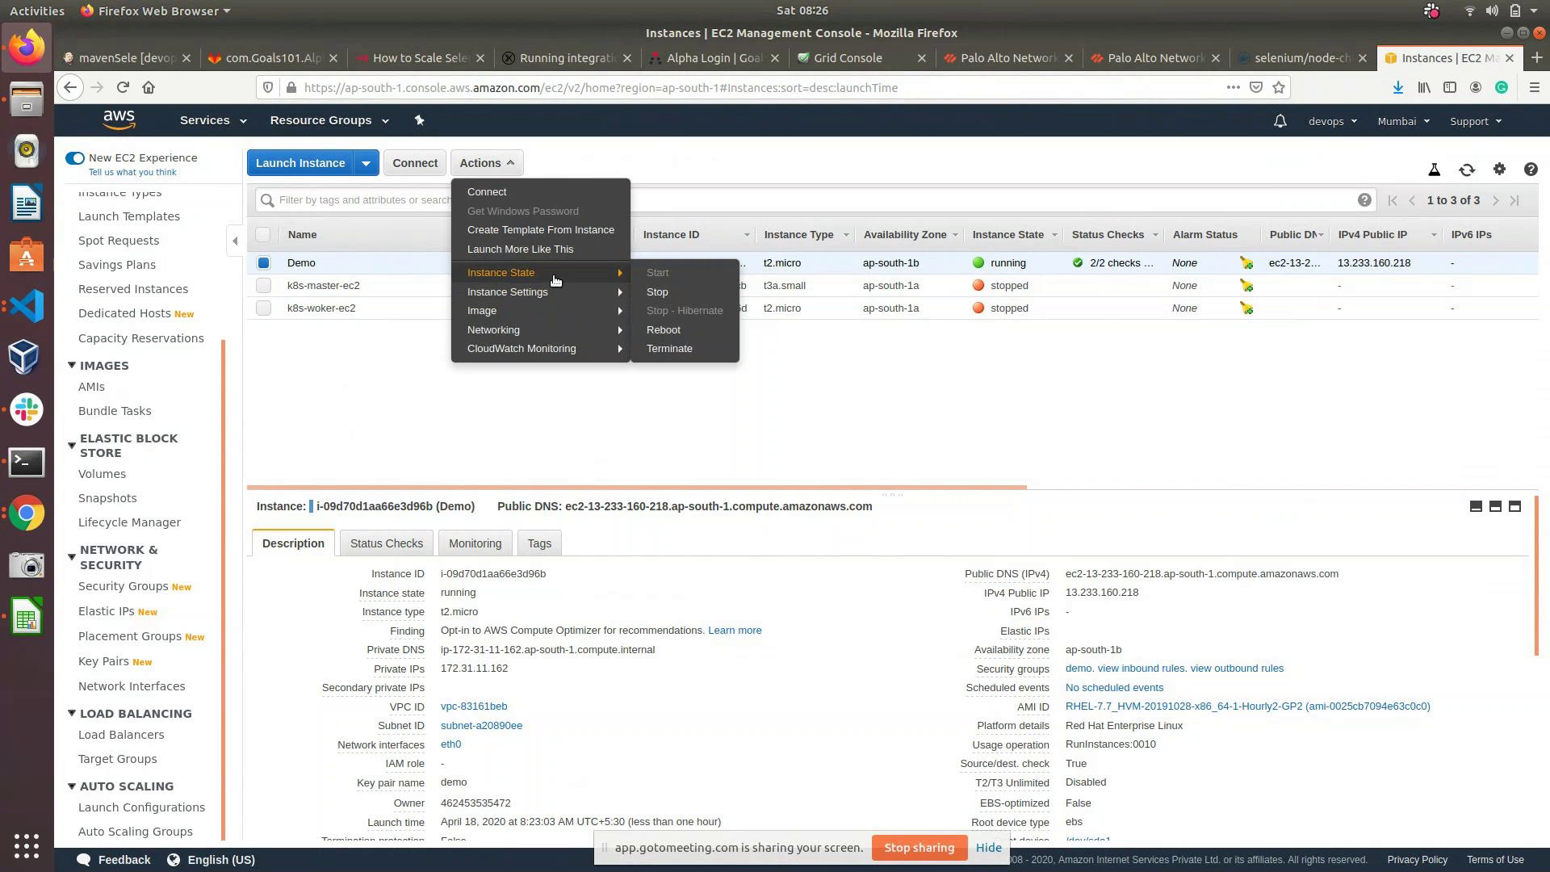
pyautogui.click(352, 399)
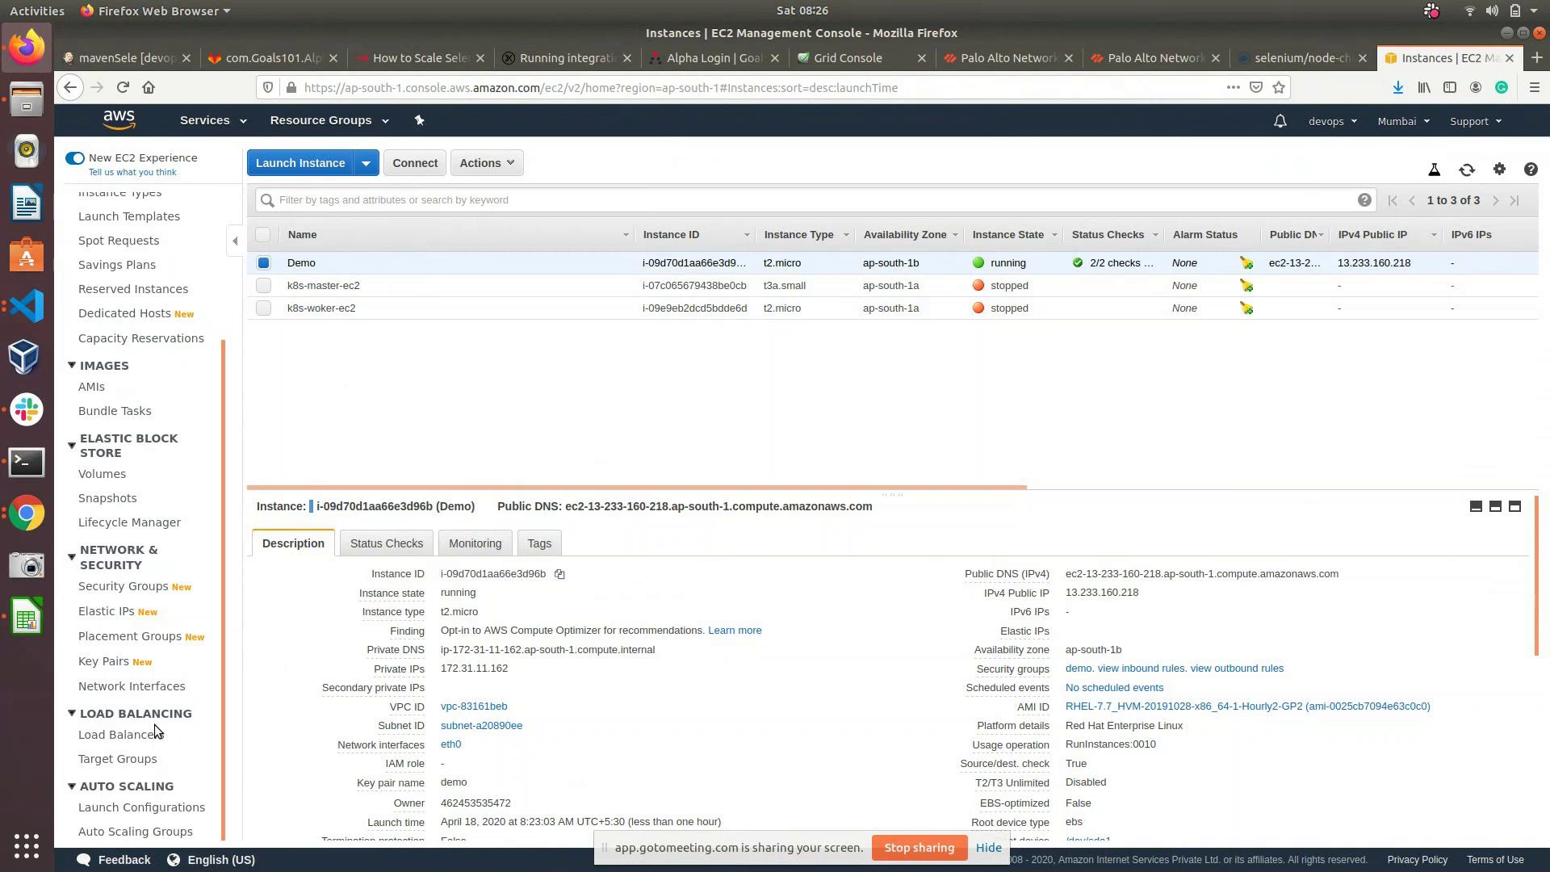
# Step: Start creating an Auto Scaling group based on a new launch configuration
pyautogui.click(136, 831)
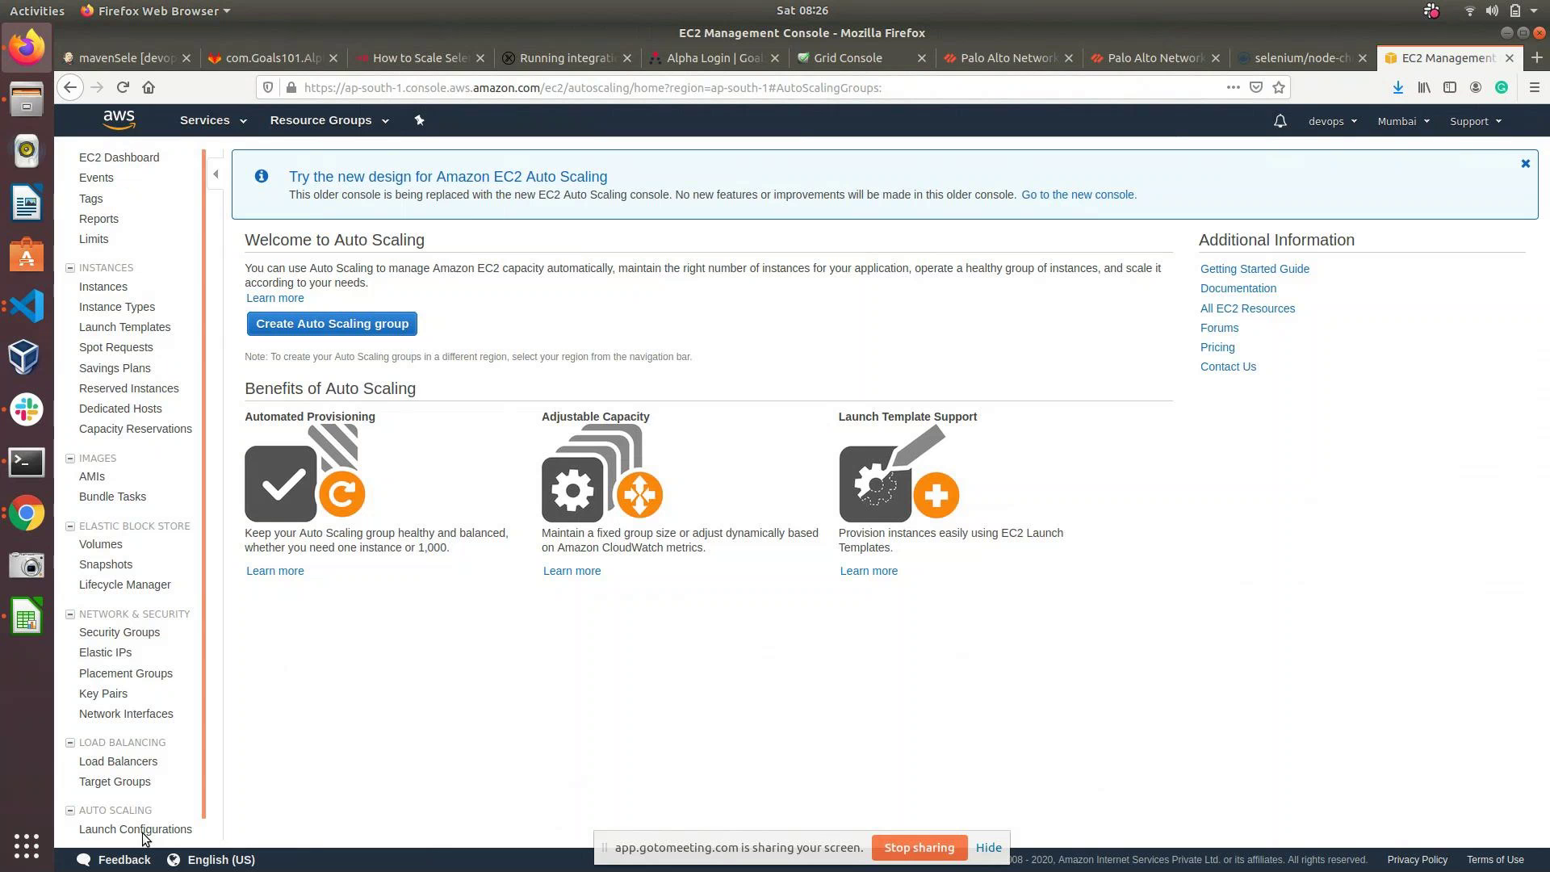
pyautogui.click(363, 332)
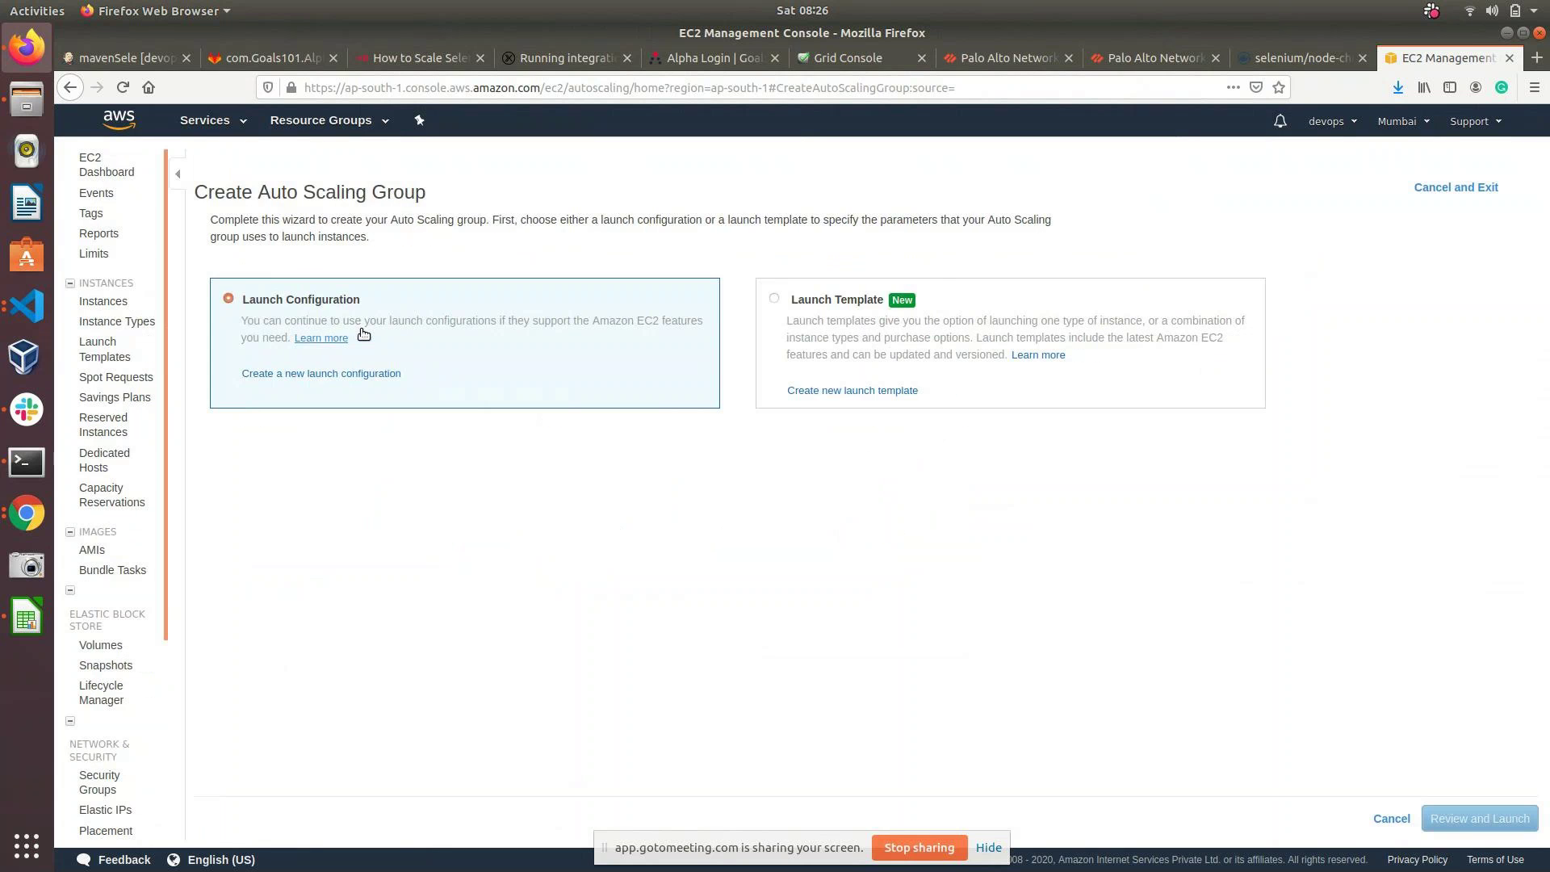
pyautogui.click(1522, 818)
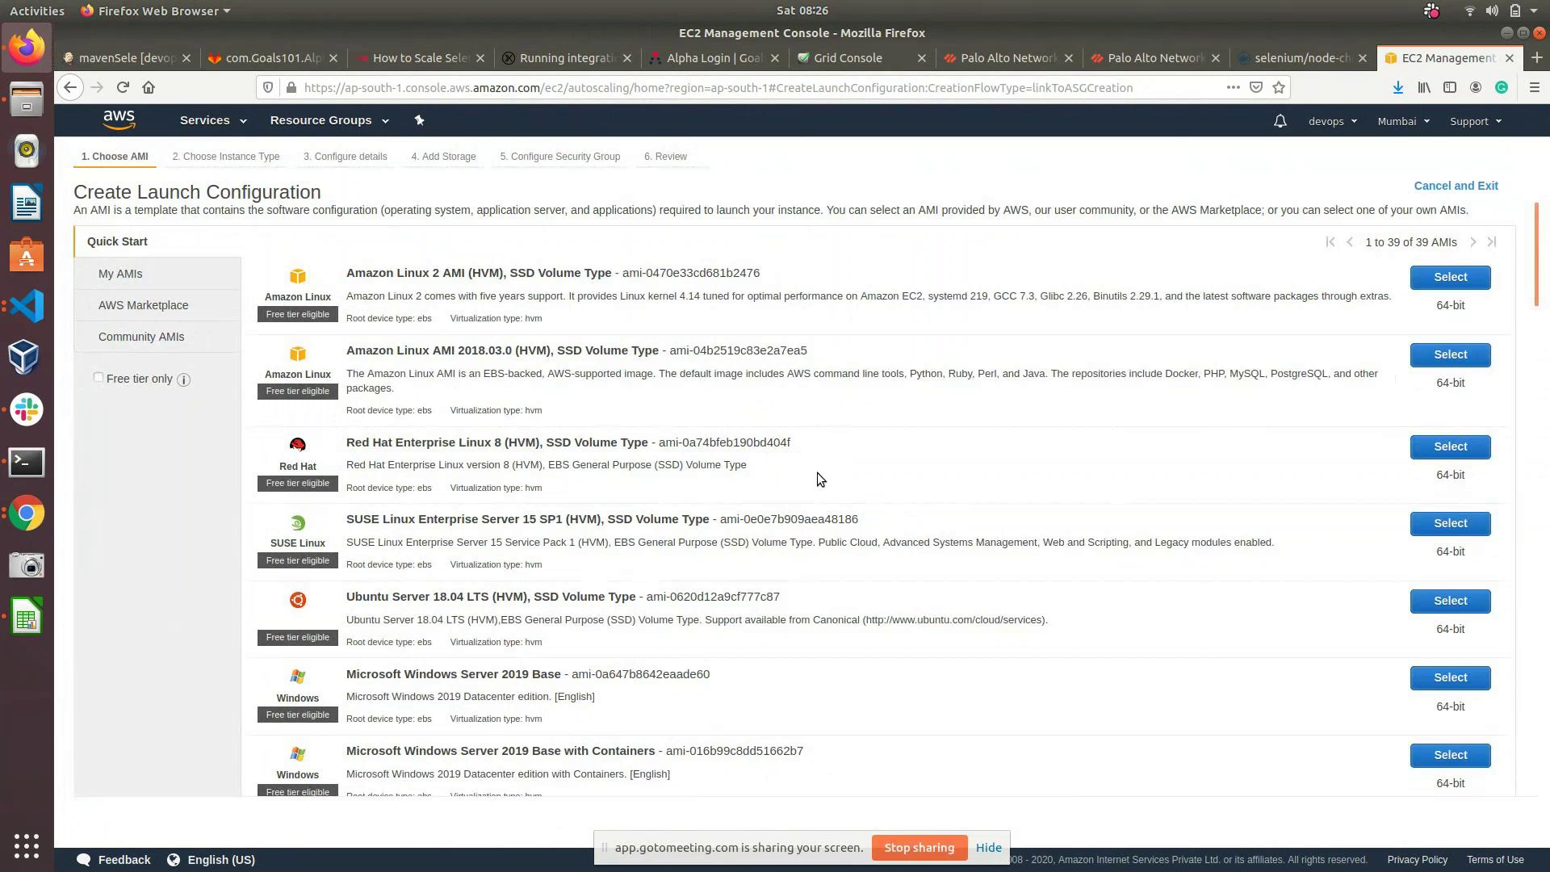
# Step: Search the community AMIs for "rhel 7" and select RHEL-7.7_HVM-20191028-x86_64-1-Hourly2-GP2 for the launch configuration
pyautogui.click(156, 347)
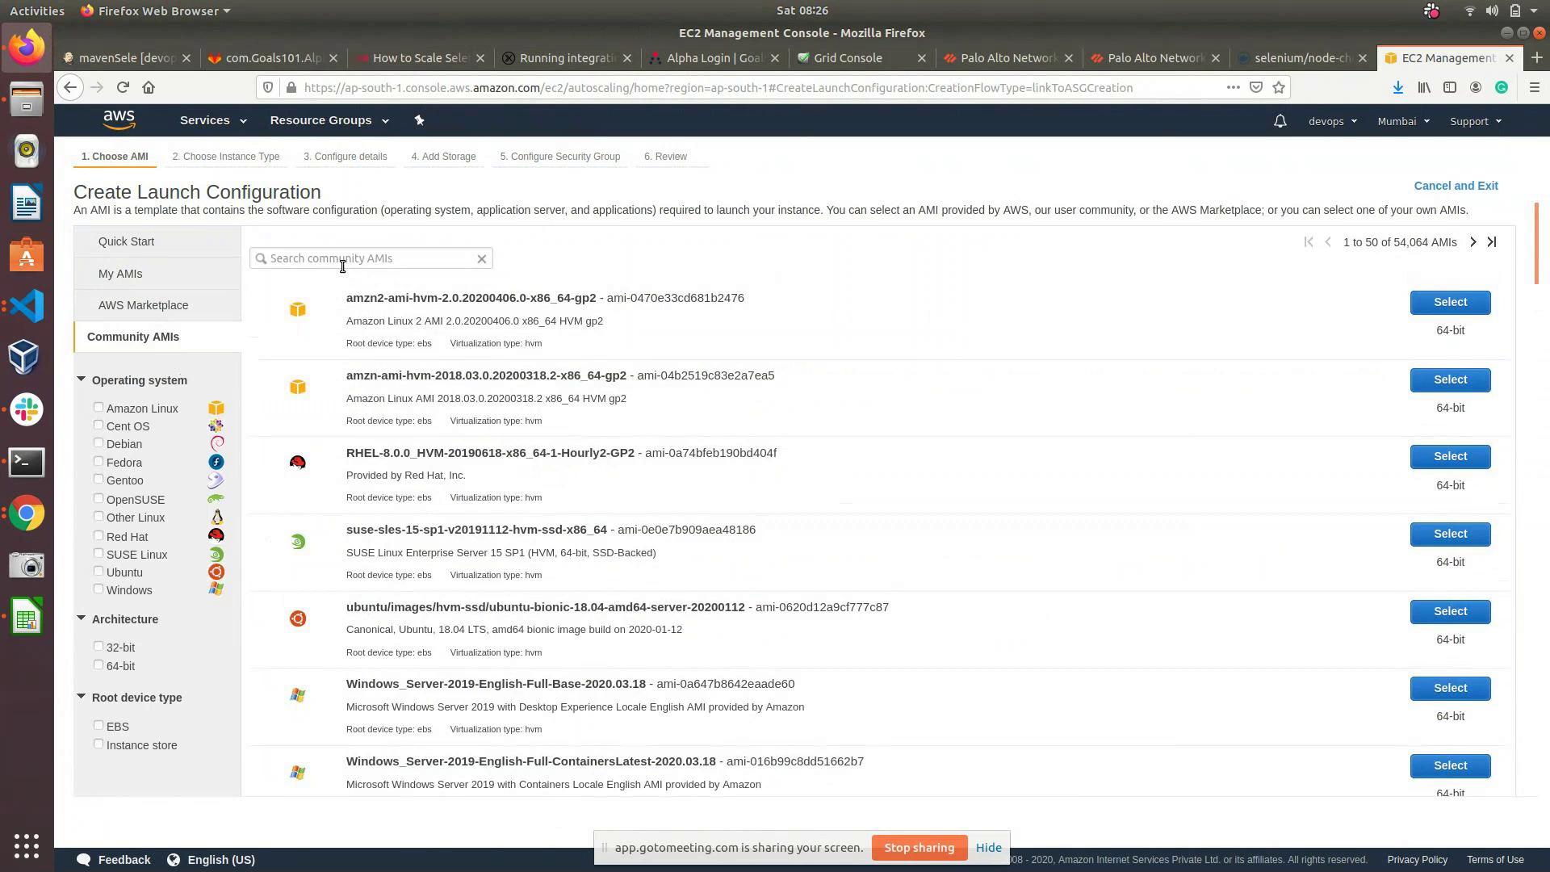
pyautogui.click(342, 265)
pyautogui.write('rhel 7')
pyautogui.press('Return')
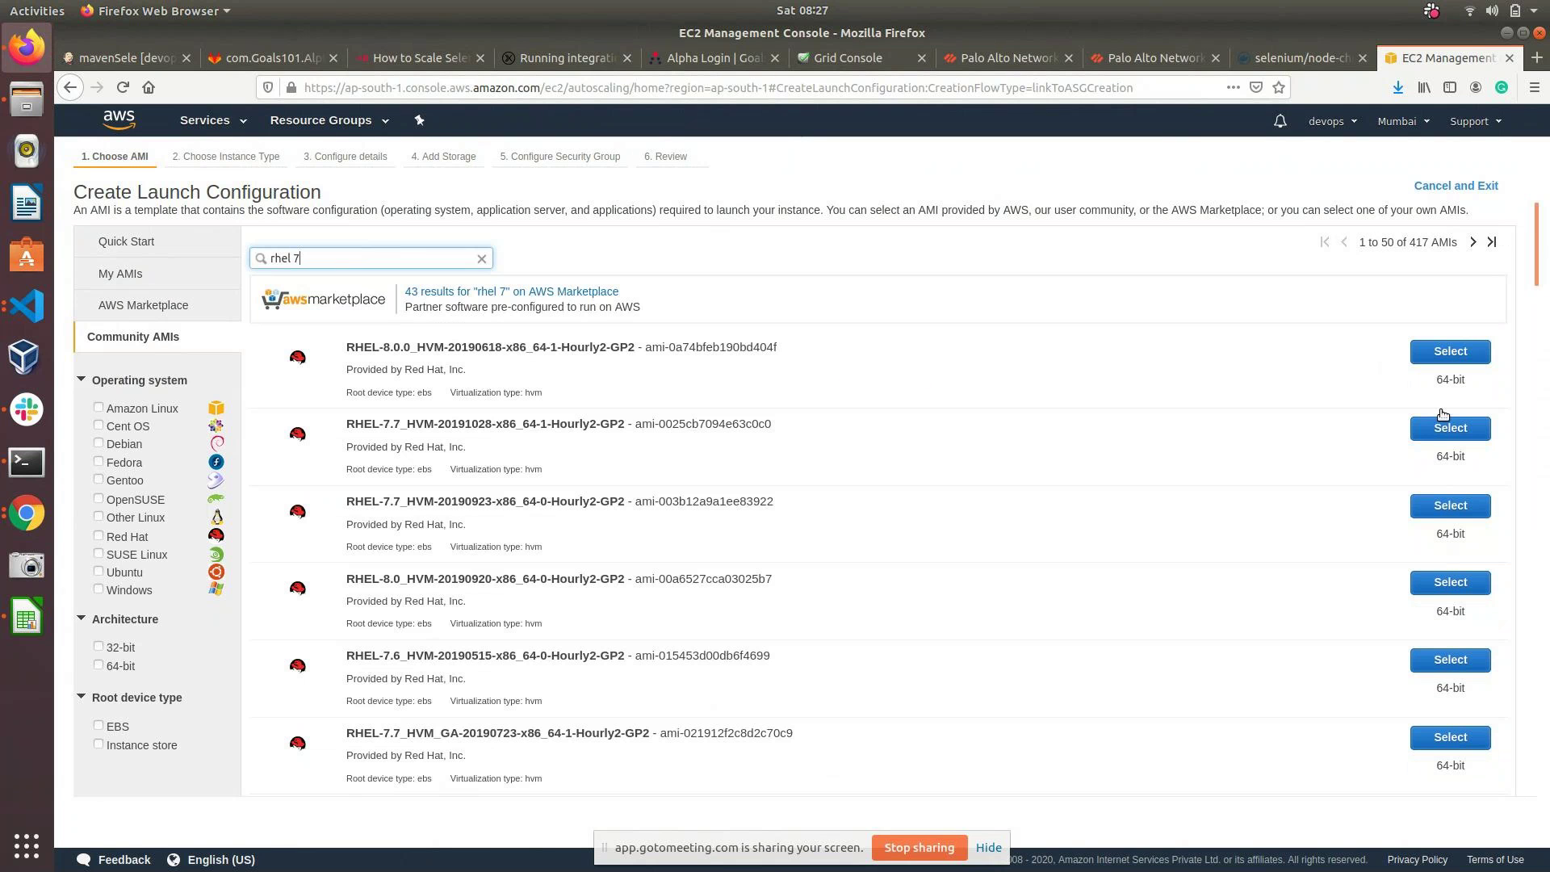
pyautogui.click(1446, 429)
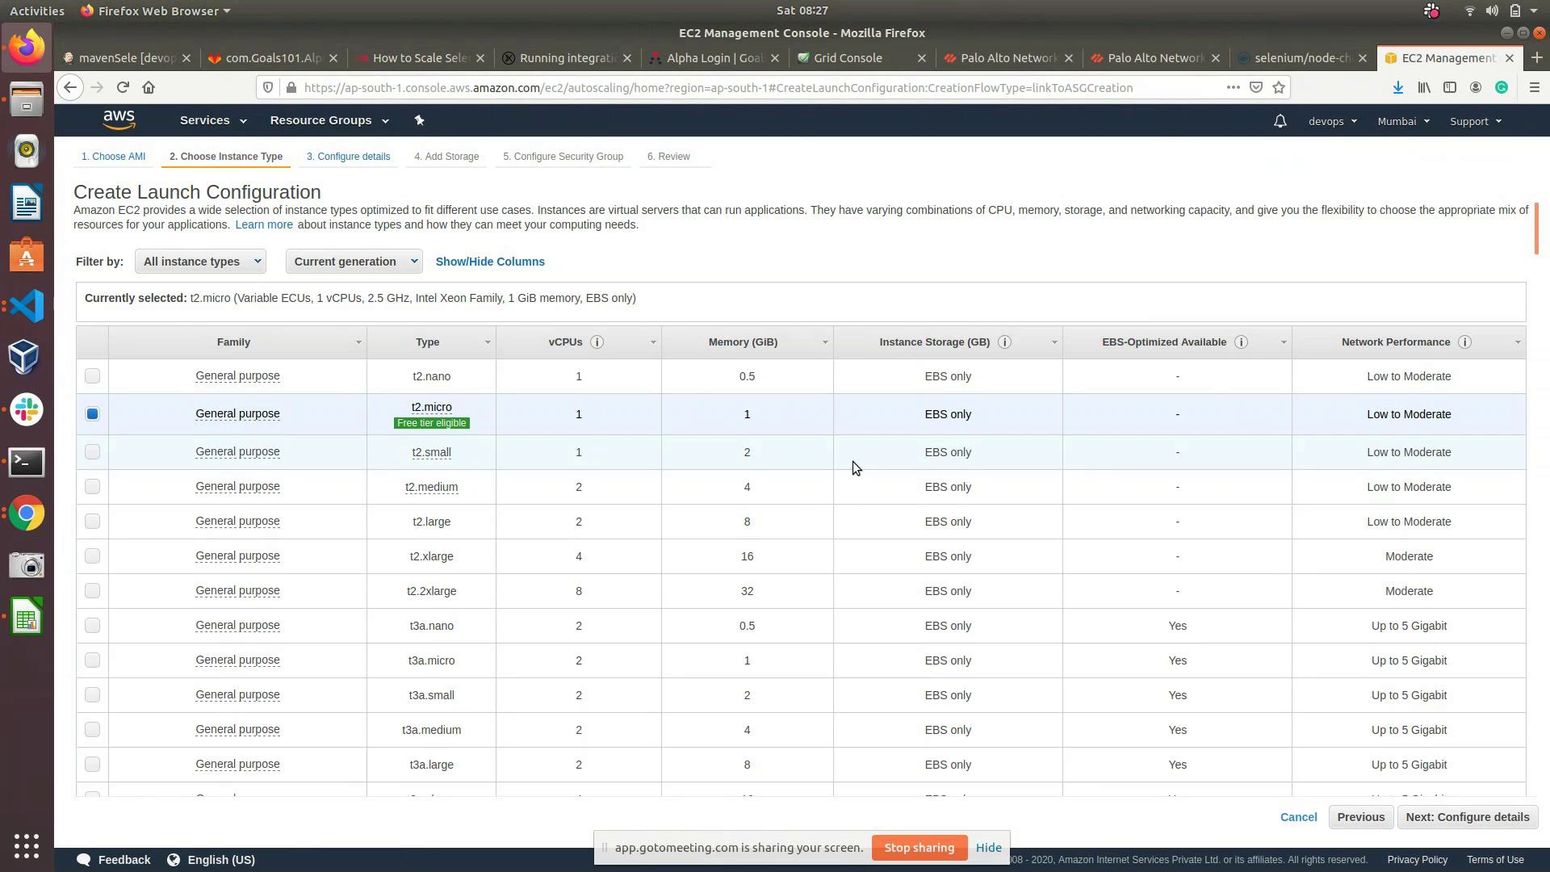
# Step: Keep the t2.micro instance type, name the launch configuration "demo-lc", and expand its advanced details
pyautogui.click(1500, 815)
pyautogui.write('demo-lc')
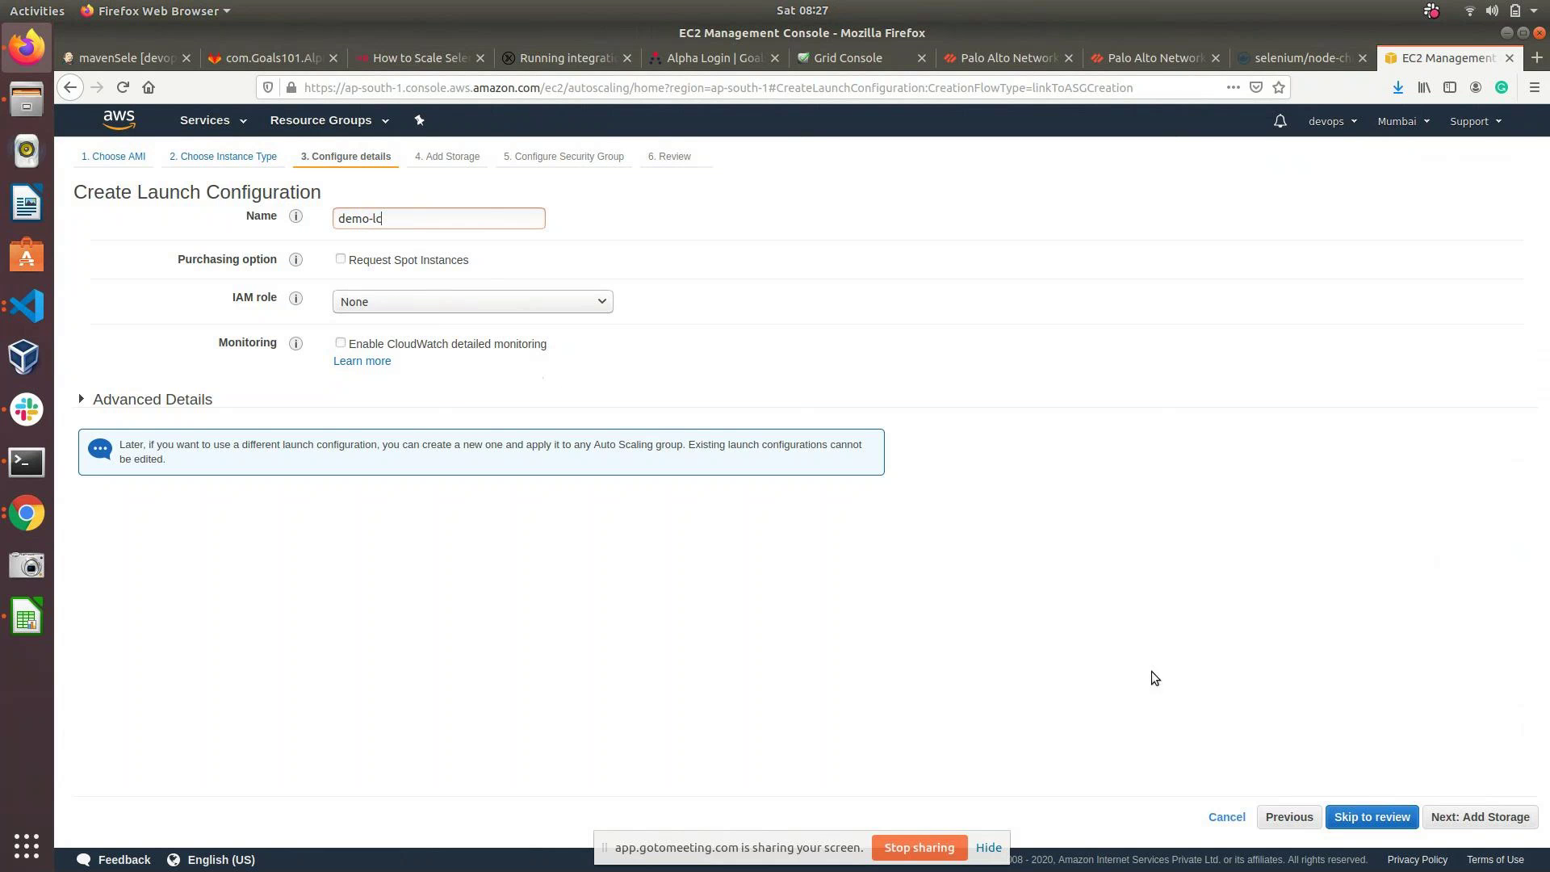
pyautogui.click(151, 399)
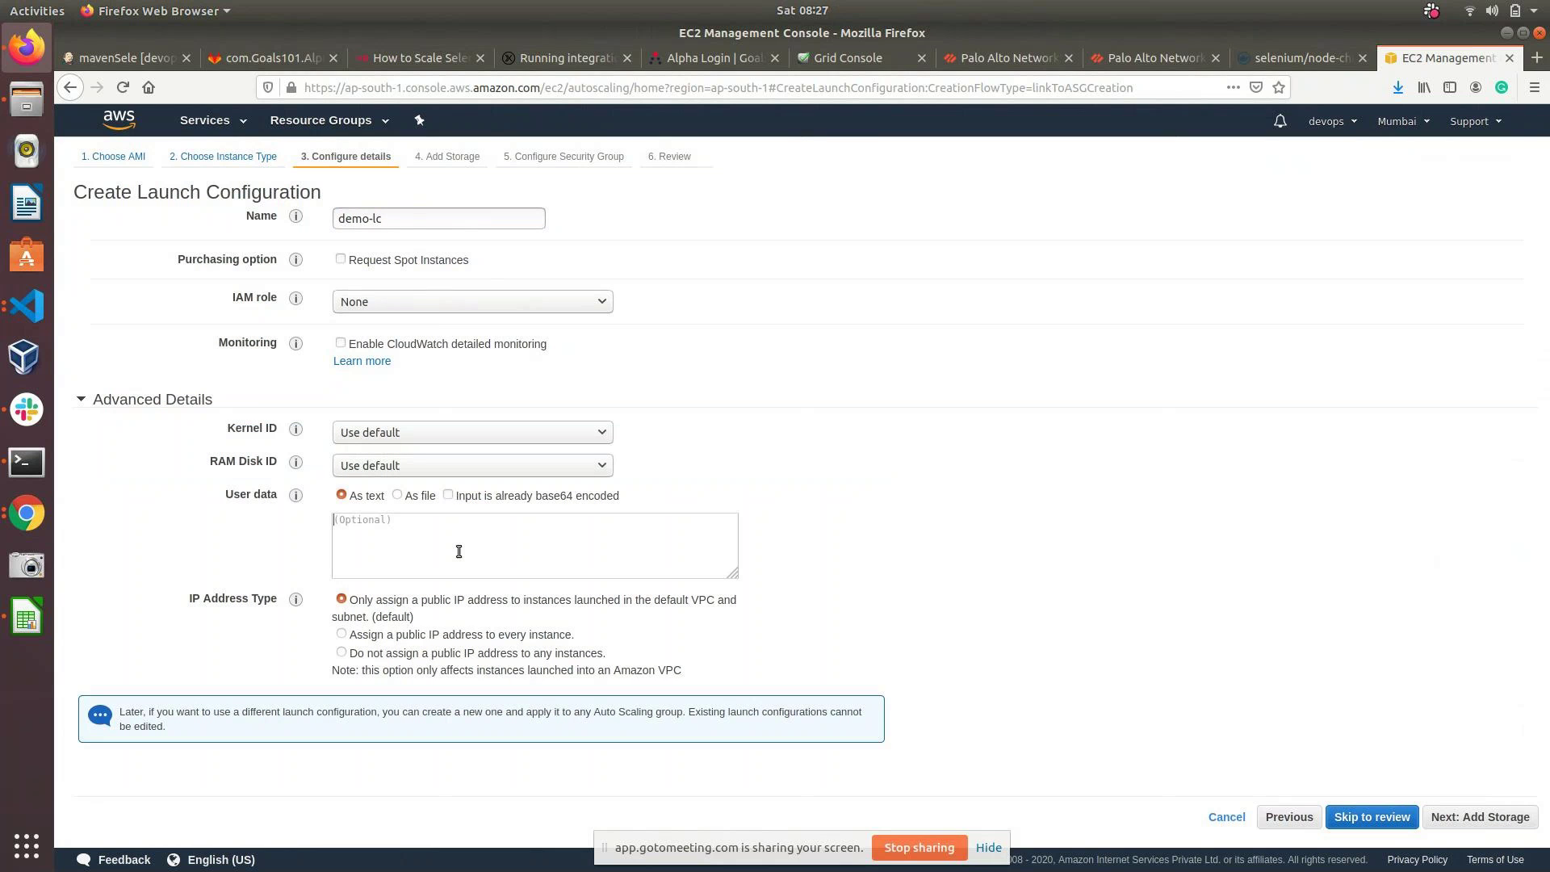
# Step: Open the EC2 console in a separate browser tab and show its instances list
pyautogui.click(237, 122)
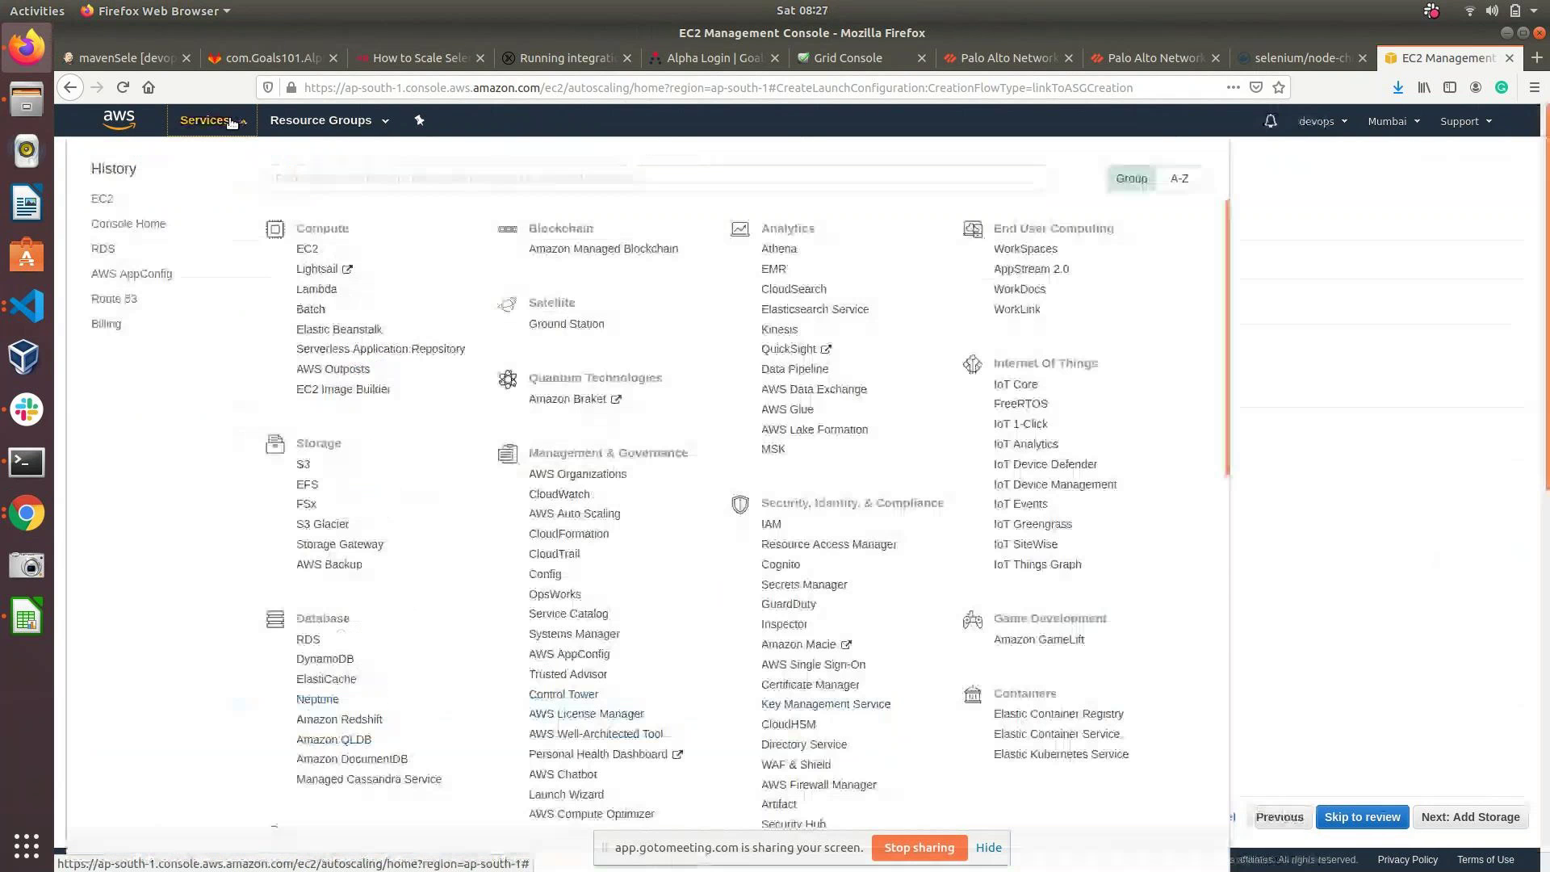
pyautogui.rightClick(308, 247)
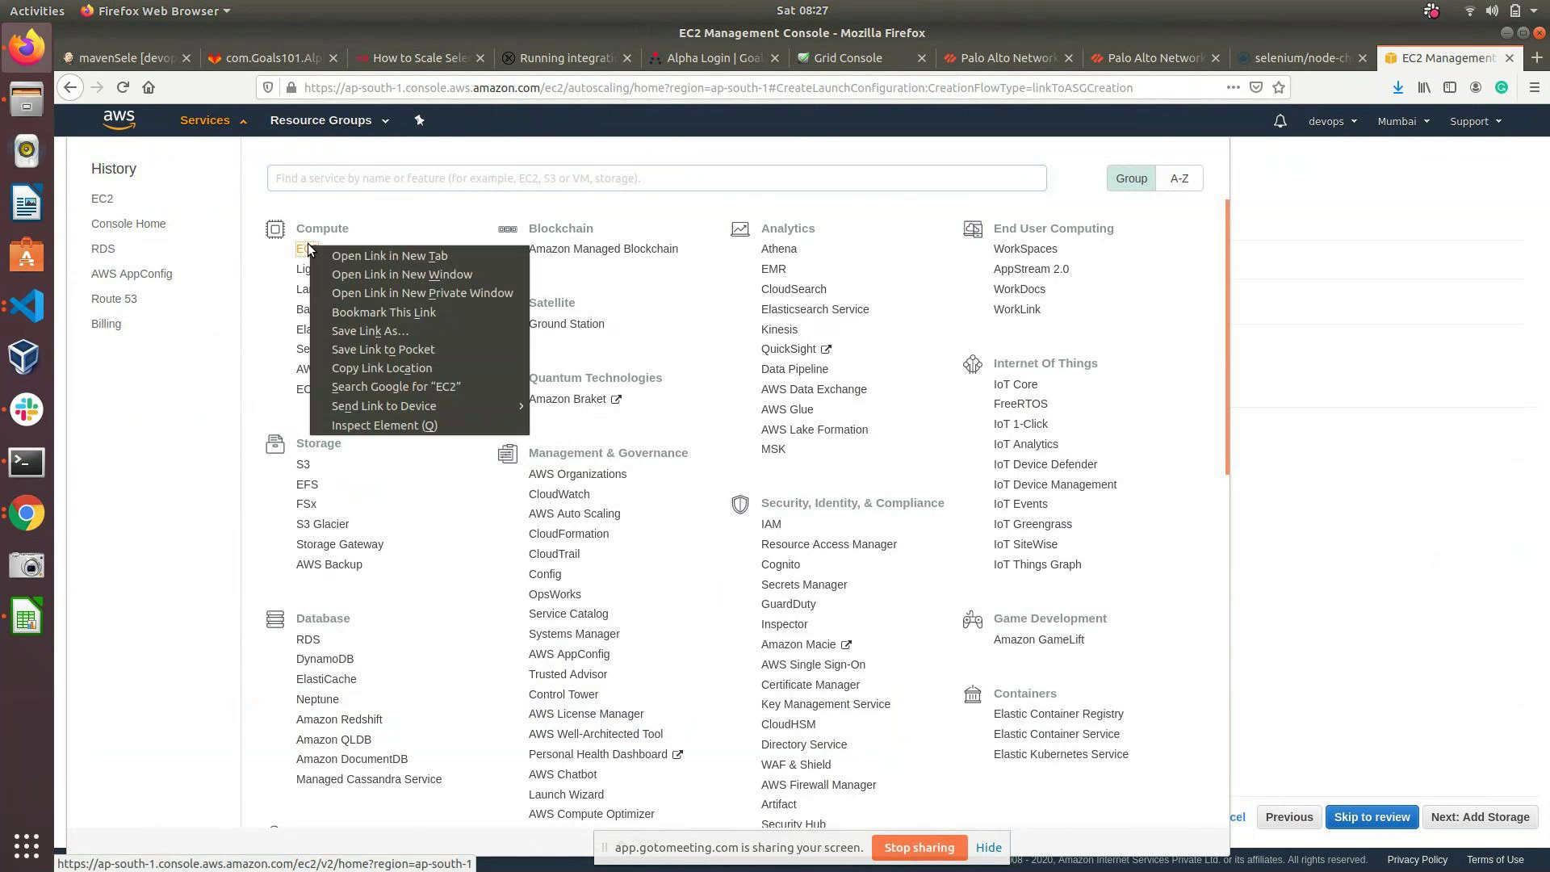
pyautogui.click(355, 255)
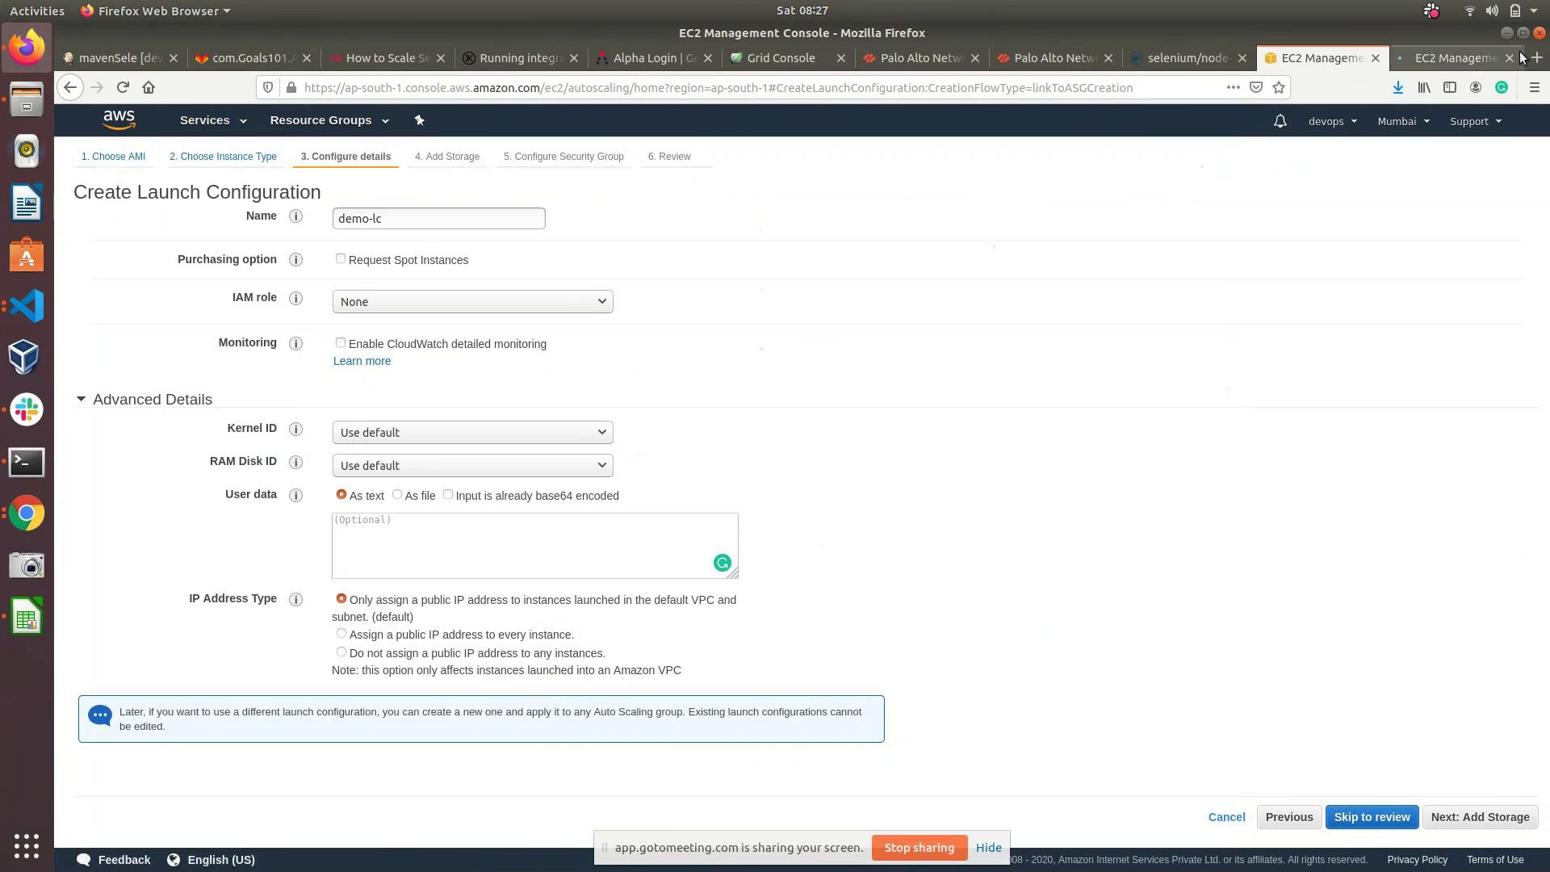
pyautogui.click(1475, 49)
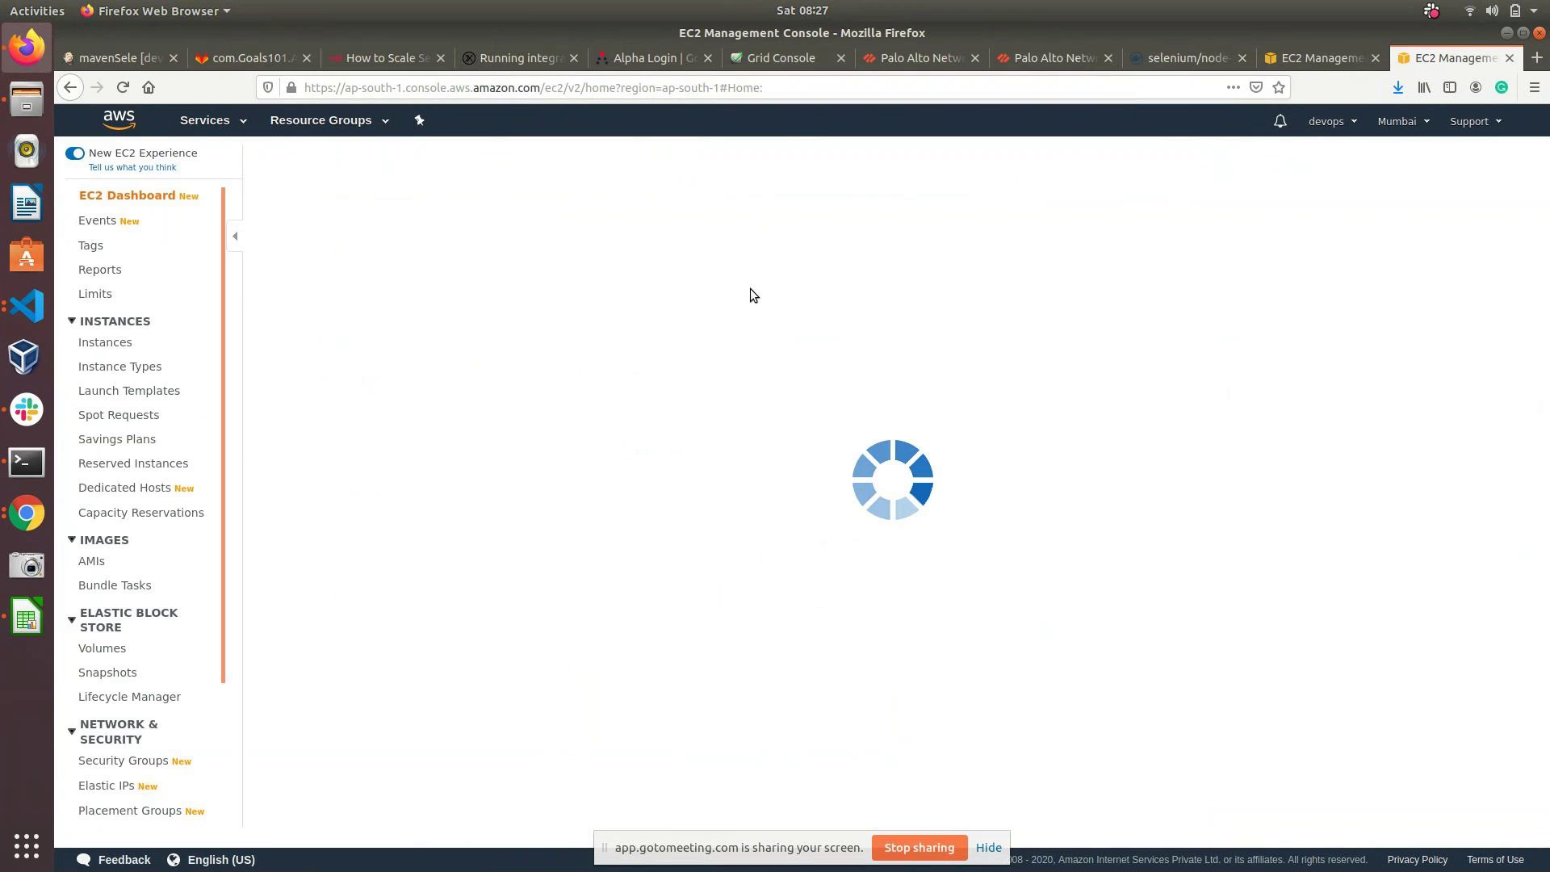
pyautogui.click(357, 361)
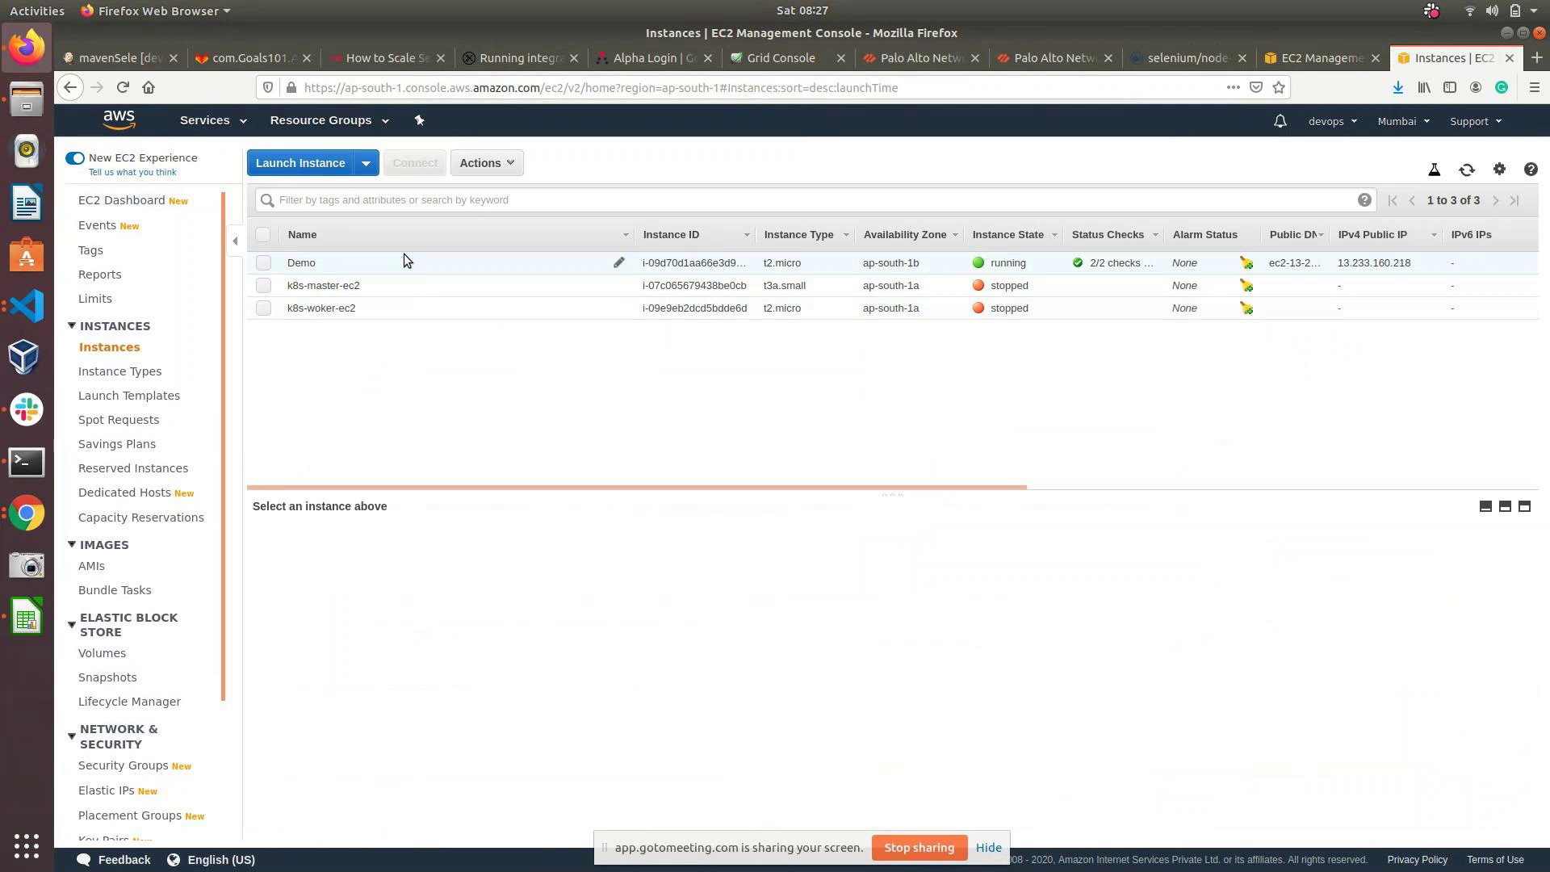
# Step: Open the Demo instance's user data and copy the whole httpd installation script
pyautogui.click(399, 268)
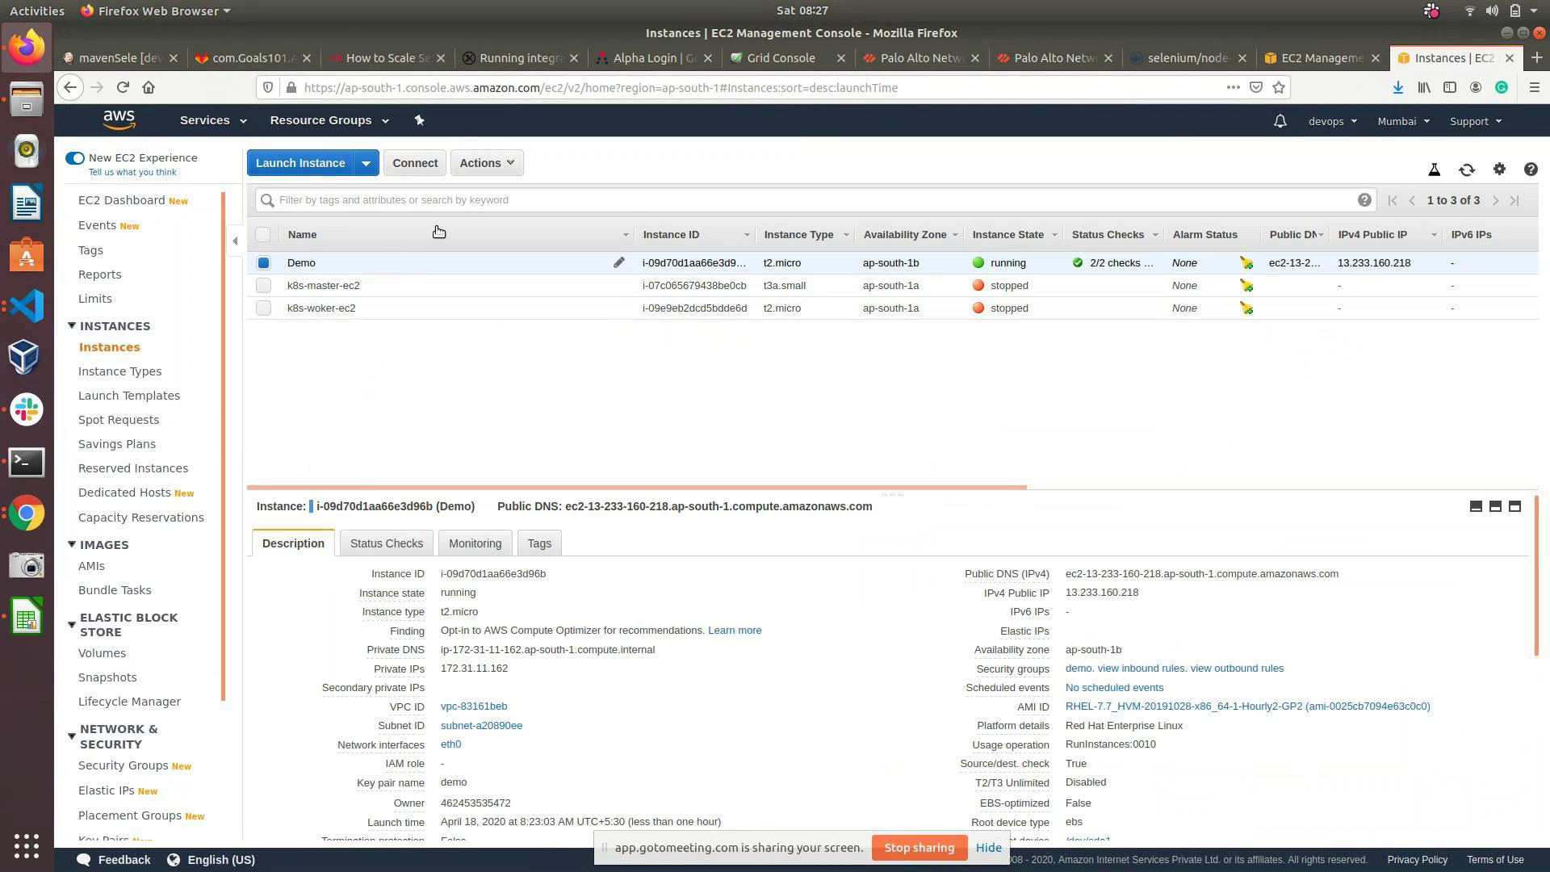
pyautogui.click(499, 164)
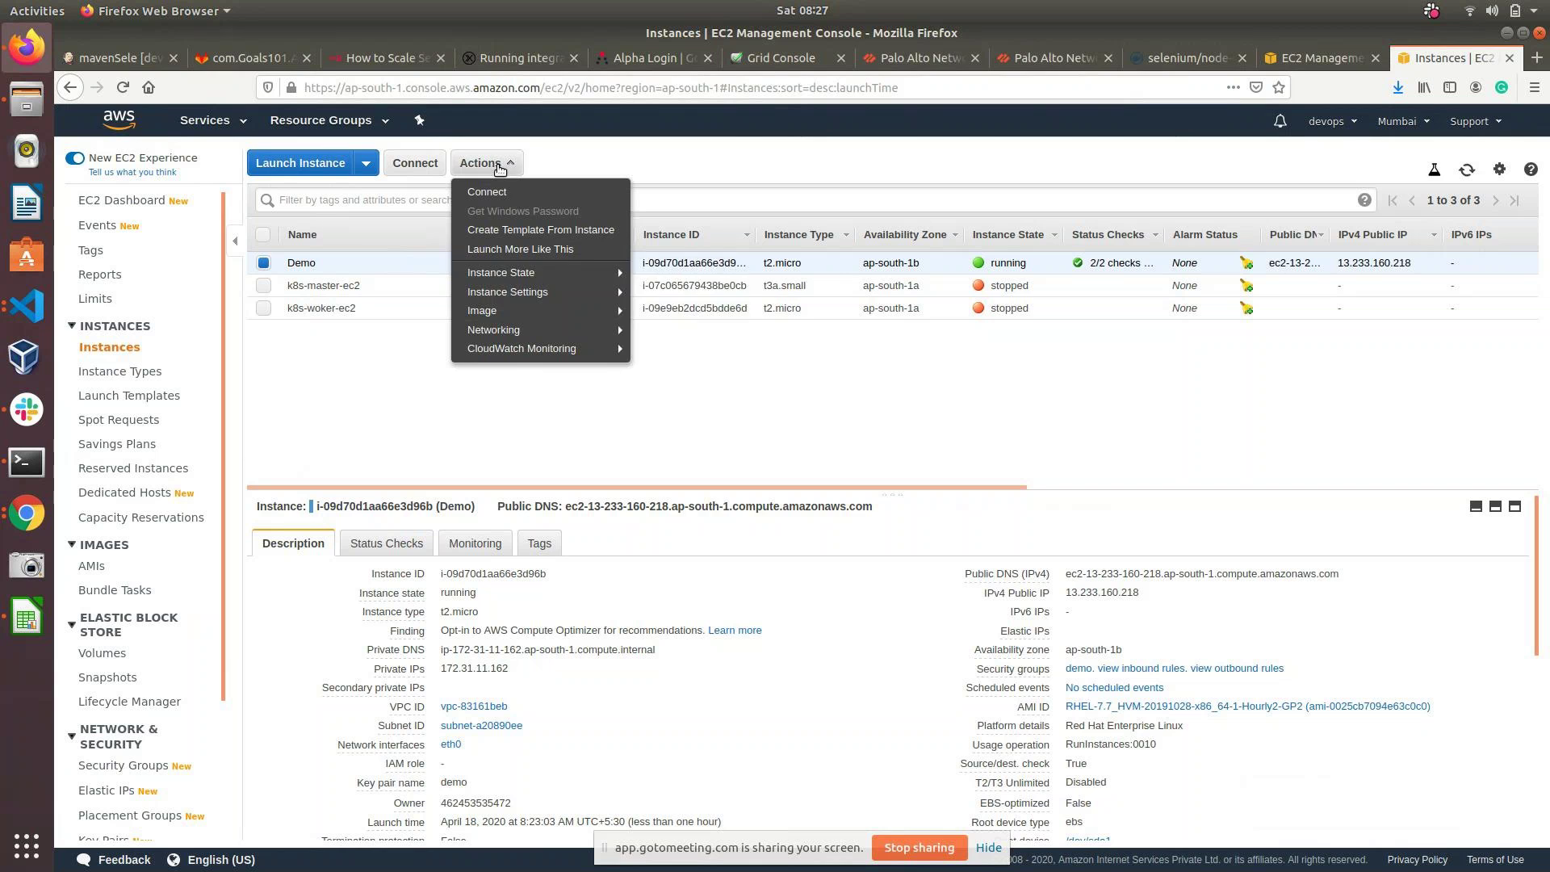
pyautogui.moveTo(564, 298)
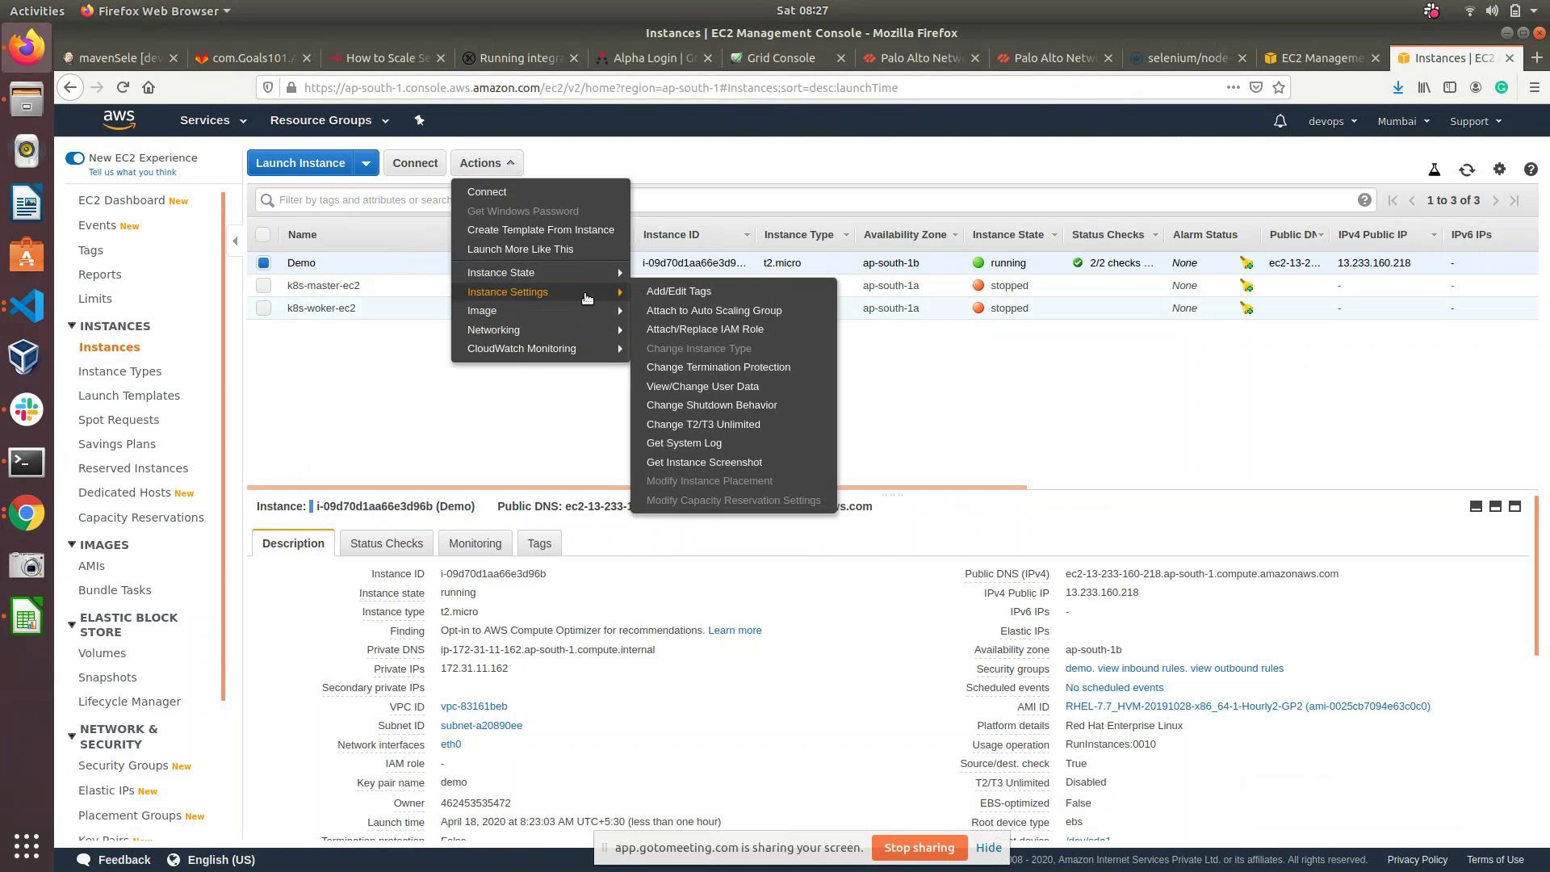
pyautogui.click(729, 386)
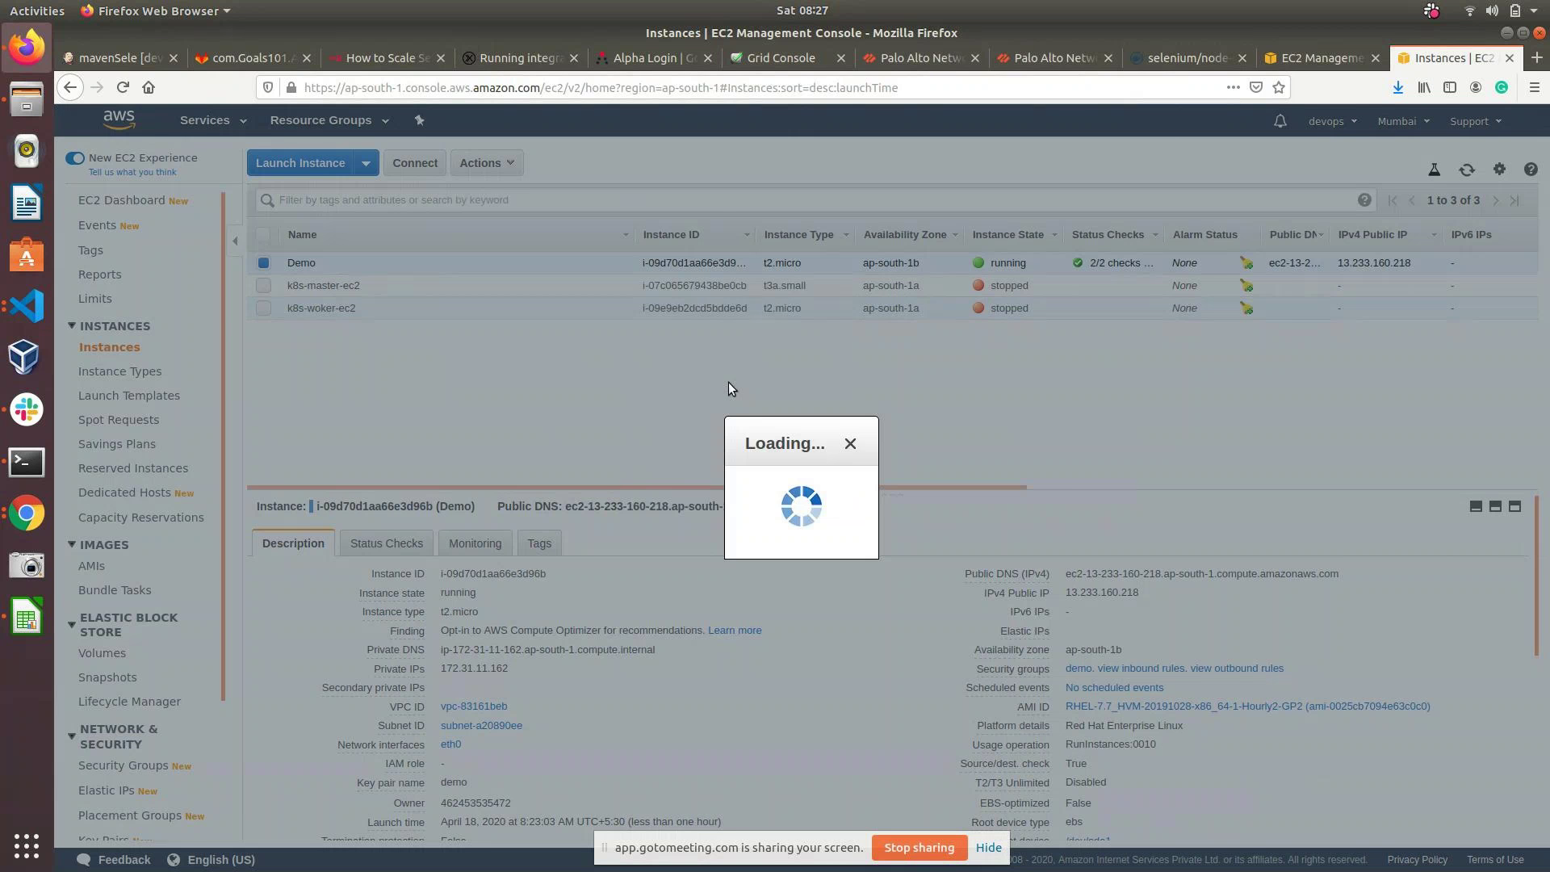
pyautogui.hotkey('ctrl', 'a')
pyautogui.hotkey('ctrl', 'c')
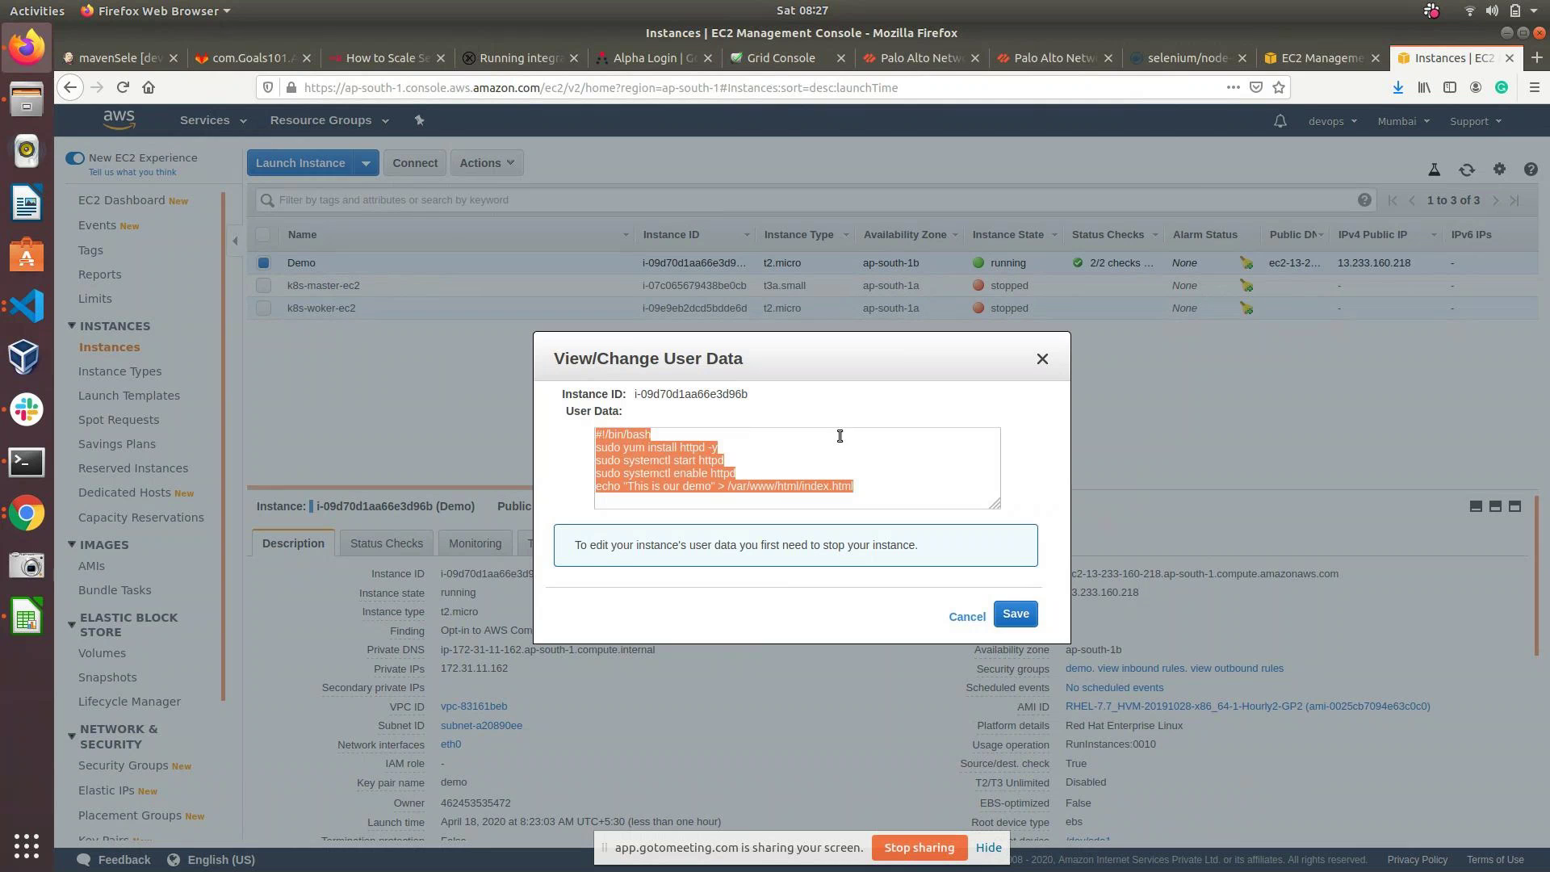
# Step: Return to the demo-lc launch configuration and paste the copied httpd script as text into its user data
pyautogui.click(1287, 57)
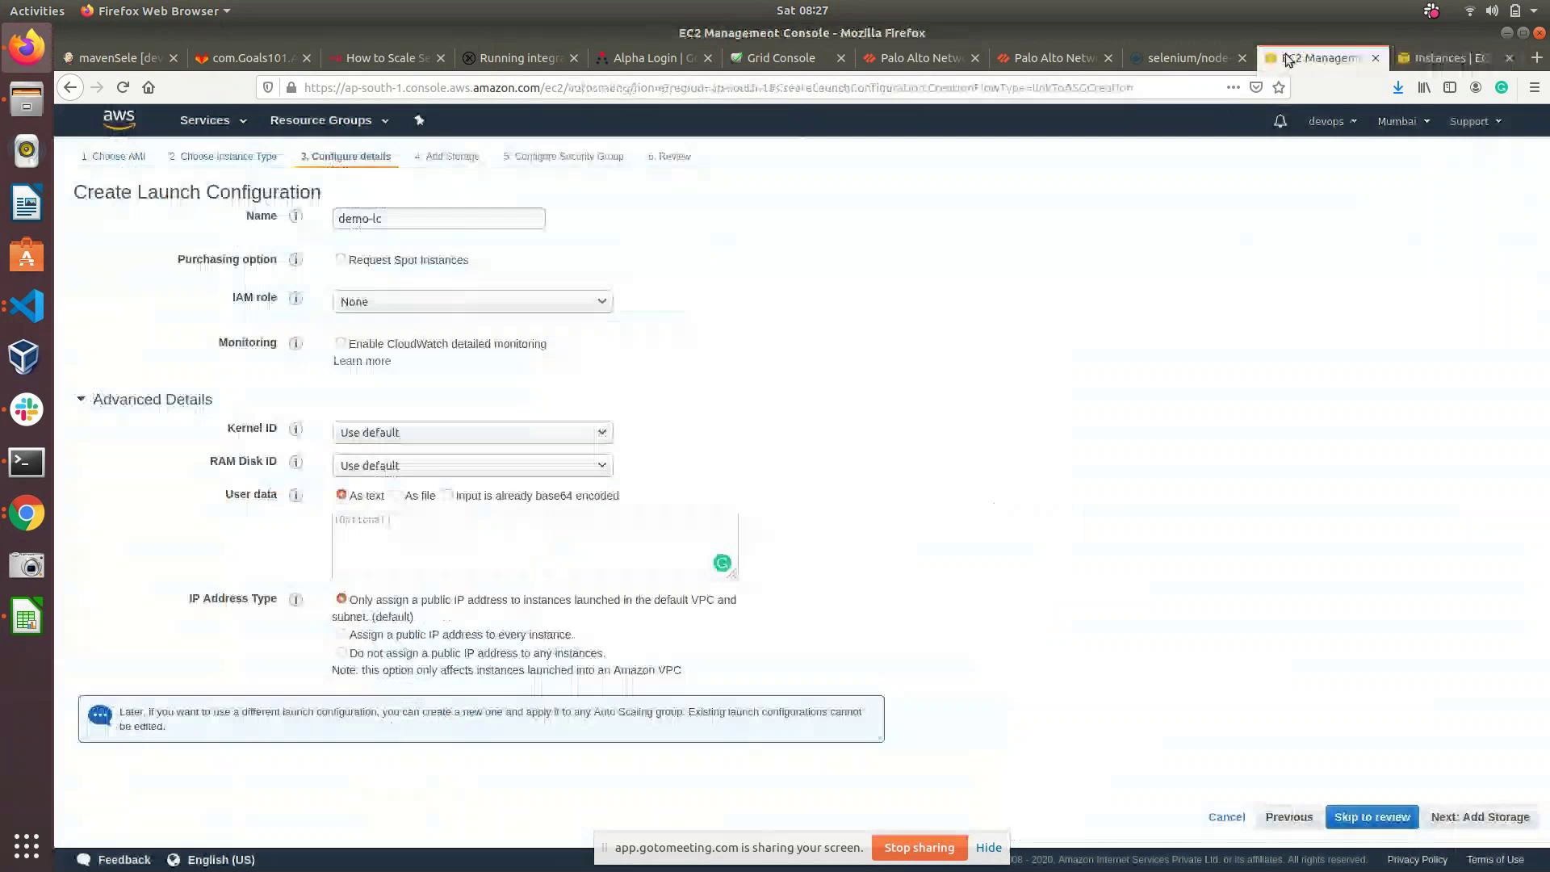
pyautogui.click(388, 568)
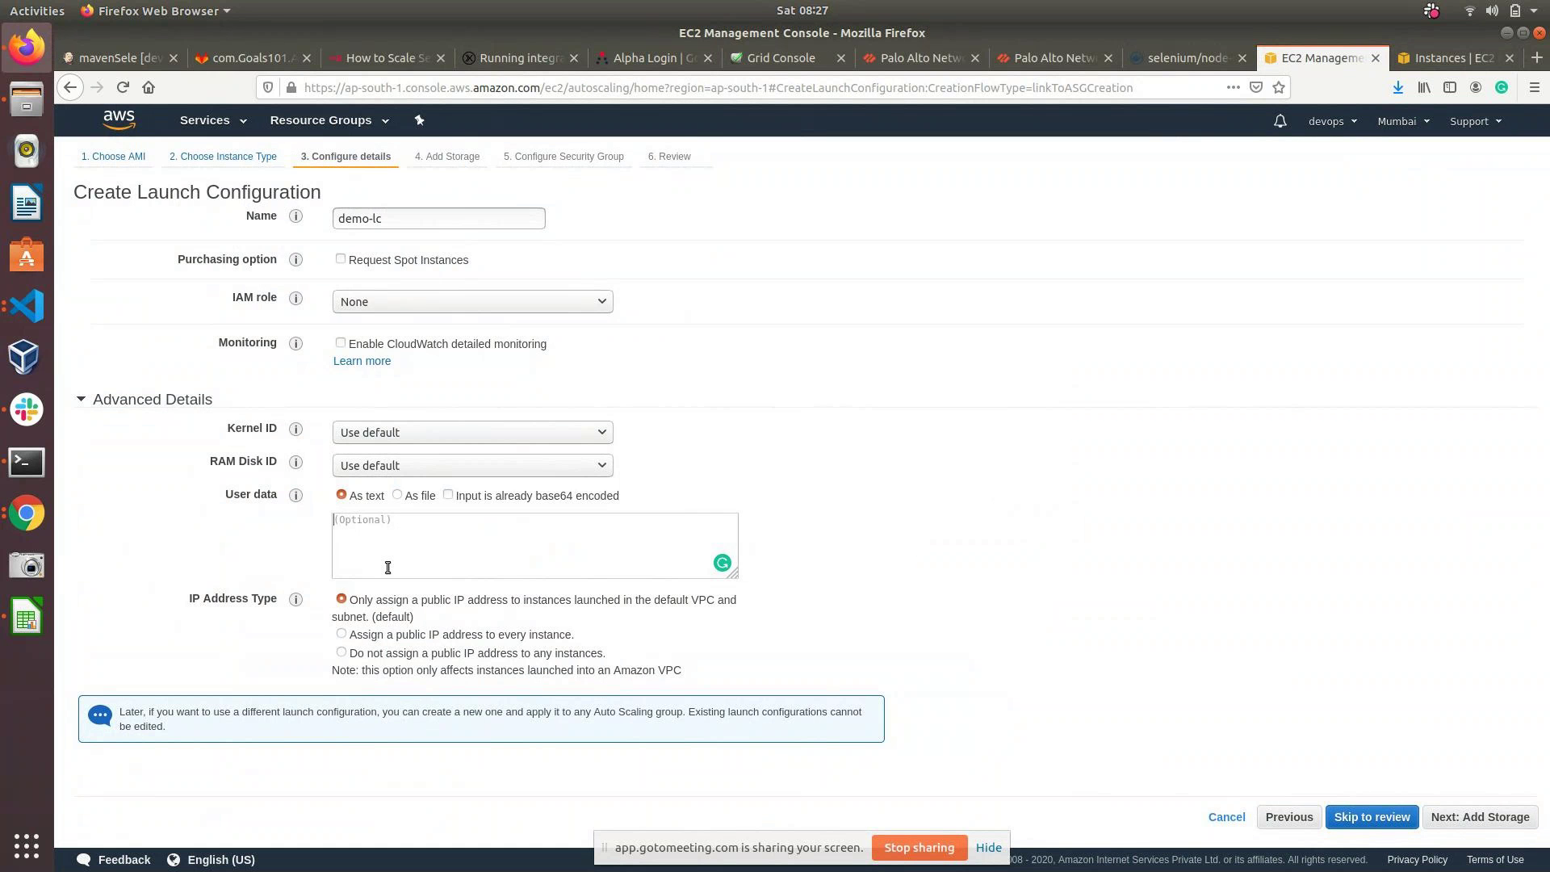
pyautogui.hotkey('ctrl', 'v')
pyautogui.click(465, 568)
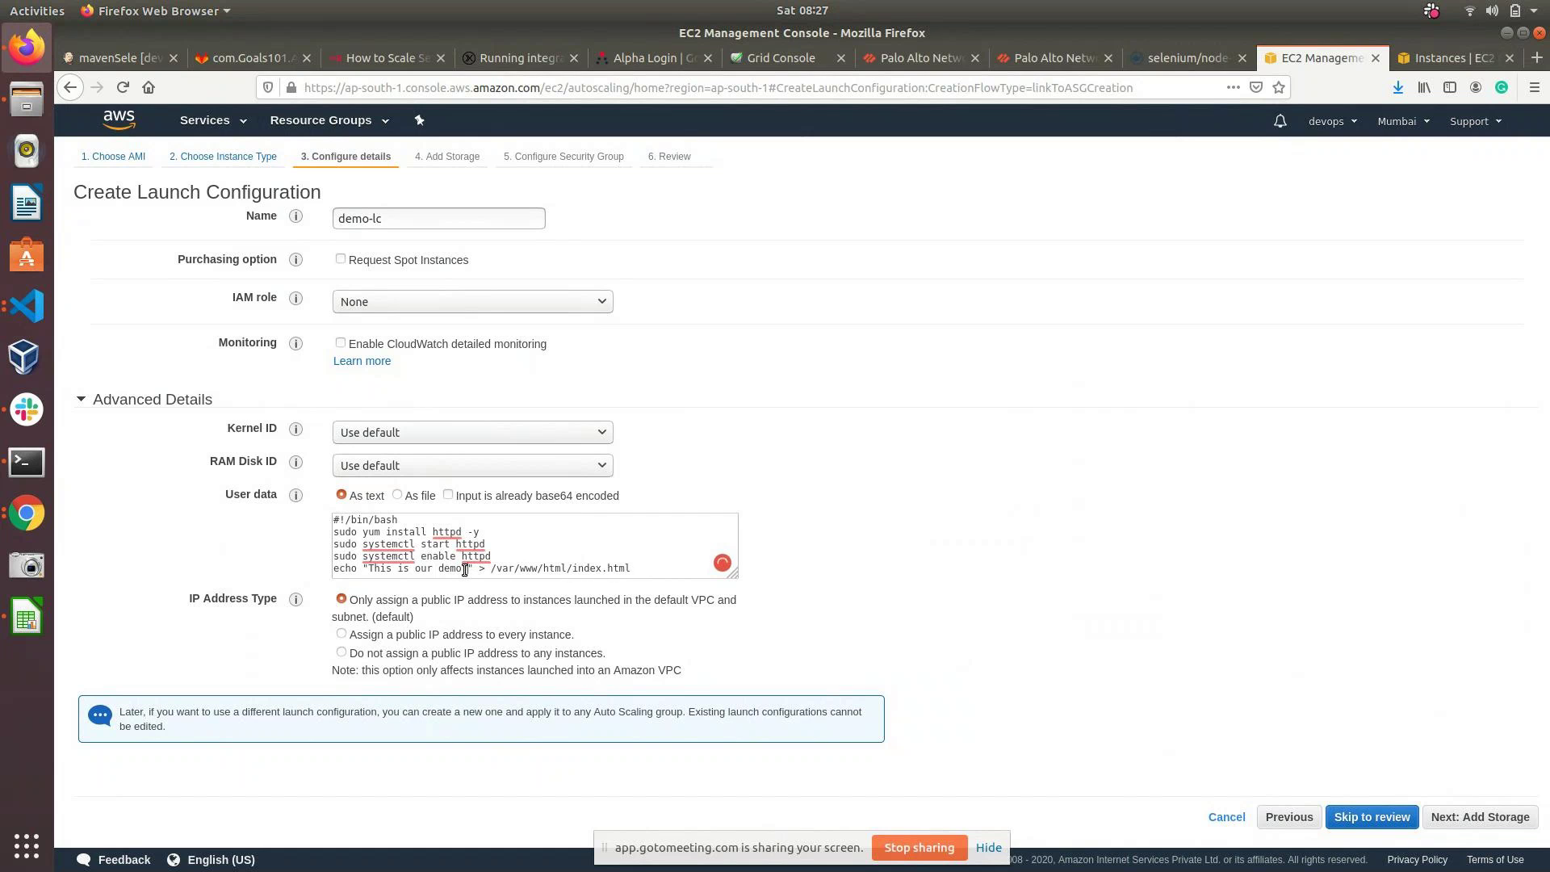
# Step: Change the user data script's echo message to "This is our demo in ASG" and proceed to the storage settings
pyautogui.write('i n')
pyautogui.press('BackSpace')
pyautogui.press('BackSpace')
pyautogui.write('n ASG')
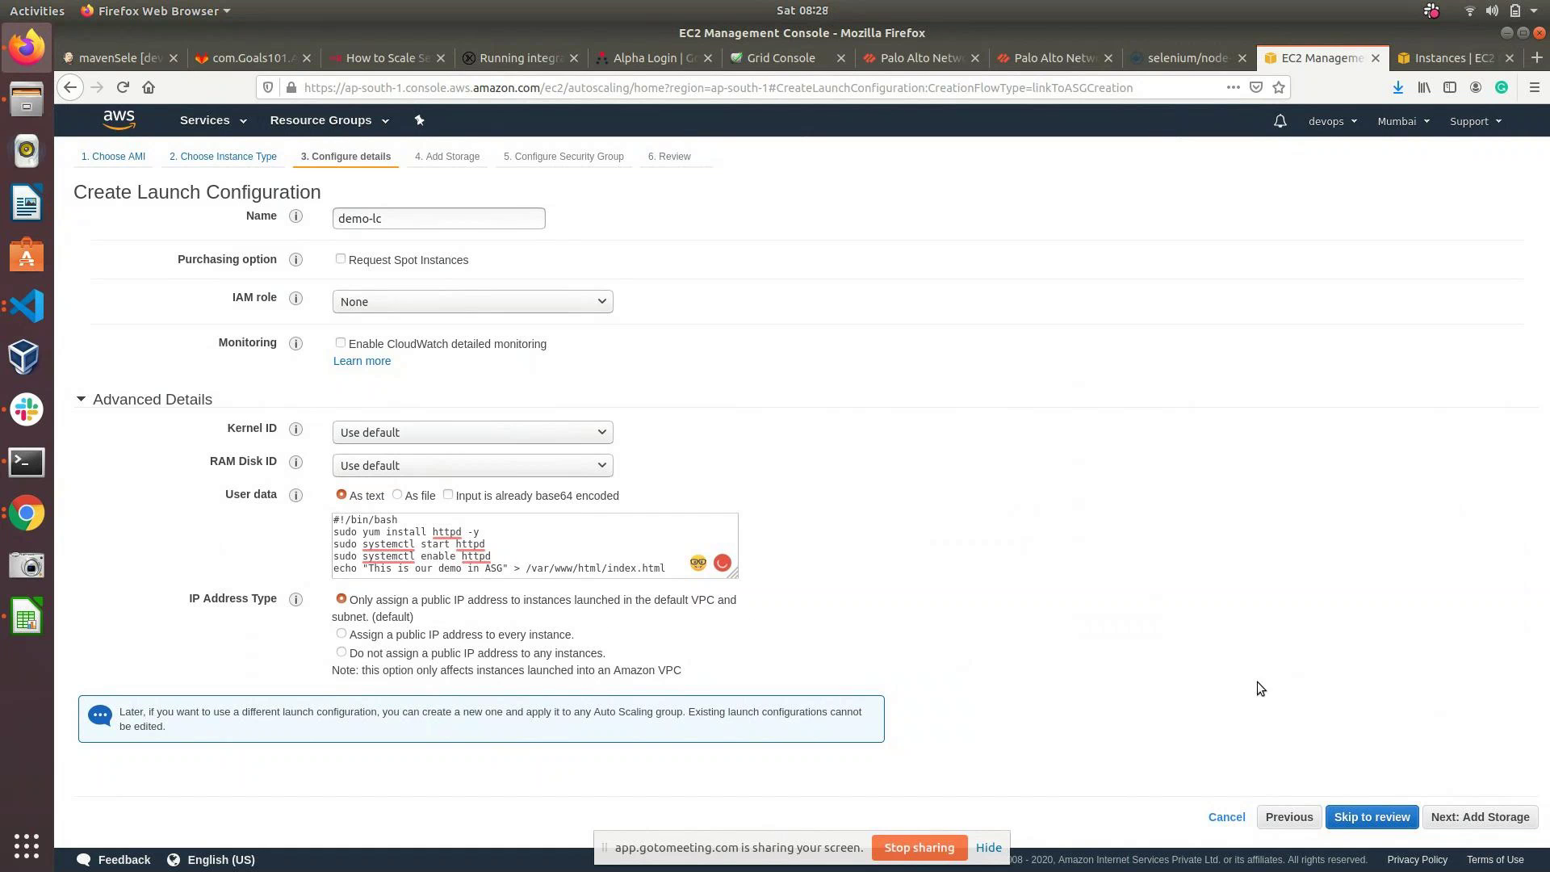
pyautogui.click(1482, 820)
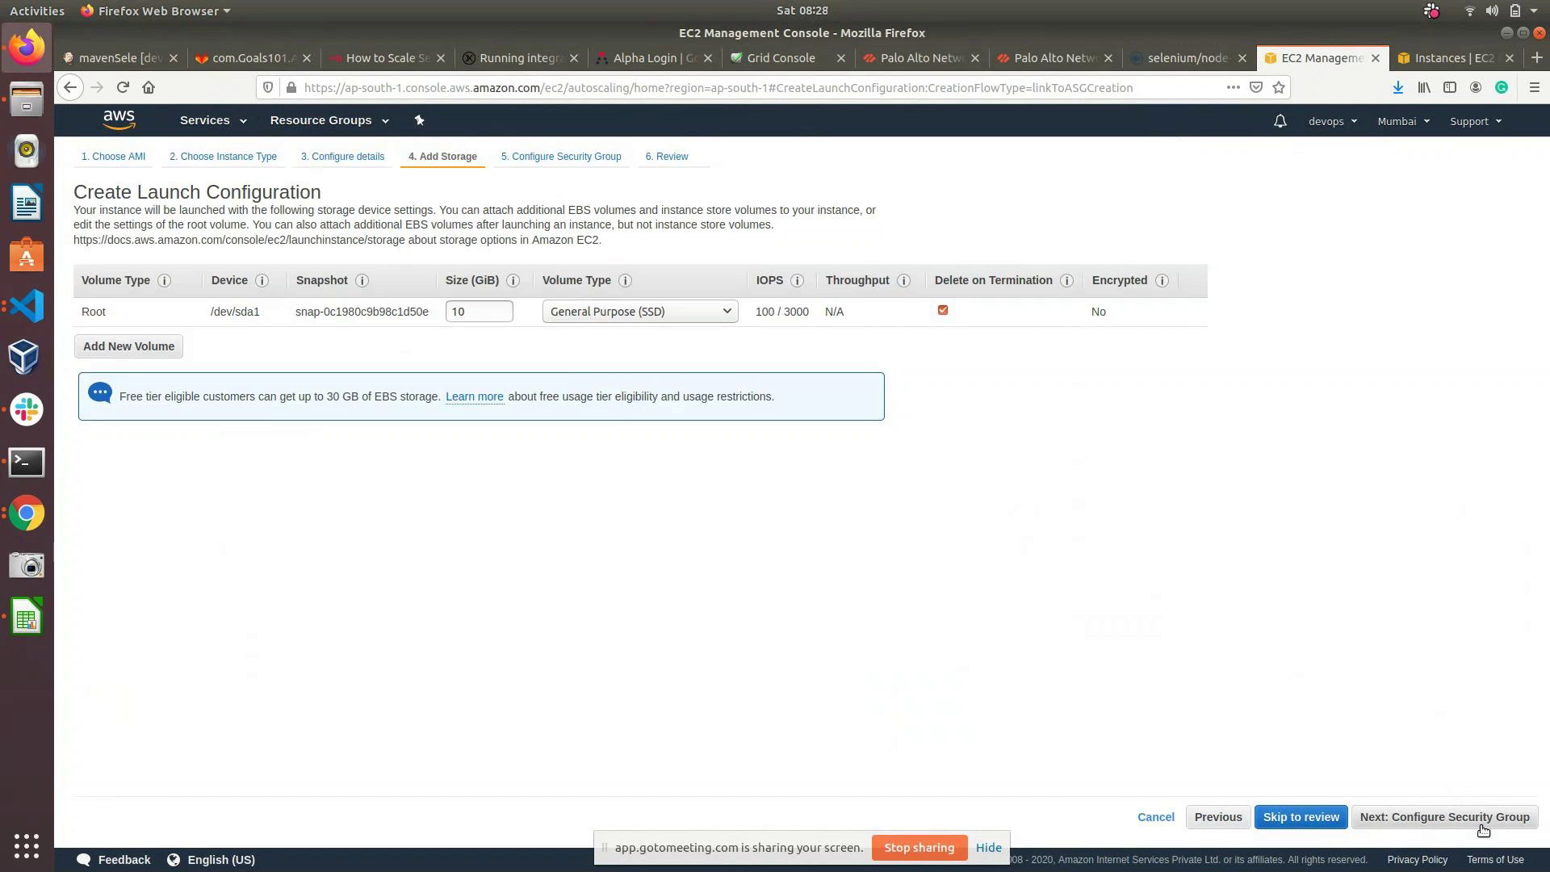
# Step: Keep the default root storage, assign the existing "demo" security group, and proceed to the launch configuration review
pyautogui.click(1474, 820)
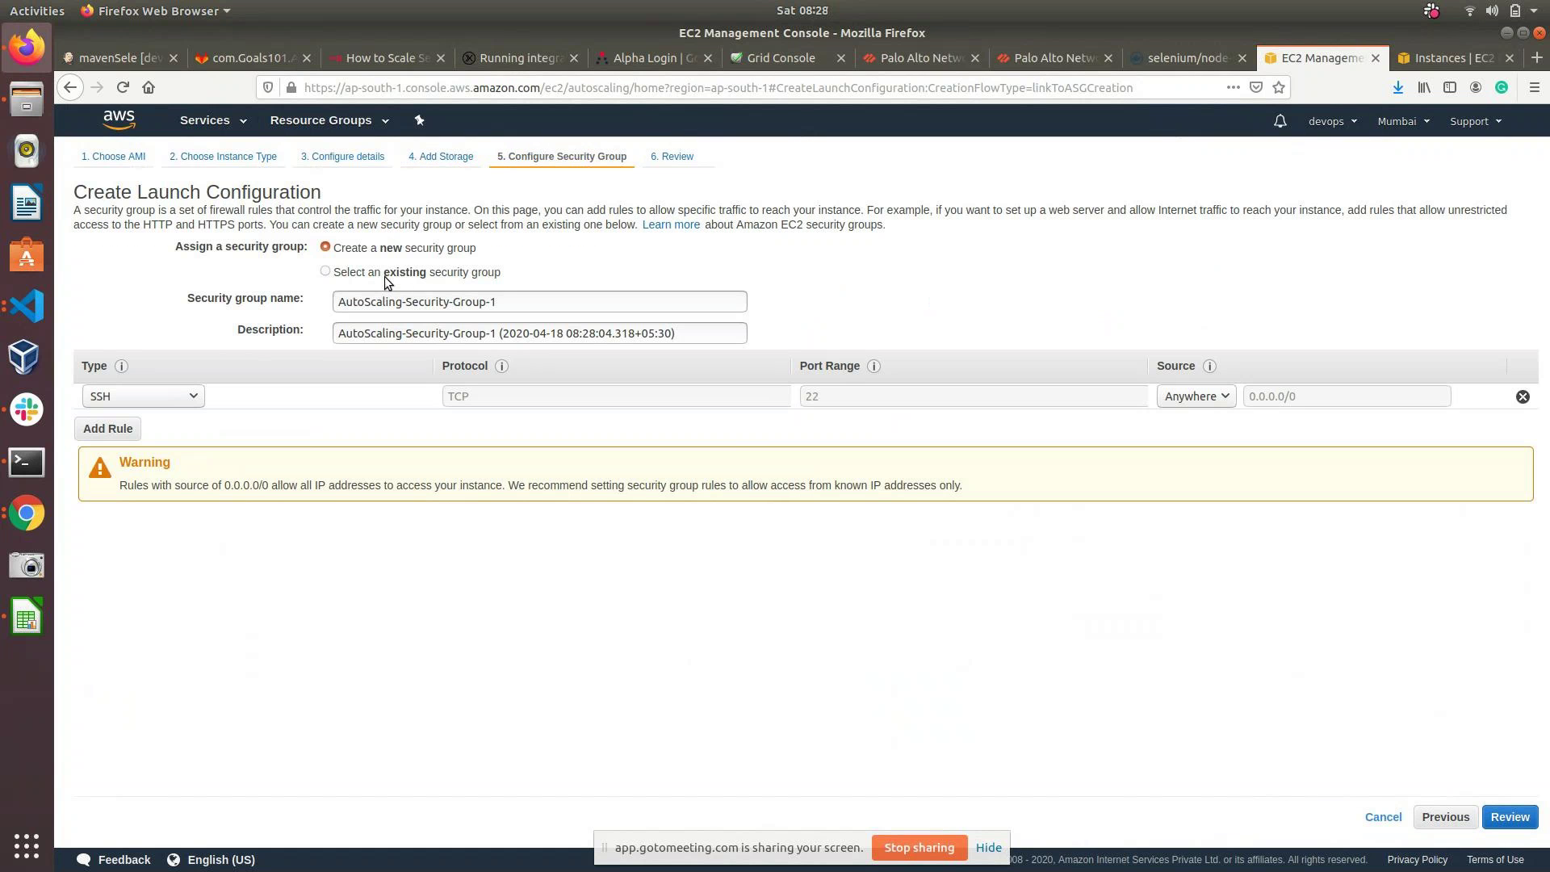
pyautogui.click(384, 276)
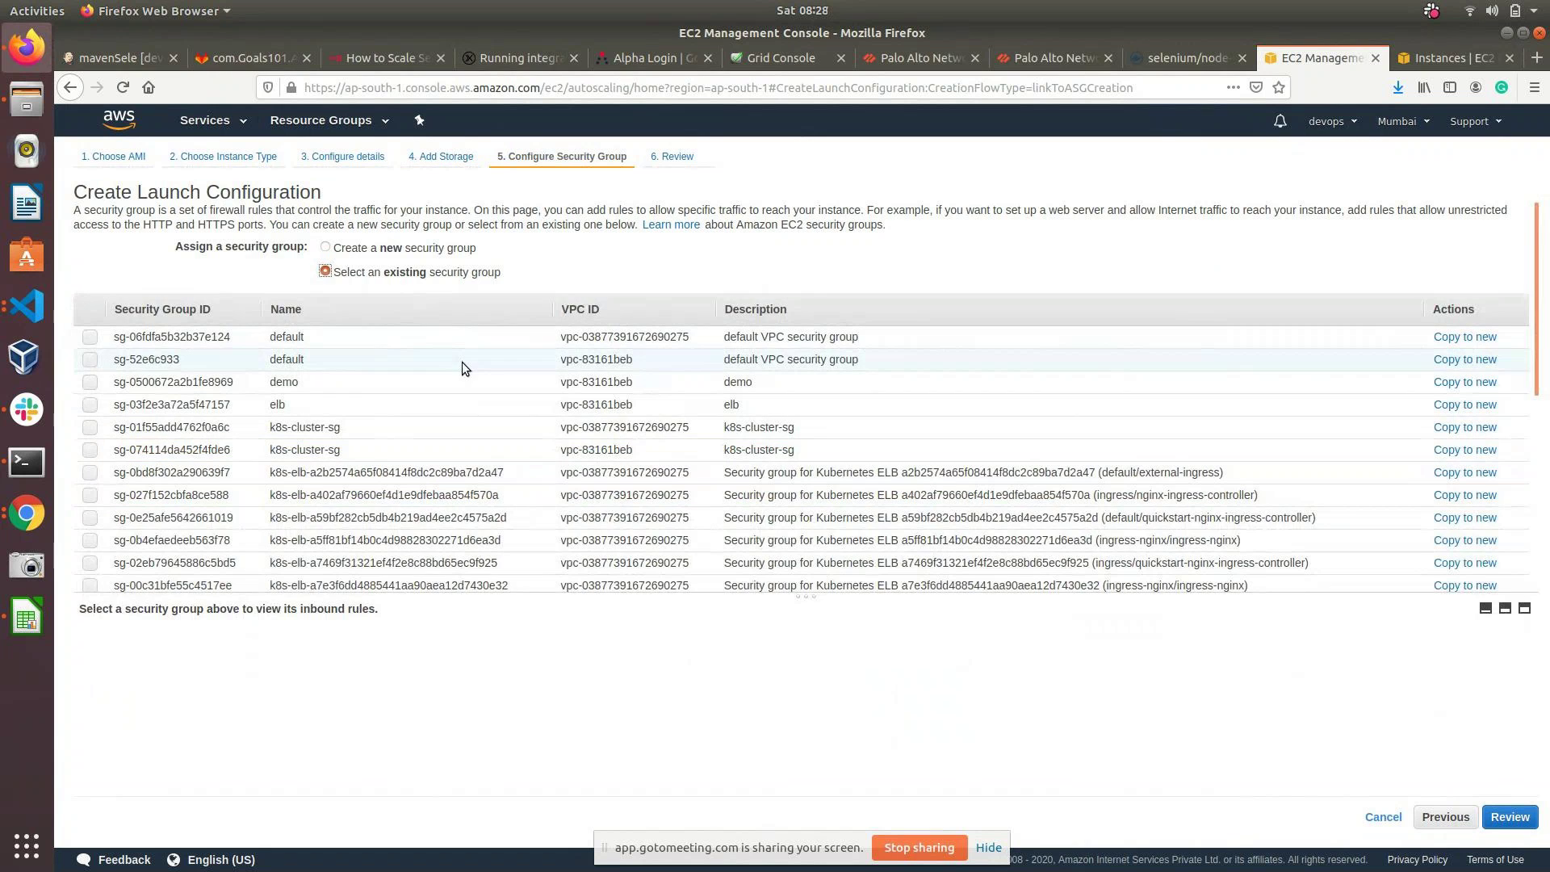
pyautogui.click(358, 385)
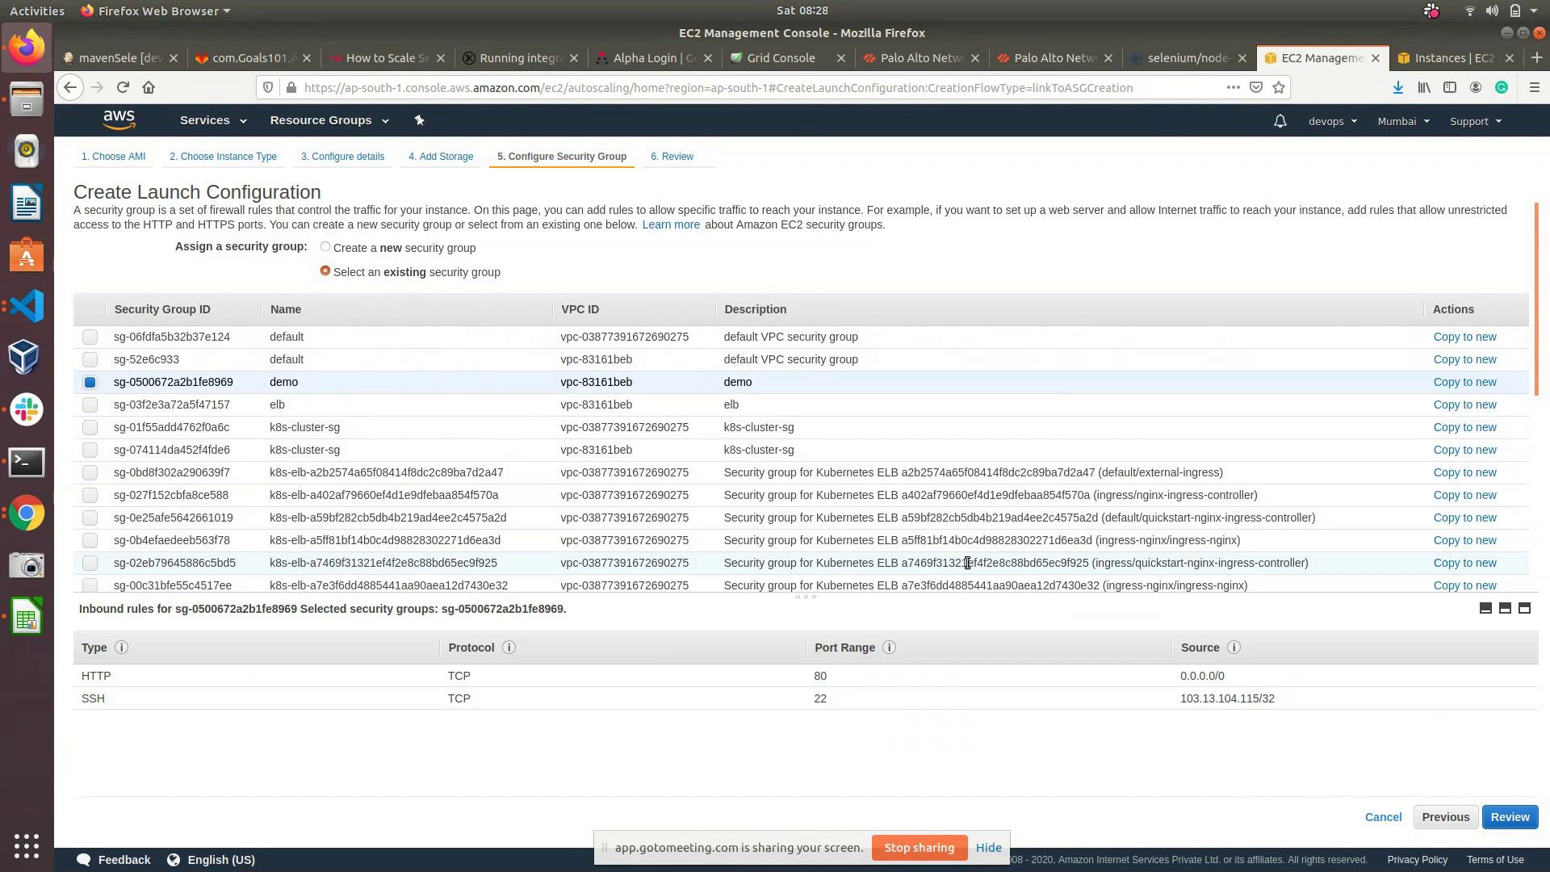
pyautogui.click(1505, 815)
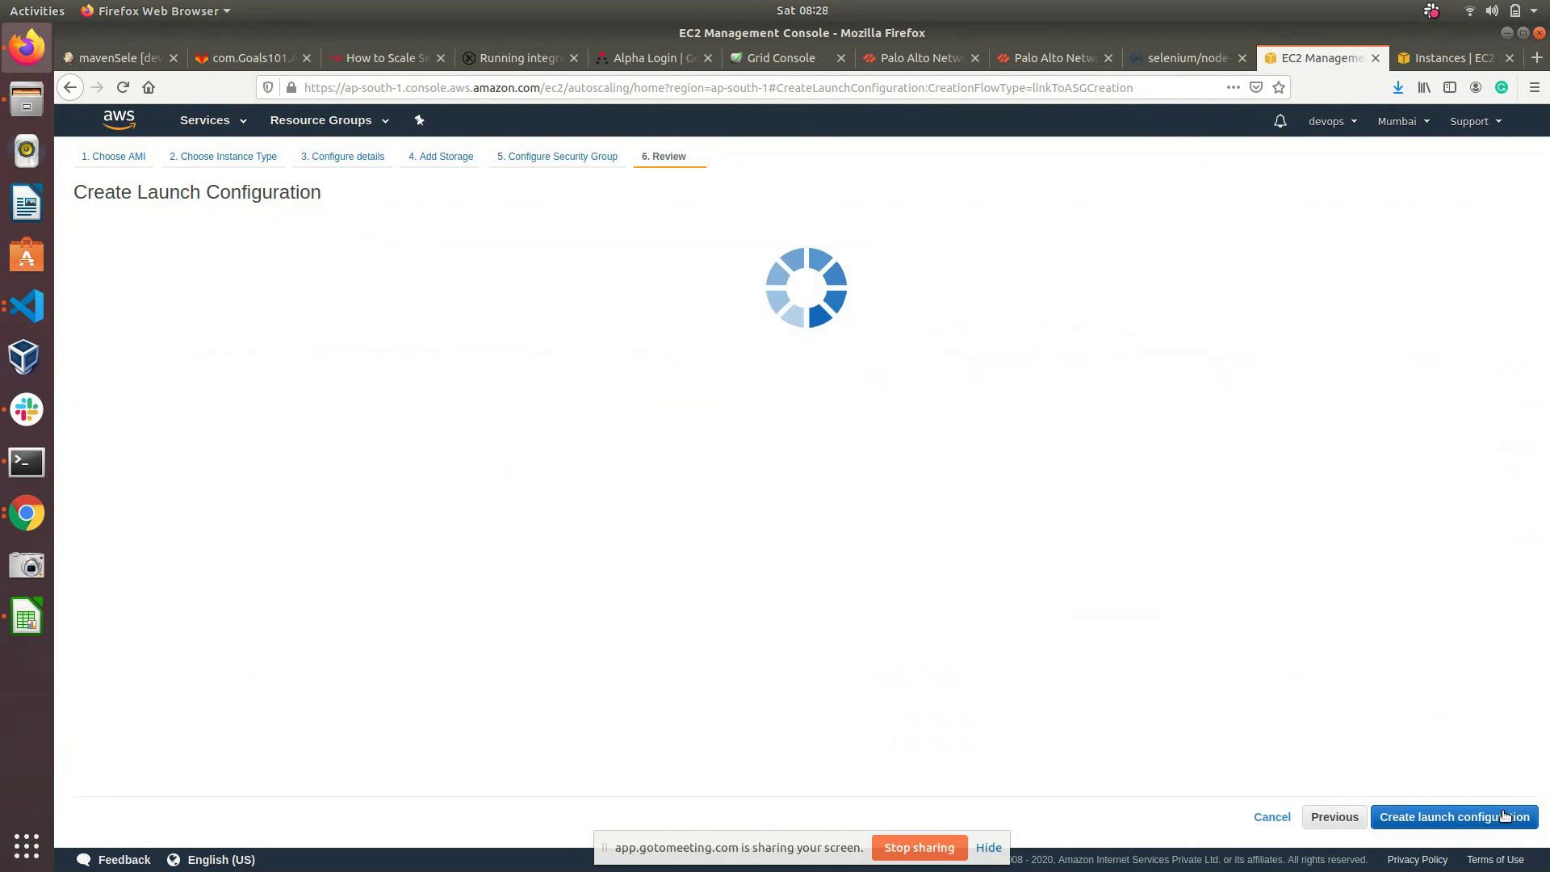
# Step: Create the launch configuration with the existing demo key pair, acknowledging access to its private key file
pyautogui.click(1455, 818)
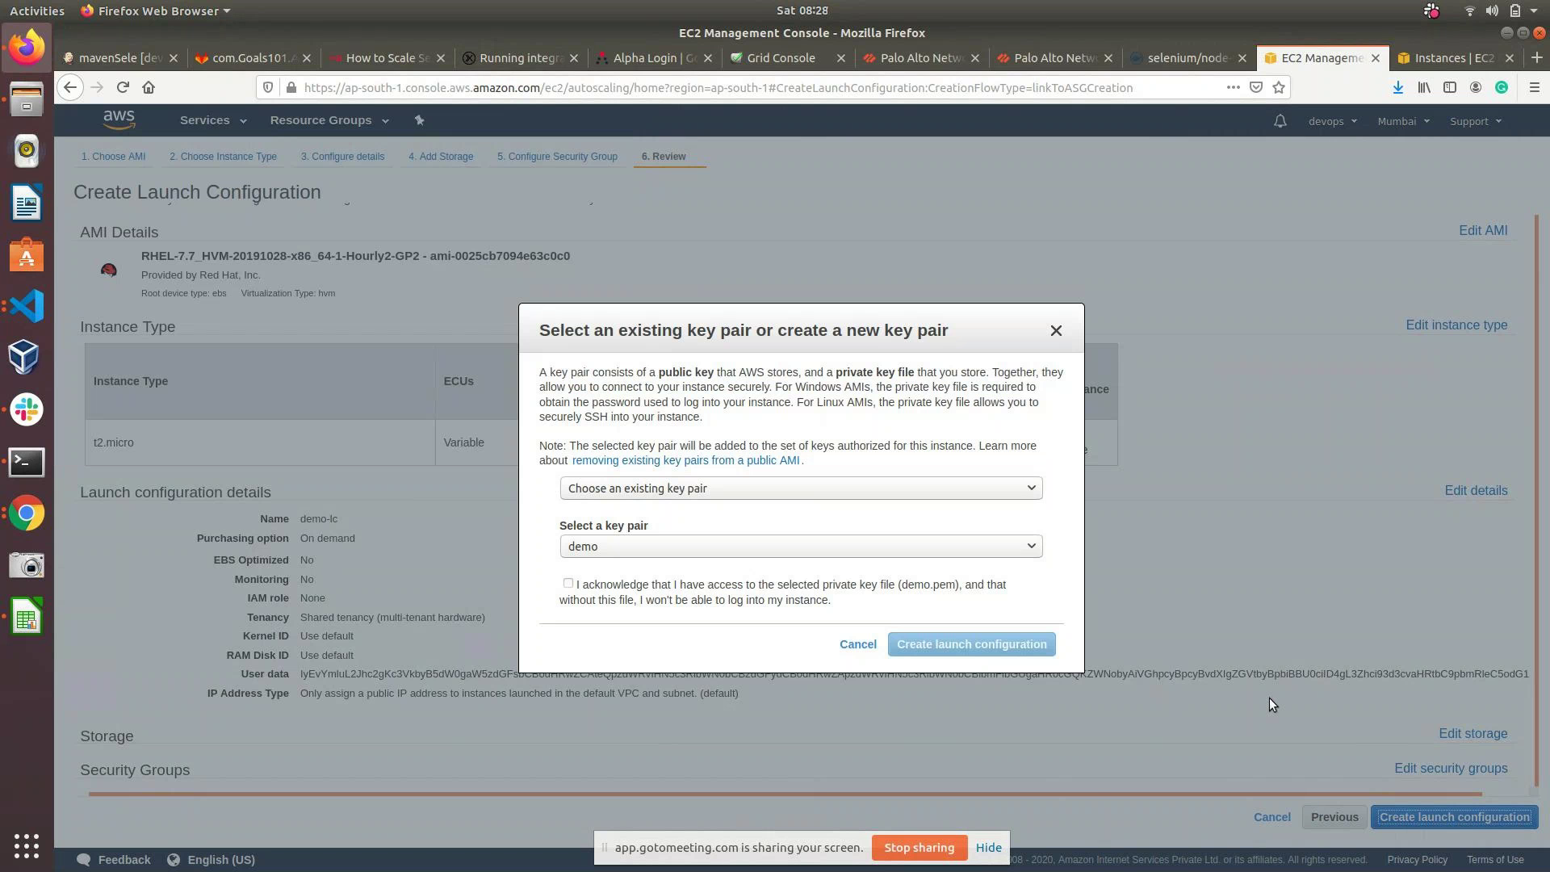
pyautogui.click(646, 596)
pyautogui.click(947, 644)
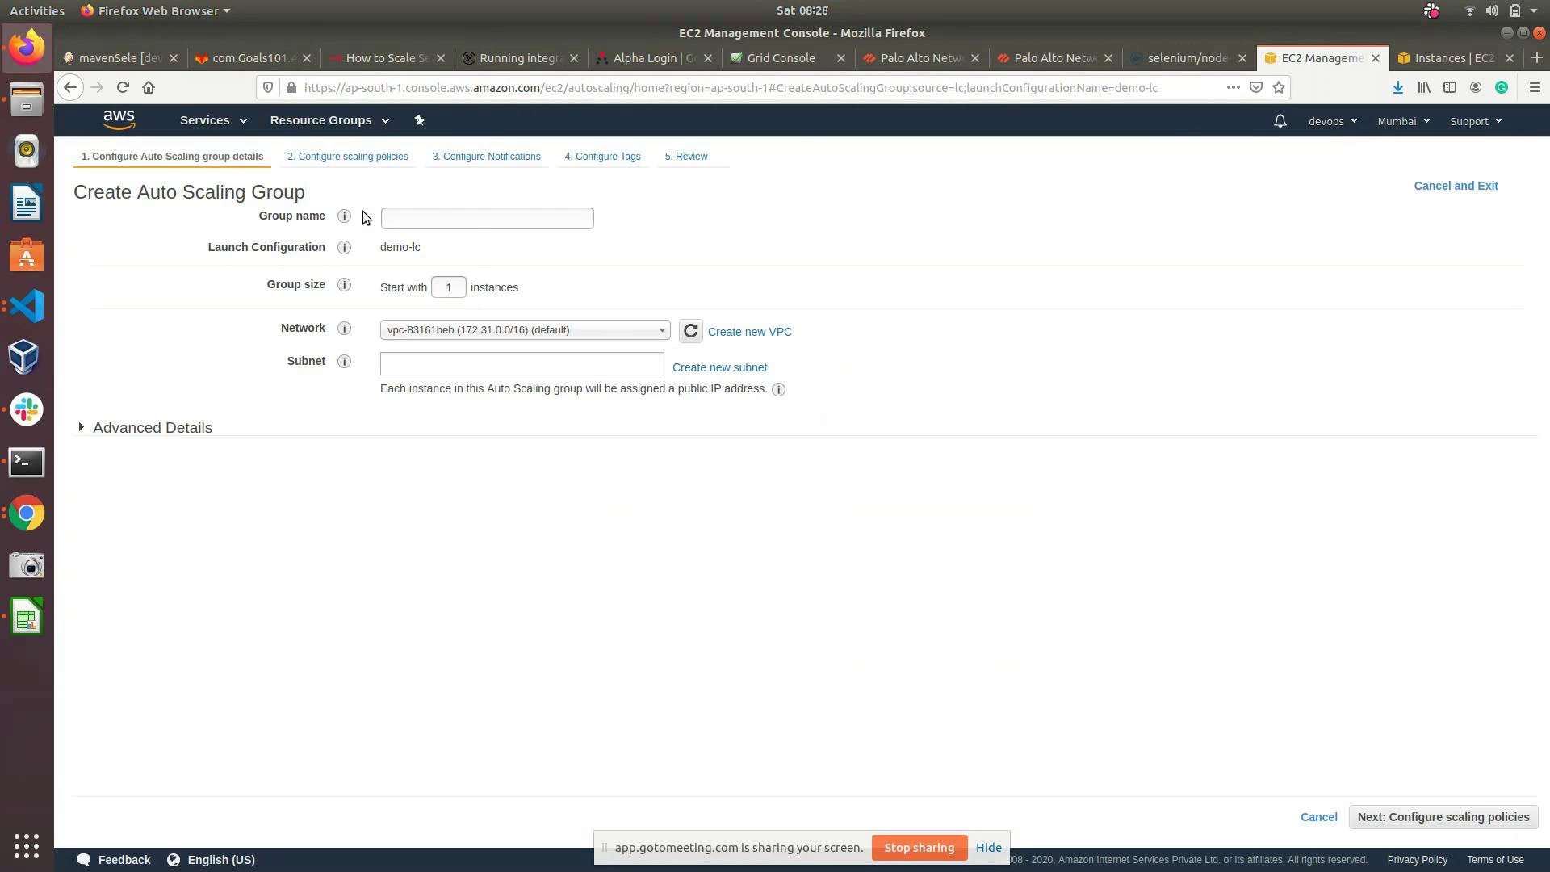
# Step: Name the Auto Scaling group "demo-asg" and add the default subnets in ap-south-1b and ap-south-1a
pyautogui.click(431, 219)
pyautogui.write('demo-asg')
pyautogui.tripleClick(389, 247)
pyautogui.doubleClick(460, 296)
pyautogui.click(464, 368)
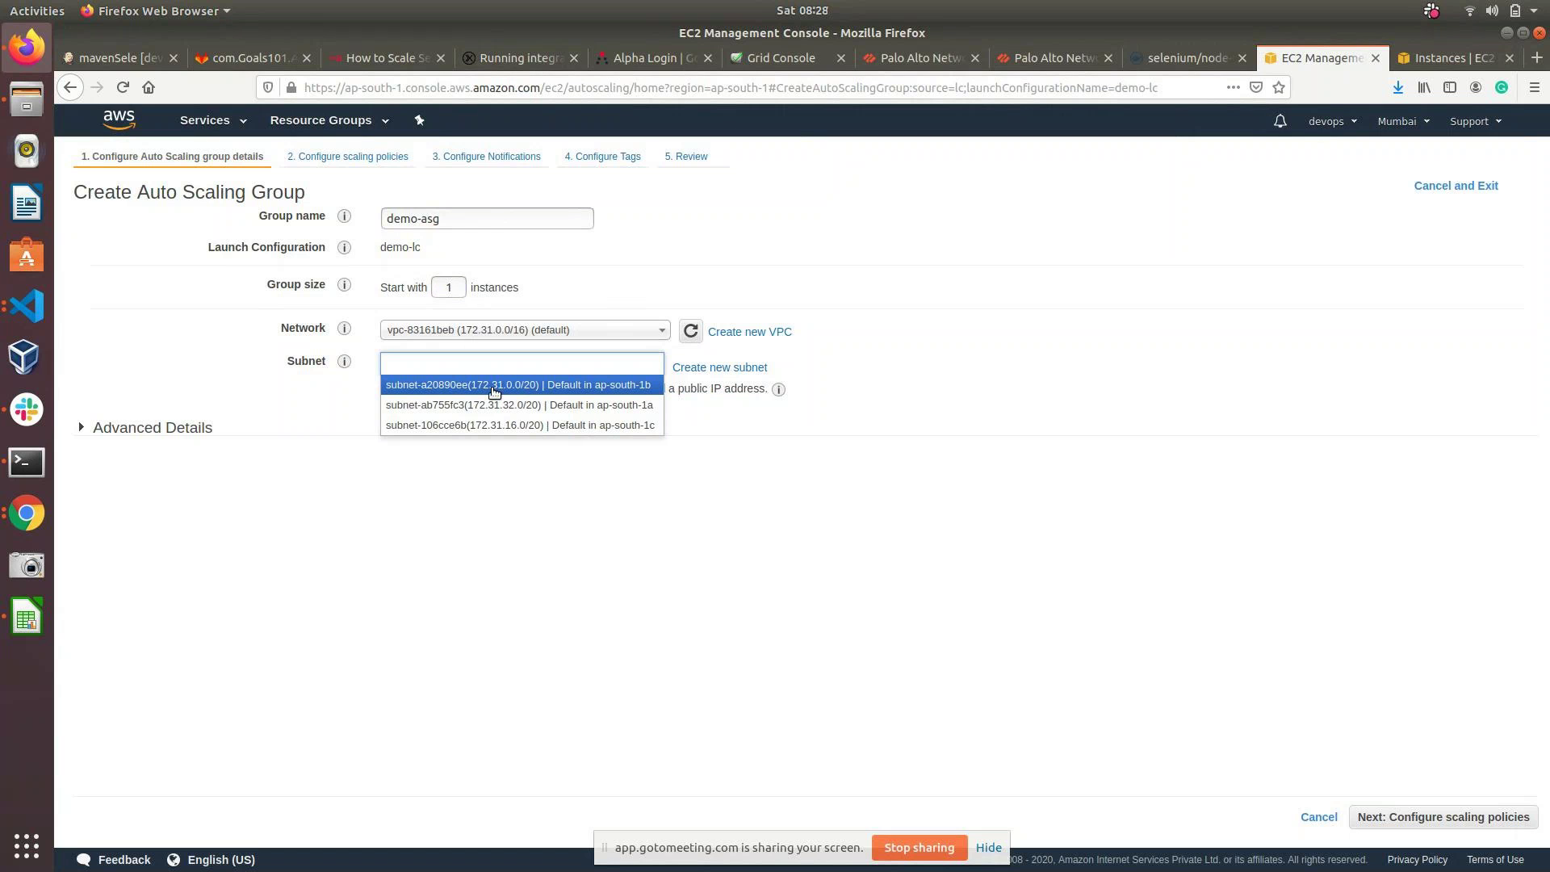
pyautogui.click(494, 386)
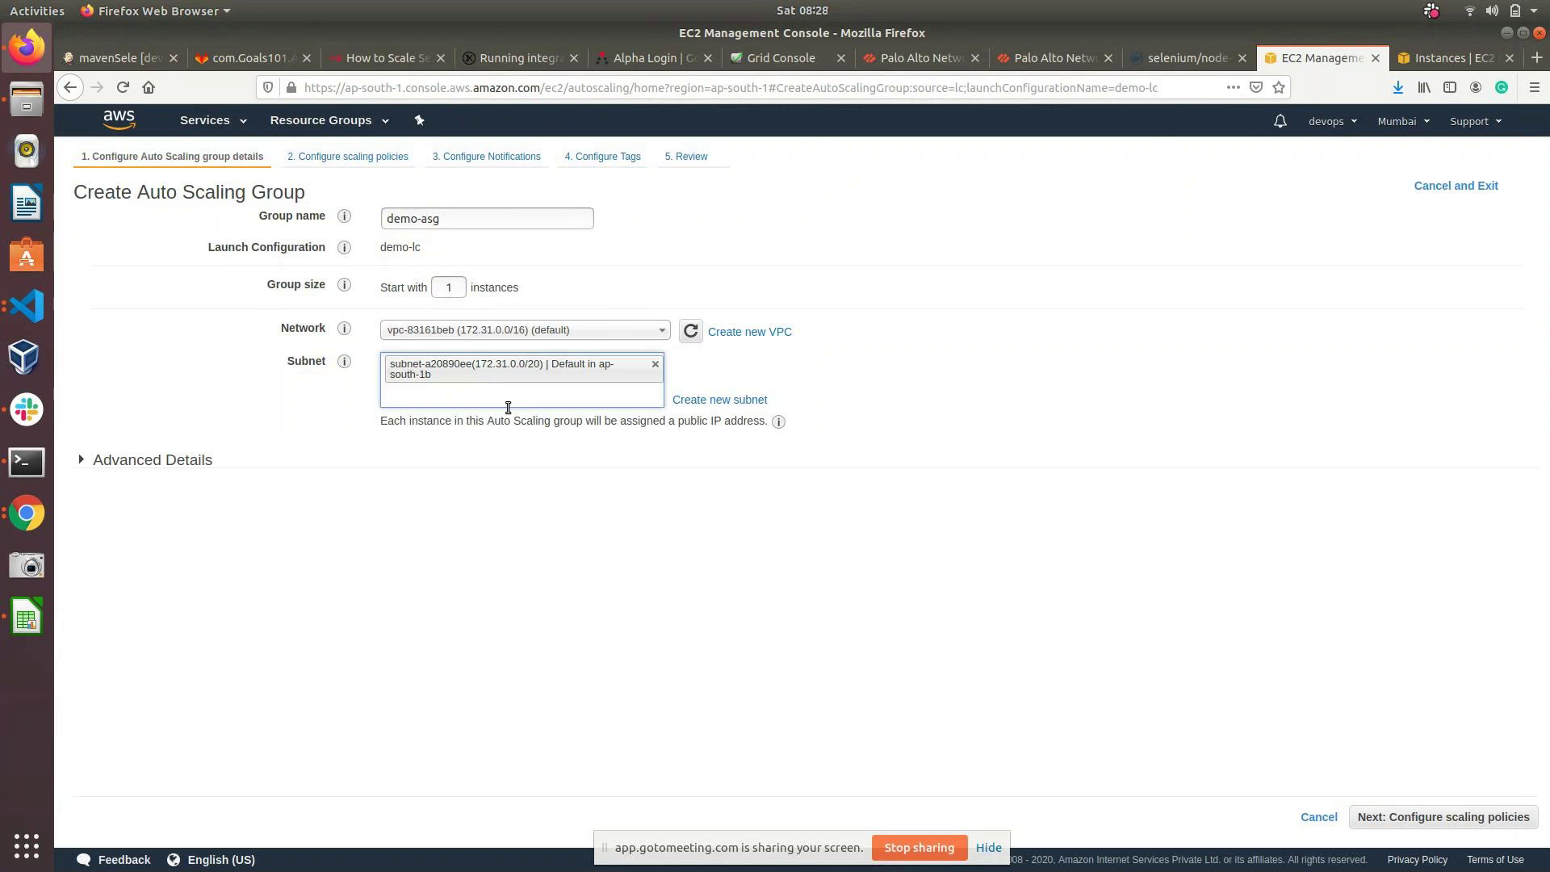
pyautogui.click(508, 406)
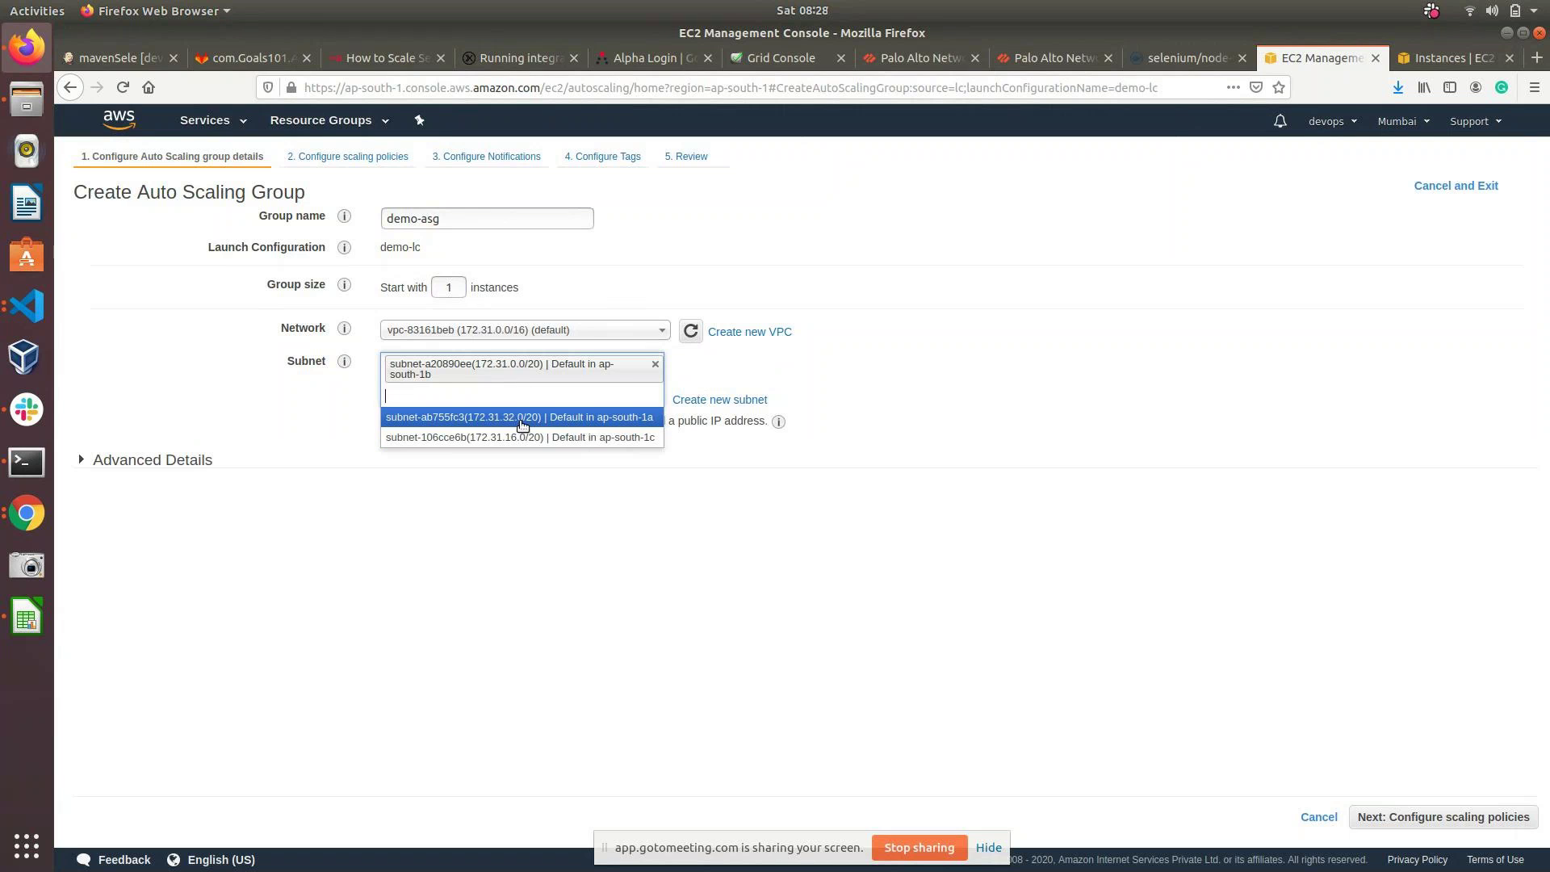
pyautogui.click(522, 420)
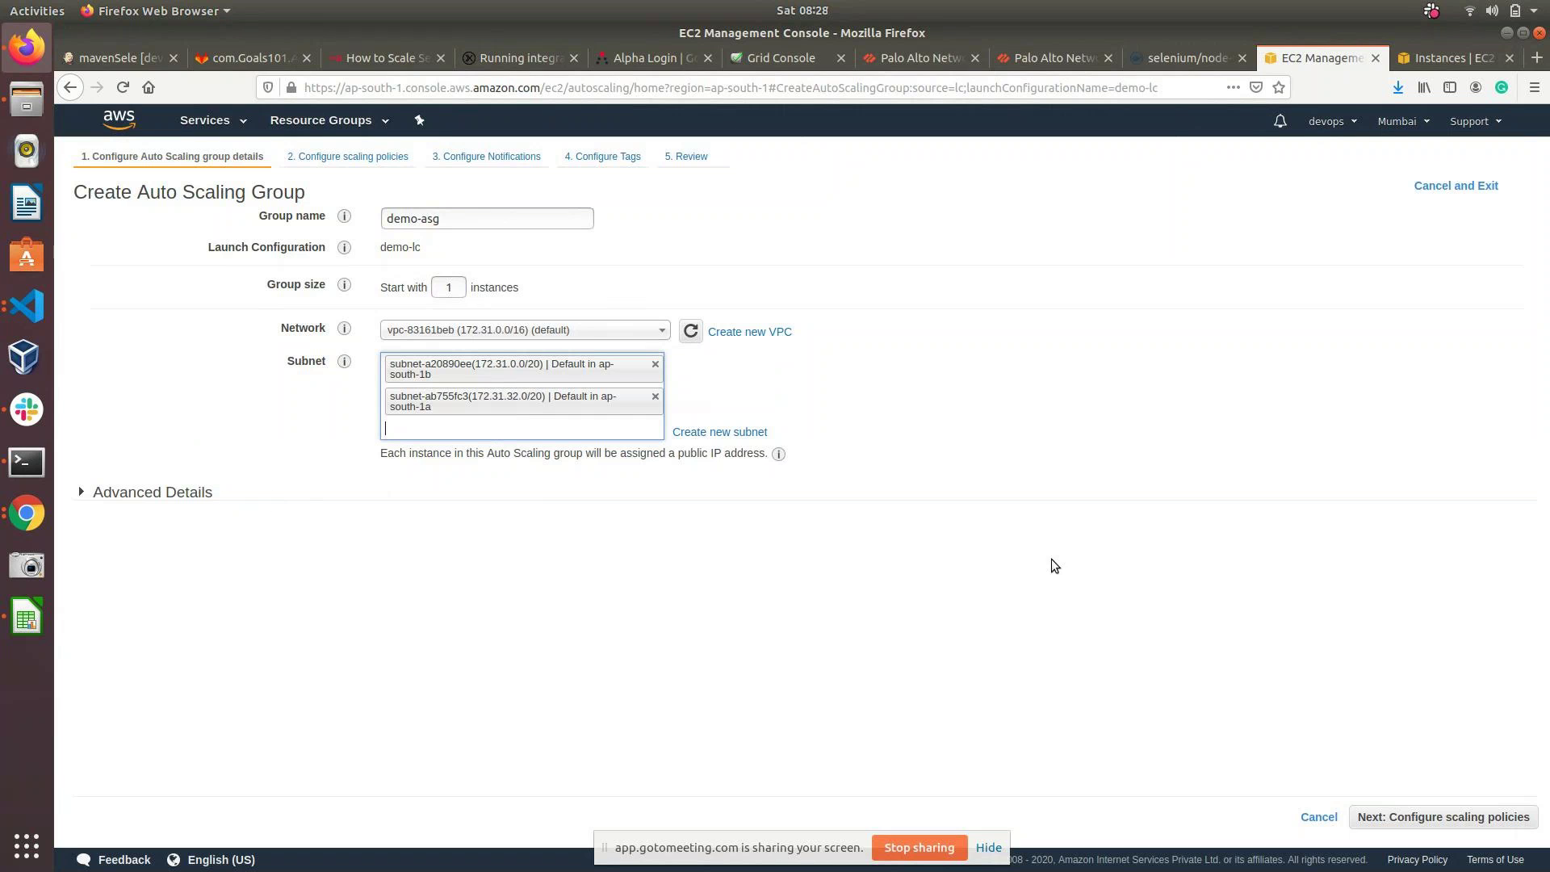
# Step: Keep the group at its initial size without notifications, create the Auto Scaling group, and close the creation status page
pyautogui.click(1433, 816)
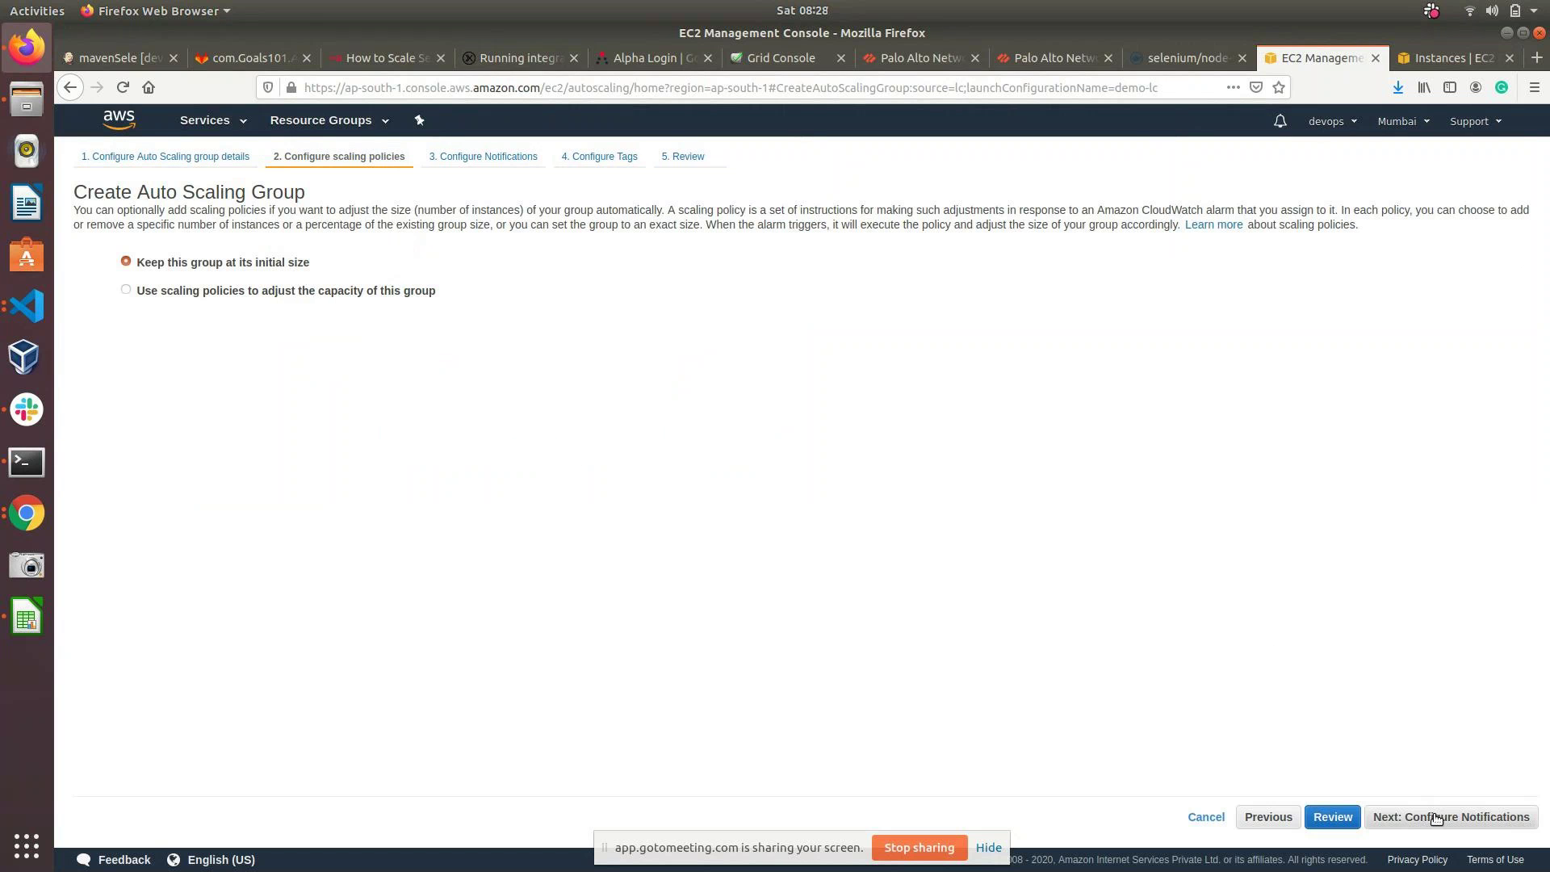
pyautogui.click(1436, 818)
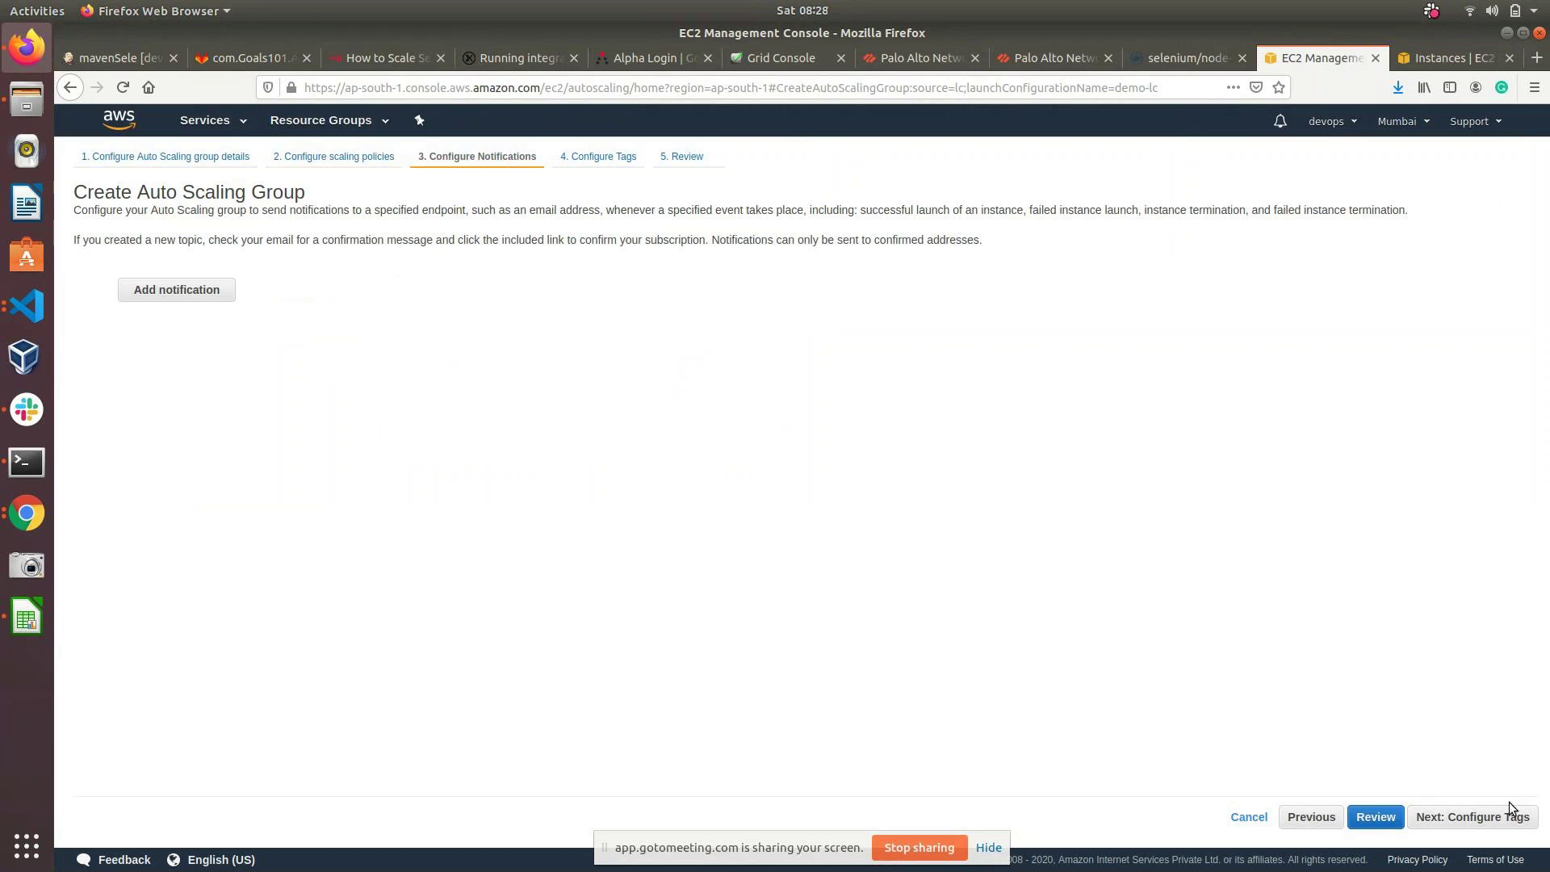
pyautogui.click(1377, 818)
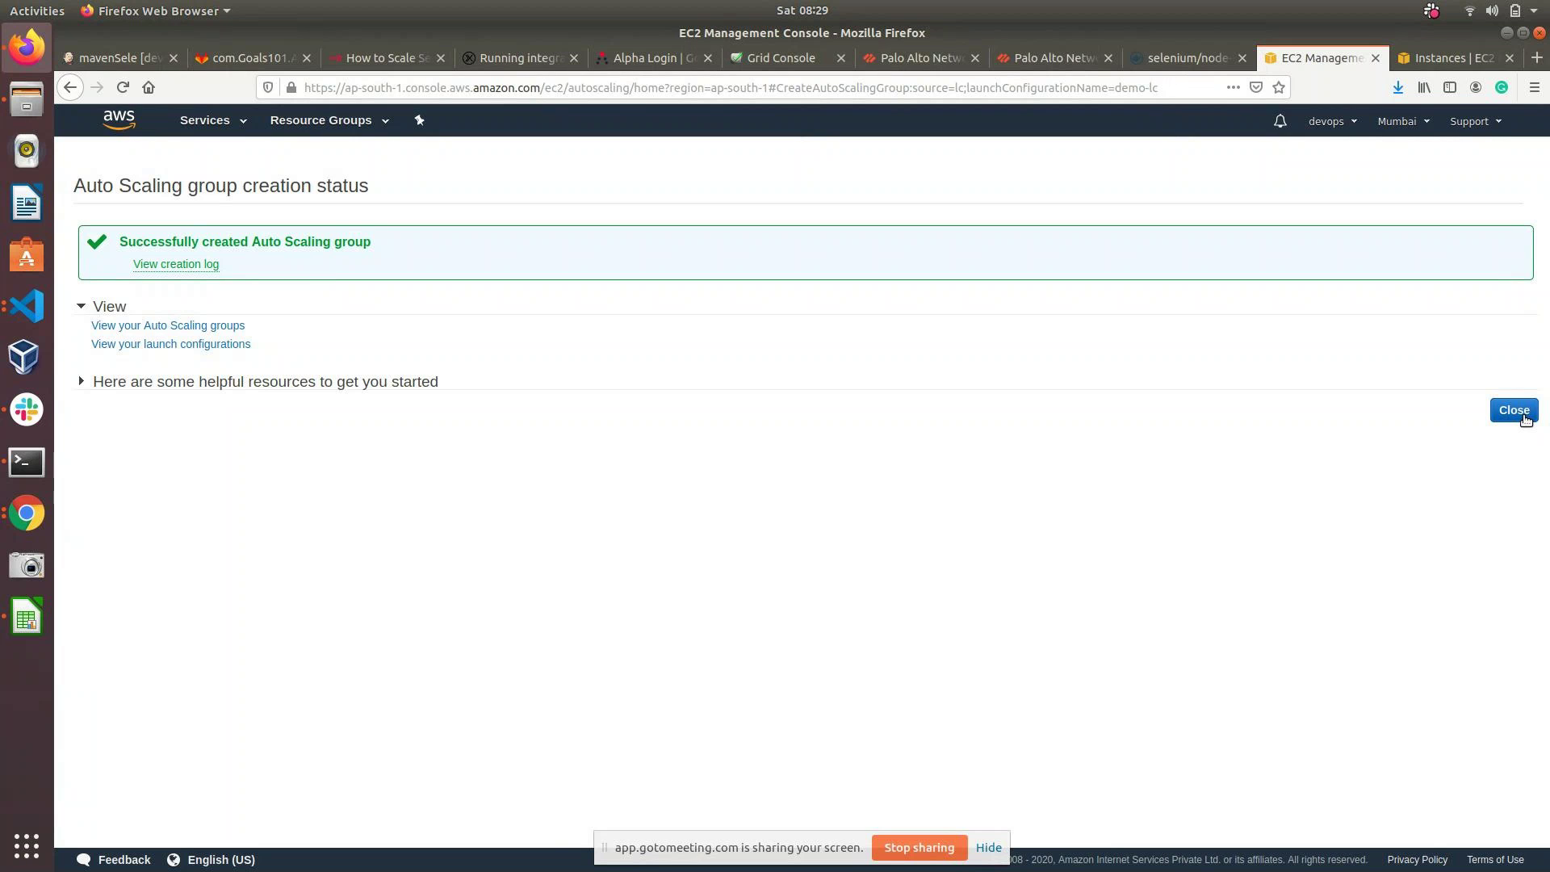
pyautogui.click(1514, 410)
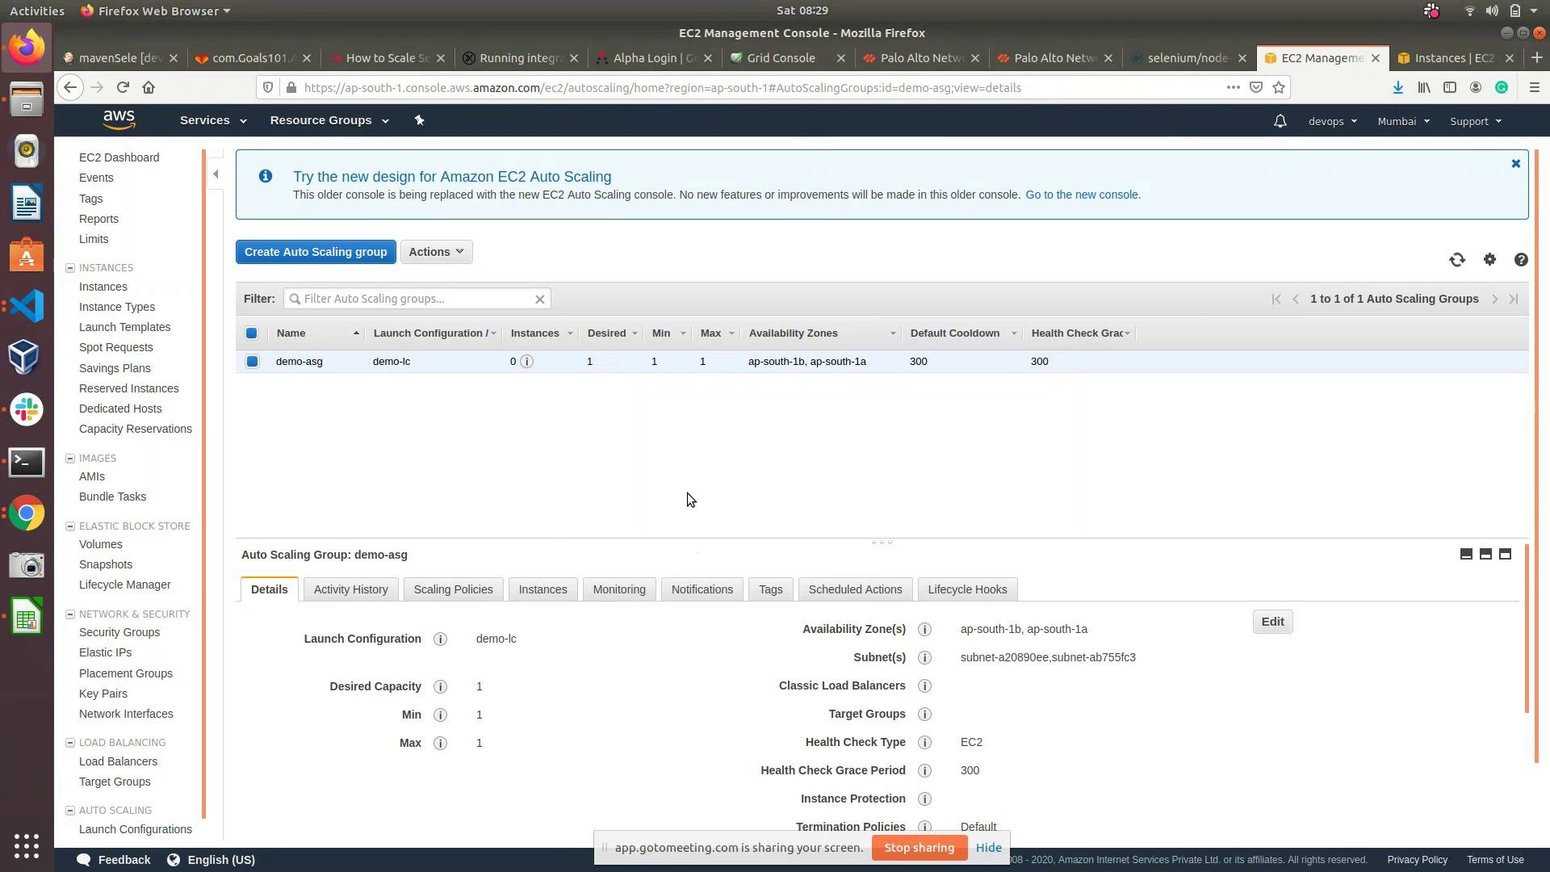
# Step: Review demo-asg's details, refresh the Auto Scaling groups list, and show the group's activity history
pyautogui.scroll(-2, 687, 493)
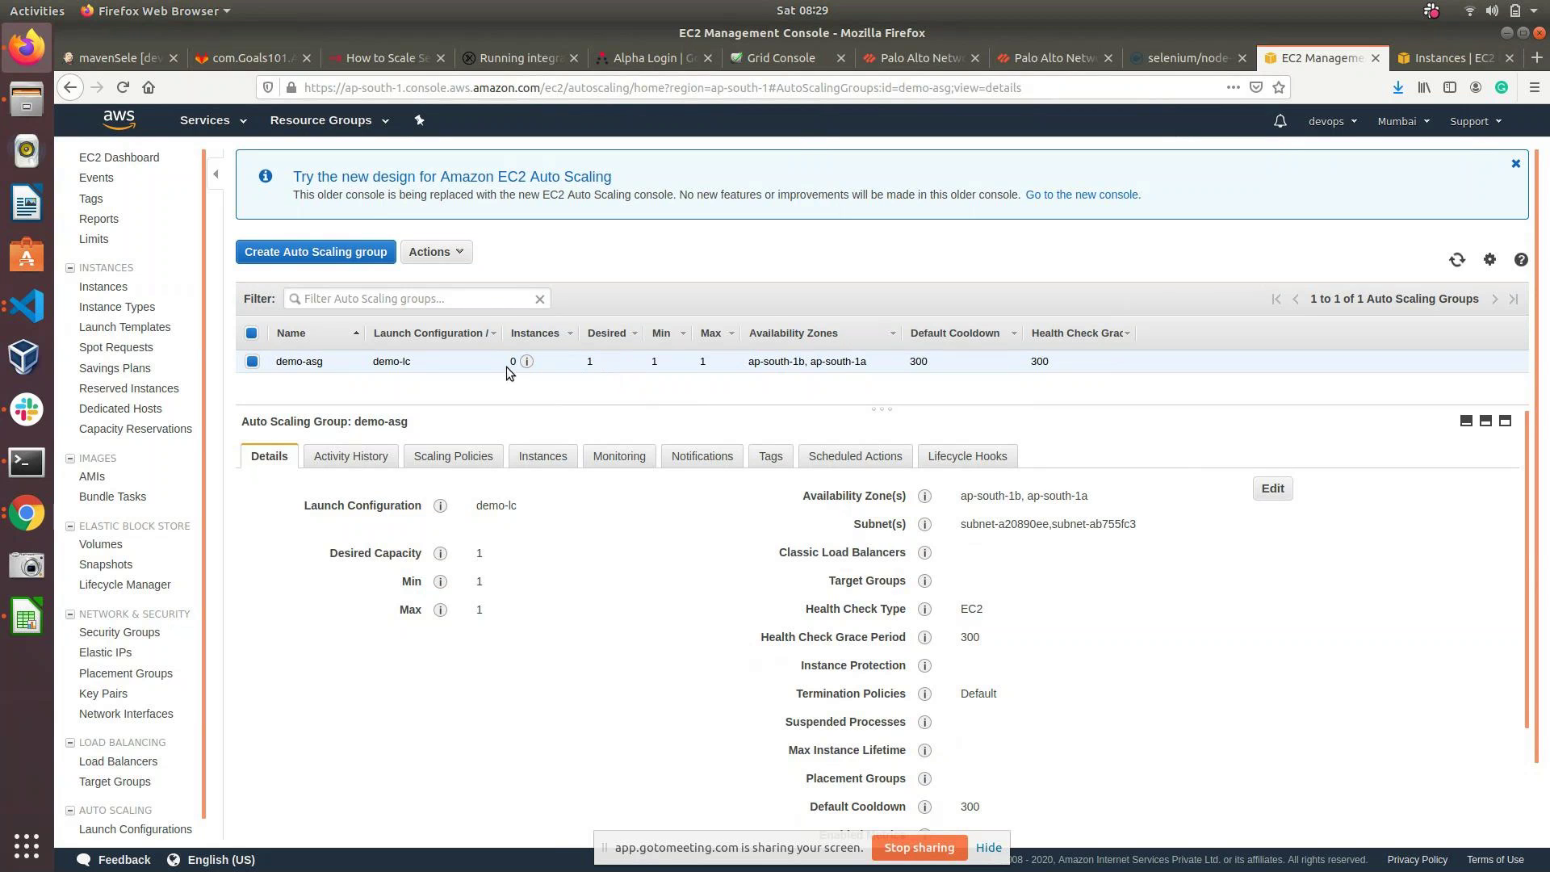
pyautogui.moveTo(521, 360)
pyautogui.click(1458, 260)
pyautogui.click(369, 458)
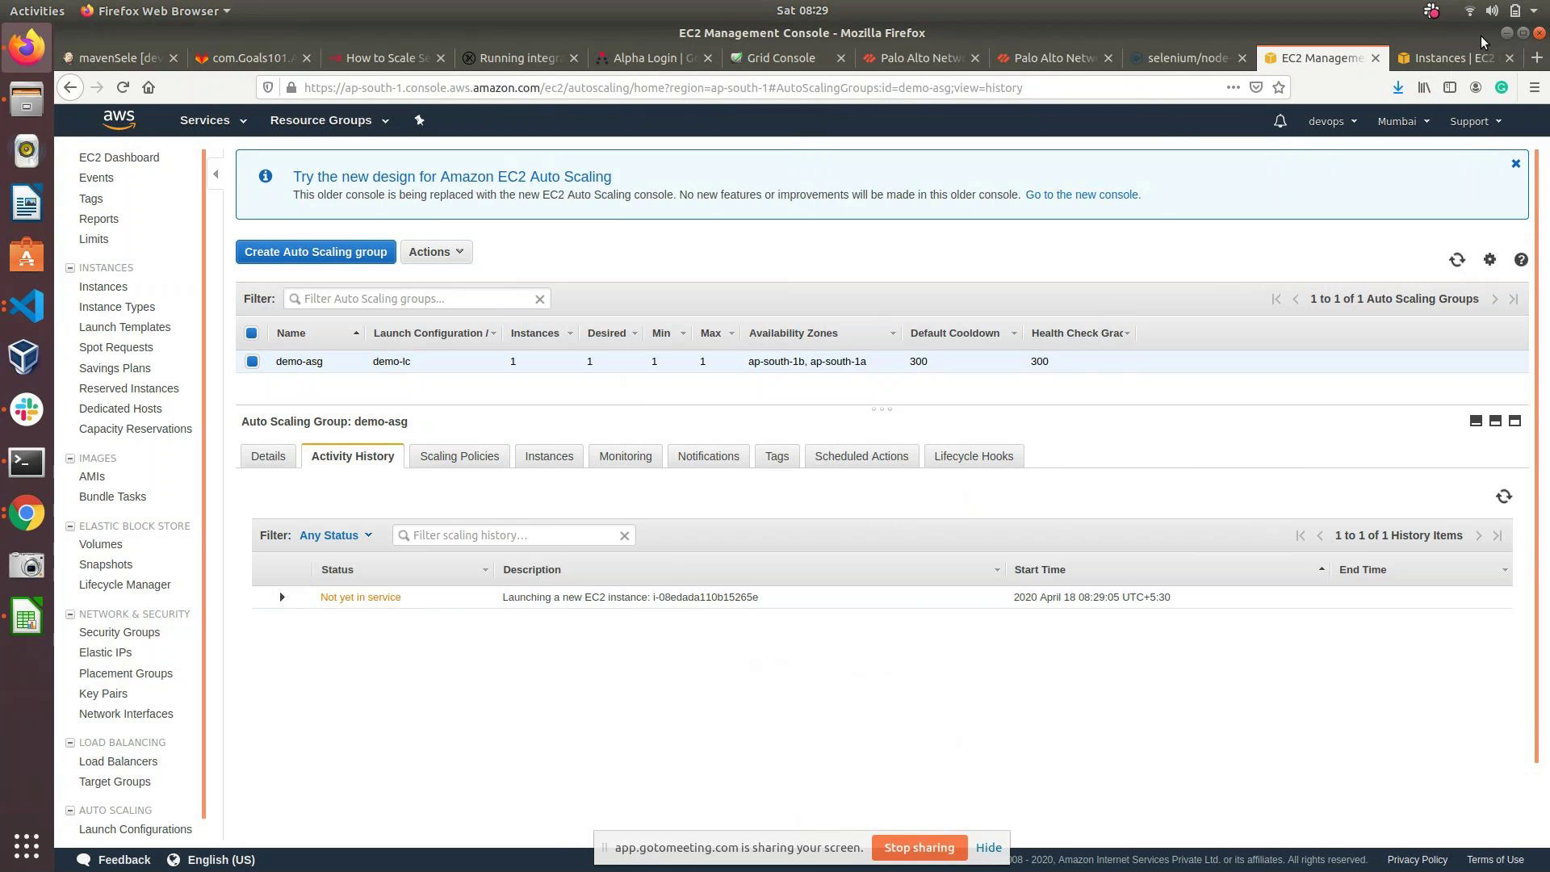
# Step: Return to the EC2 instances list, dismiss the user data dialog without saving, and refresh the list
pyautogui.click(1441, 55)
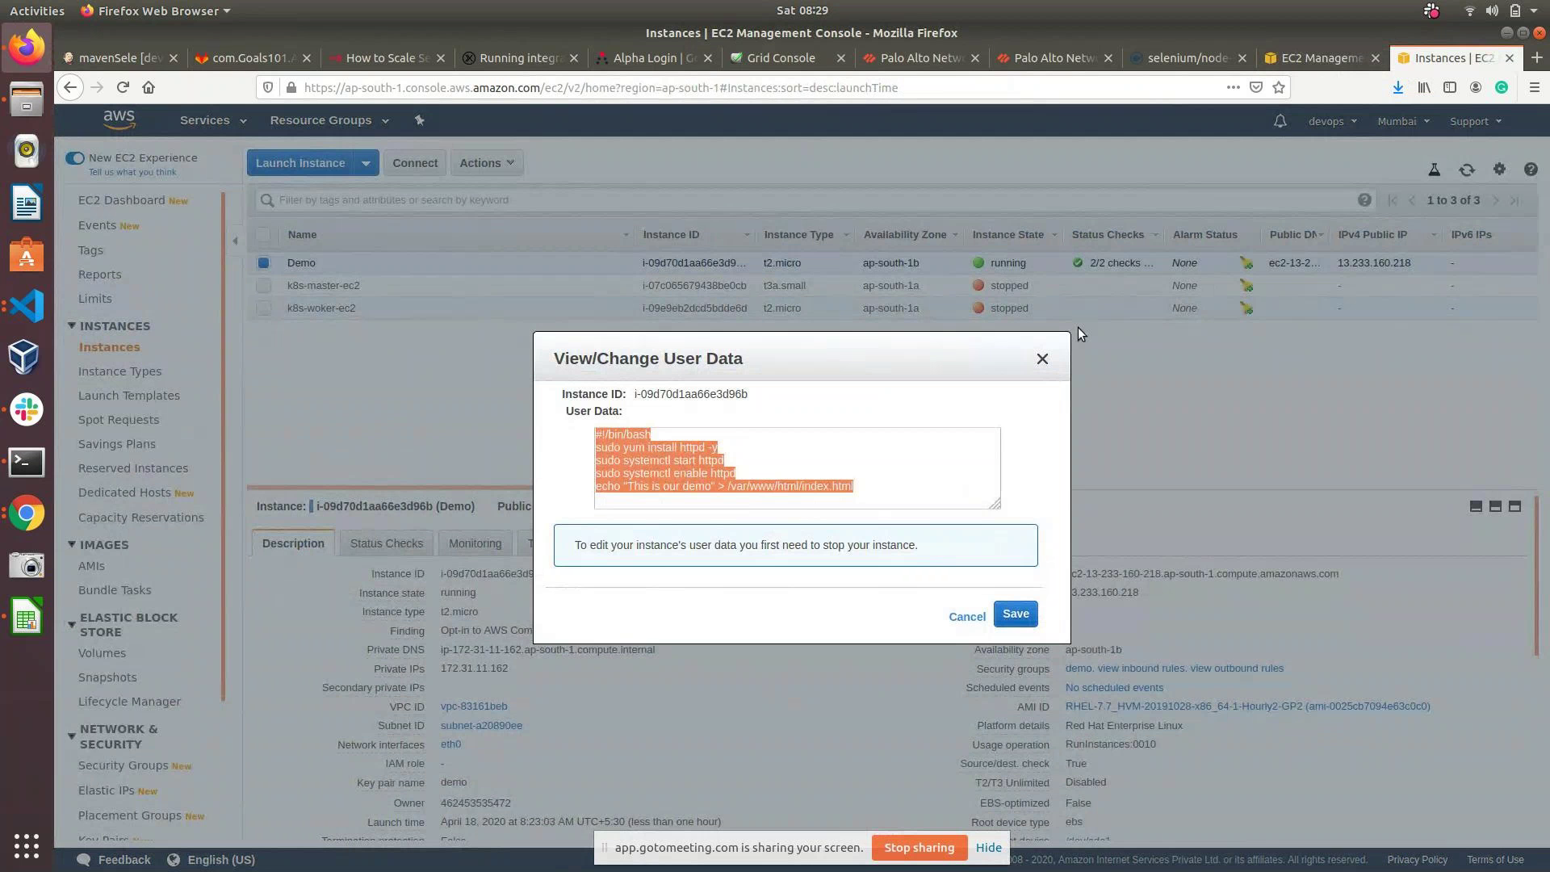
pyautogui.click(967, 616)
pyautogui.click(1467, 169)
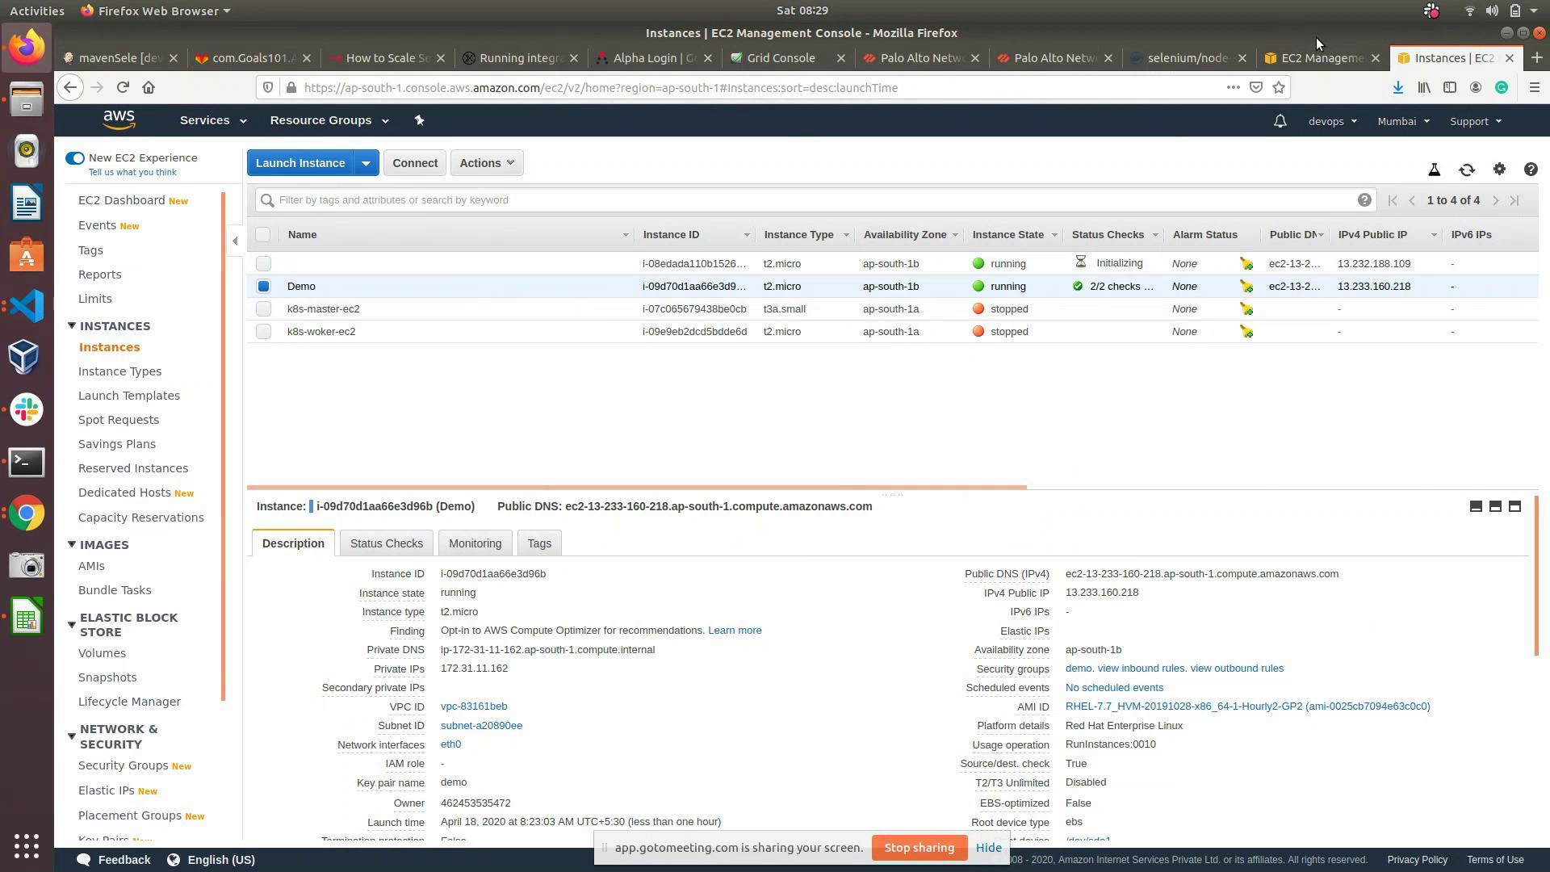
# Step: Refresh demo-asg's activity history and compare the launched instance's ID with the unnamed instance in the EC2 instances list
pyautogui.click(1309, 59)
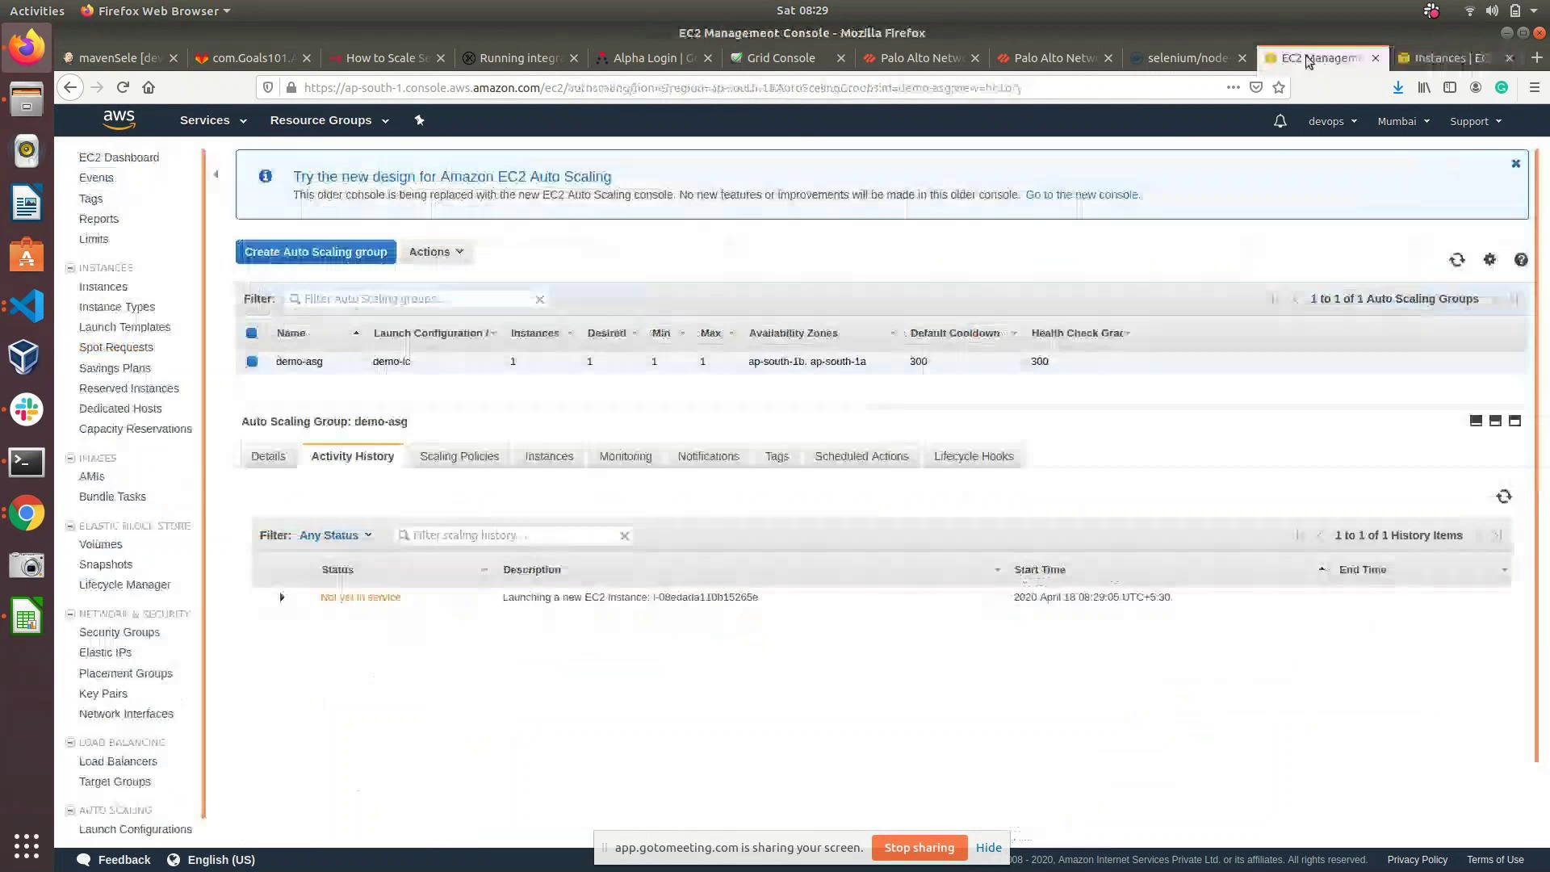
pyautogui.click(1454, 262)
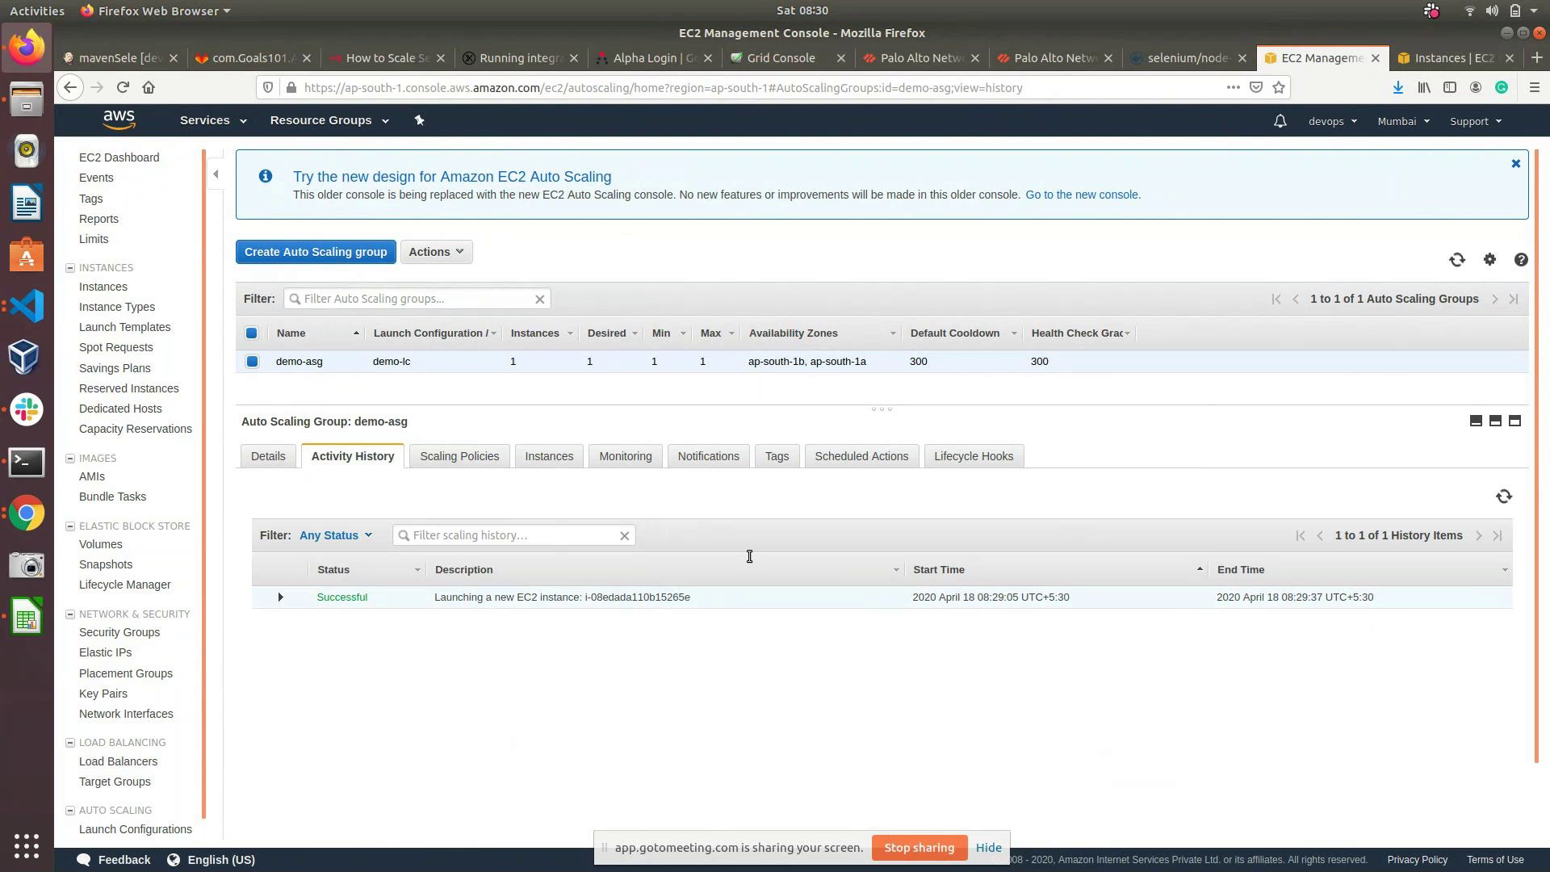
pyautogui.click(1451, 58)
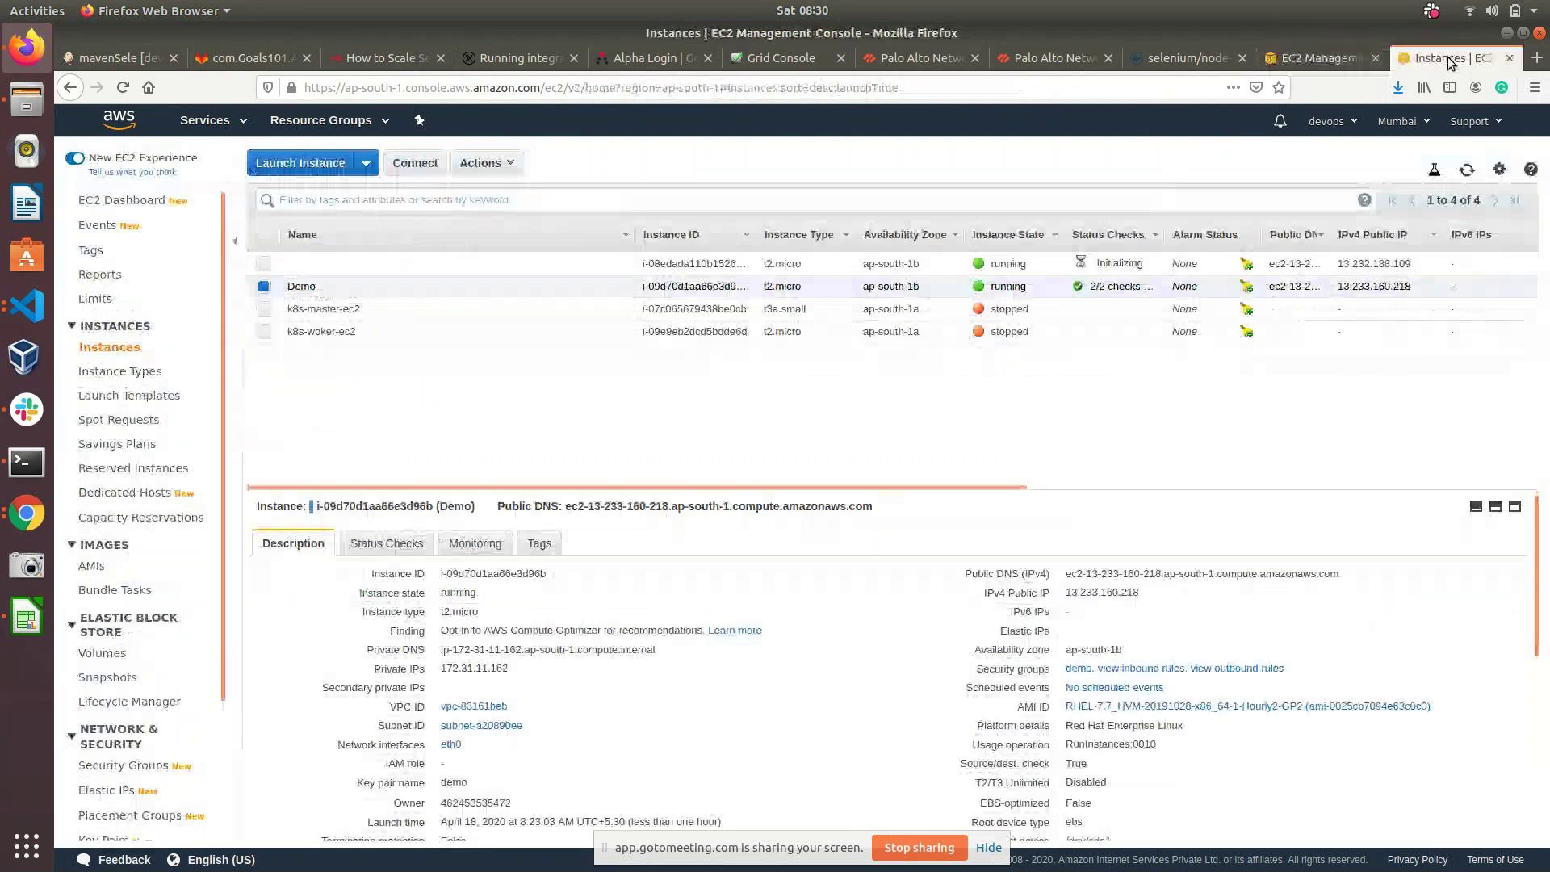
pyautogui.click(704, 262)
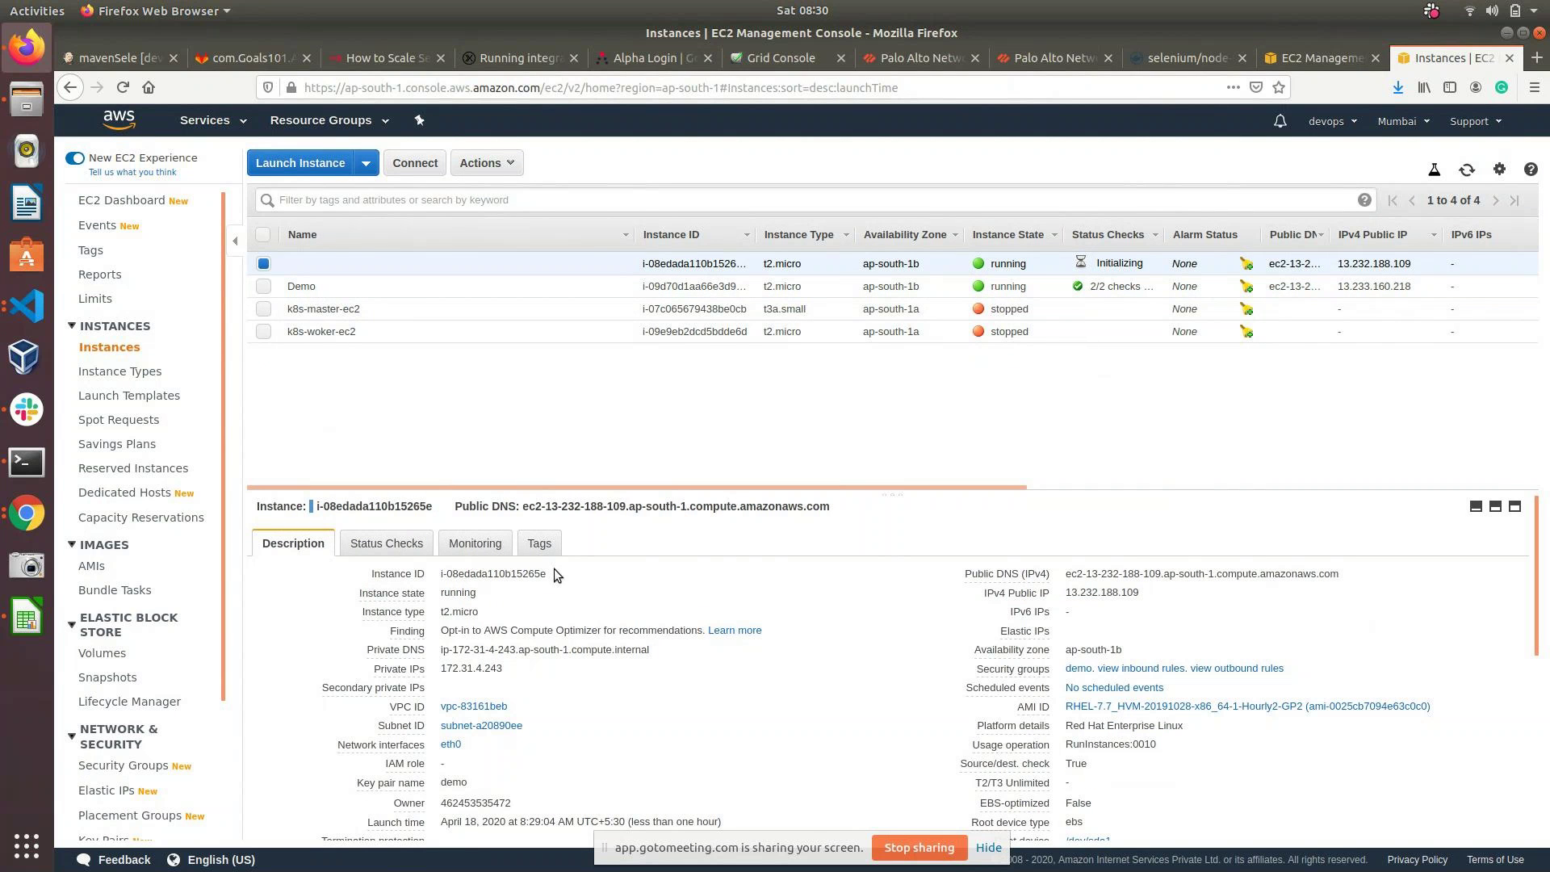
pyautogui.moveTo(441, 573); pyautogui.dragTo(547, 573)
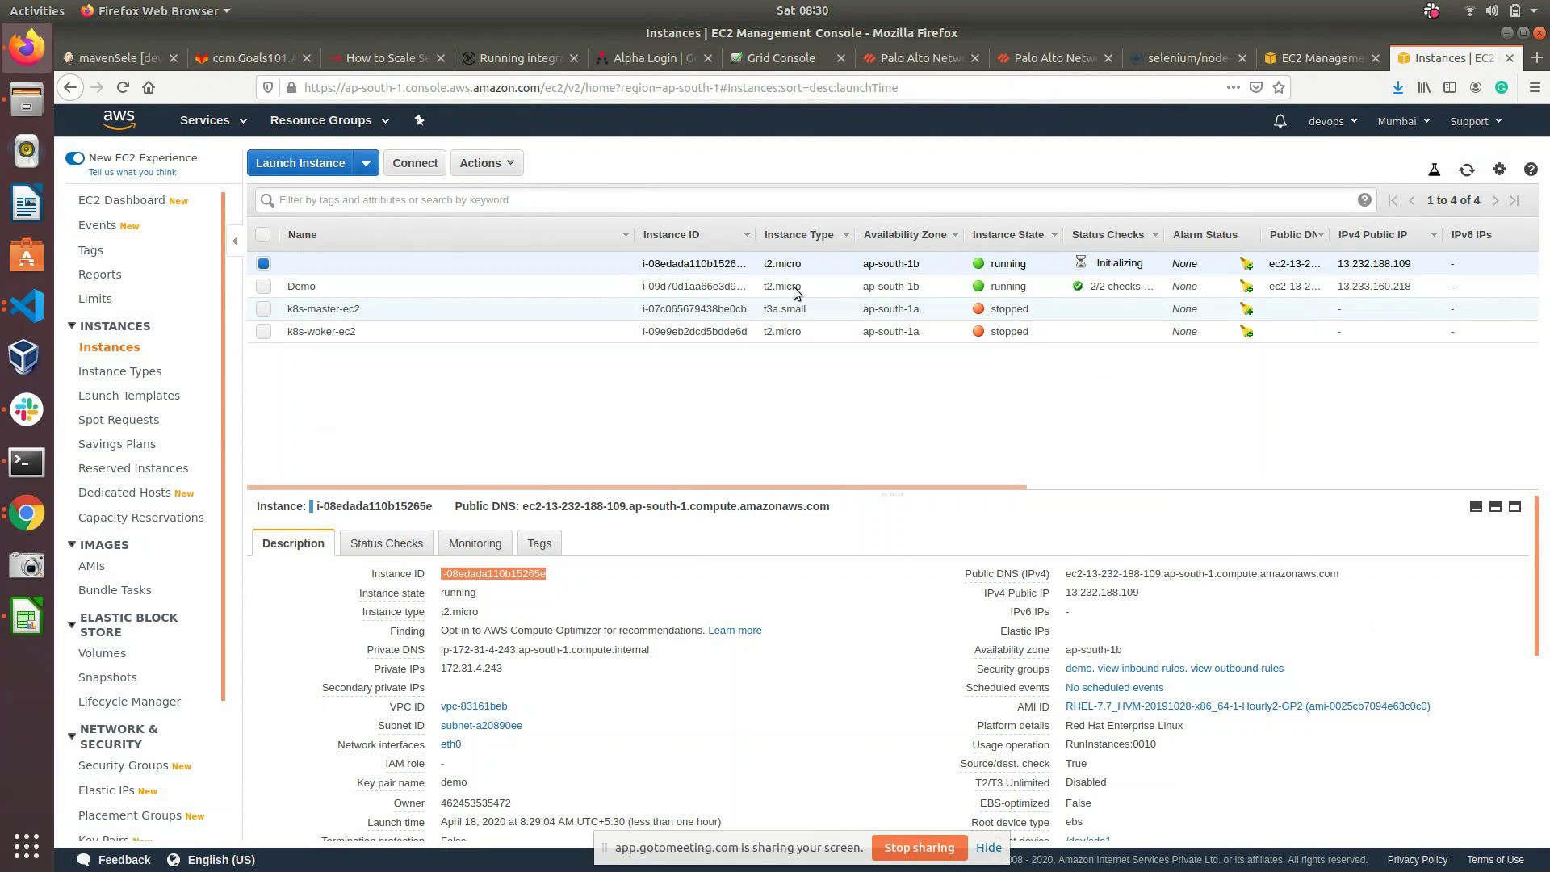
# Step: Stop the unnamed instance launched by demo-asg and confirm the stop
pyautogui.click(480, 163)
pyautogui.moveTo(618, 272)
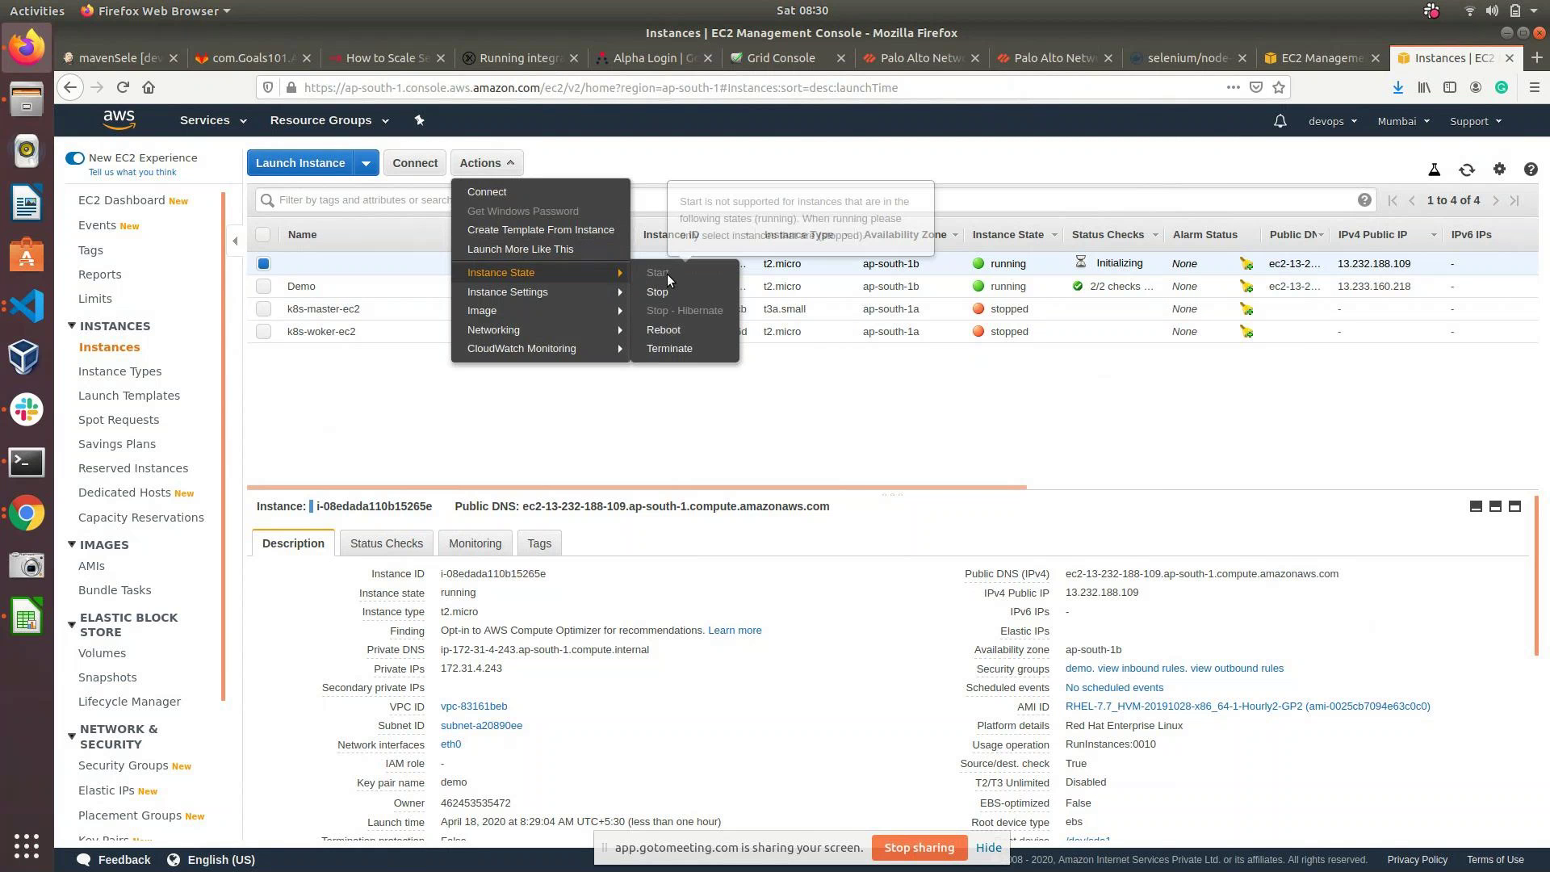
pyautogui.click(661, 299)
pyautogui.click(996, 592)
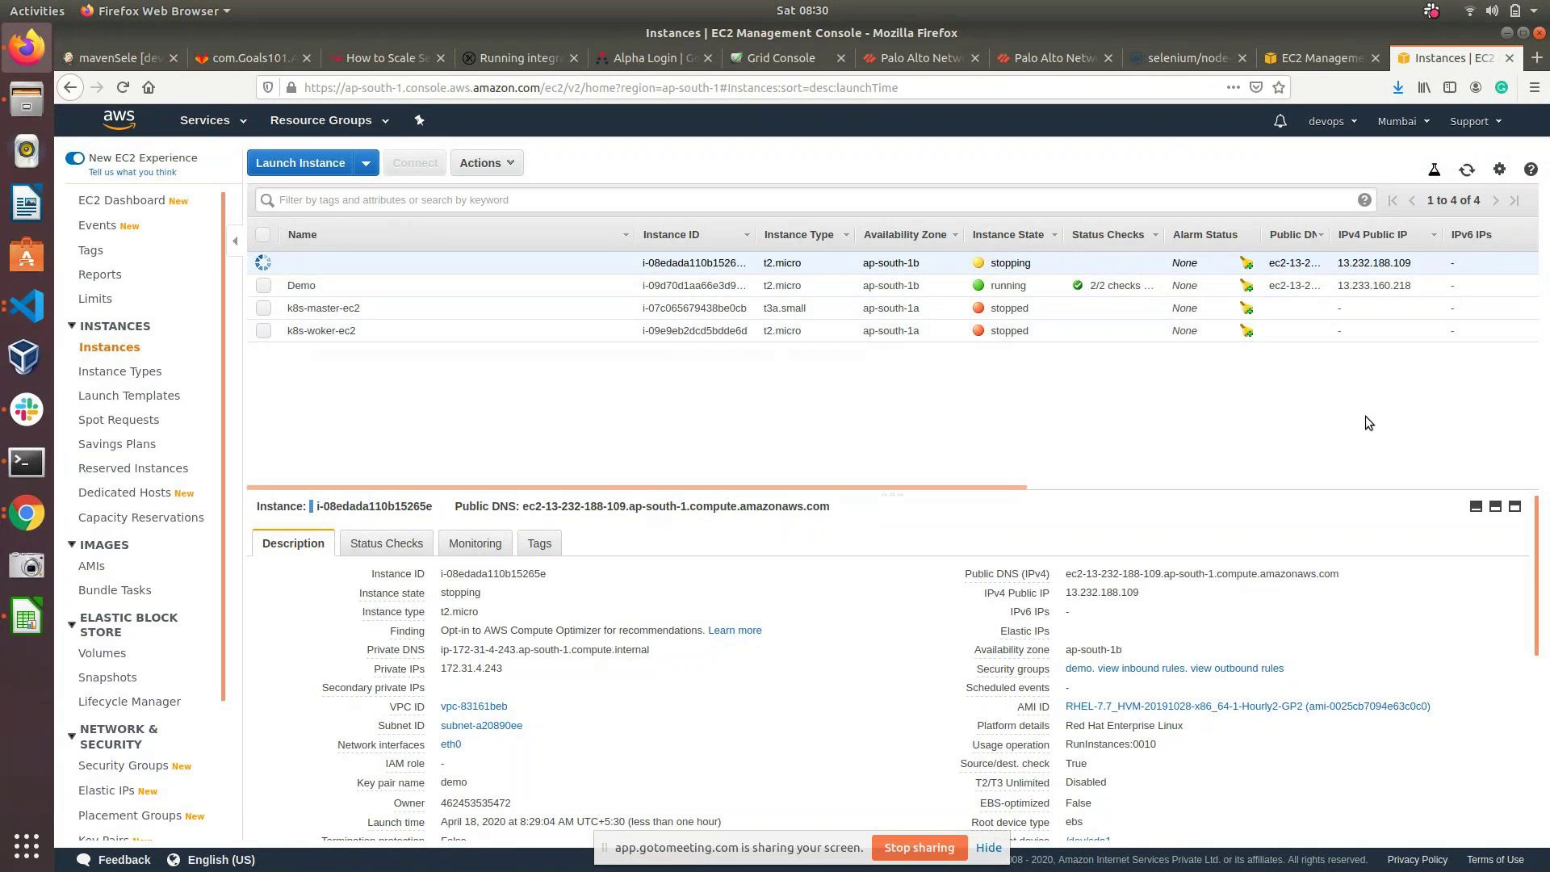
# Step: Refresh demo-asg's activity history and the EC2 instances list repeatedly to monitor how the group handles the stopped instance
pyautogui.click(1301, 57)
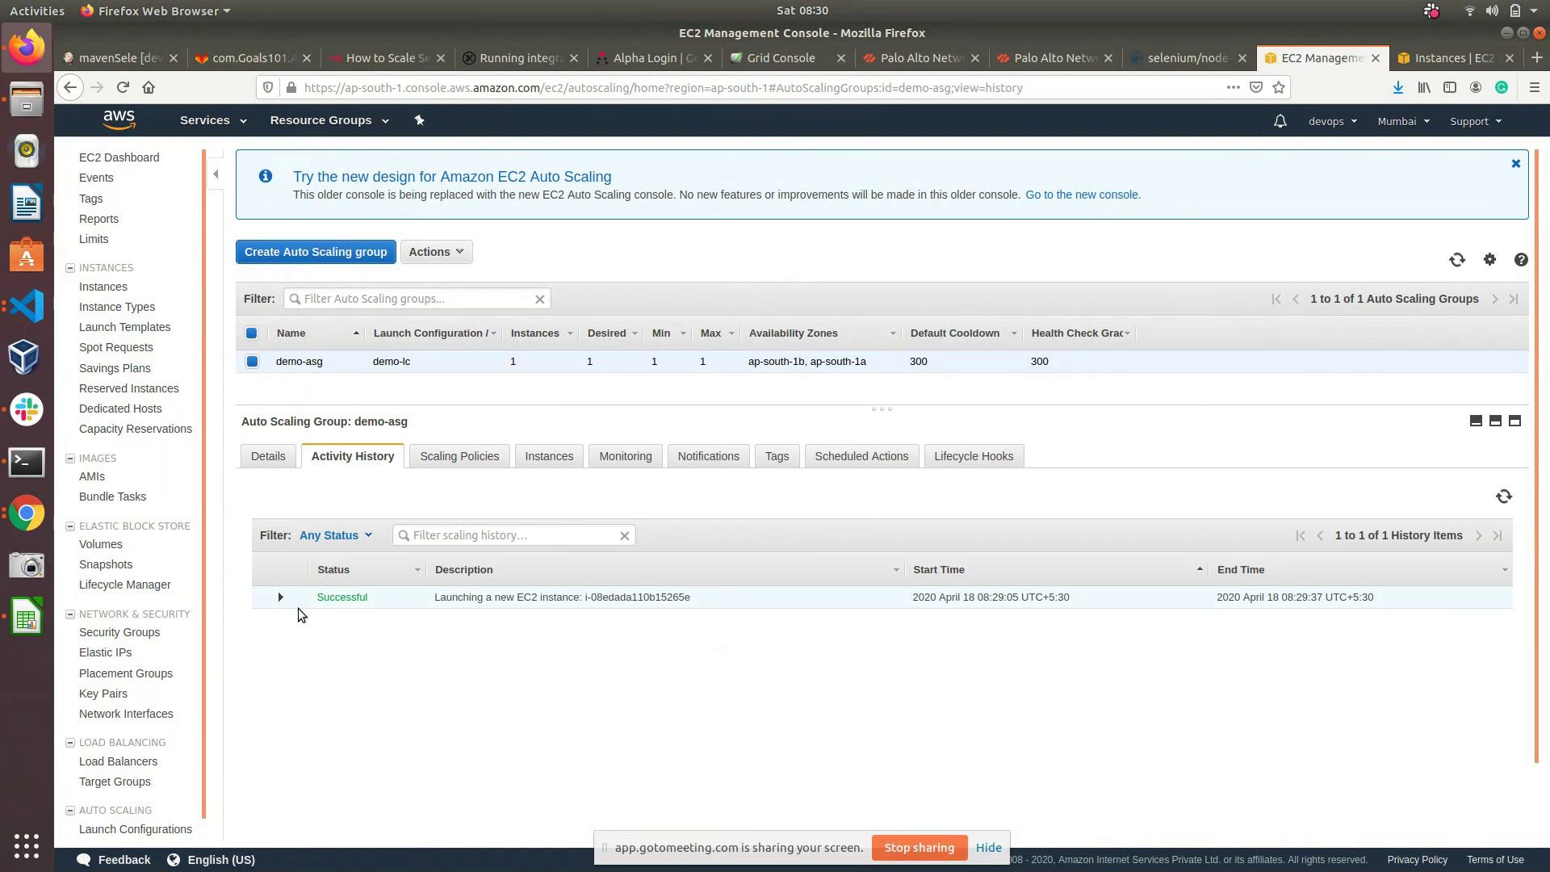
pyautogui.click(1458, 259)
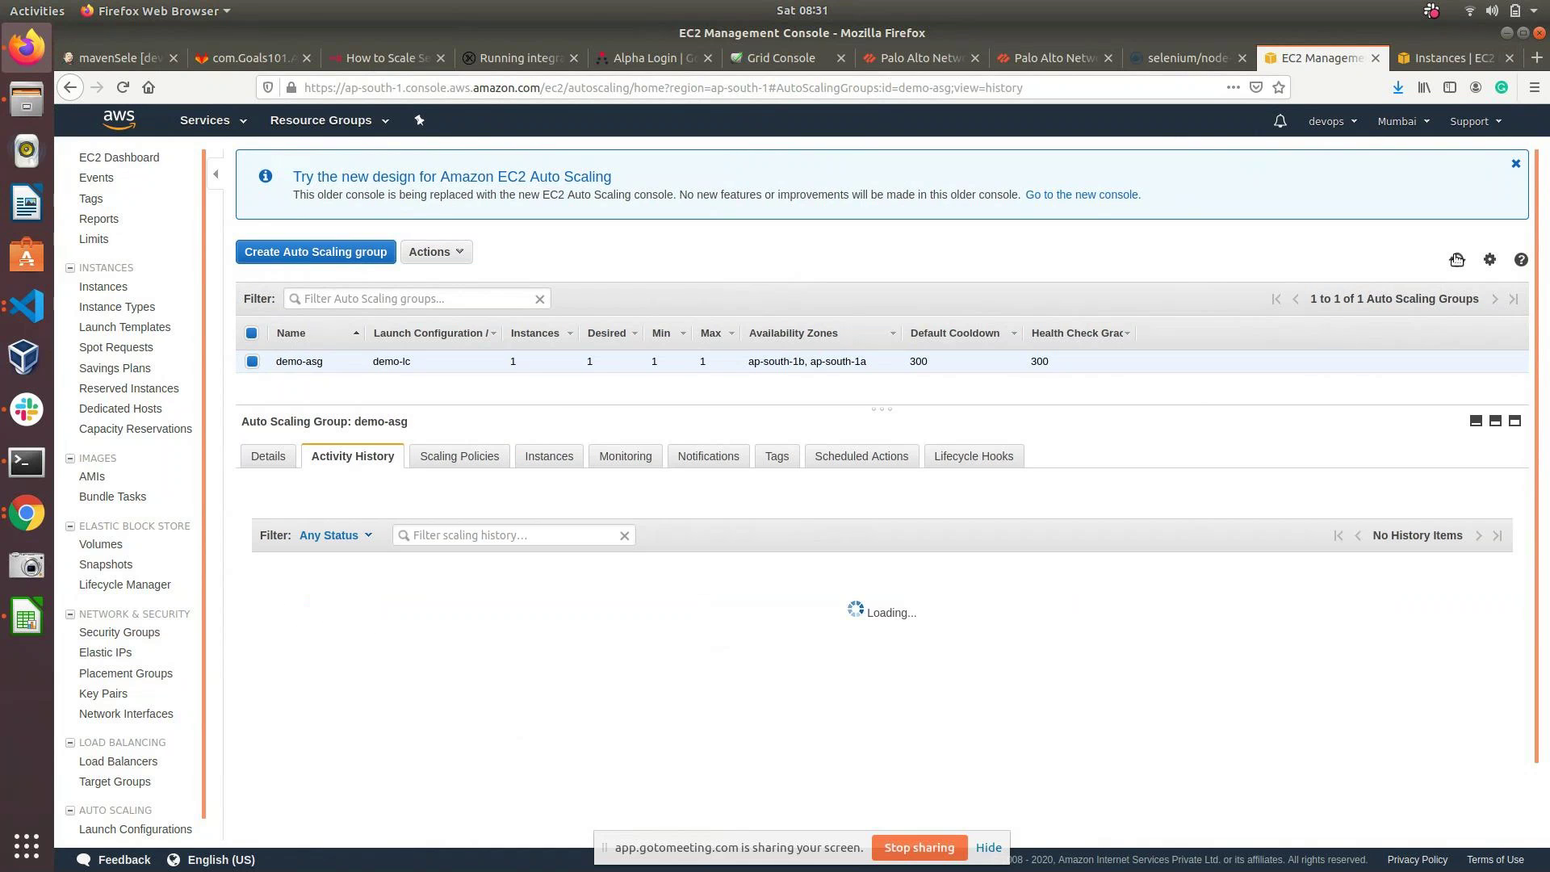
pyautogui.click(1461, 56)
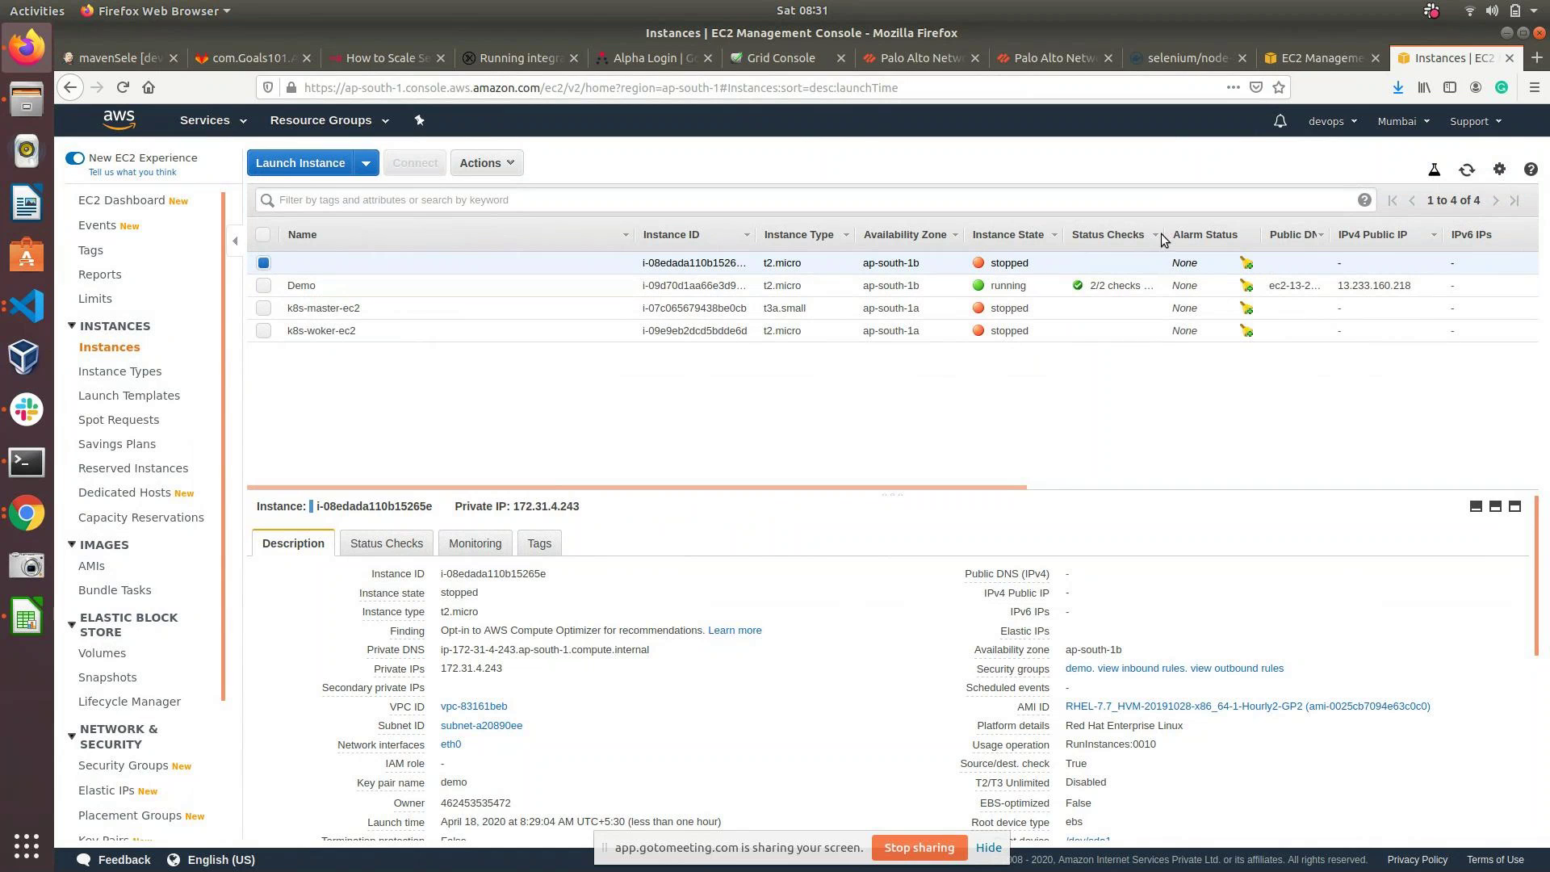
pyautogui.click(1467, 169)
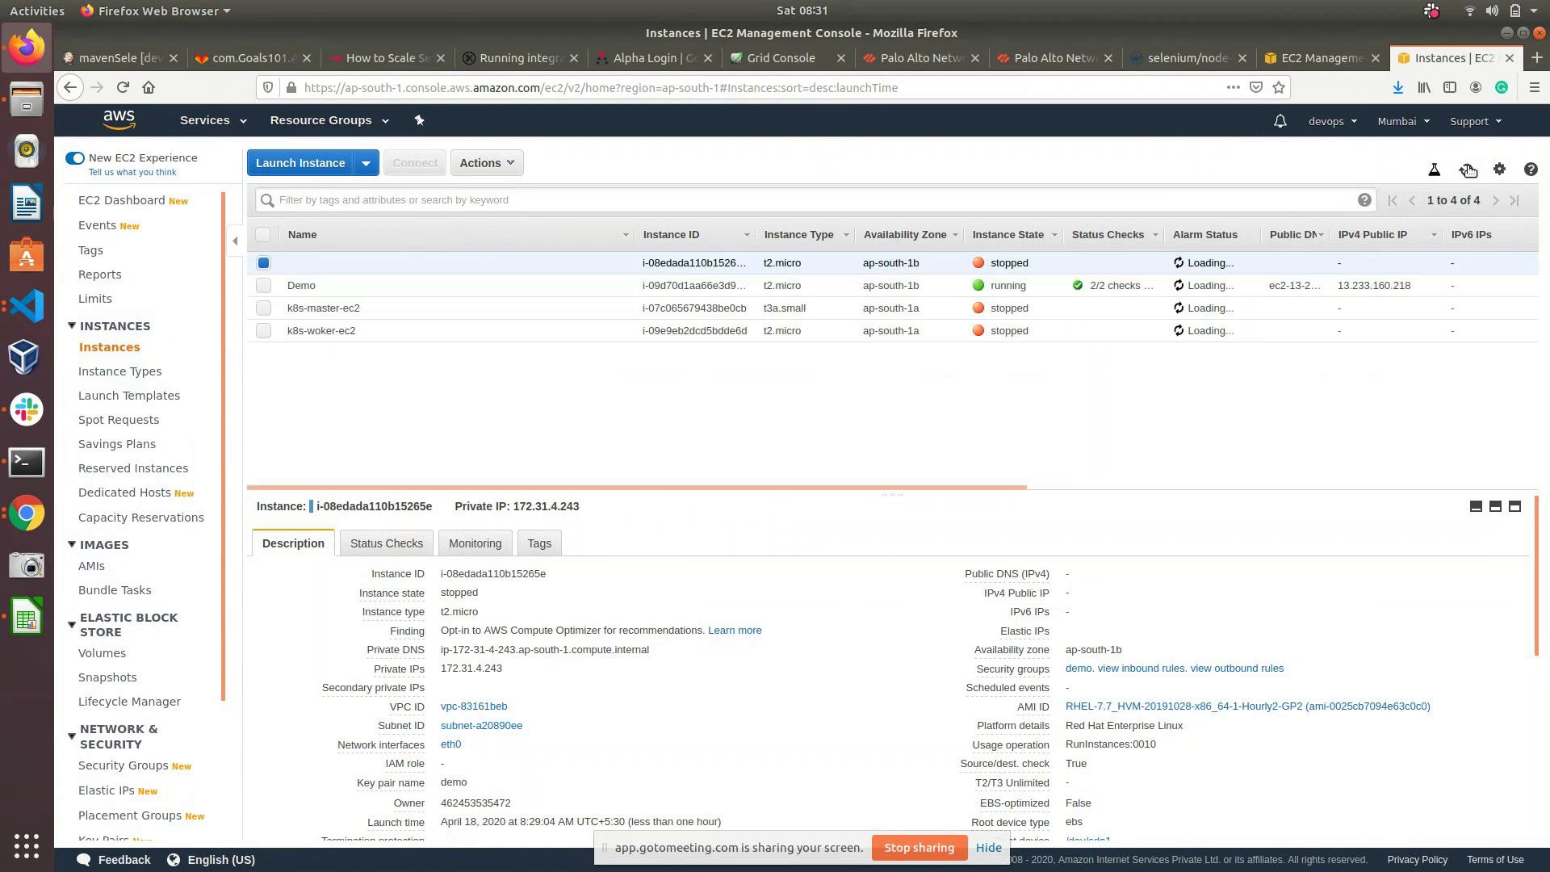
pyautogui.click(1306, 56)
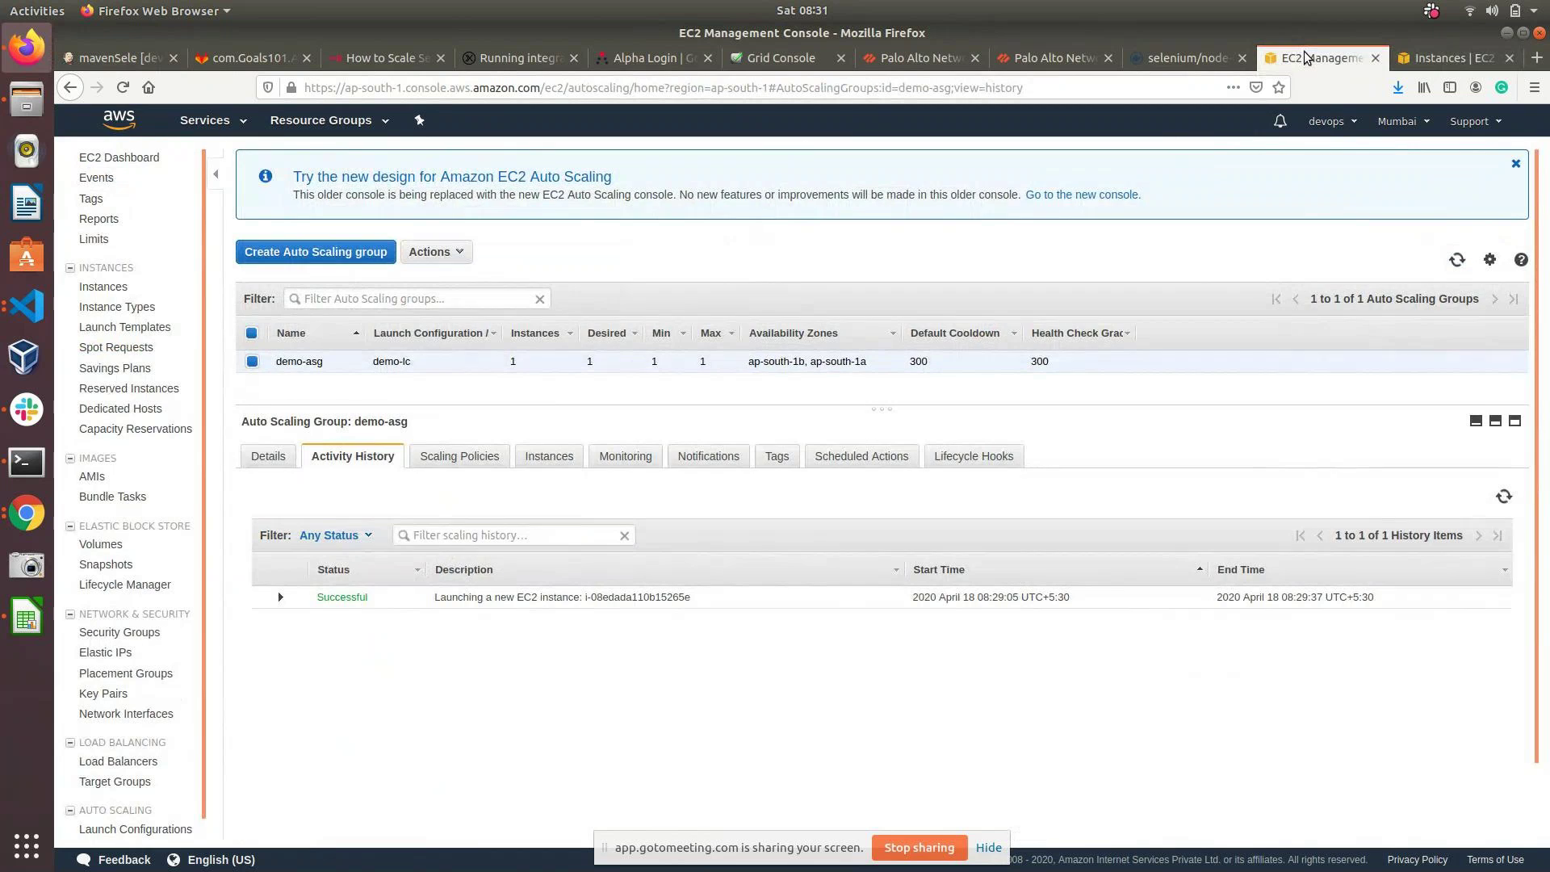
pyautogui.click(1505, 499)
pyautogui.click(1463, 264)
pyautogui.click(1453, 62)
pyautogui.click(1468, 169)
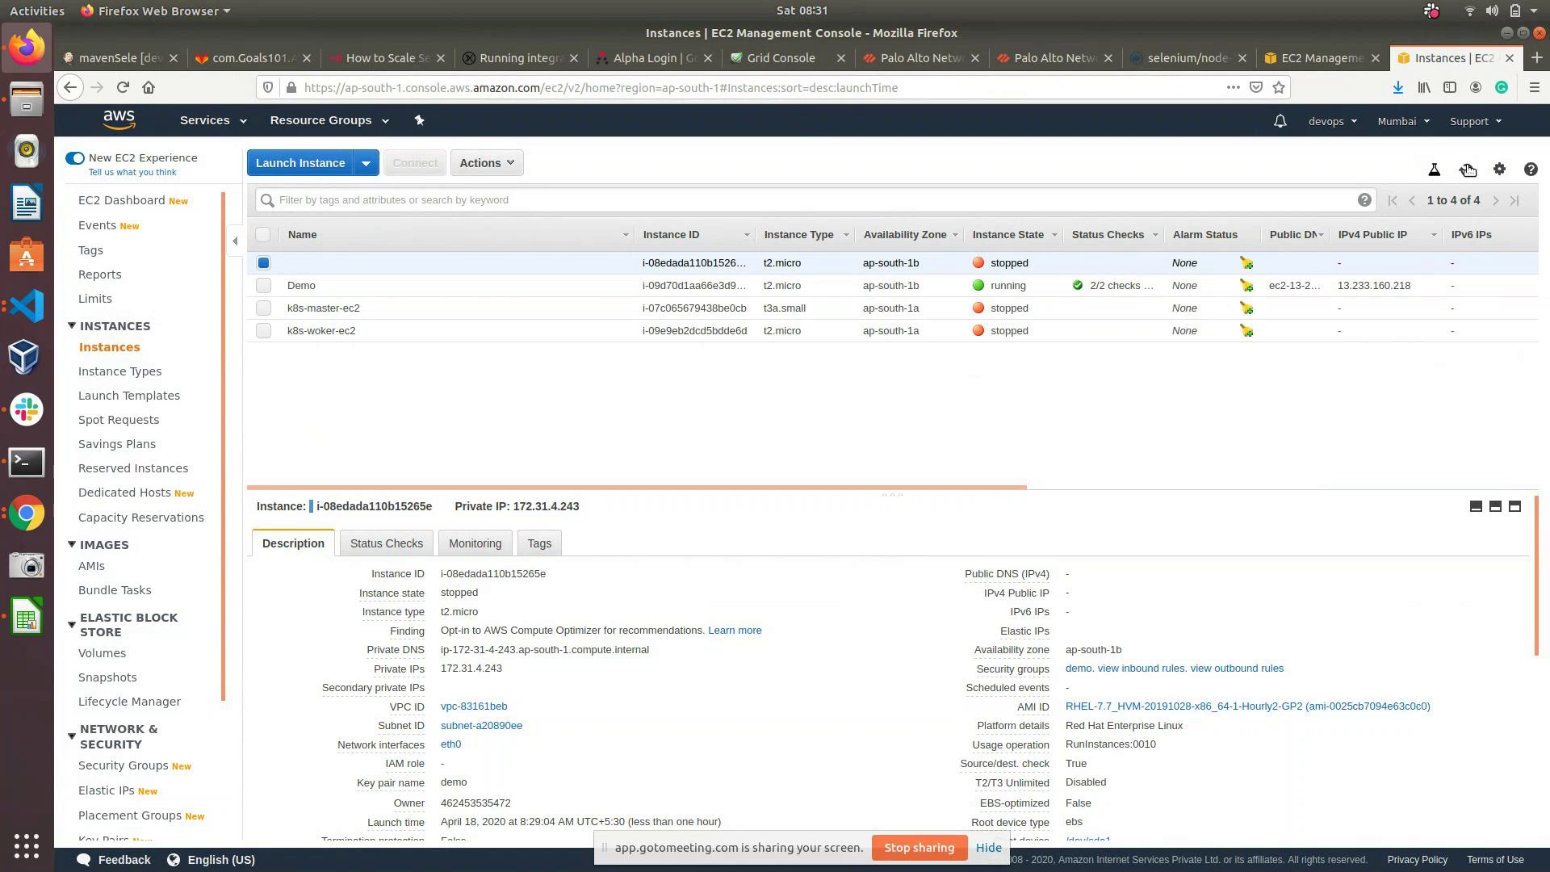
pyautogui.click(1468, 169)
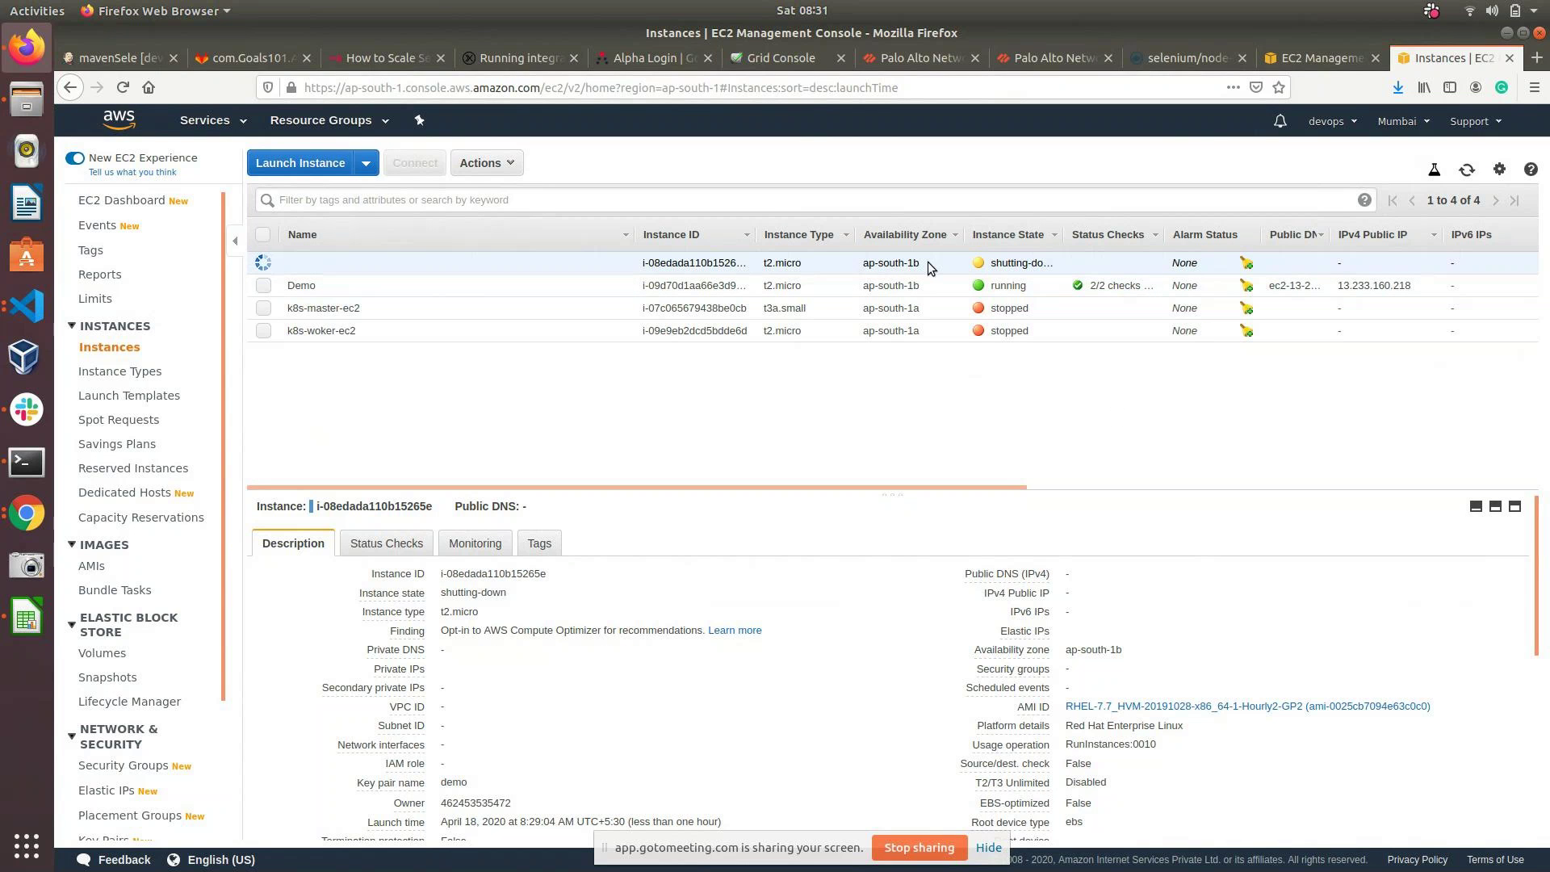
# Step: Examine the unnamed instance's state in the instances list and return to demo-asg's activity history
pyautogui.moveTo(937, 260); pyautogui.dragTo(1038, 260)
pyautogui.click(1039, 260)
pyautogui.moveTo(992, 267); pyautogui.dragTo(1045, 266)
pyautogui.click(1044, 266)
pyautogui.doubleClick(1026, 263)
pyautogui.moveTo(1026, 263); pyautogui.dragTo(1040, 264)
pyautogui.click(1338, 56)
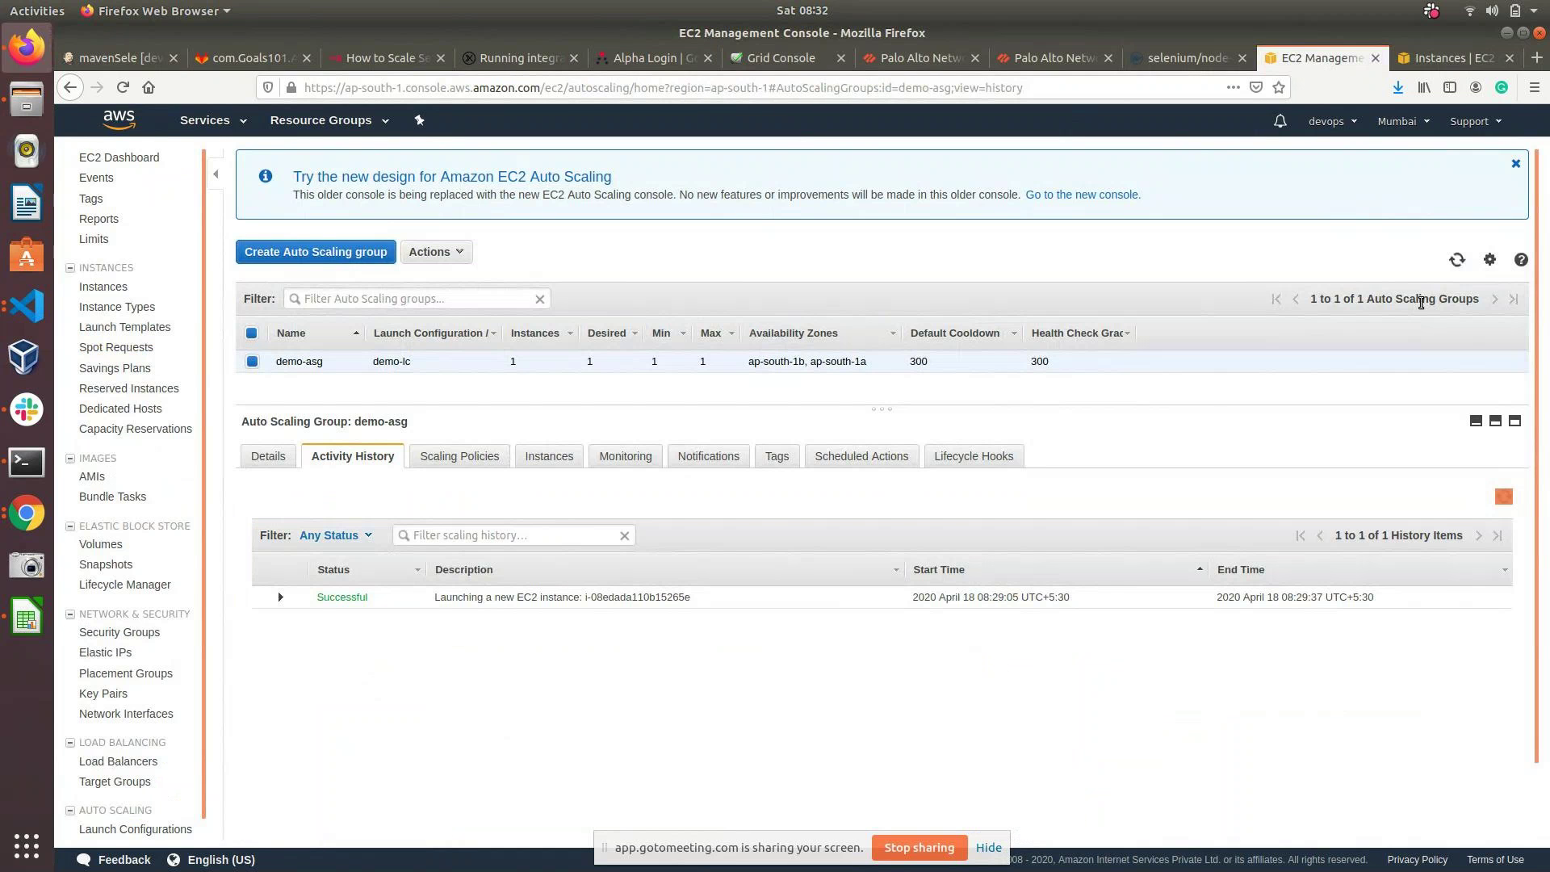
# Step: Refresh demo-asg's activity history and examine the causes given for the instance termination and the replacement launch
pyautogui.click(1504, 496)
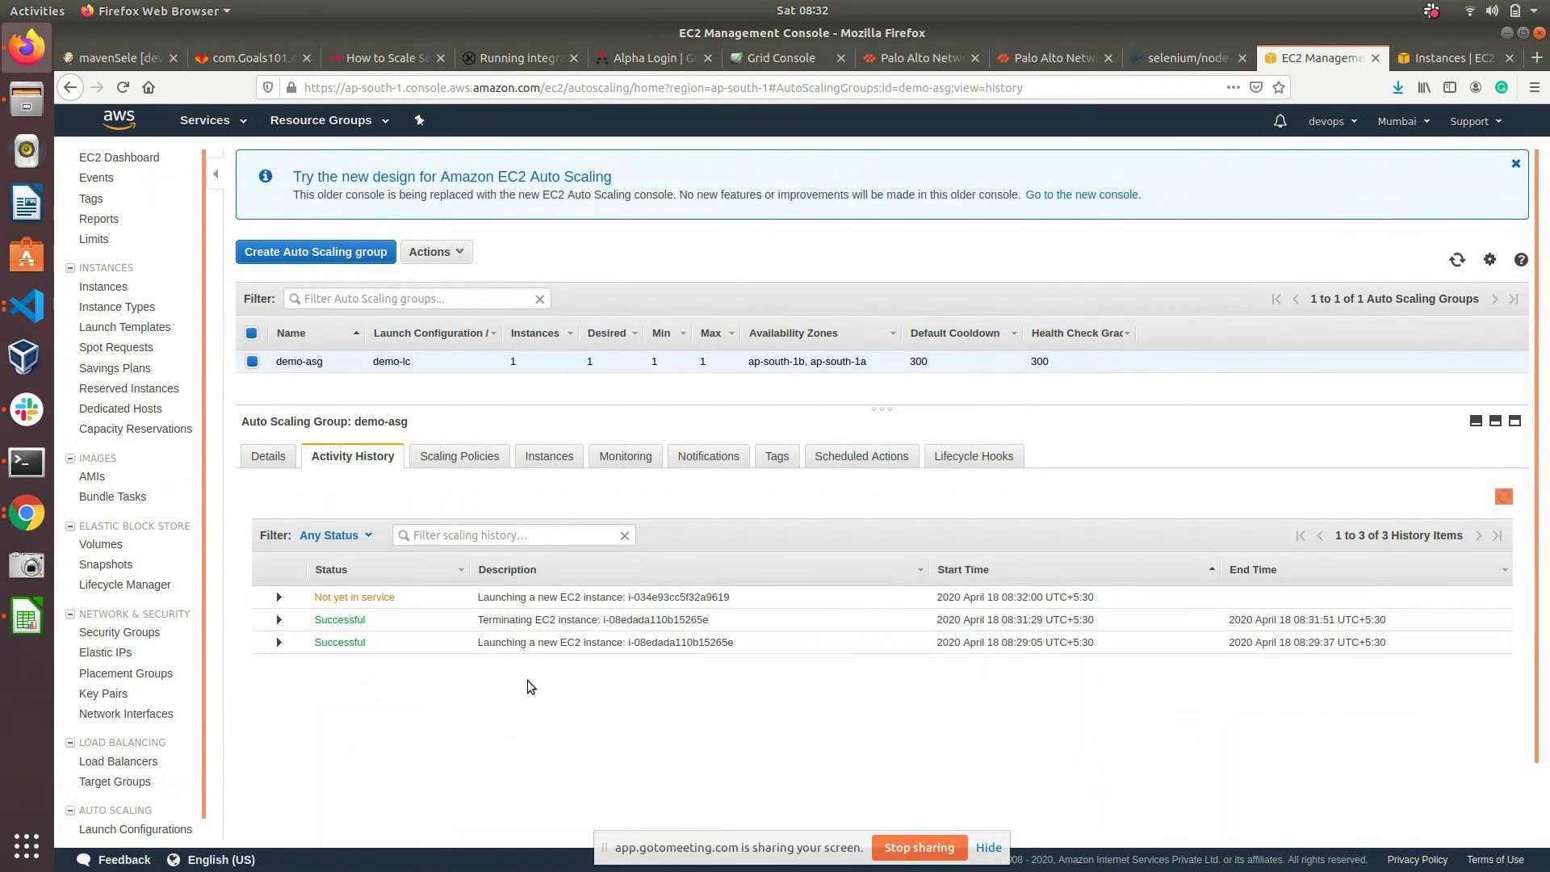
pyautogui.click(606, 620)
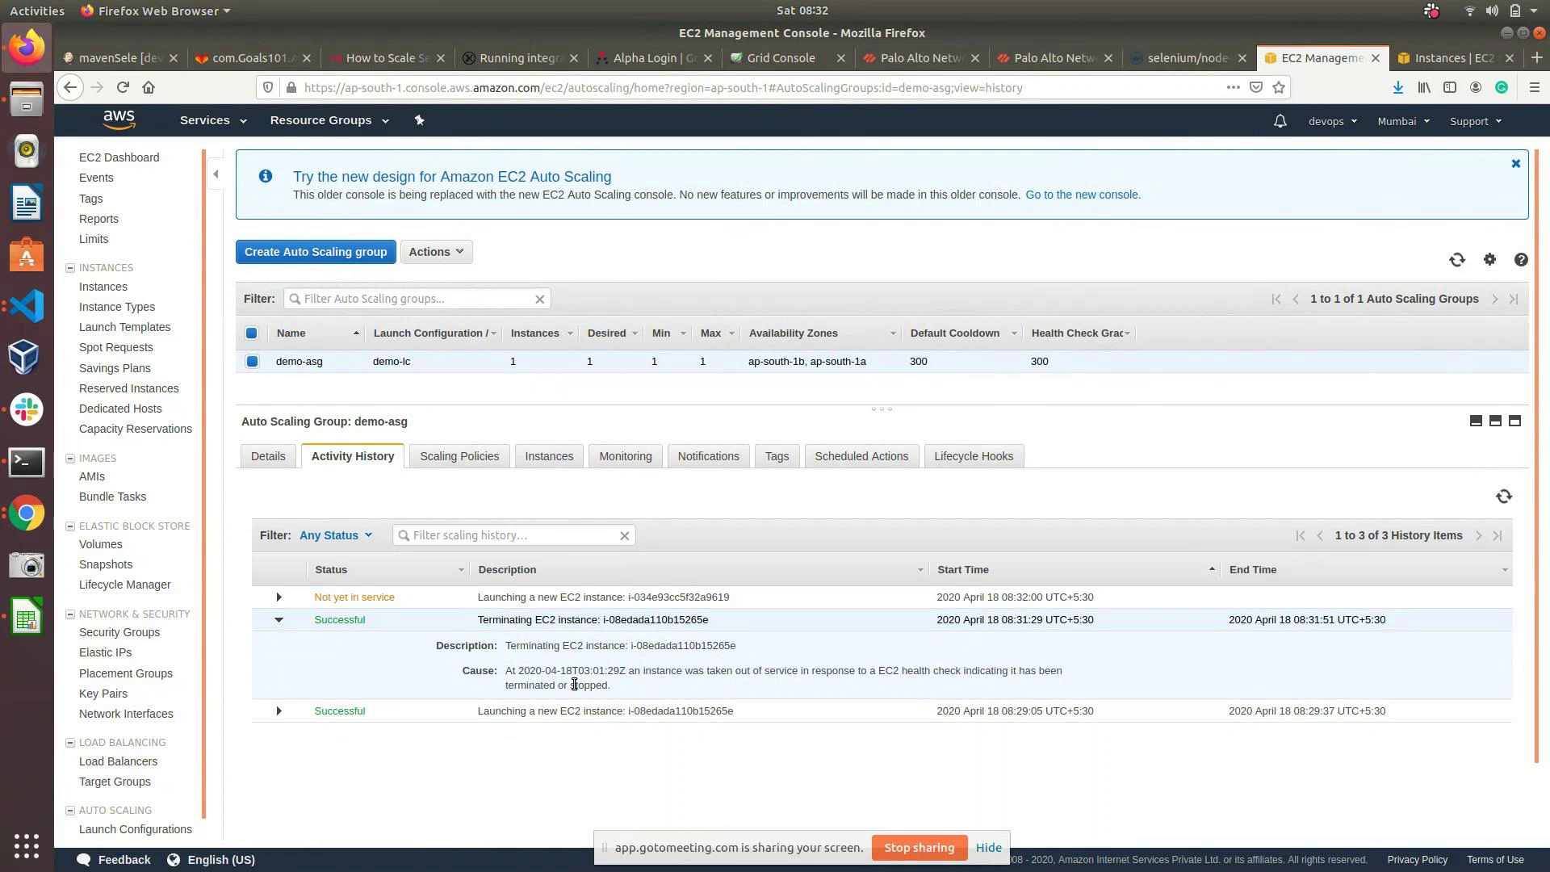
pyautogui.moveTo(510, 670); pyautogui.dragTo(602, 676)
pyautogui.click(603, 677)
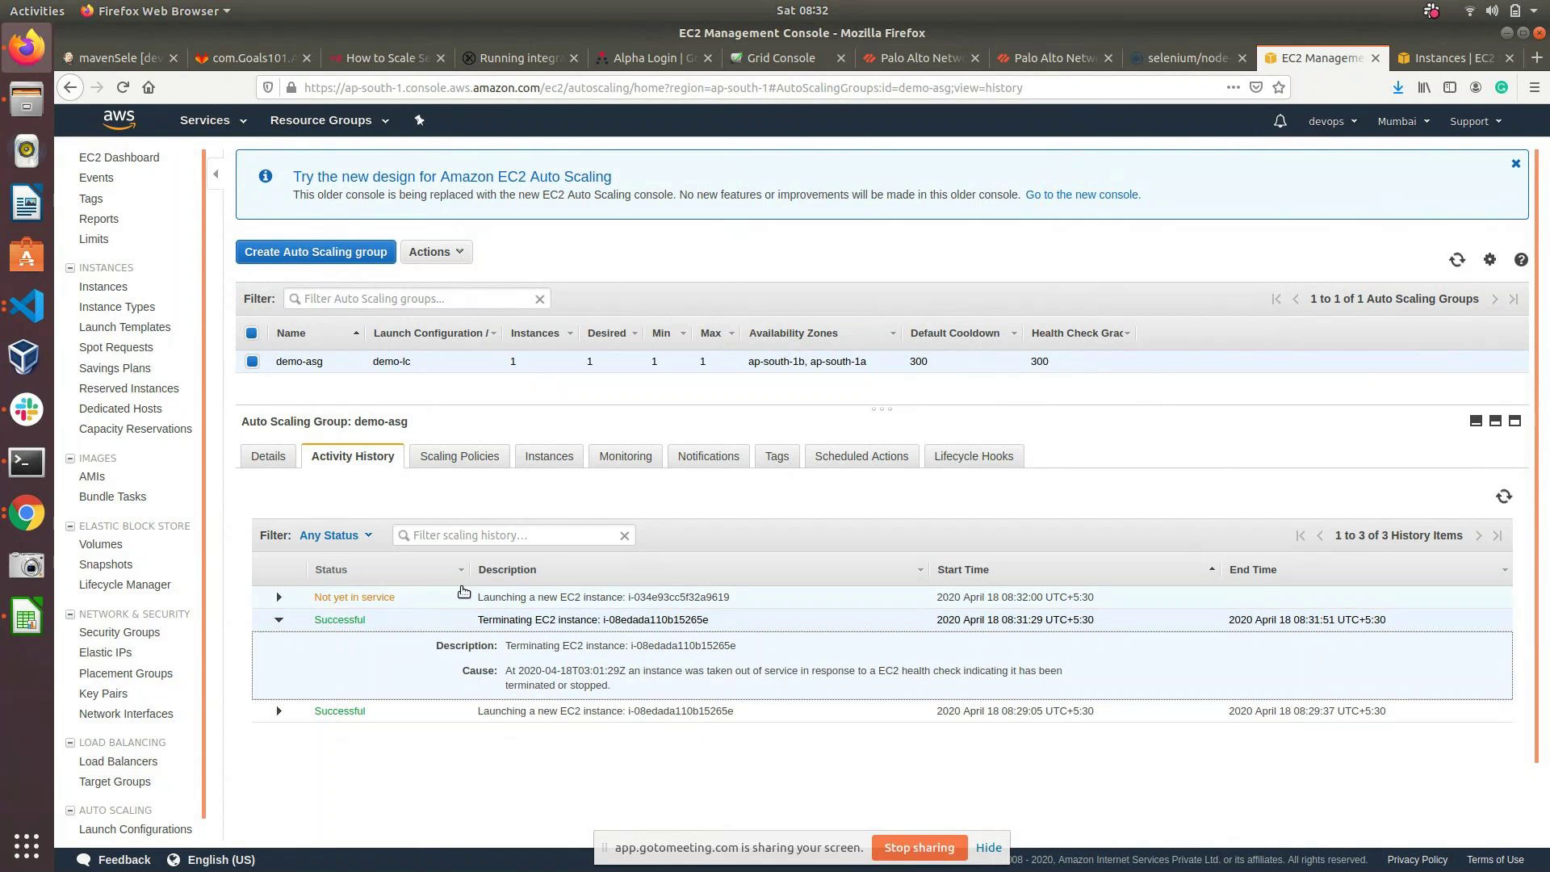
pyautogui.moveTo(465, 598); pyautogui.dragTo(725, 594)
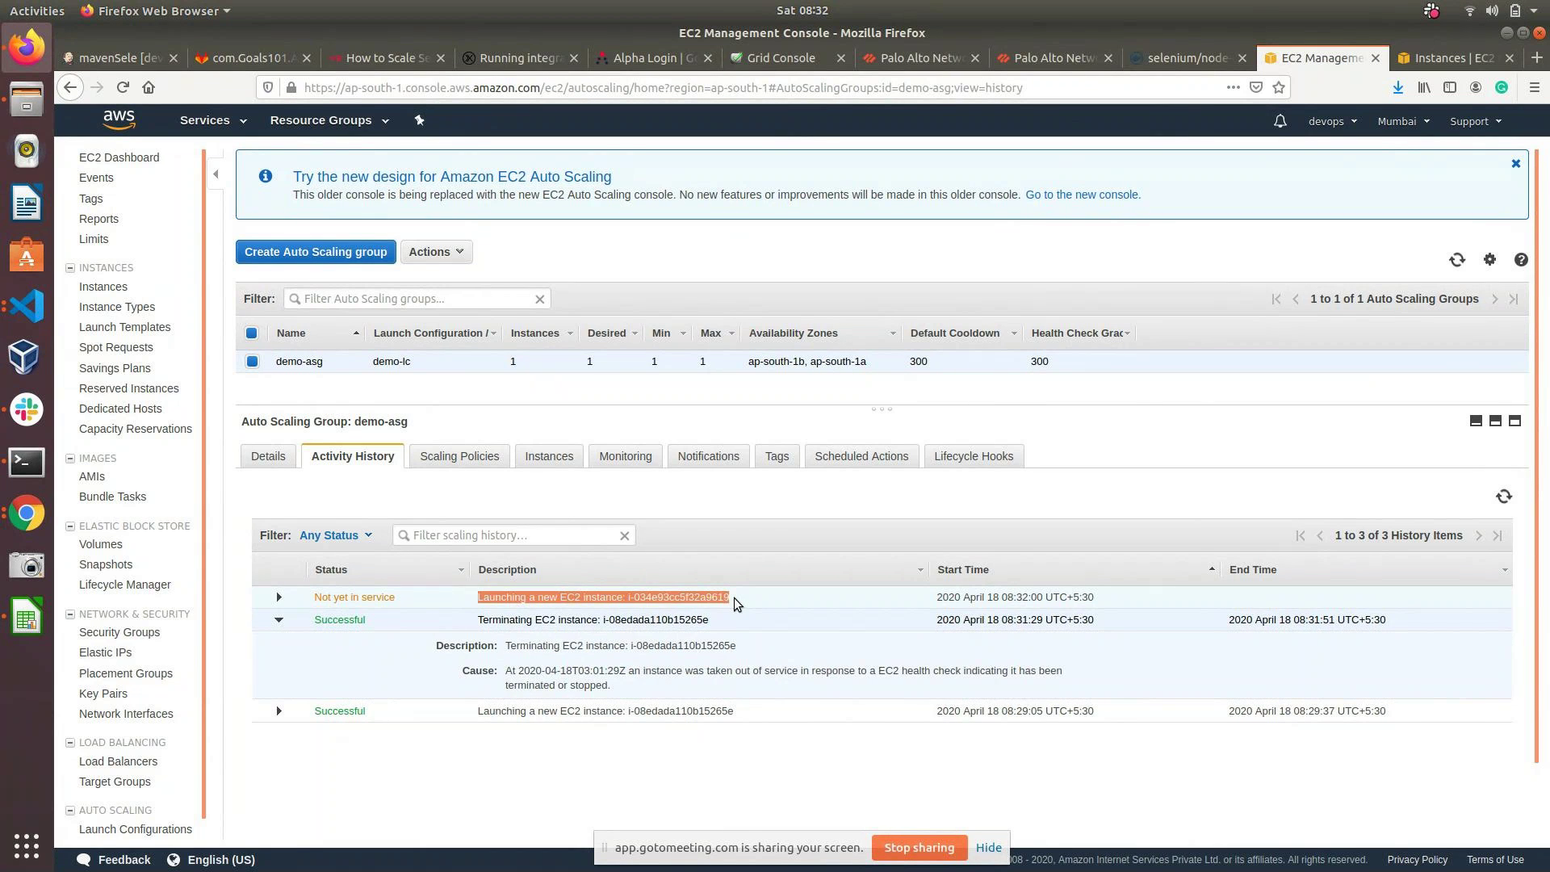
pyautogui.click(571, 597)
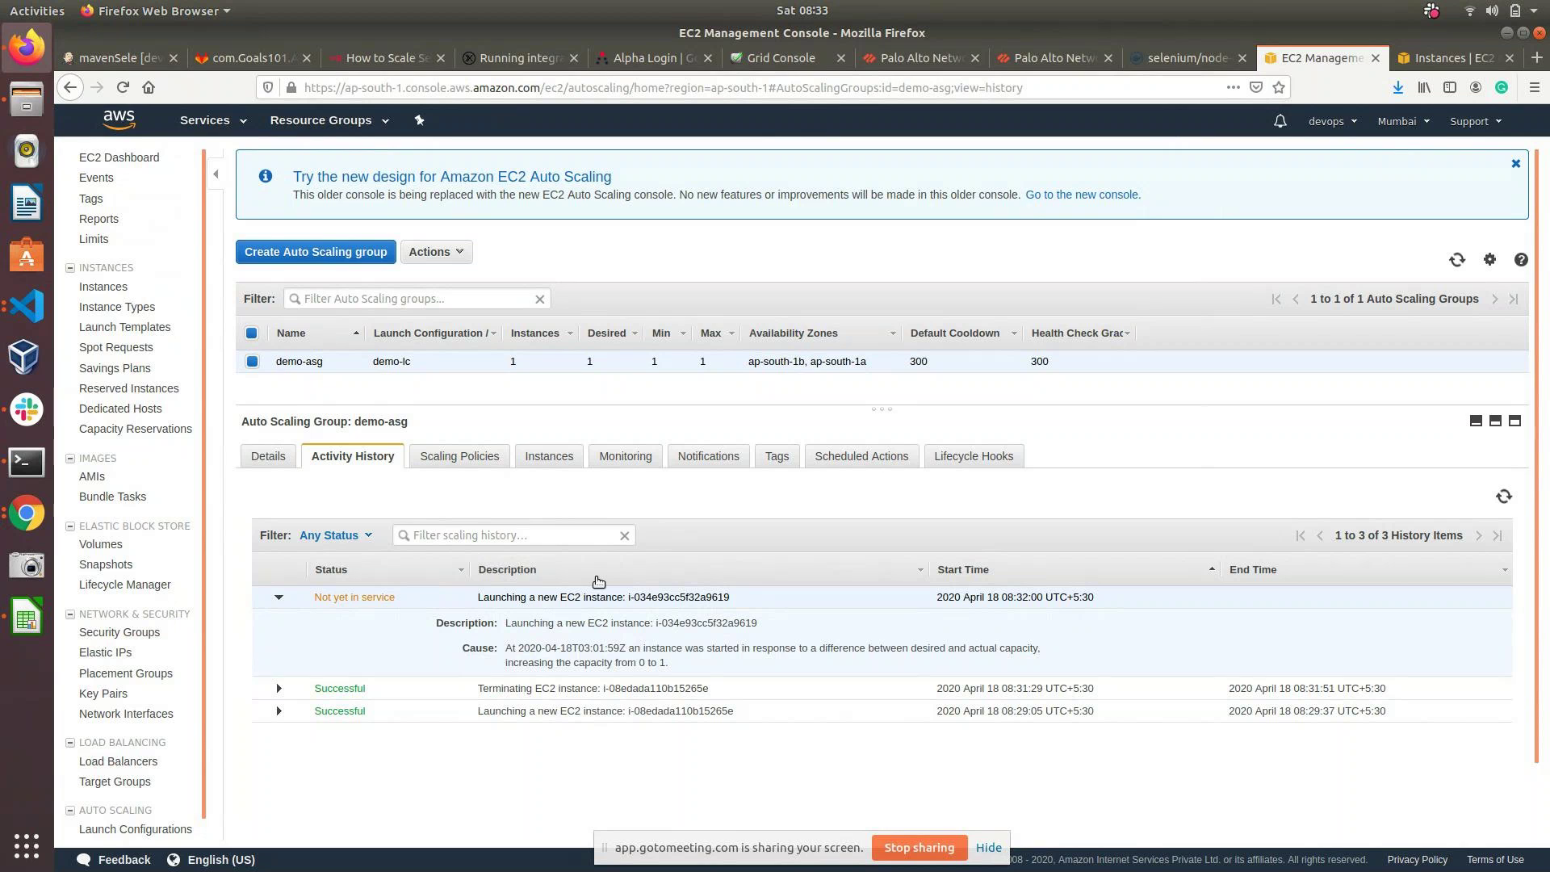
# Step: Refresh demo-asg's activity history and the EC2 instances list to check on the replacement instance
pyautogui.click(1505, 498)
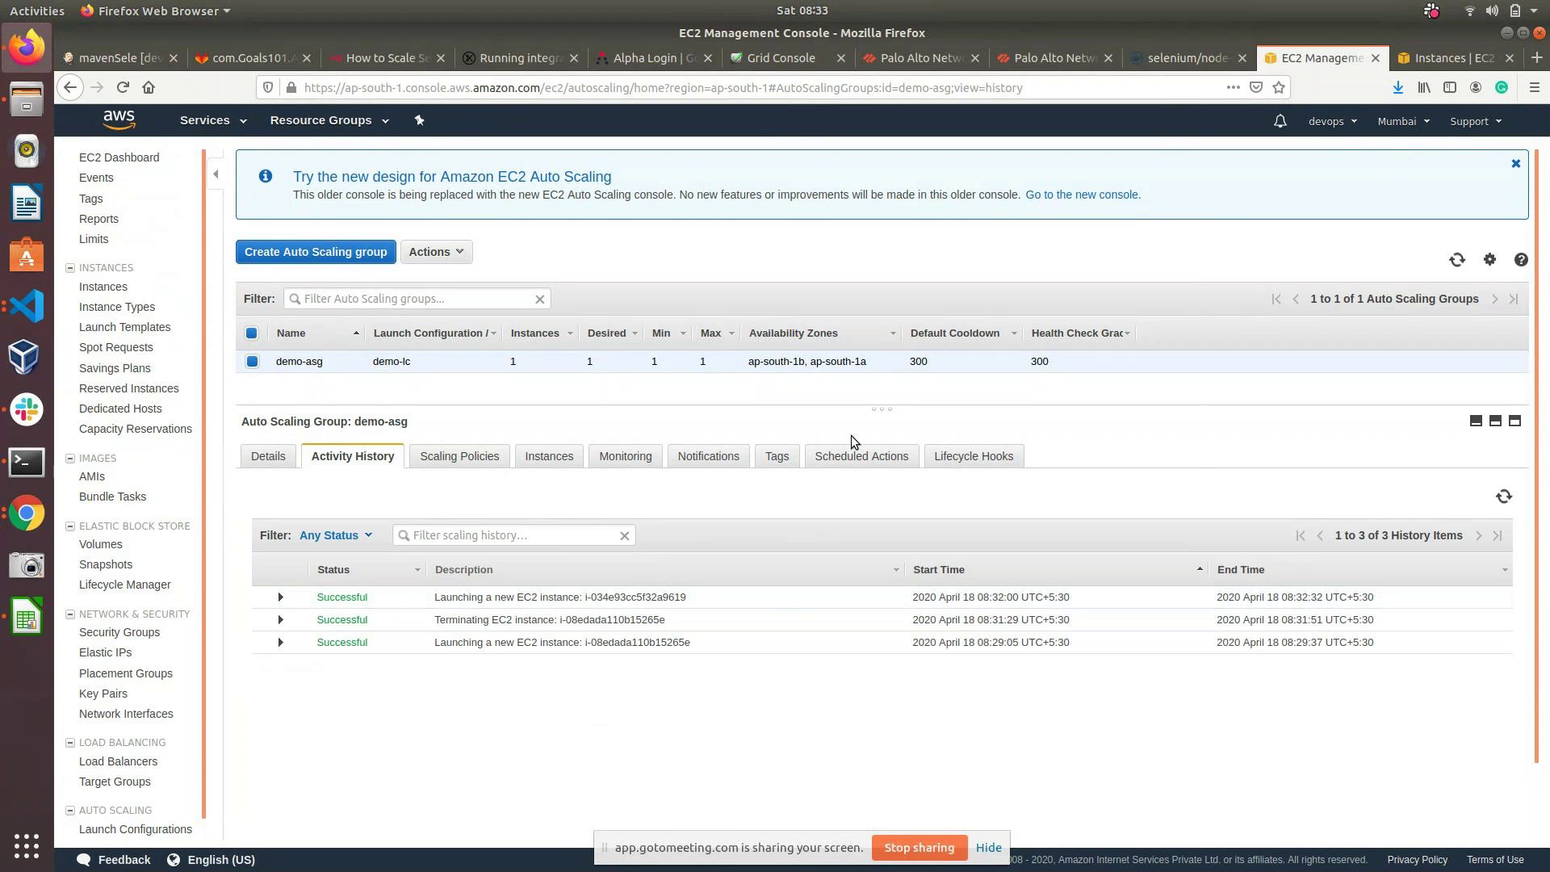
pyautogui.click(1427, 60)
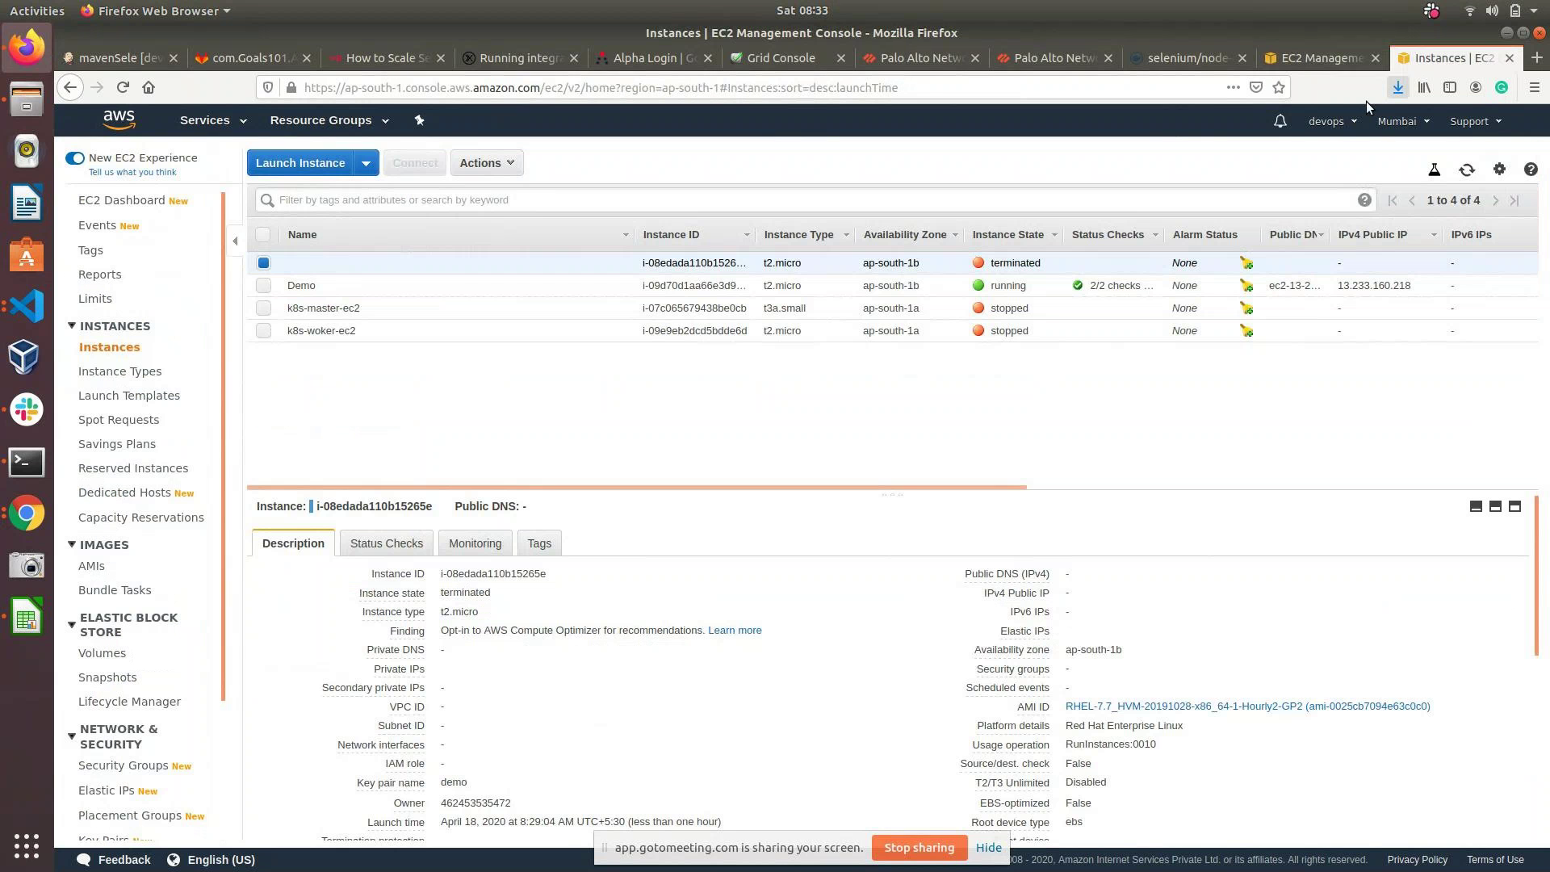
pyautogui.click(1470, 170)
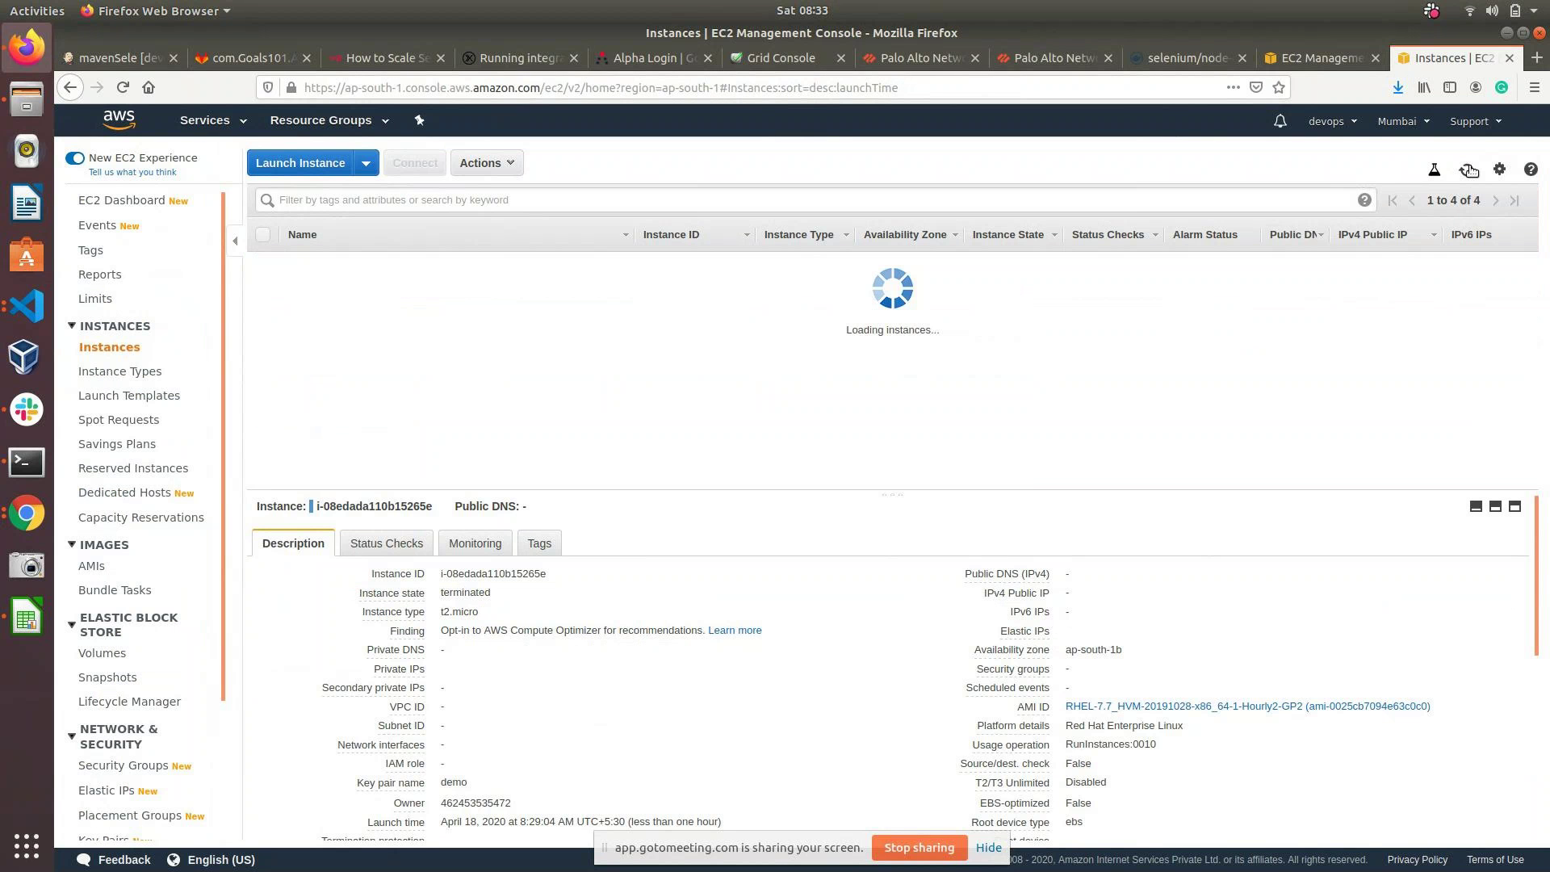
# Step: Load the replacement instance's public IP 13.126.120.32 in a new browser tab, reload it to check the served page, and close the tab
pyautogui.click(1137, 262)
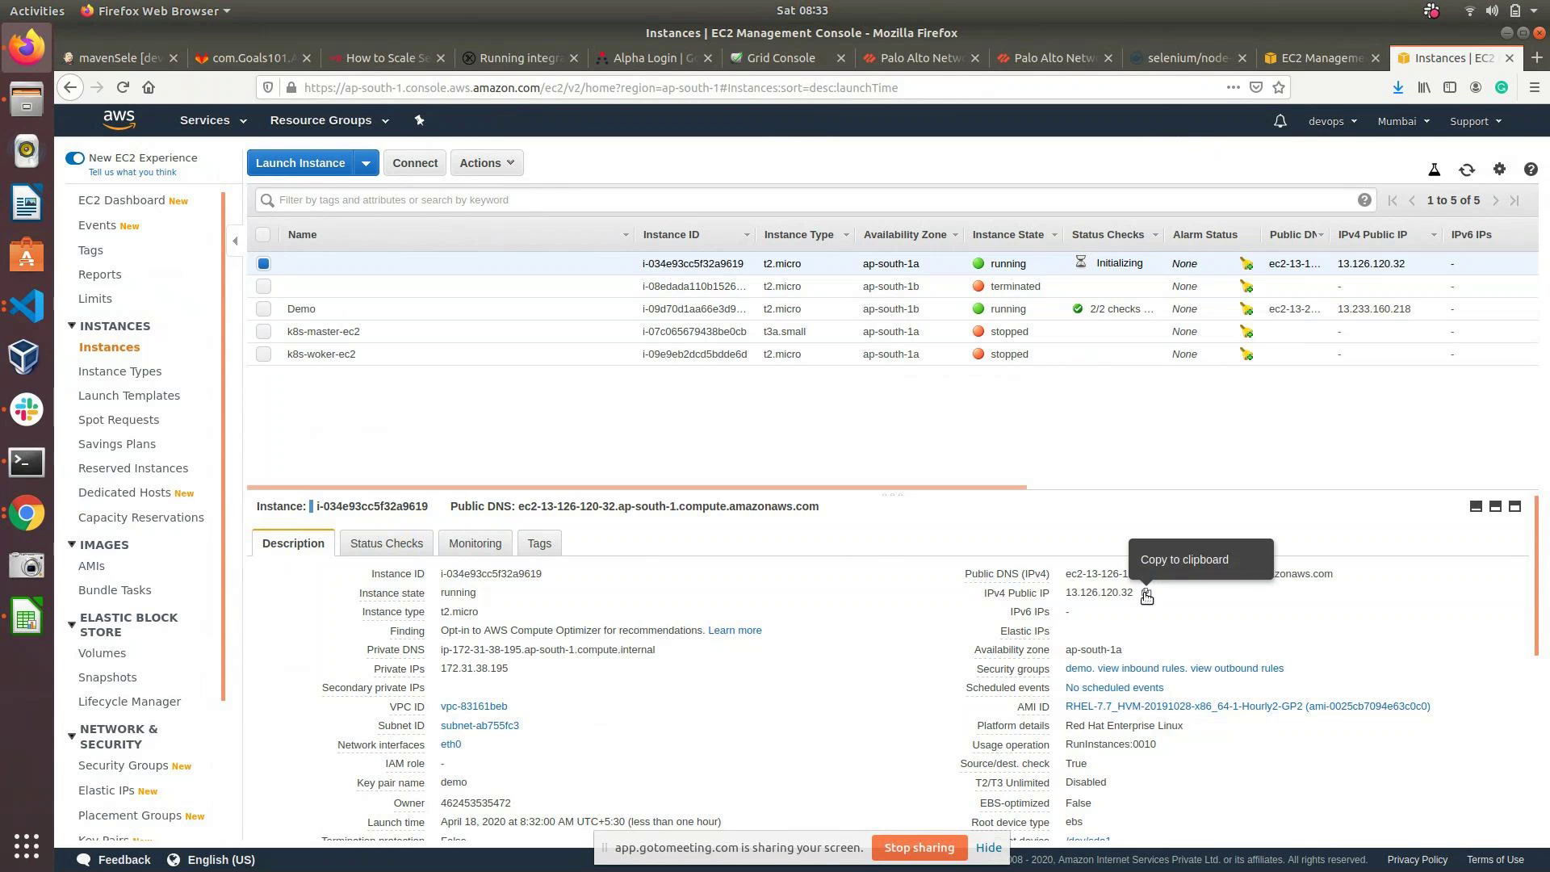
pyautogui.click(1147, 595)
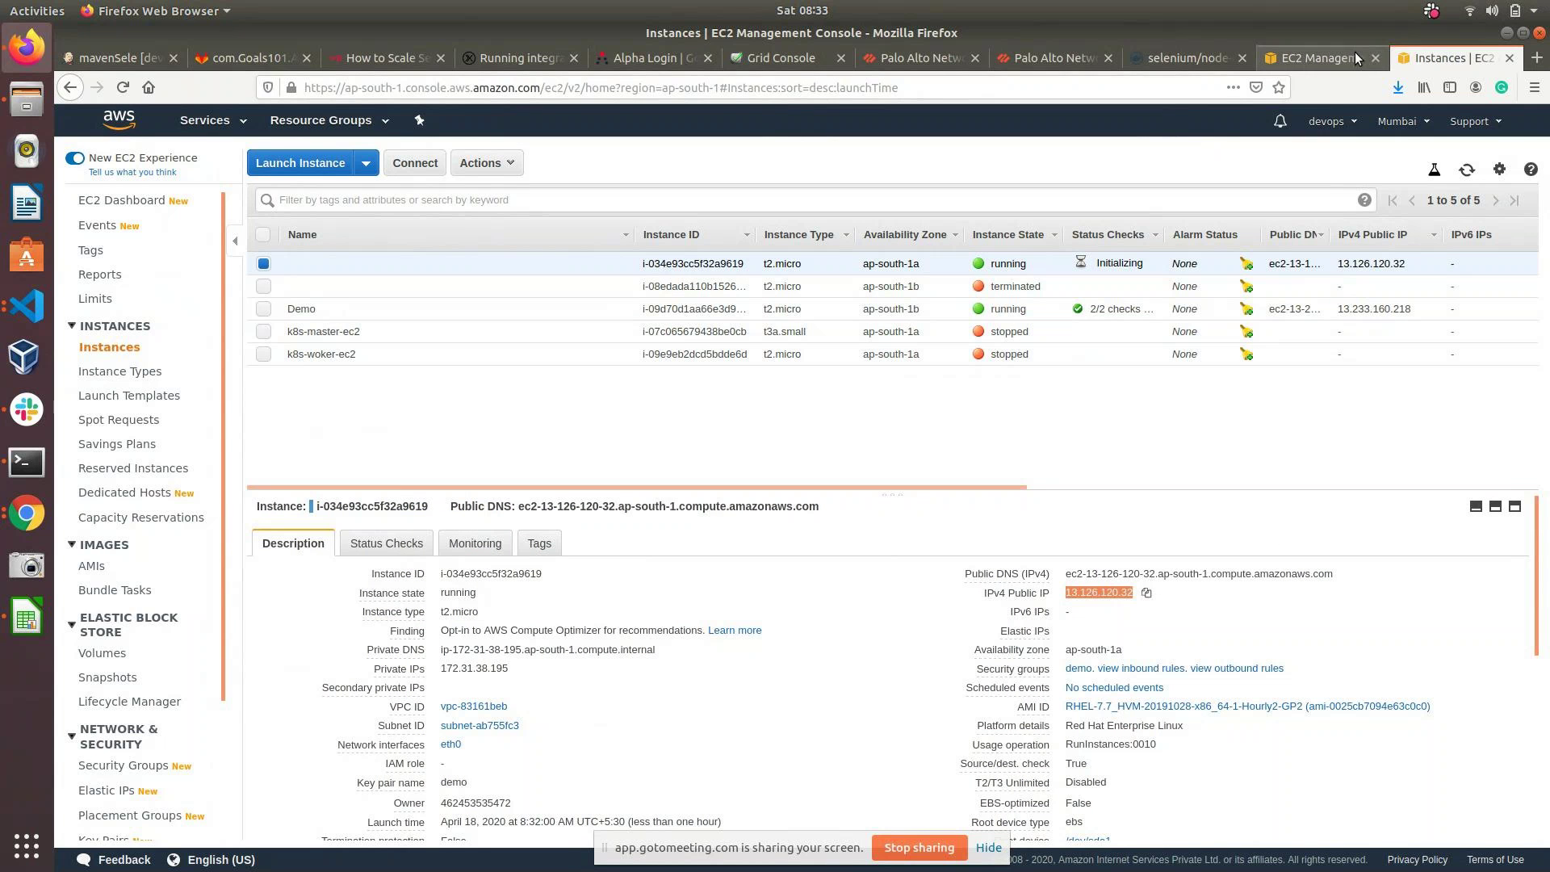
pyautogui.click(1537, 62)
pyautogui.hotkey('ctrl', 'v')
pyautogui.press('Return')
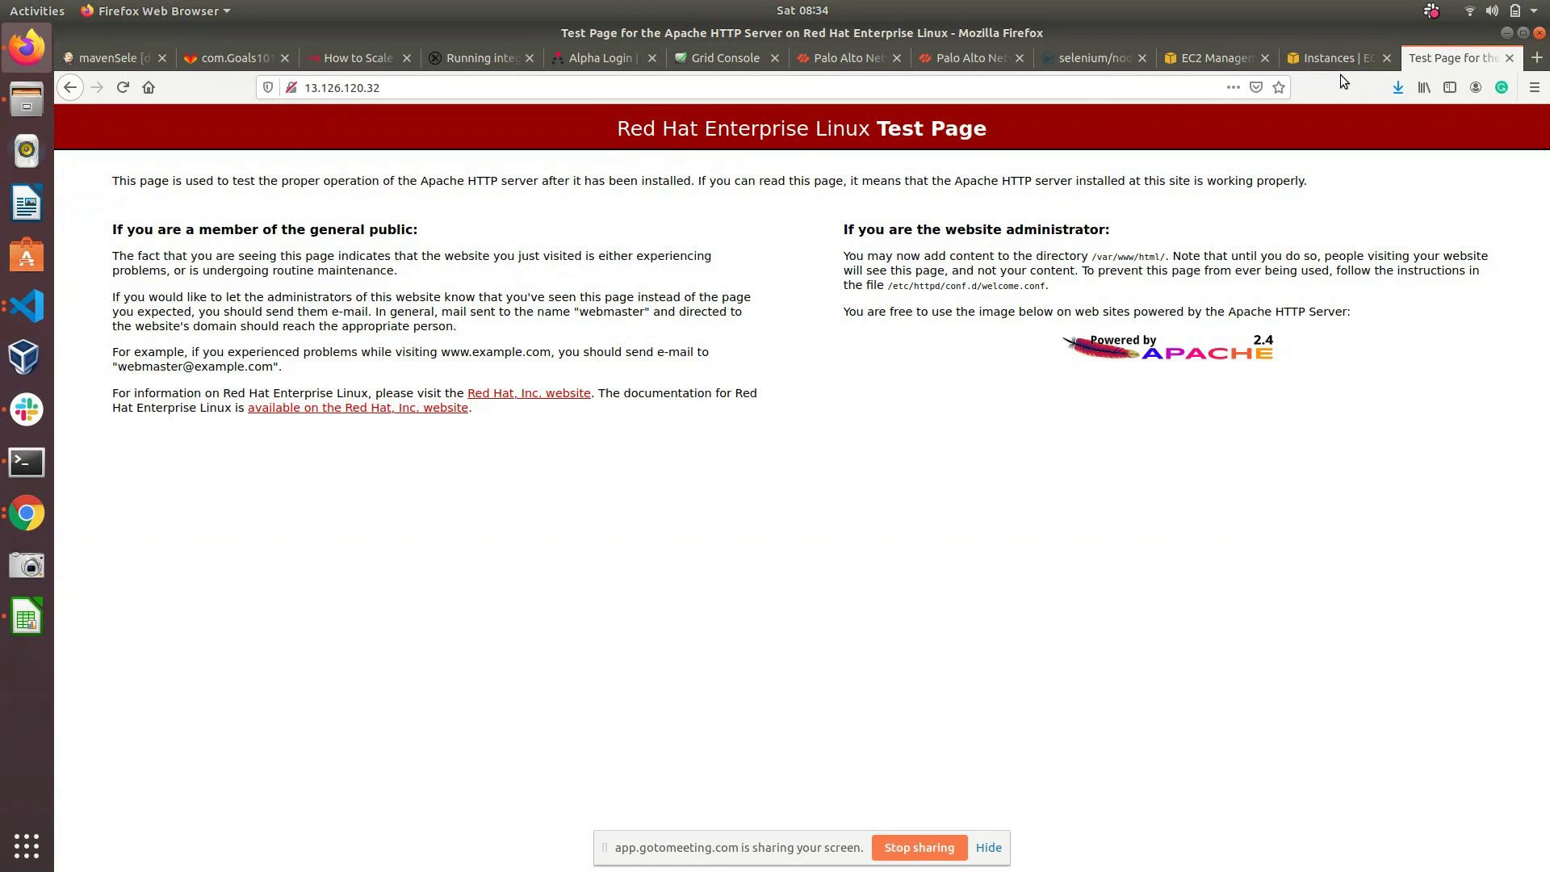
pyautogui.click(955, 84)
pyautogui.press('Return')
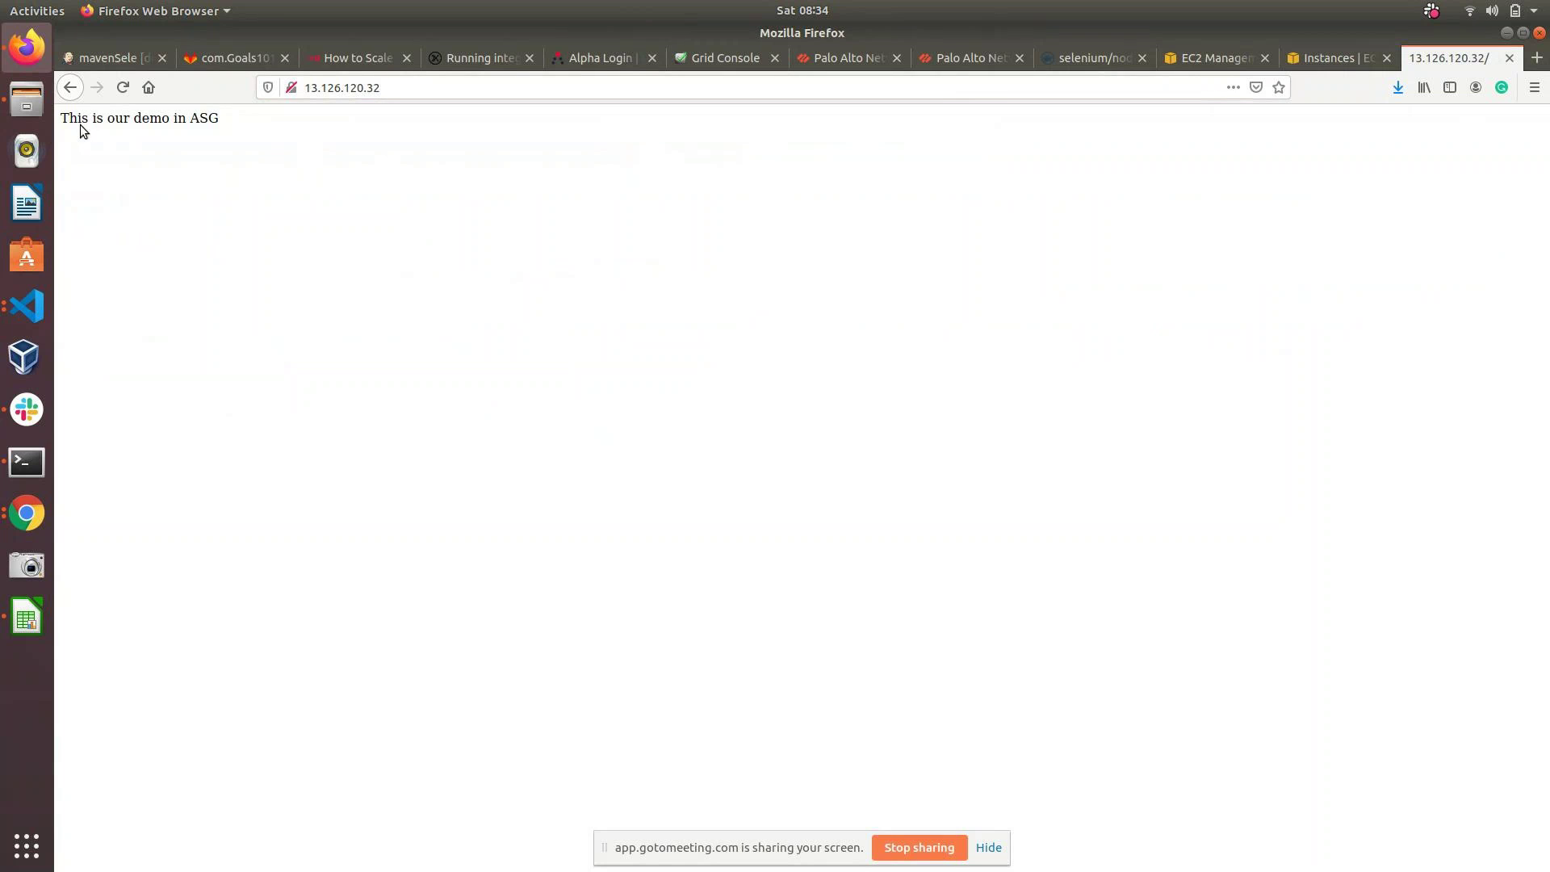
pyautogui.moveTo(69, 121); pyautogui.dragTo(224, 118)
pyautogui.click(225, 118)
pyautogui.hotkey('ctrl', 'w')
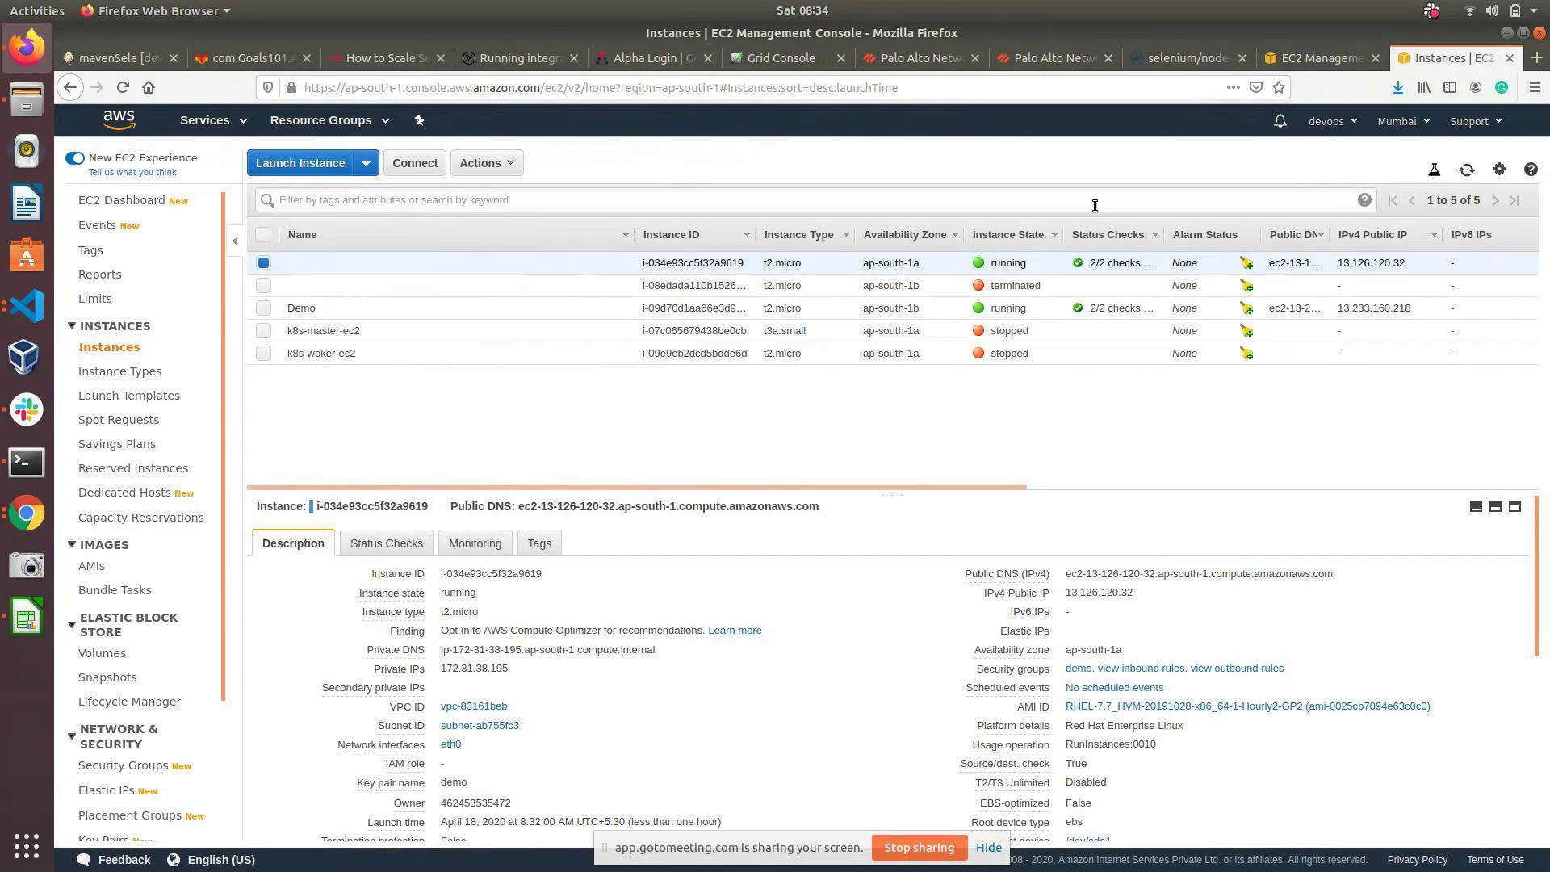
# Step: Terminate the Demo instance and confirm the termination
pyautogui.click(846, 313)
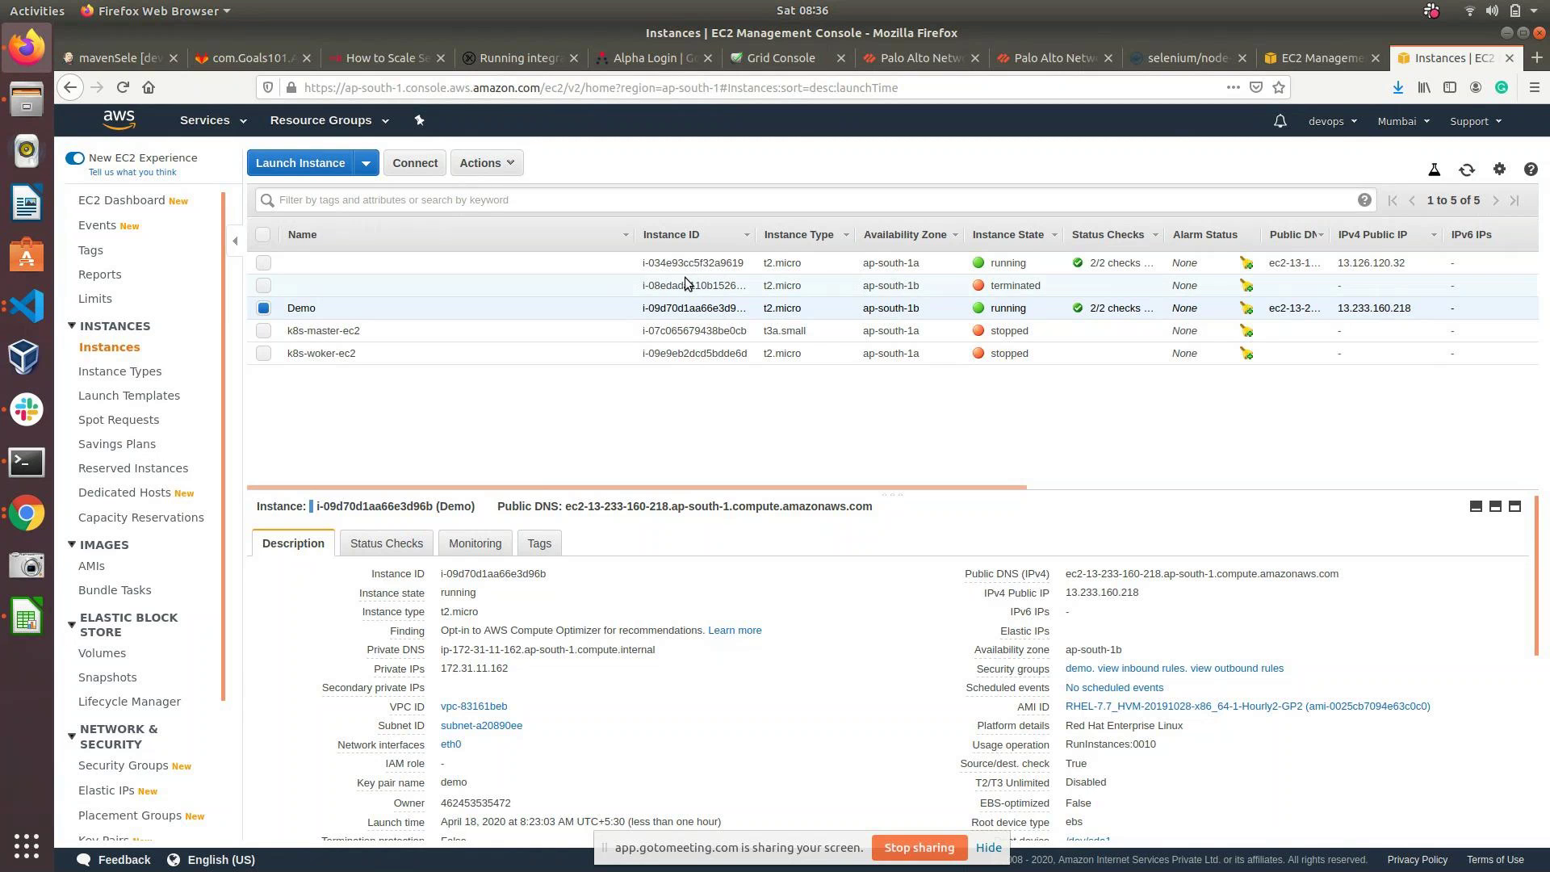
pyautogui.click(495, 168)
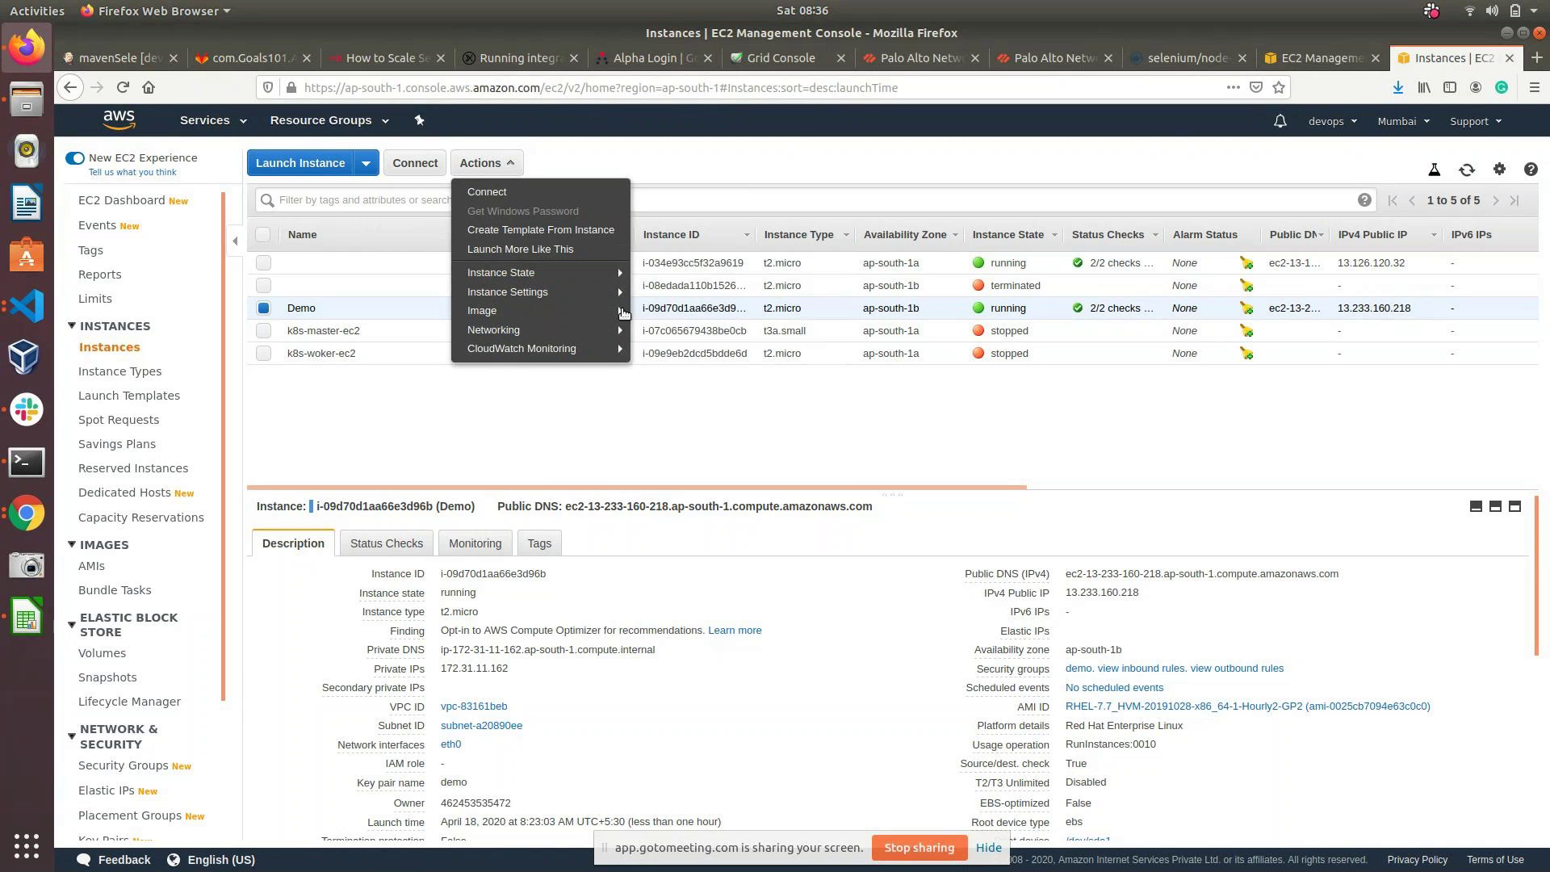
pyautogui.moveTo(608, 274)
pyautogui.click(691, 356)
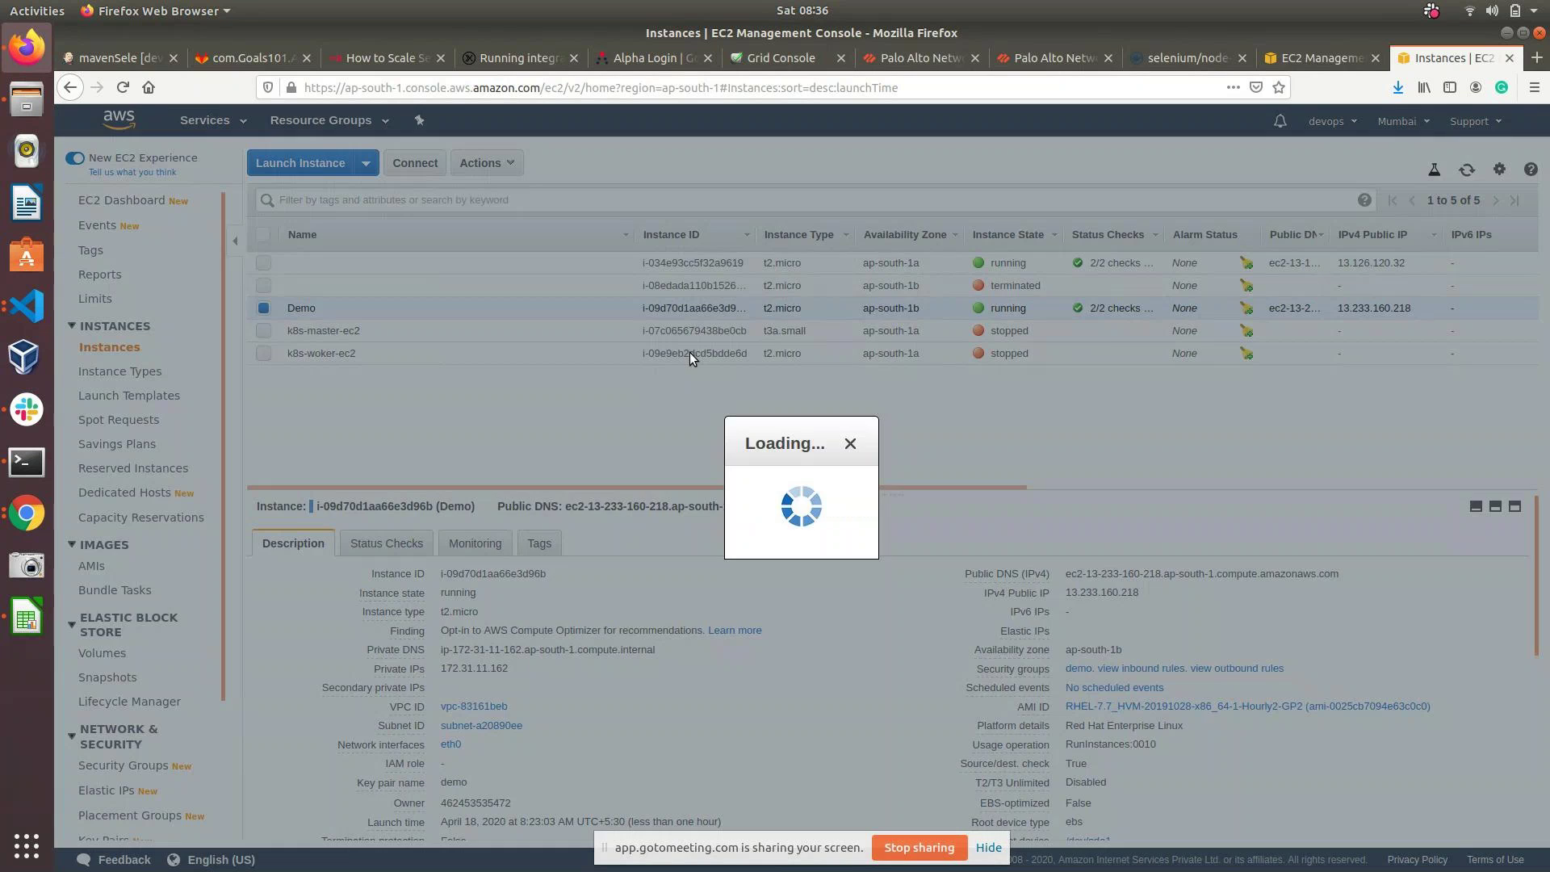
pyautogui.click(986, 586)
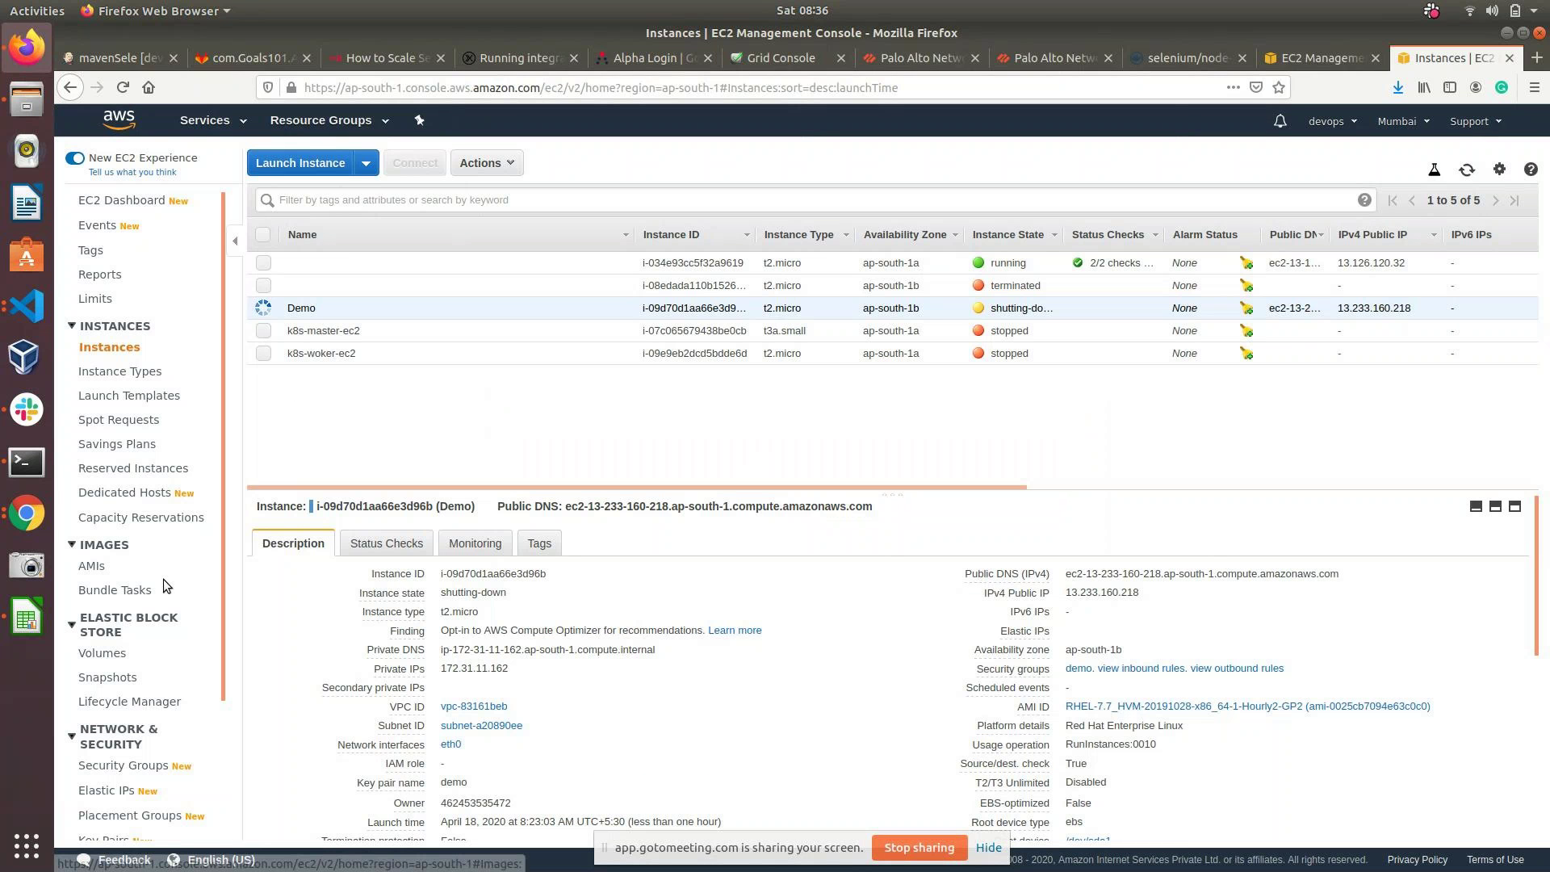
# Step: Try to delete the demo-lc launch configuration
pyautogui.scroll(-4, 163, 579)
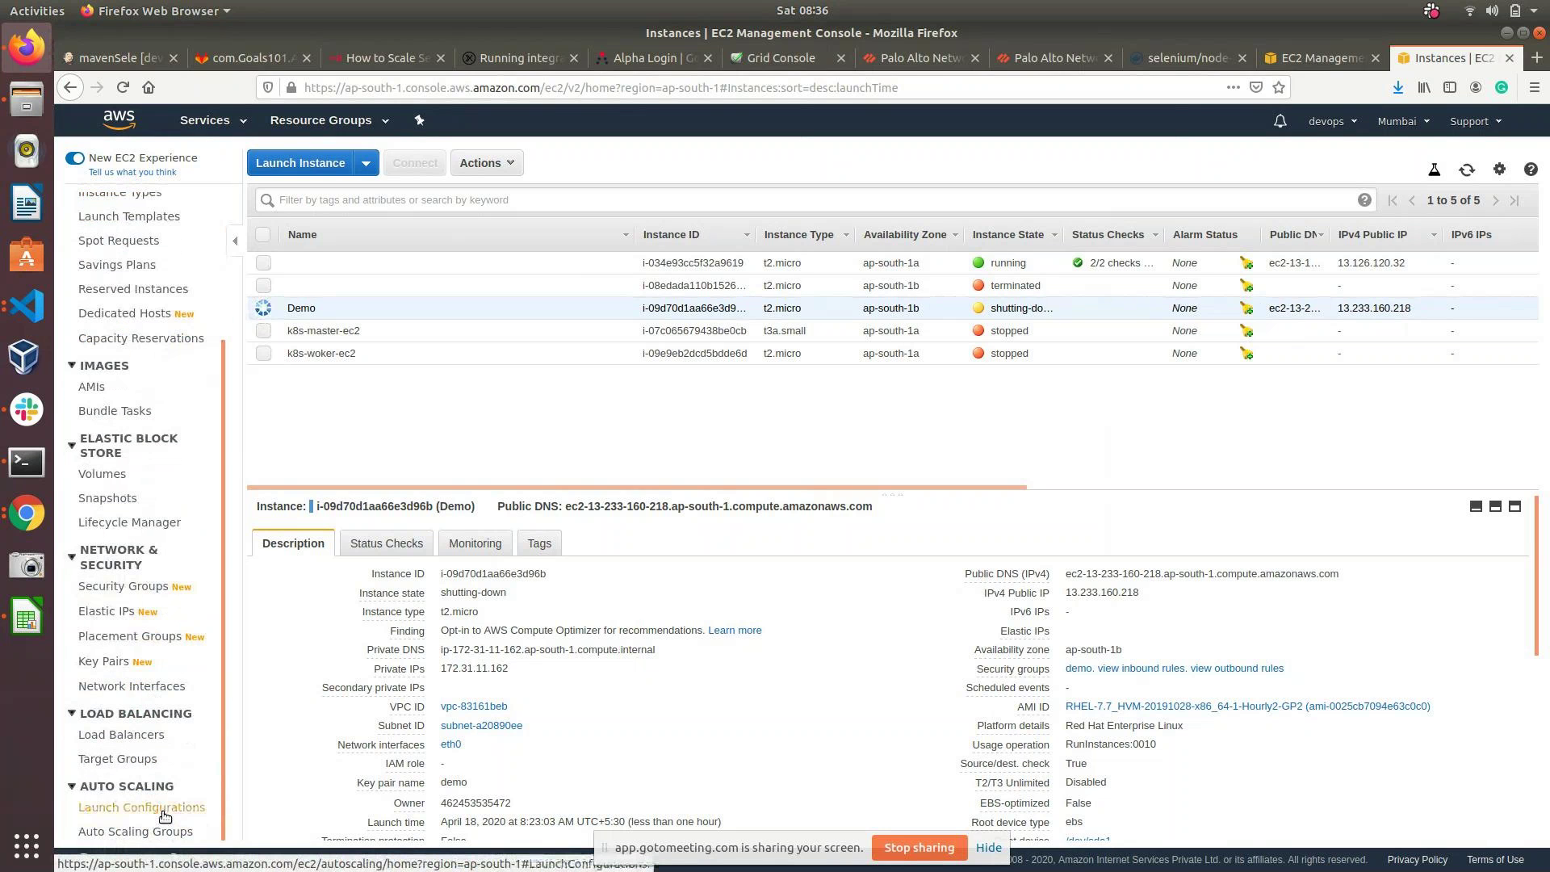
pyautogui.click(165, 809)
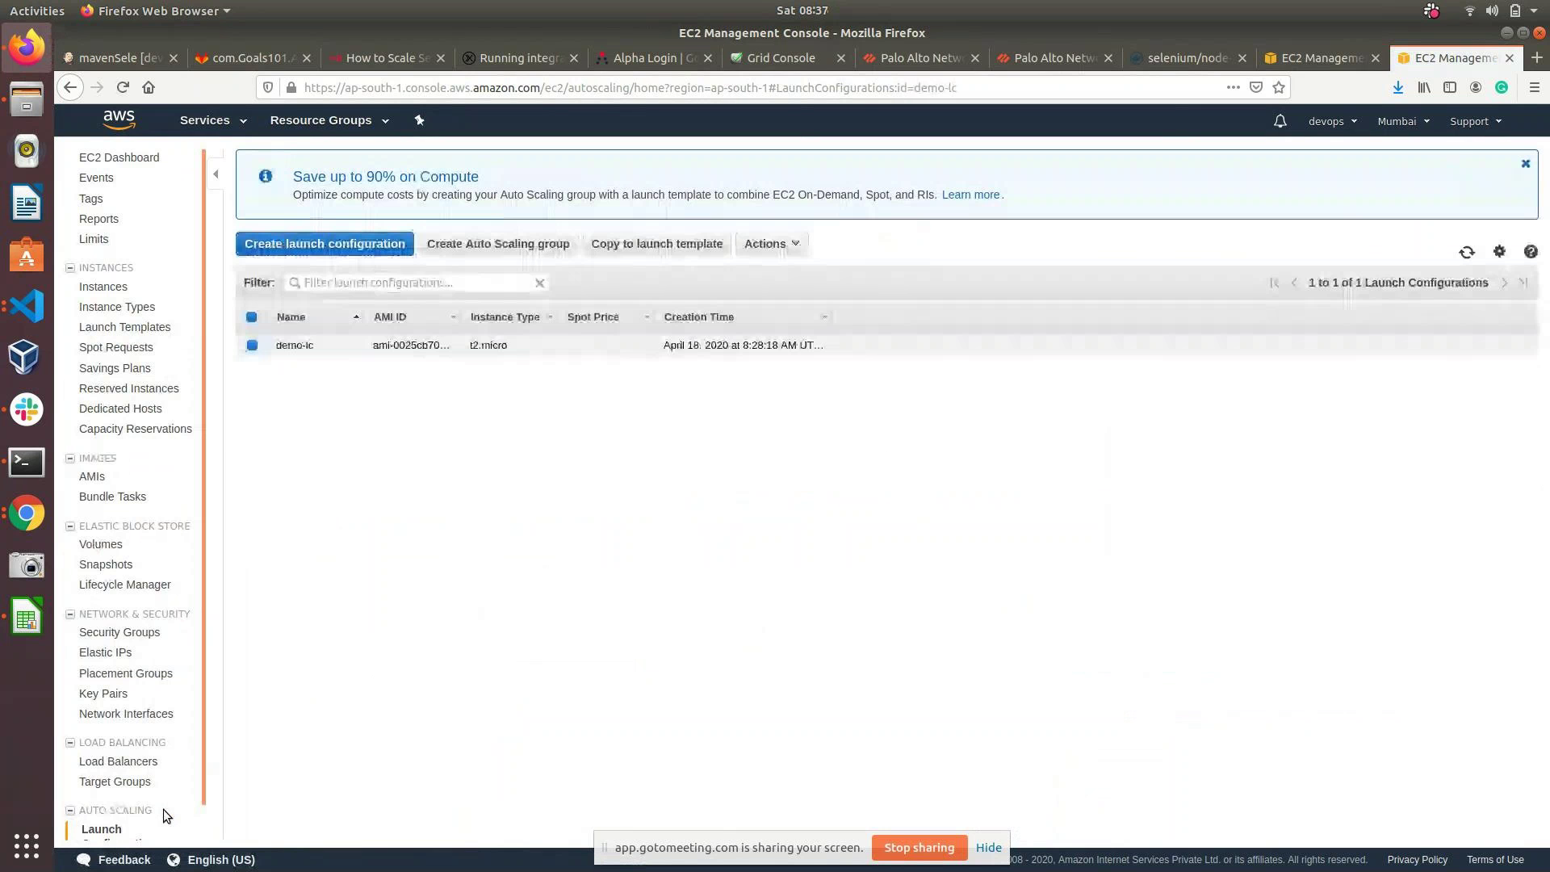
pyautogui.click(773, 244)
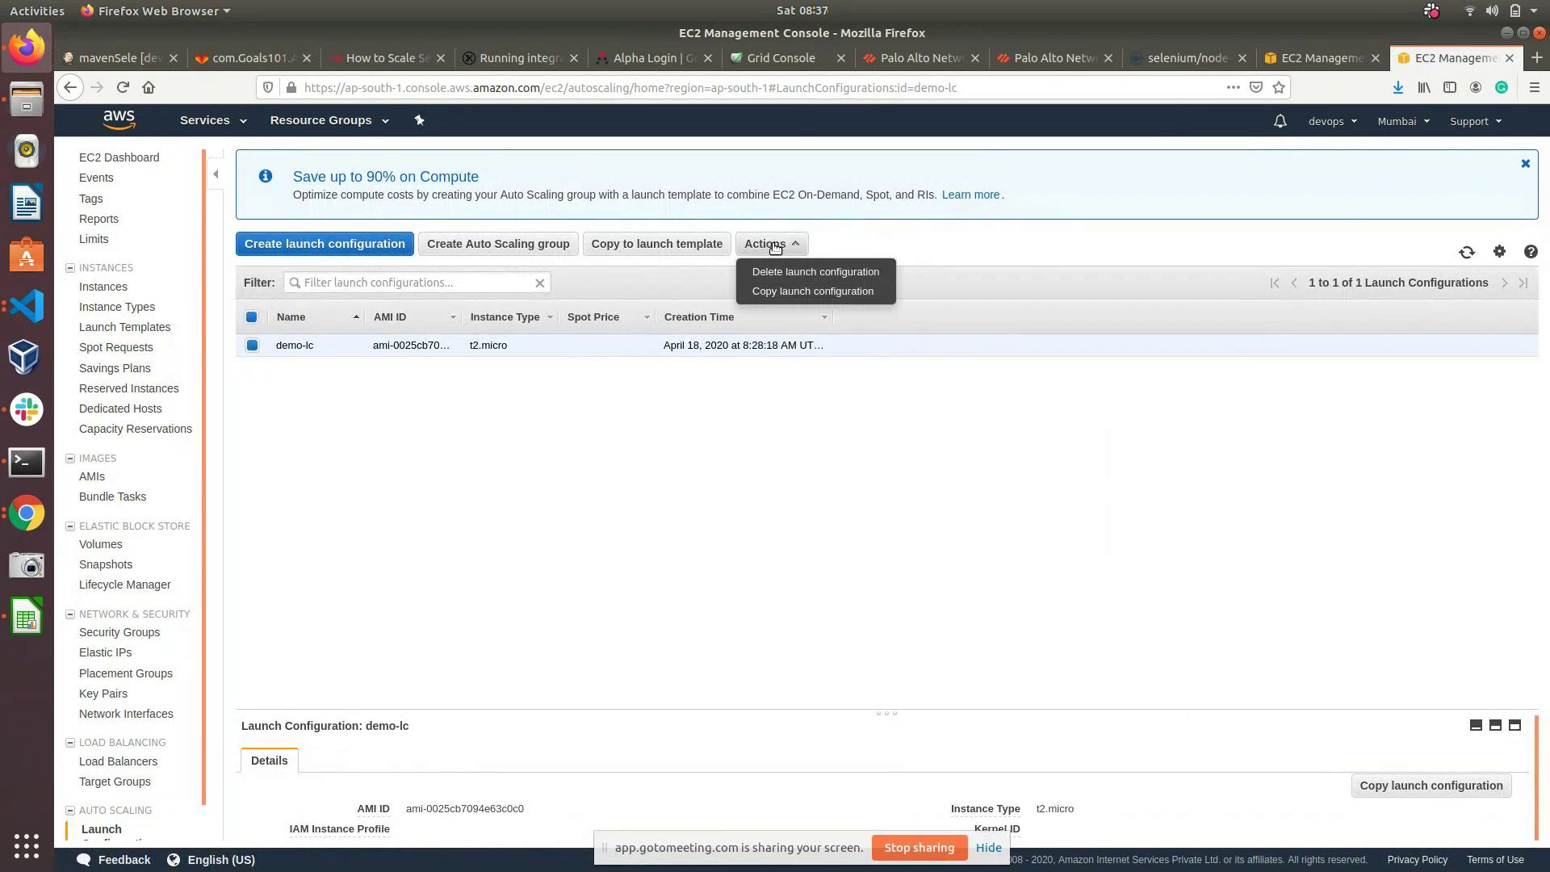
pyautogui.click(820, 273)
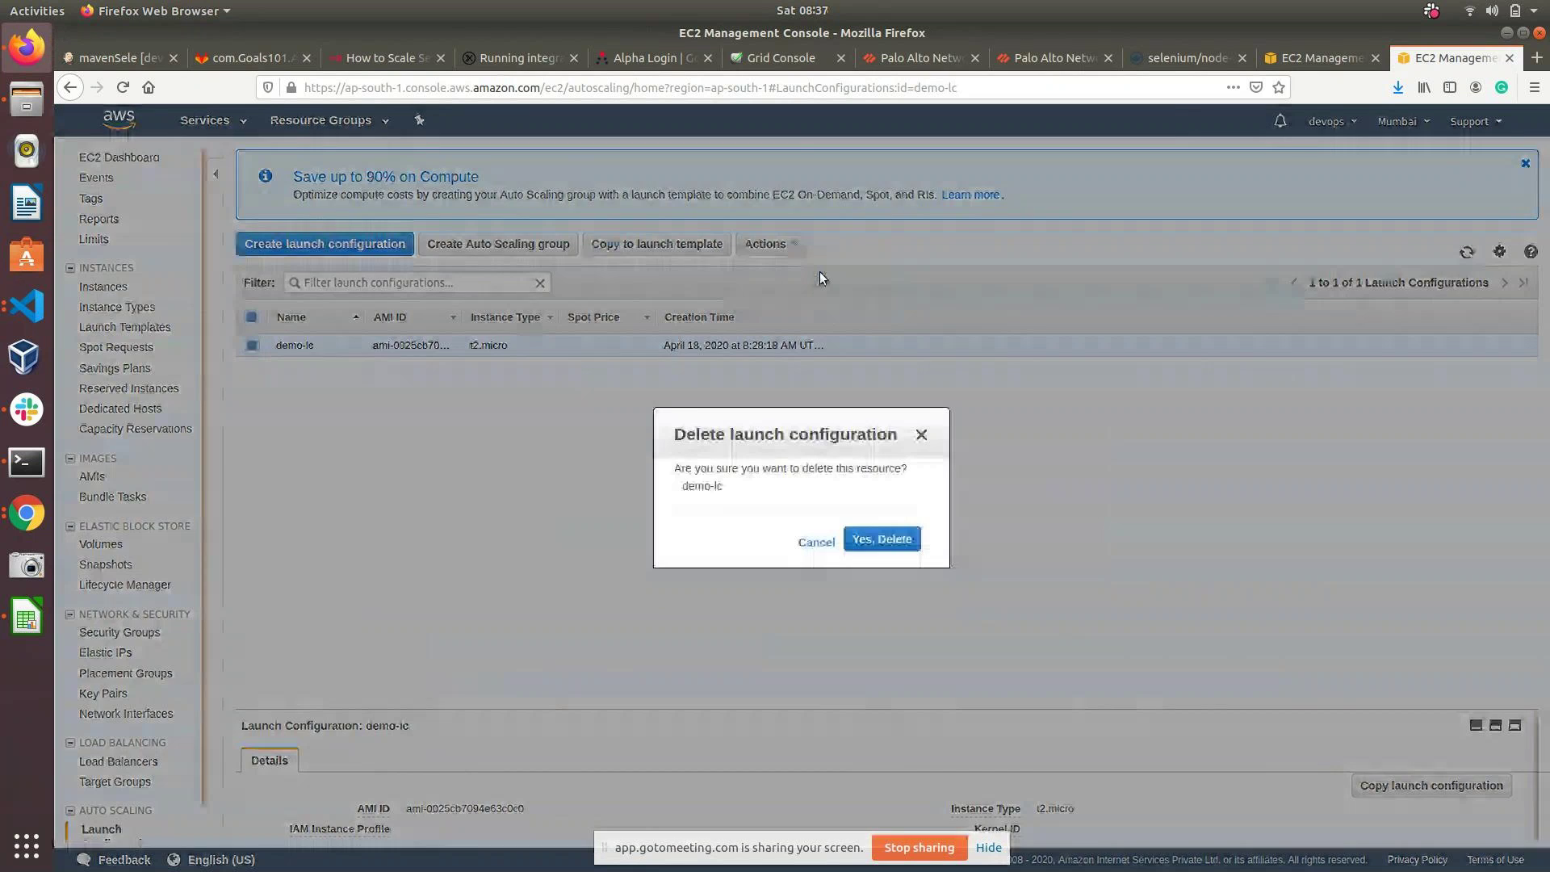
pyautogui.click(881, 541)
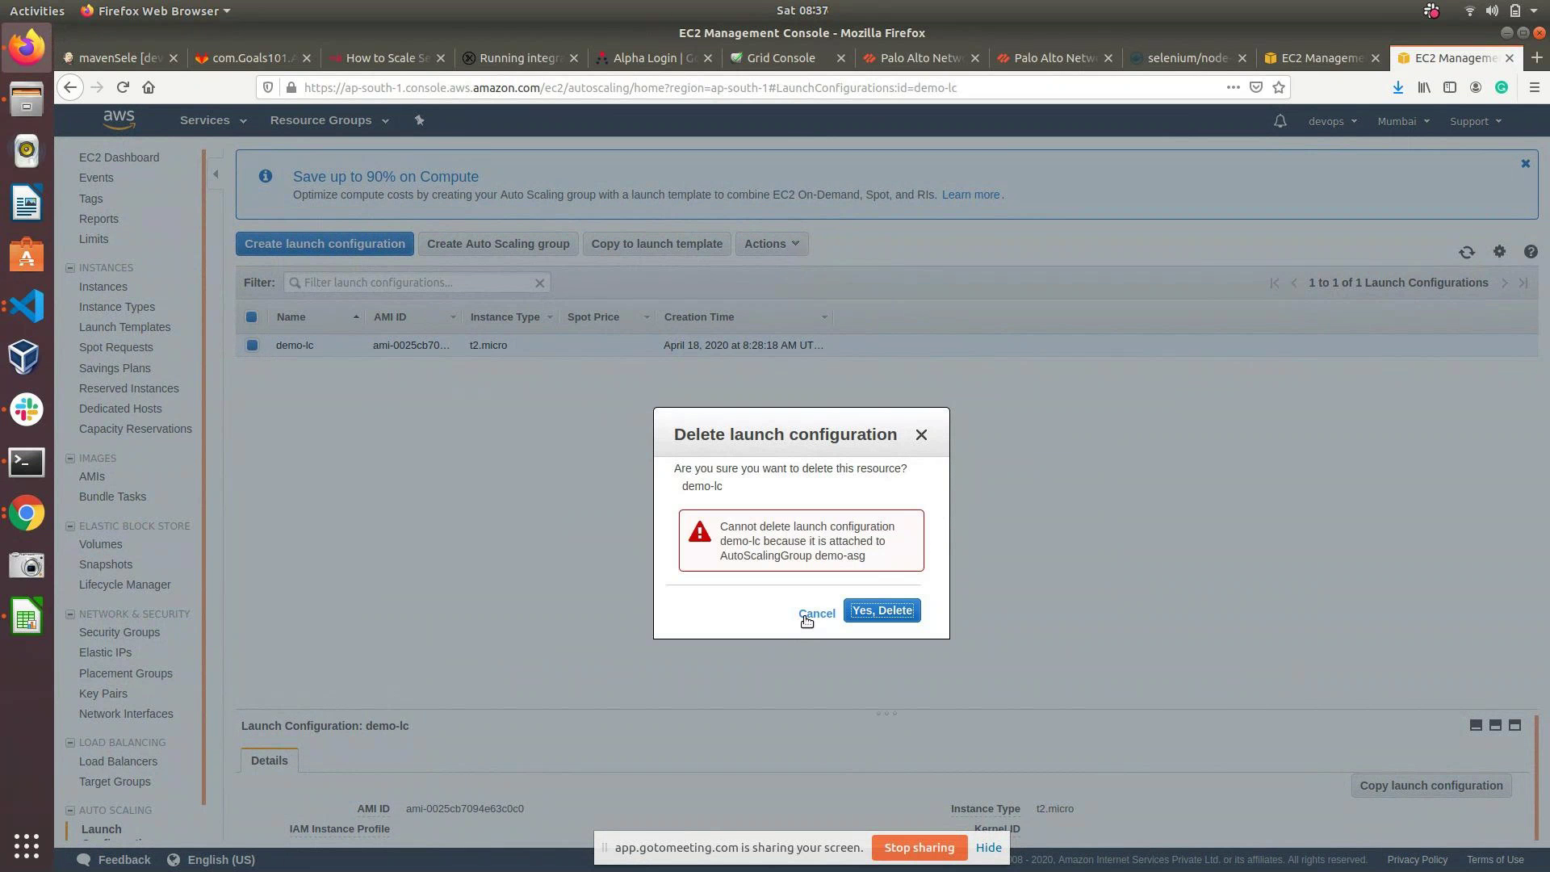
pyautogui.click(806, 616)
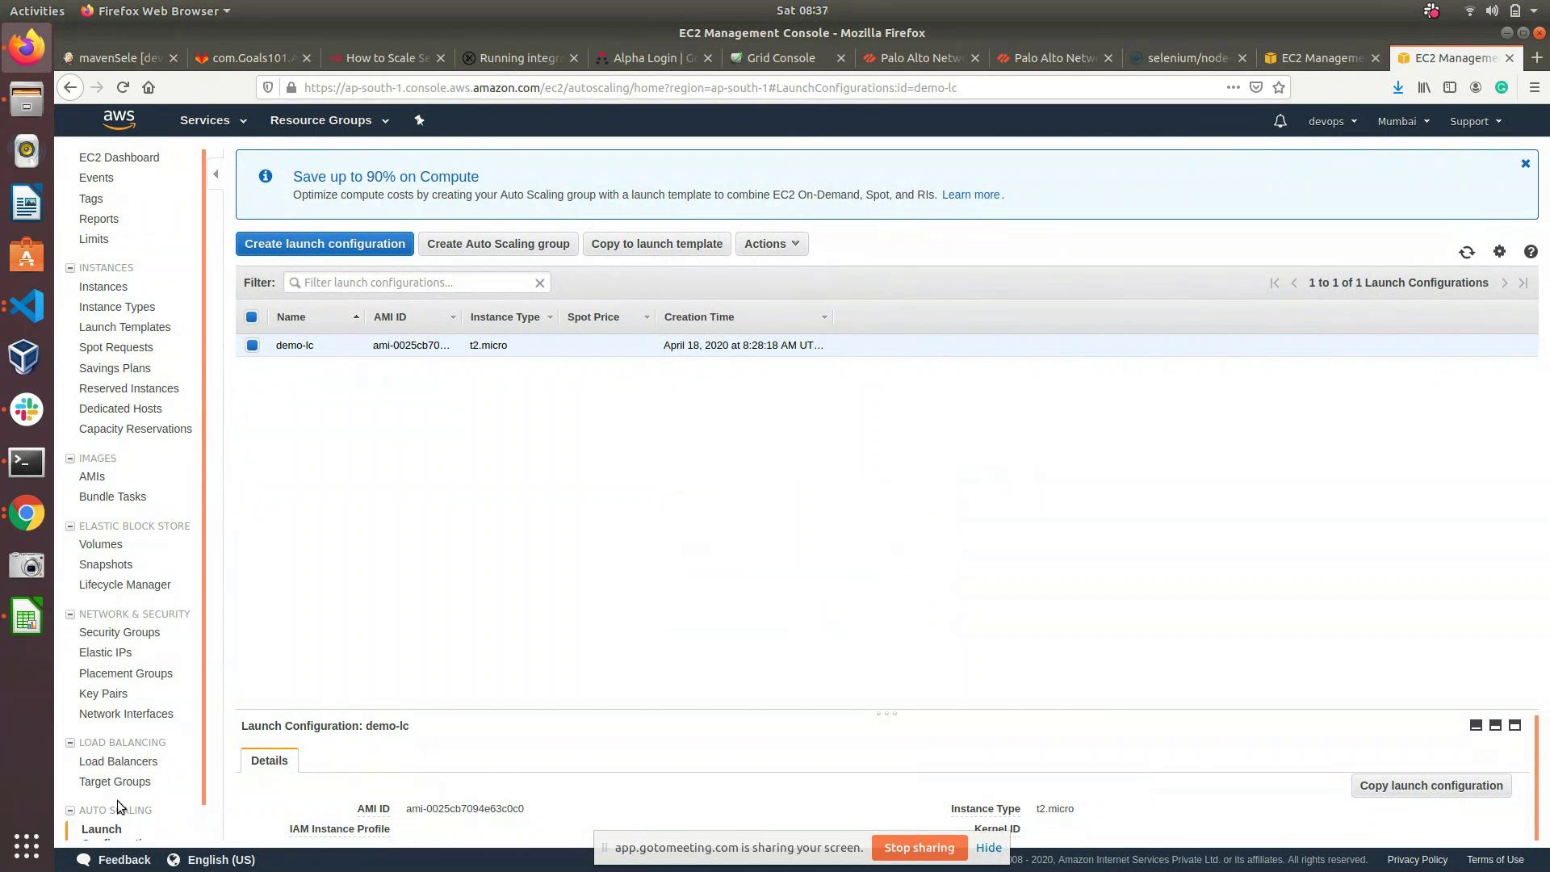
# Step: Delete the demo-asg Auto Scaling group and refresh the list of groups
pyautogui.scroll(-1, 118, 801)
pyautogui.click(118, 829)
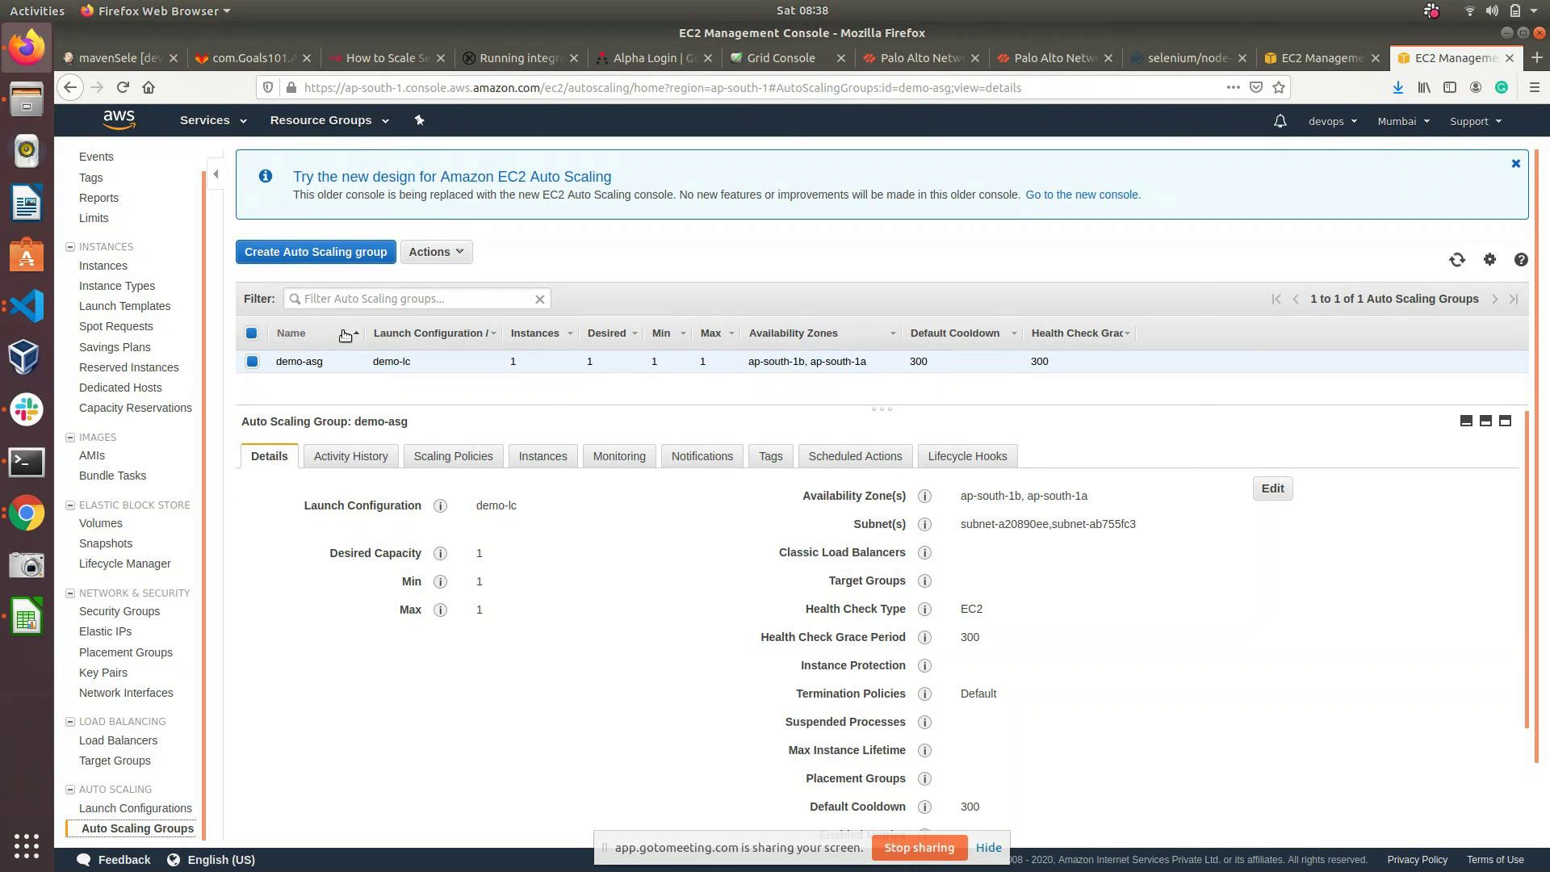
pyautogui.click(425, 251)
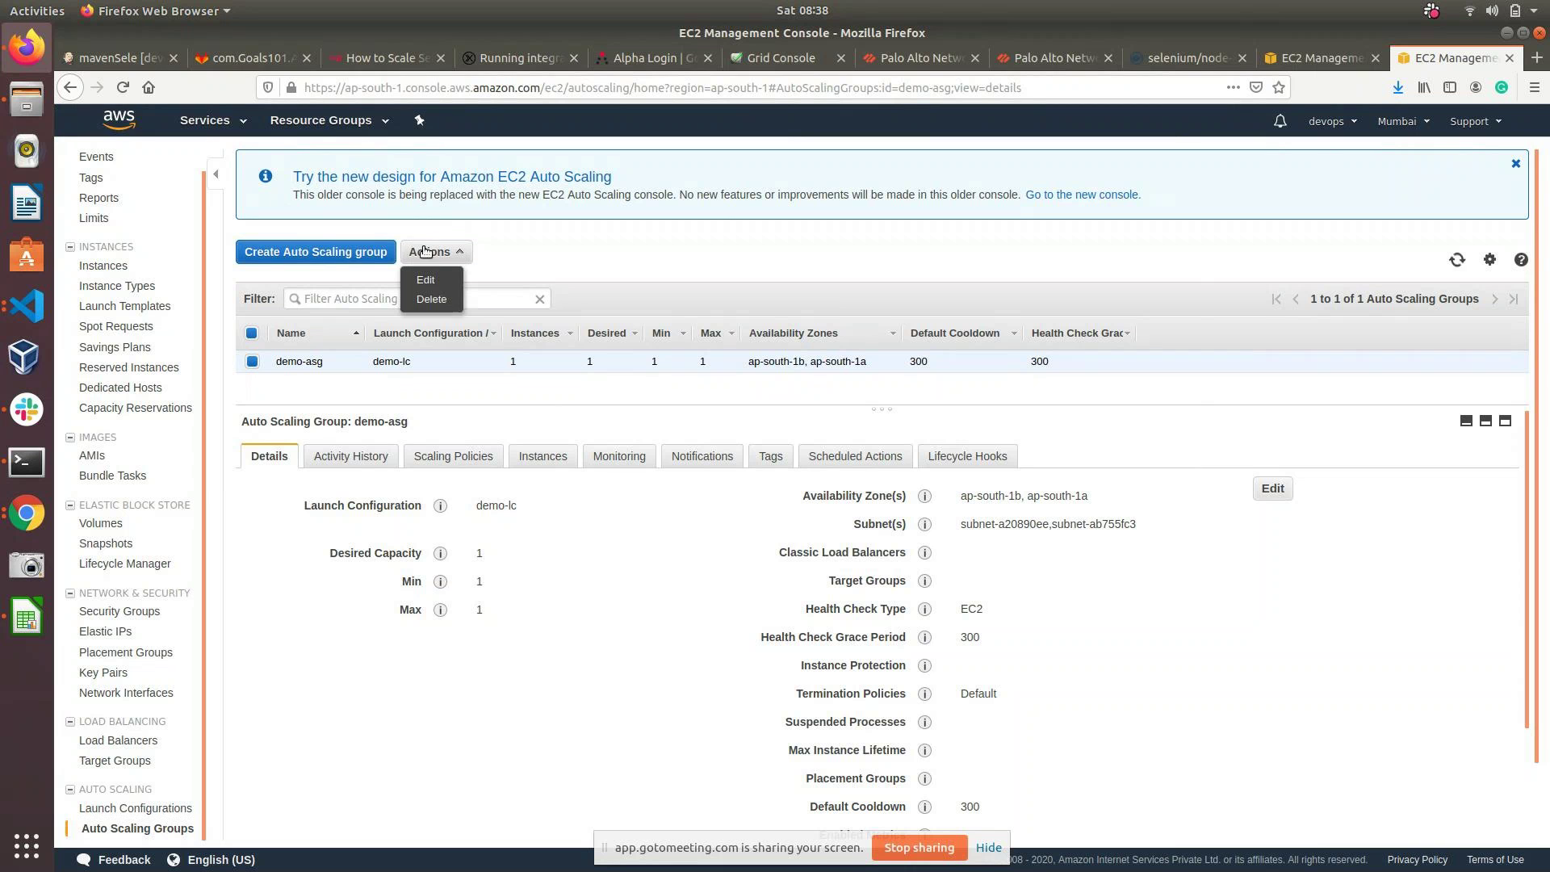
pyautogui.click(432, 299)
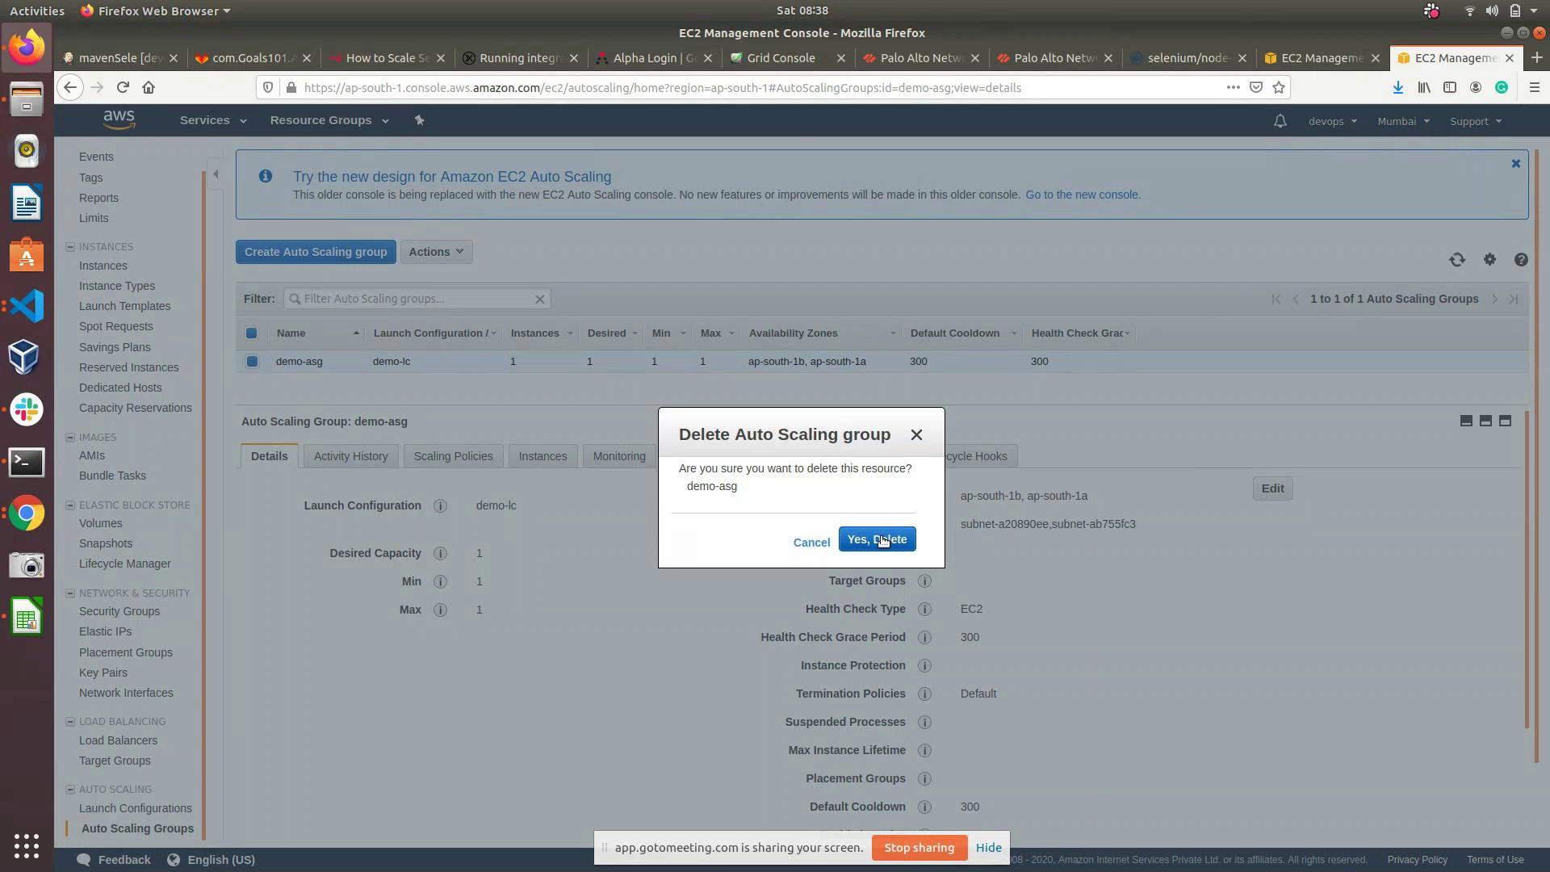
pyautogui.click(882, 539)
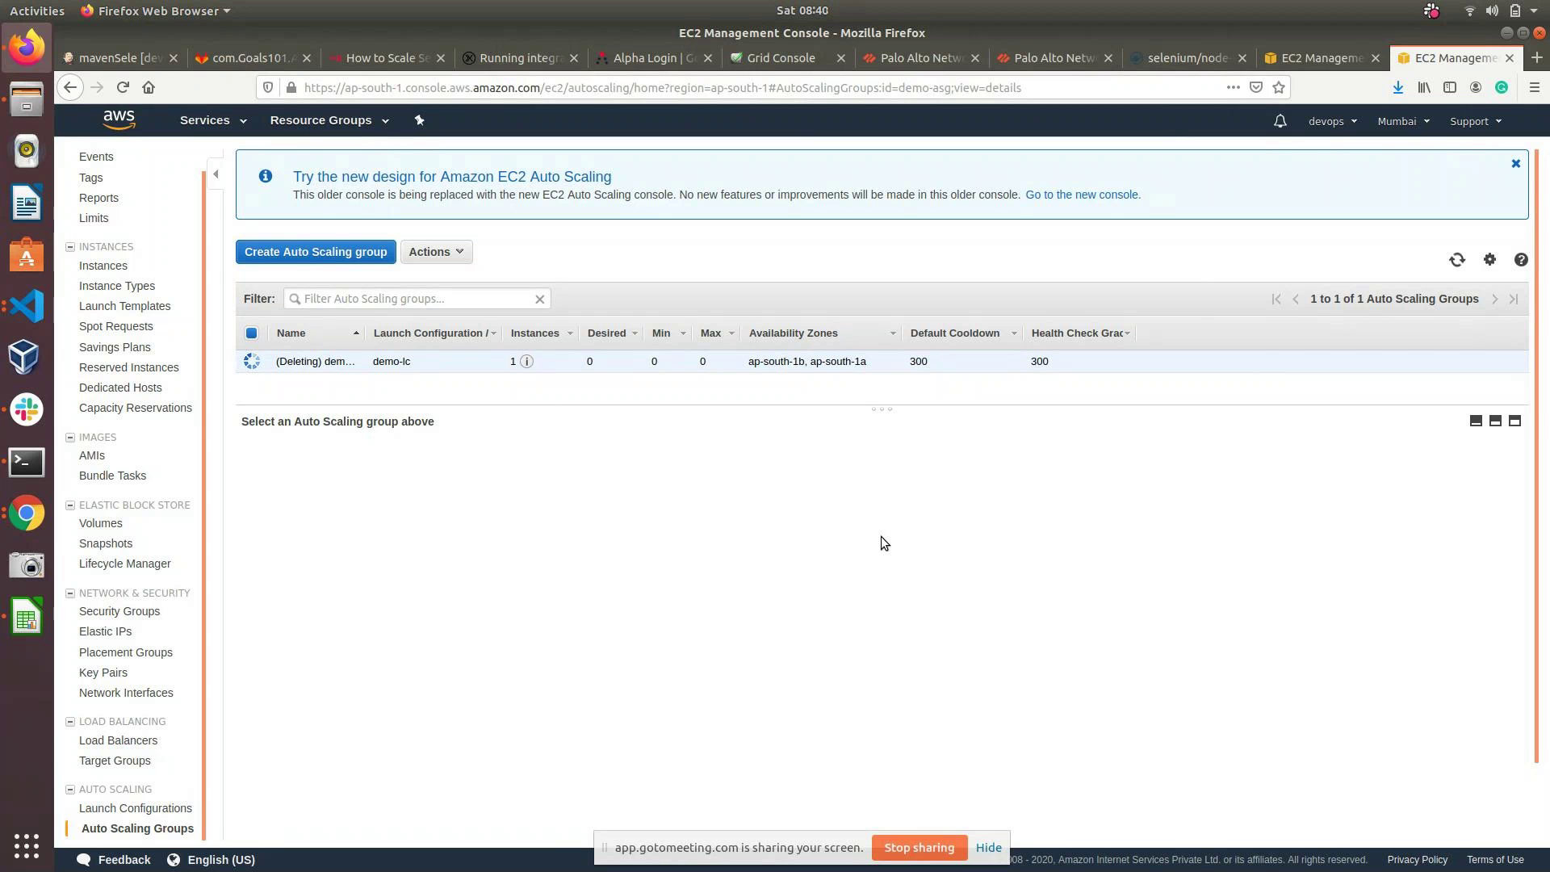
pyautogui.click(1459, 261)
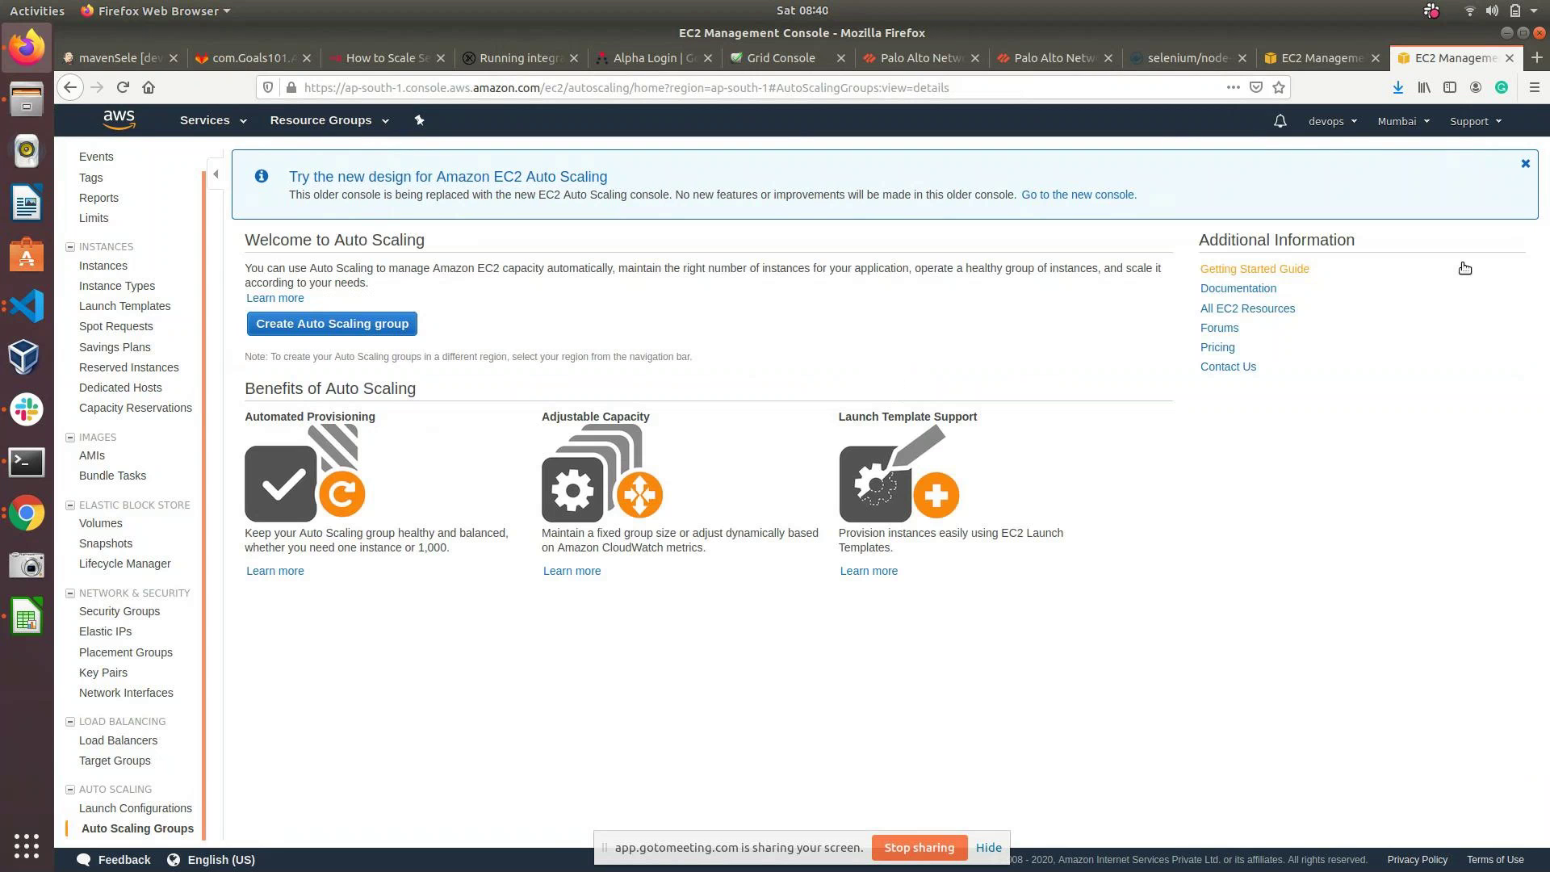
# Step: Check the states of the EC2 instances and review the remaining EBS volumes
pyautogui.click(103, 266)
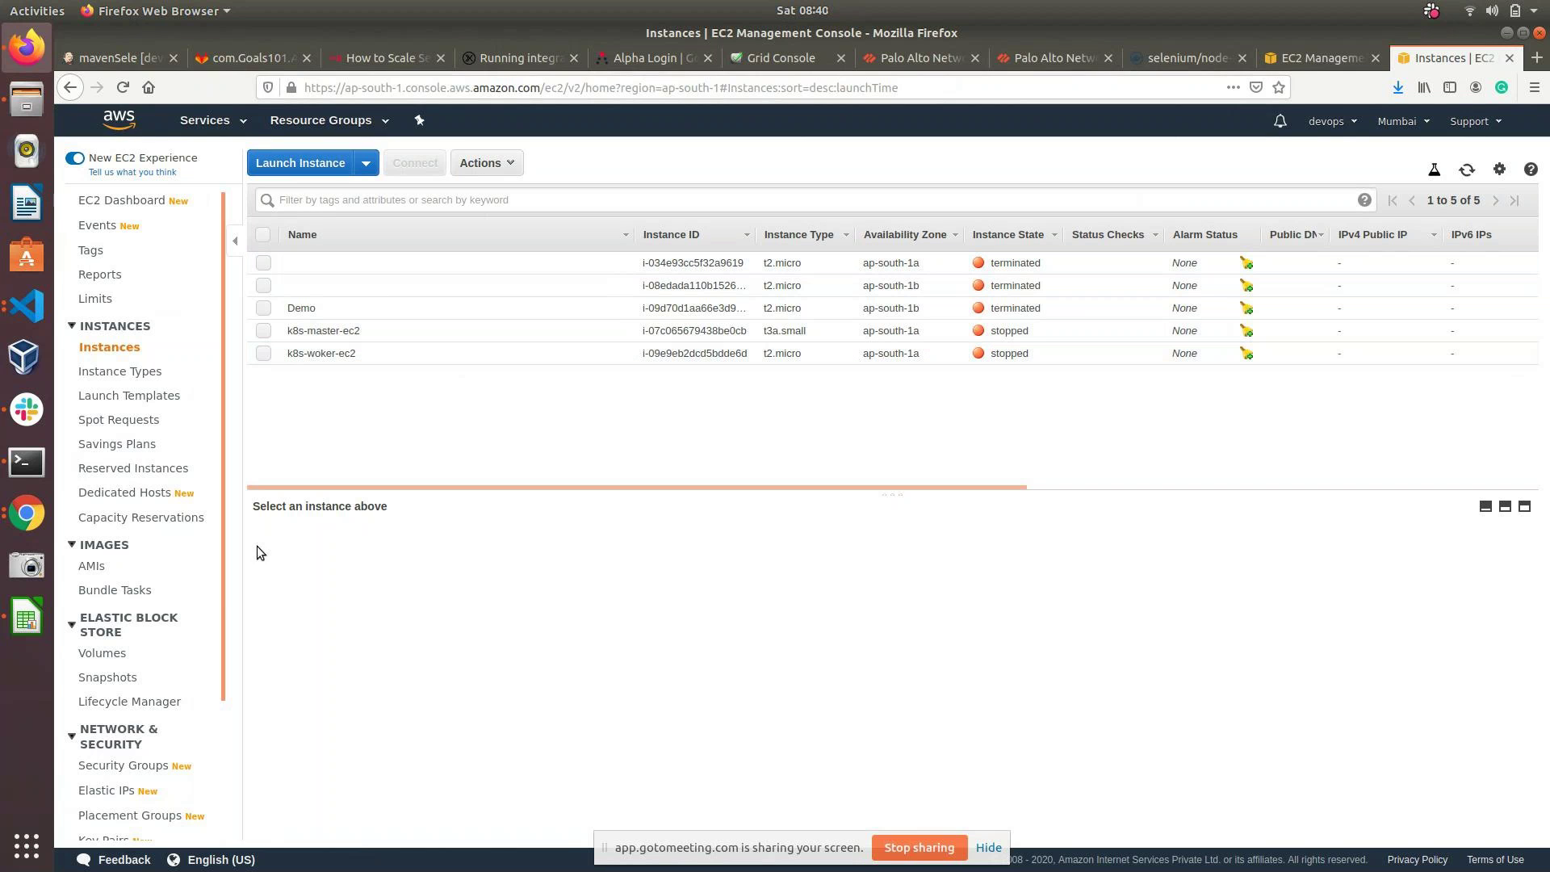
pyautogui.click(97, 652)
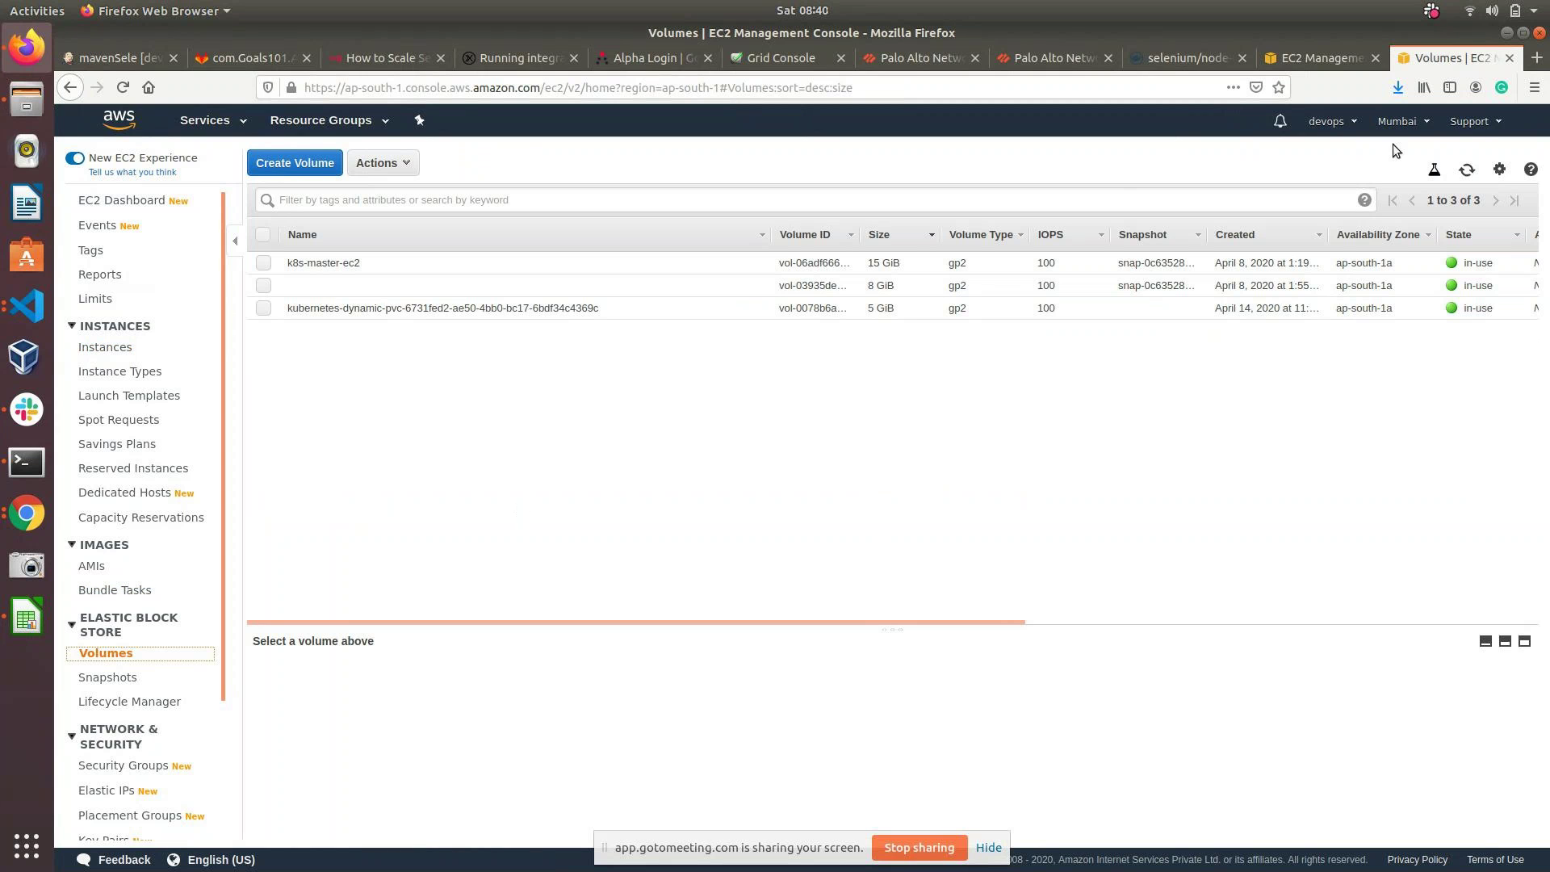
pyautogui.click(1470, 173)
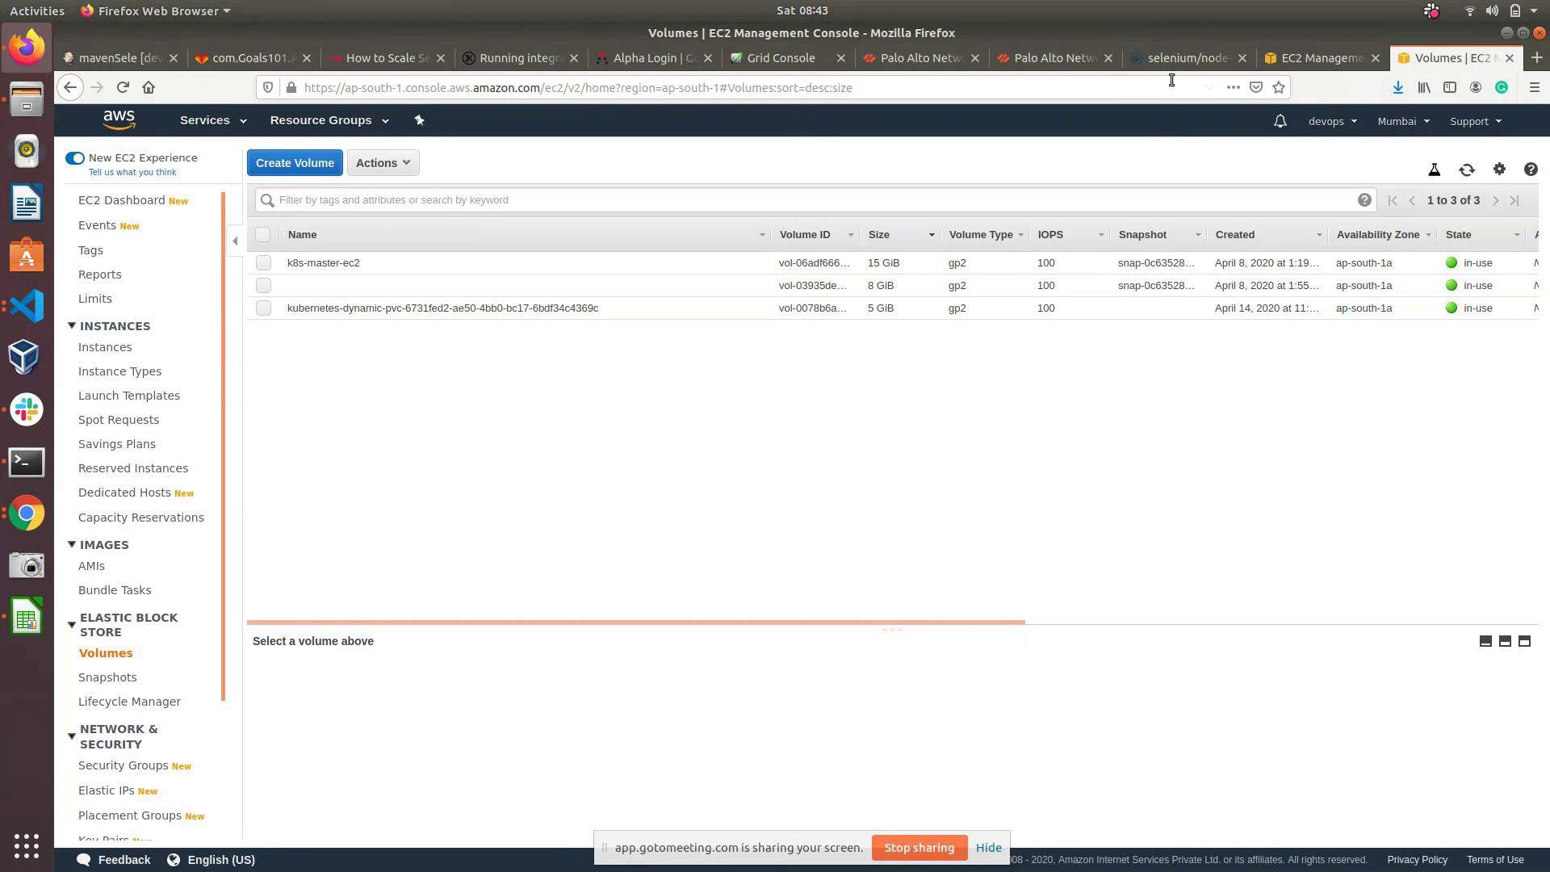
pyautogui.click(111, 347)
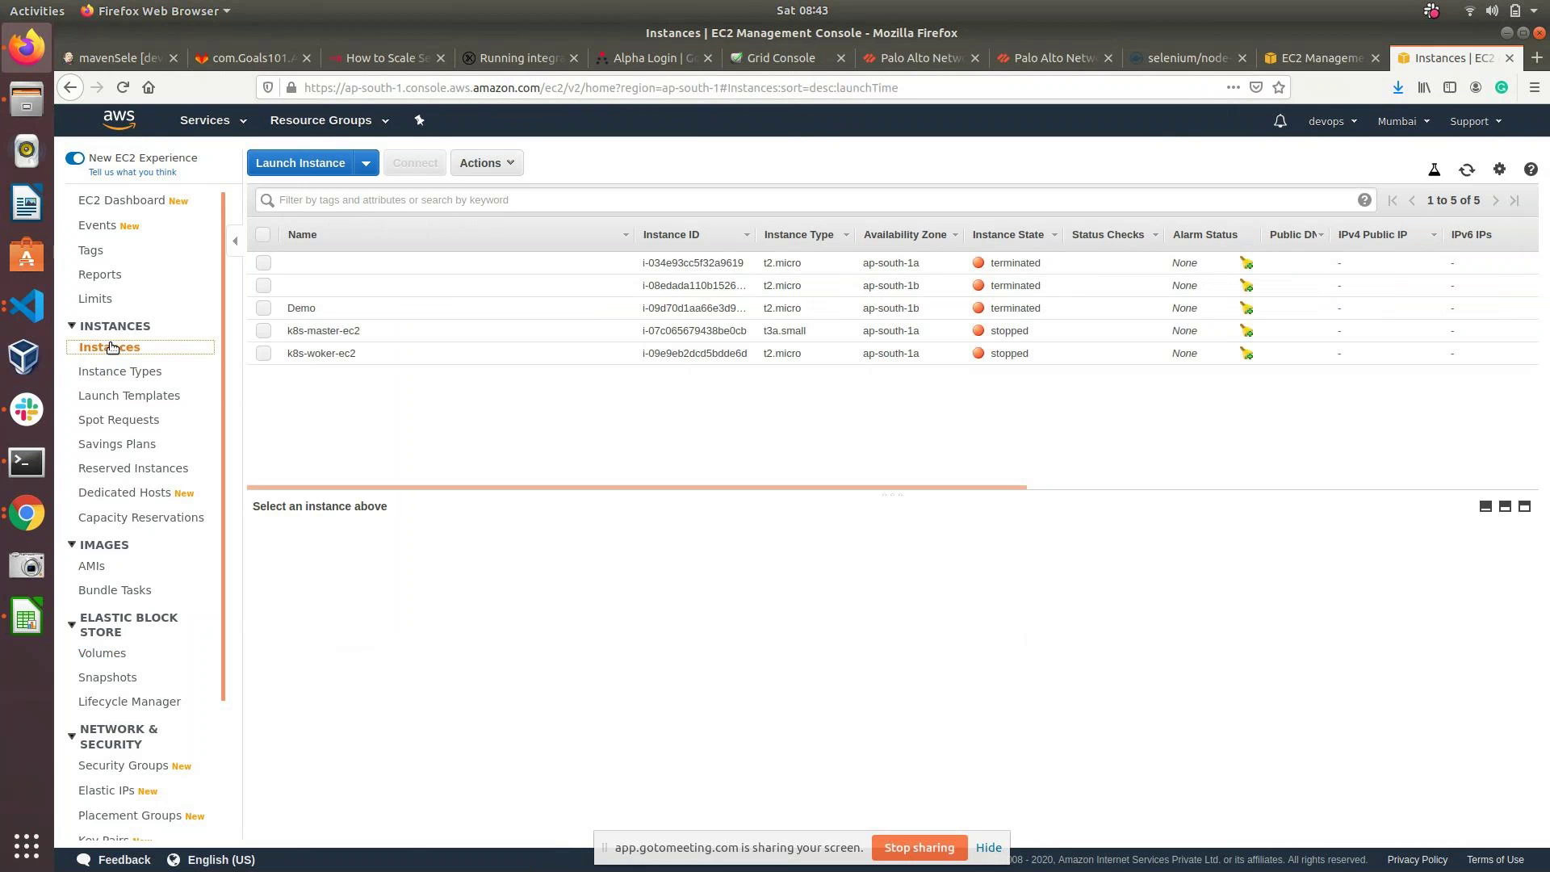
pyautogui.click(227, 121)
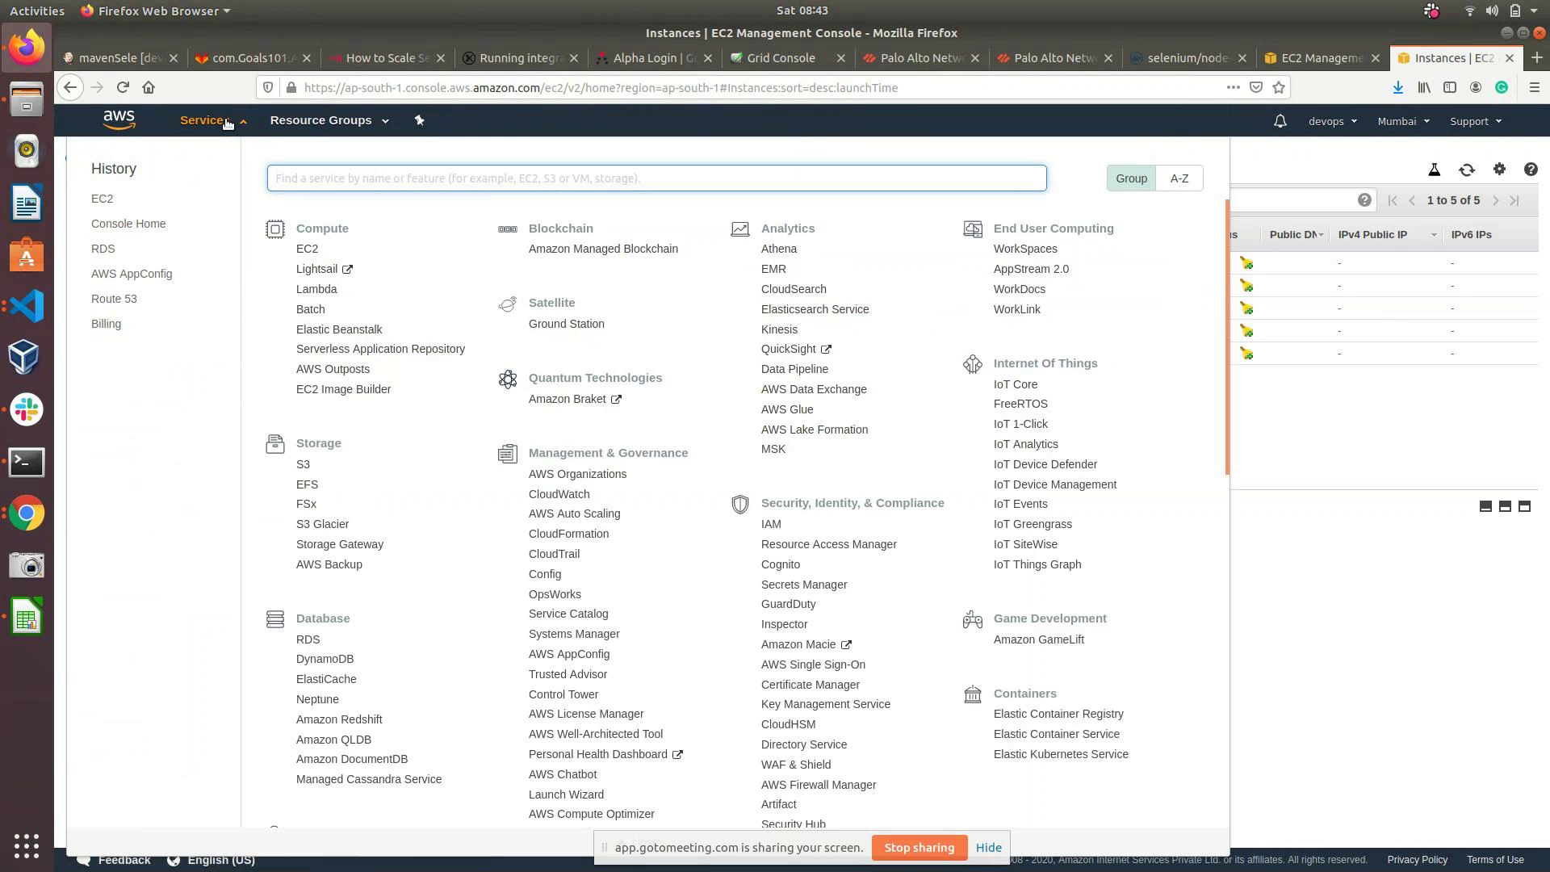
pyautogui.click(227, 122)
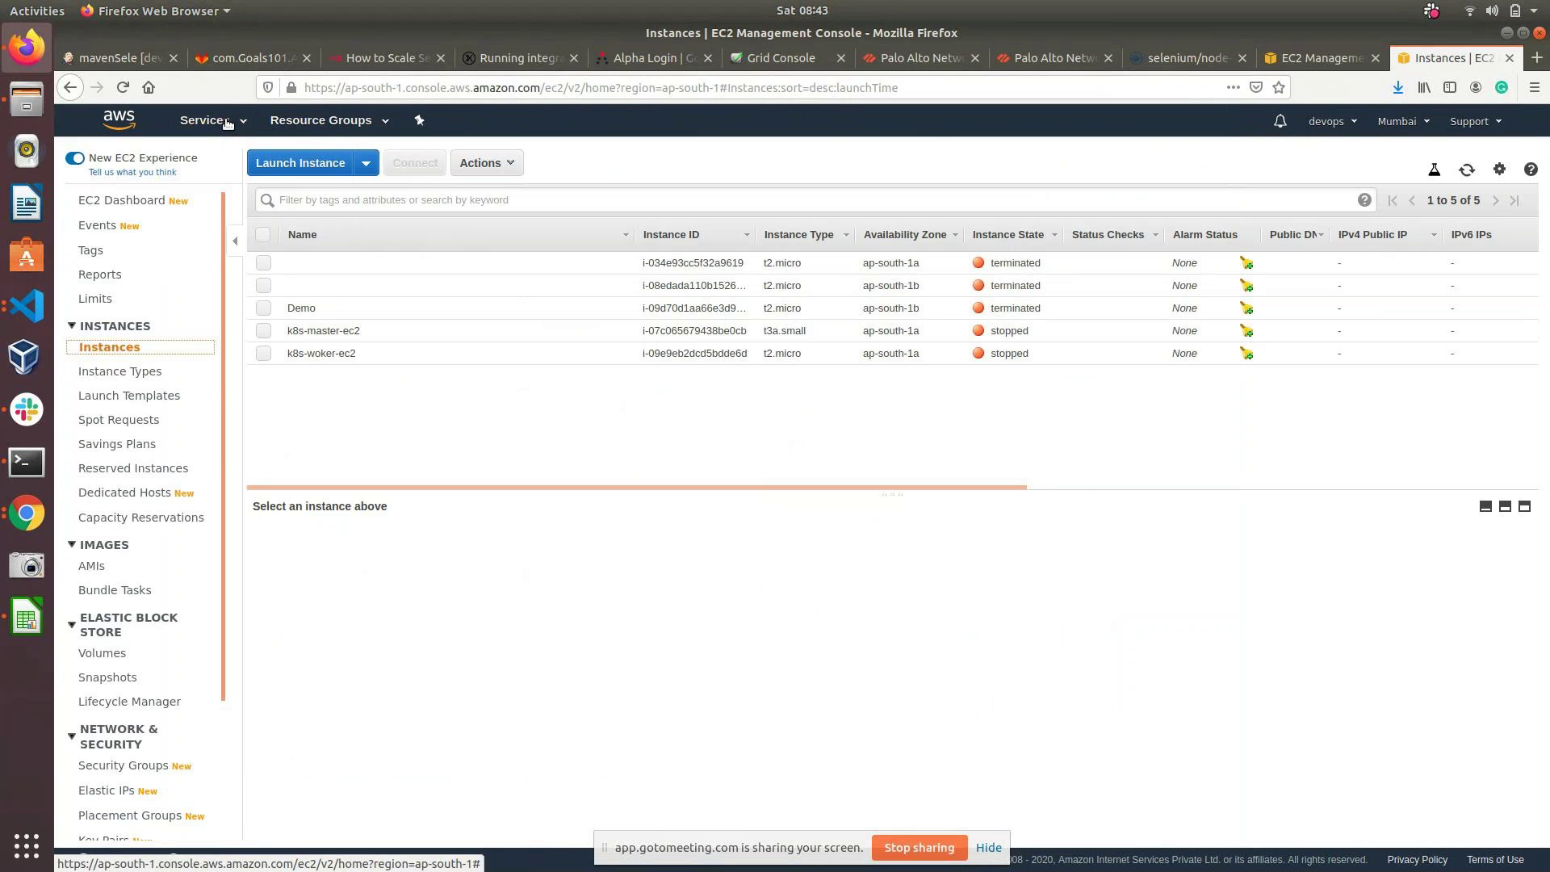